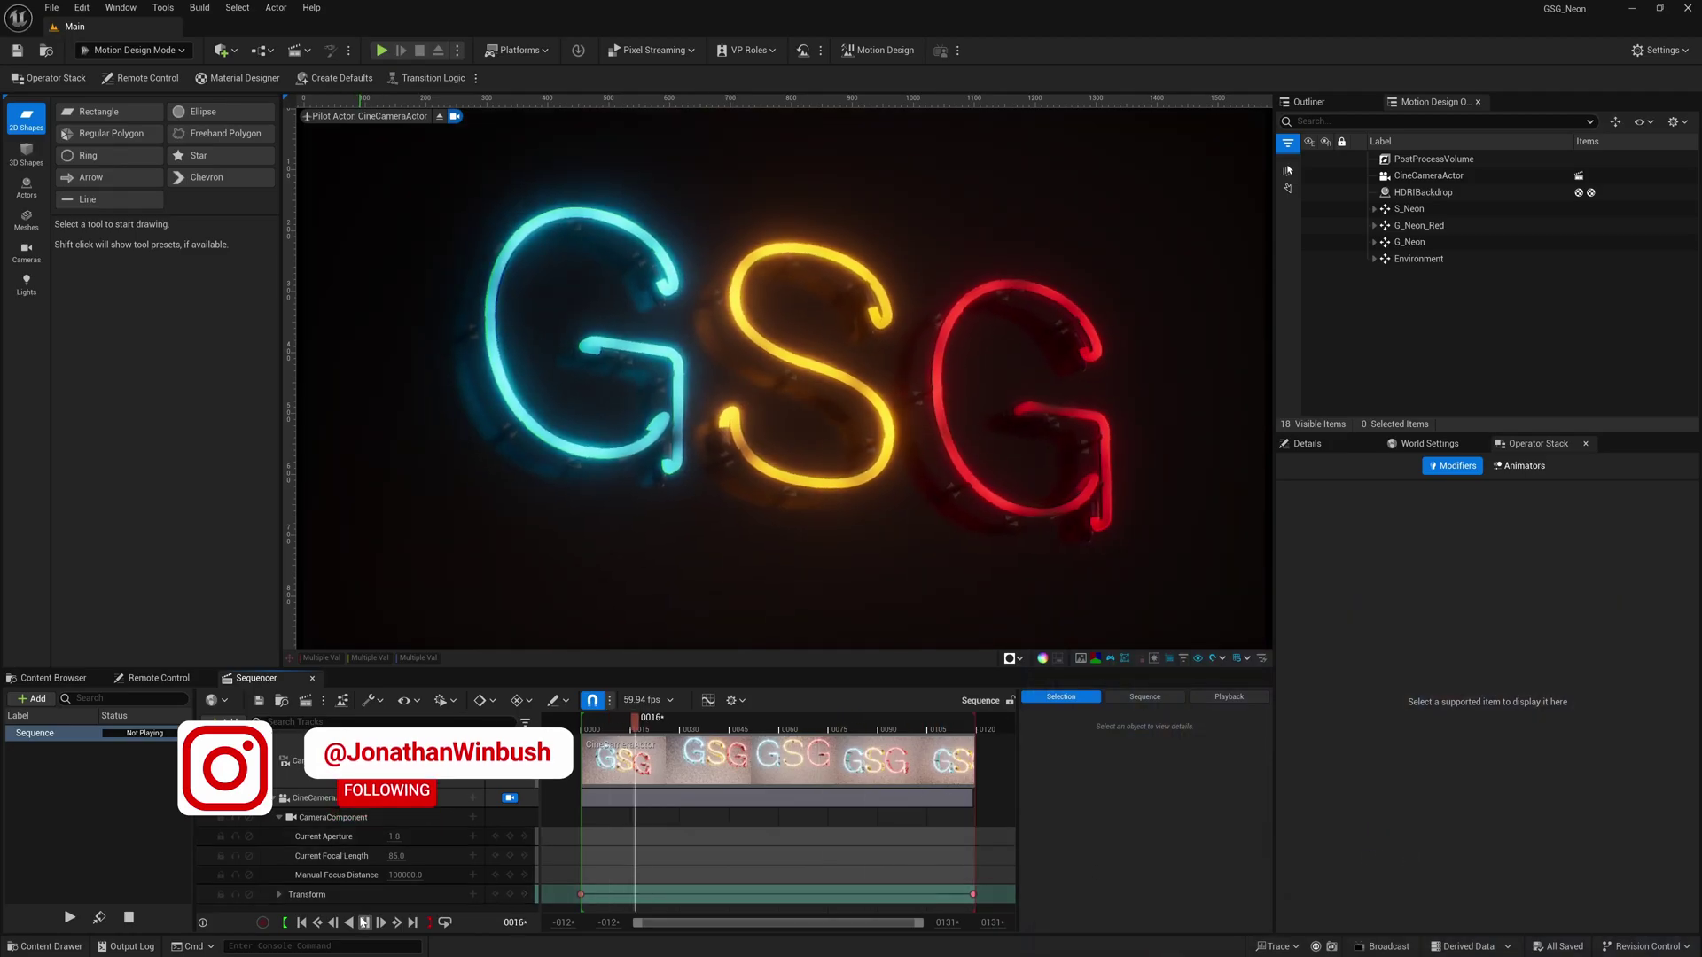
- Preview the neon sign animation and examine the node graph of NeonMaterial in the Materials folder
{"action": "left_click", "coordinate": [741, 727]}
{"action": "left_click_drag", "start_coordinate": [743, 729], "coordinate": [788, 733]}
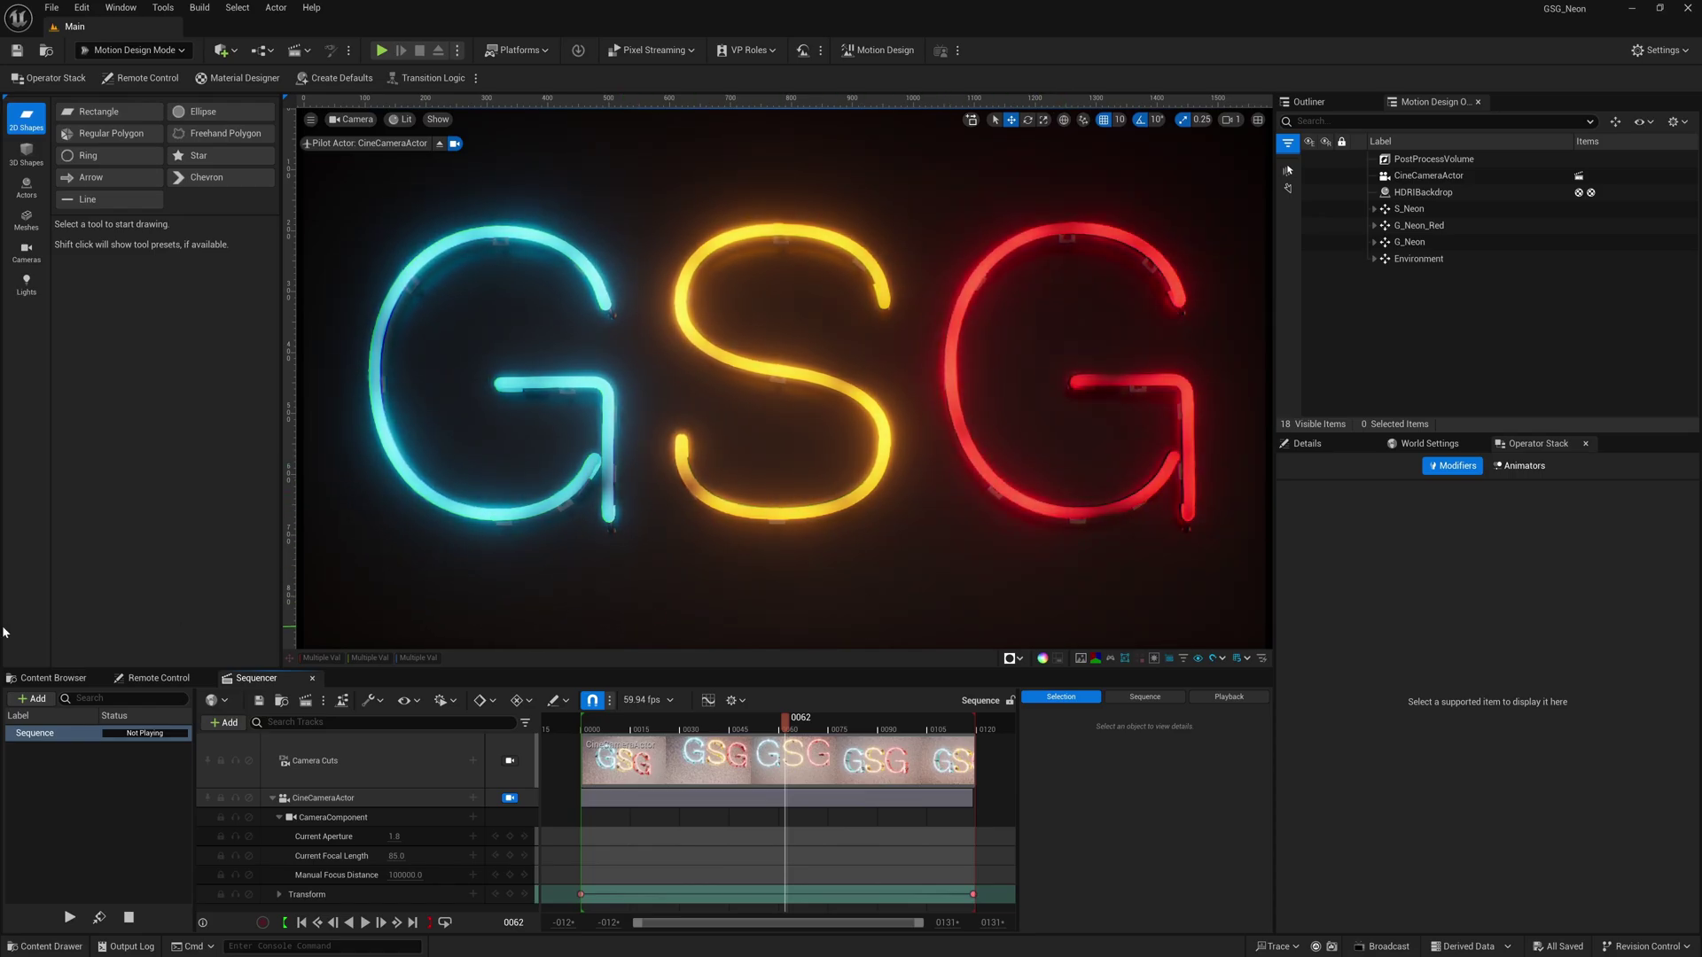
{"action": "left_click", "coordinate": [53, 678]}
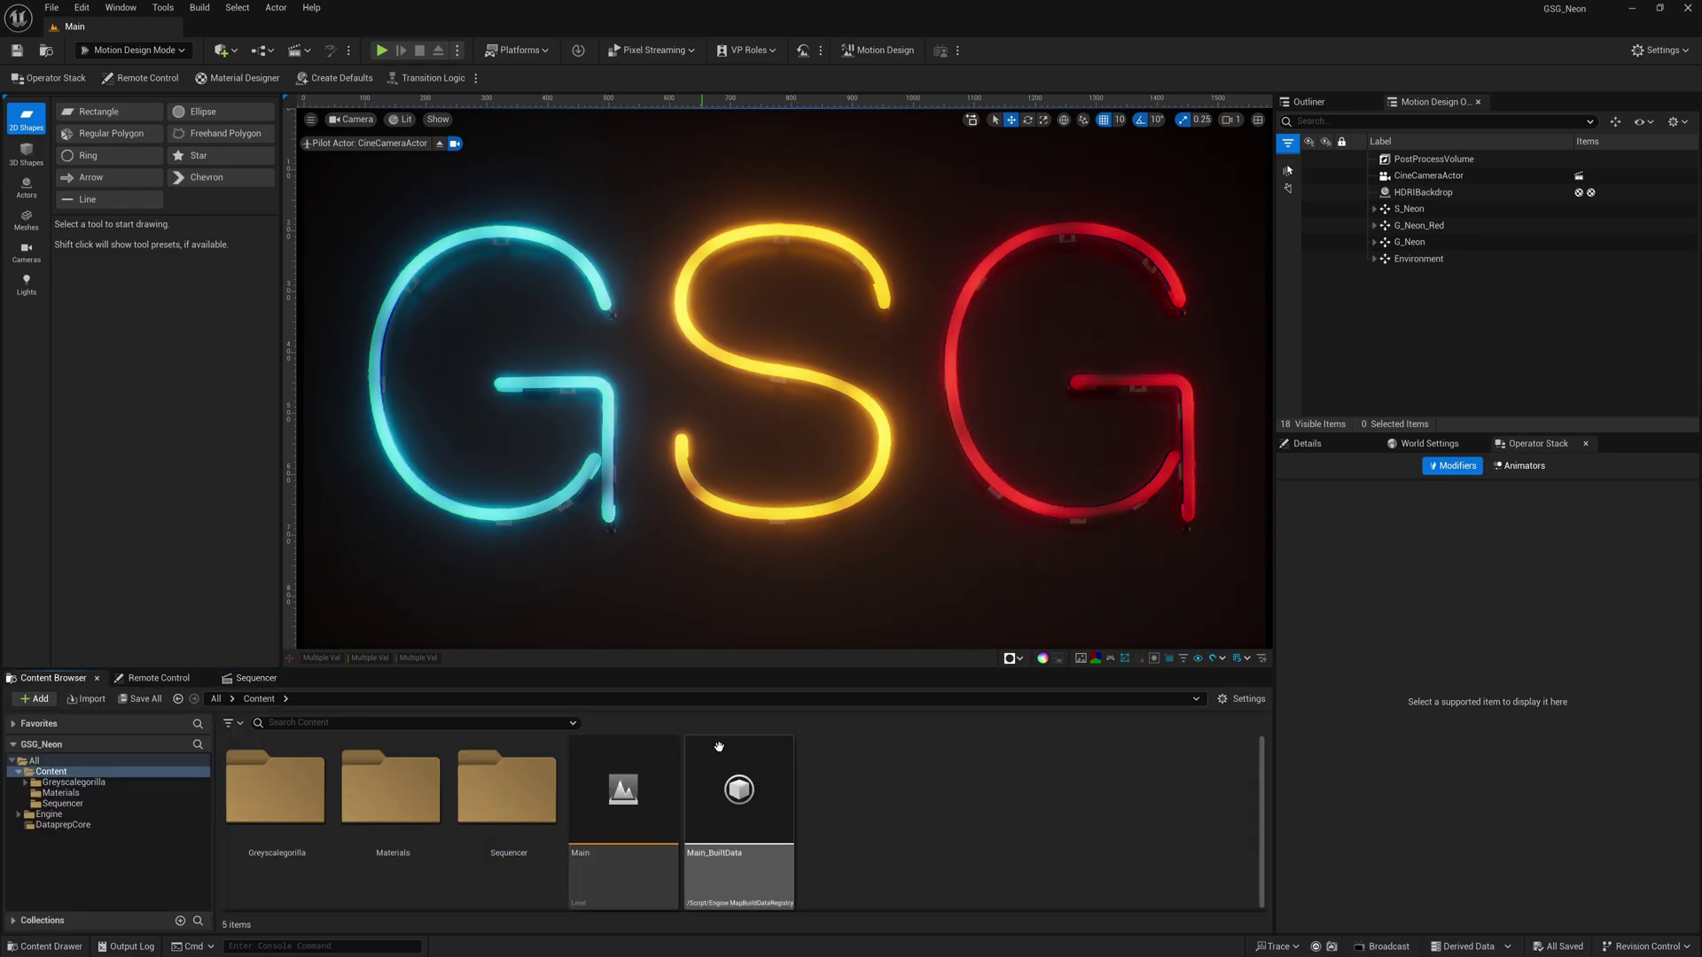
{"action": "double_click", "coordinate": [390, 787]}
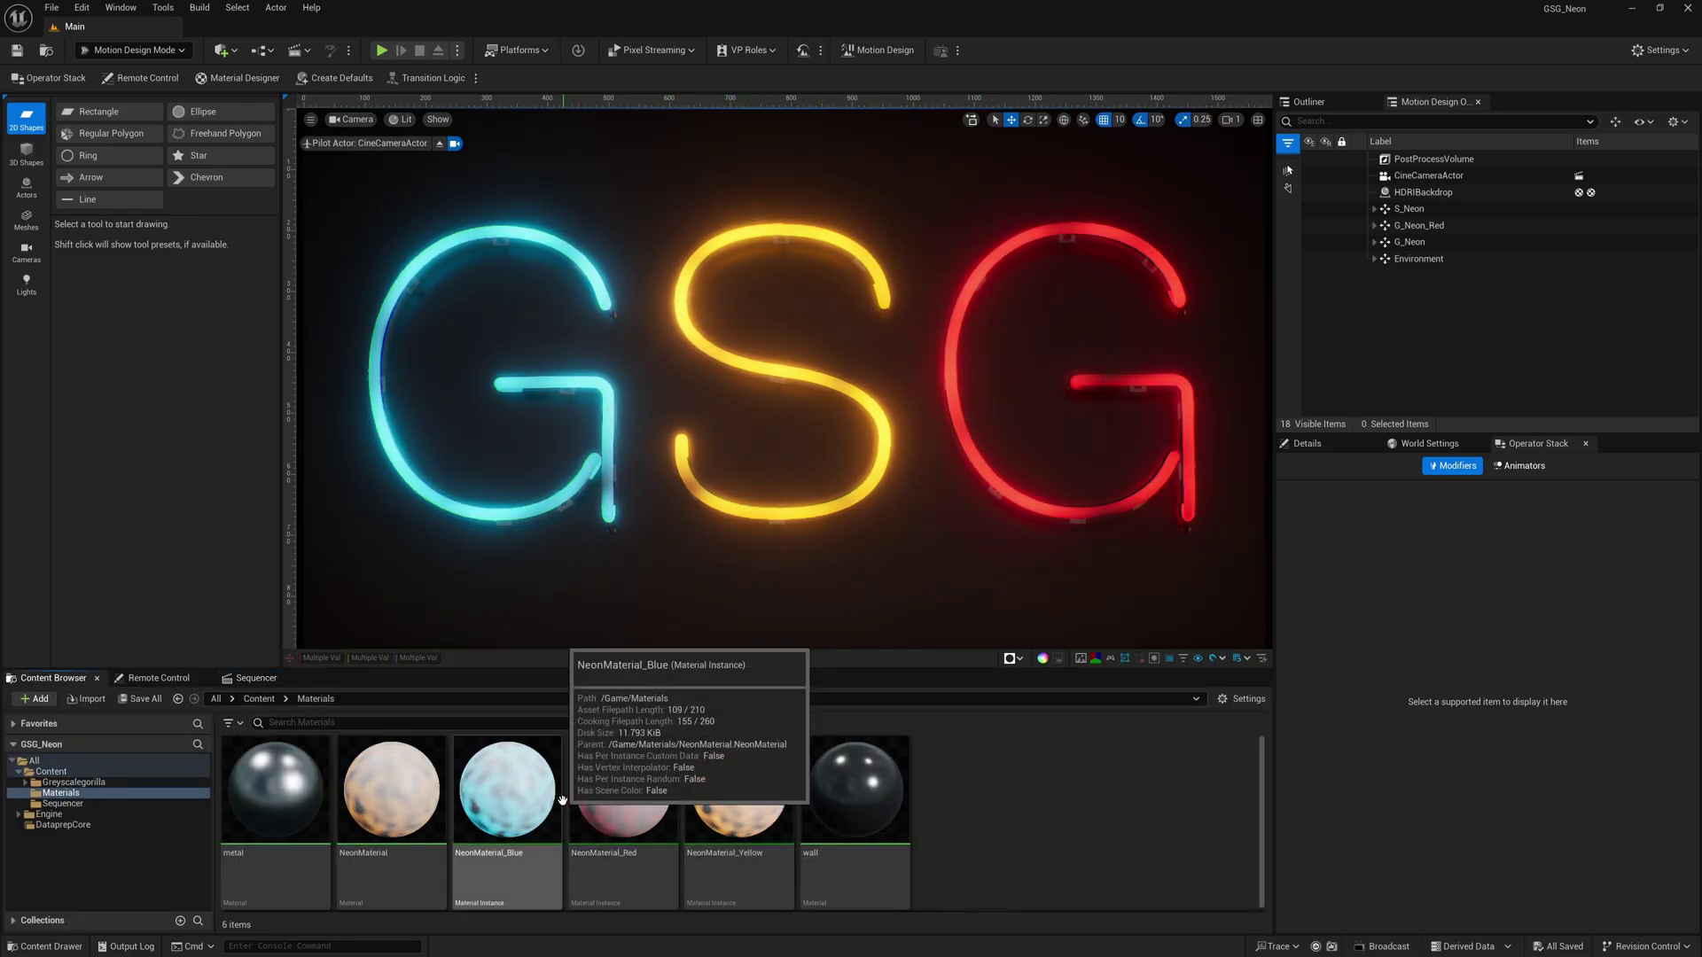
{"action": "double_click", "coordinate": [401, 817]}
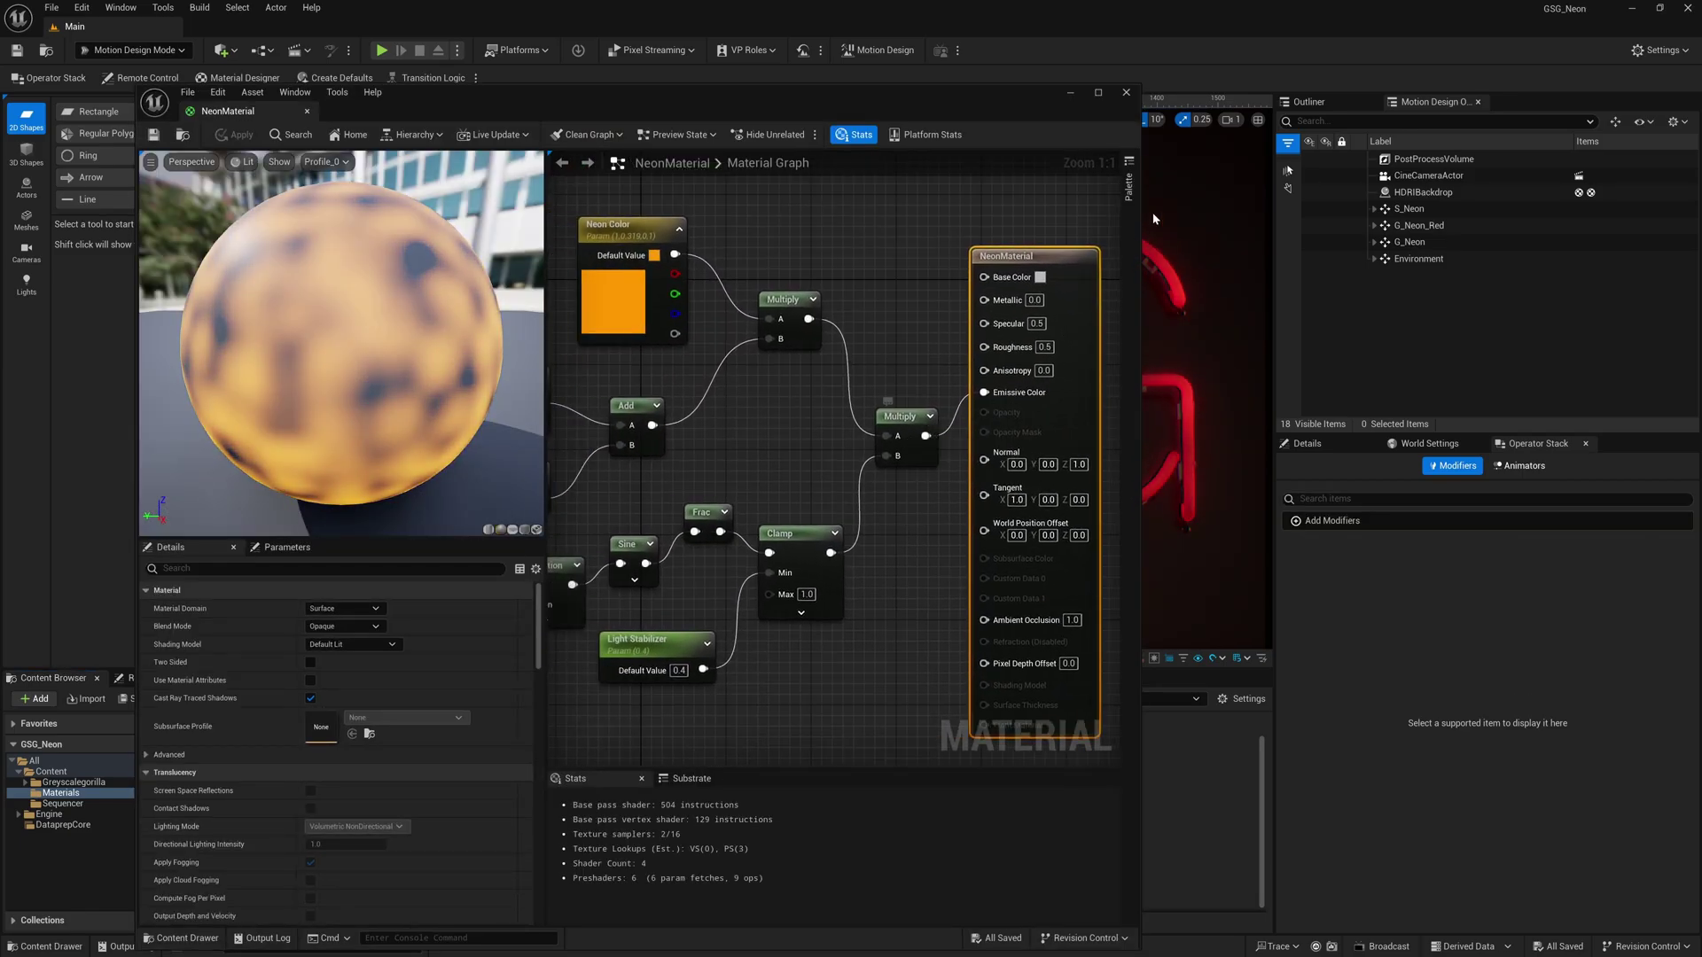
{"action": "left_click", "coordinate": [1125, 93]}
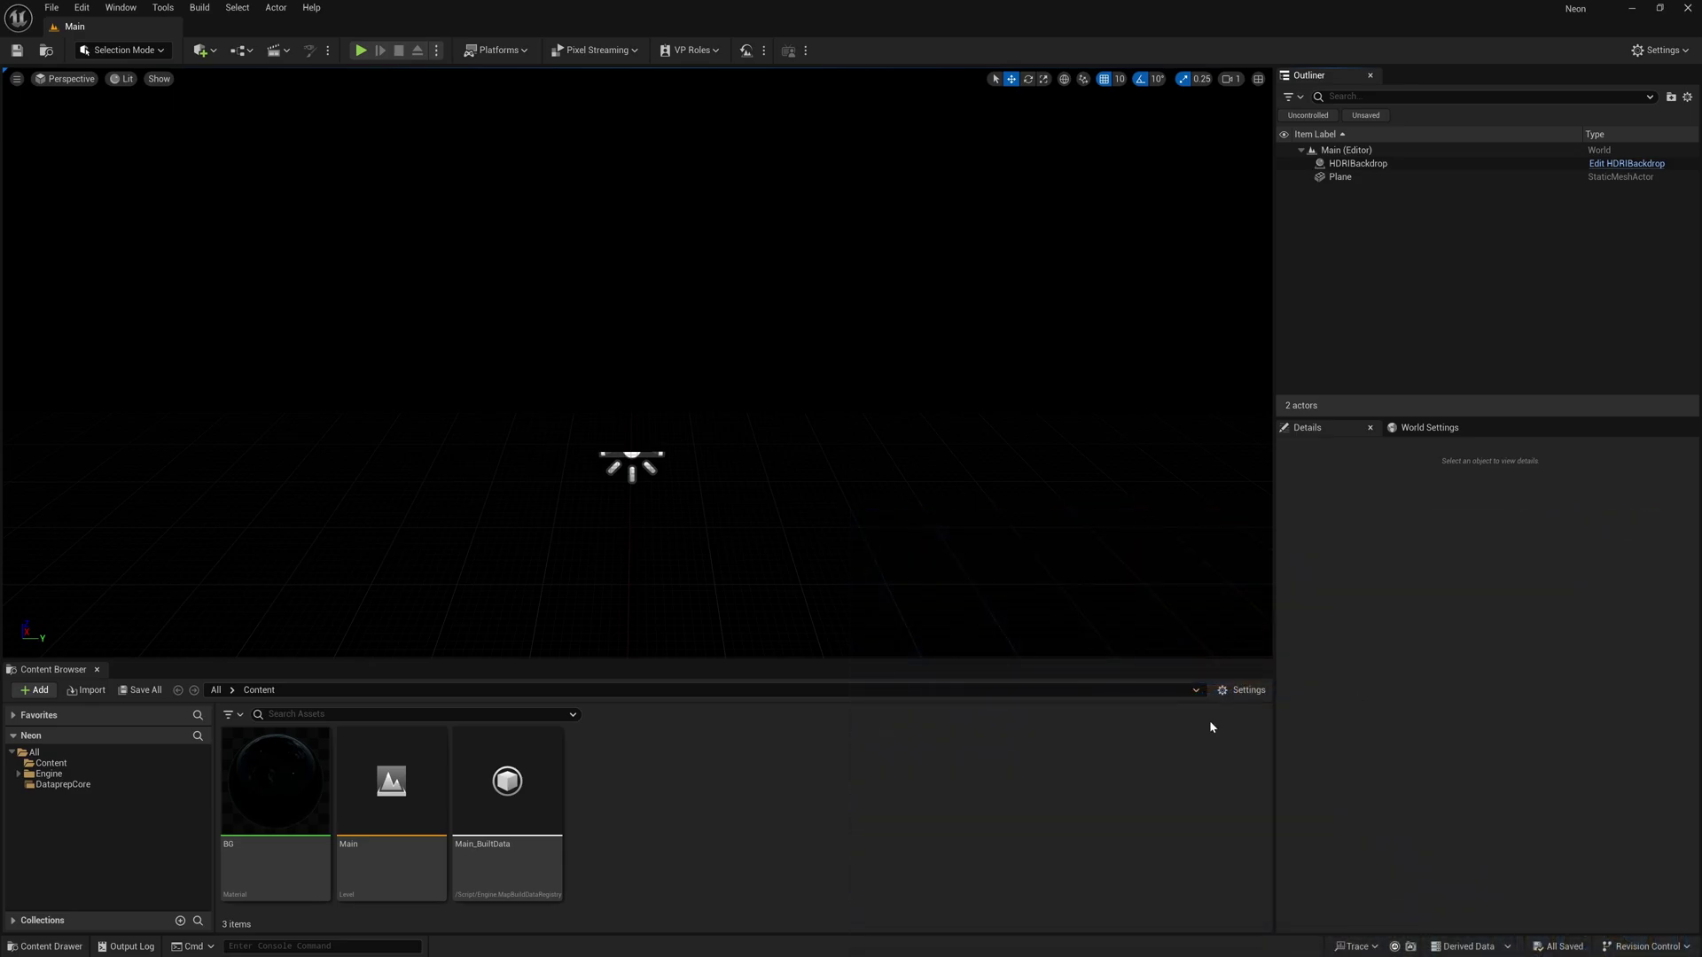
- Create a new material named NeonMaster in the Content folder of the Neon project
{"action": "right_click", "coordinate": [671, 793]}
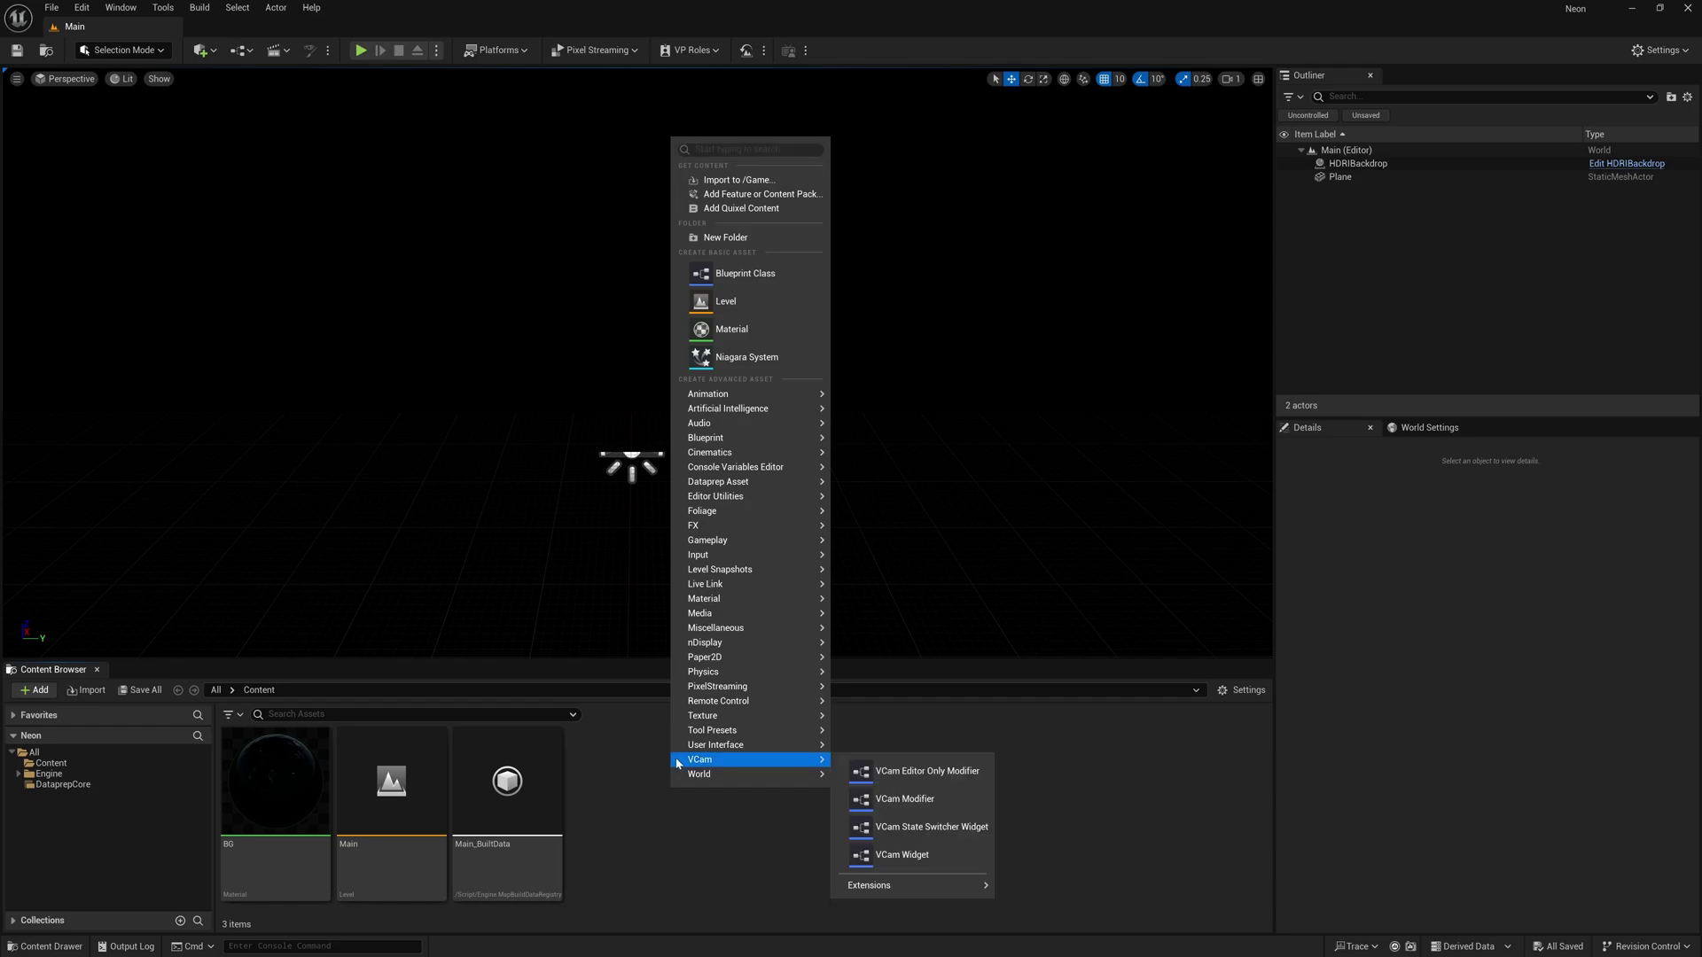
{"action": "left_click", "coordinate": [727, 331]}
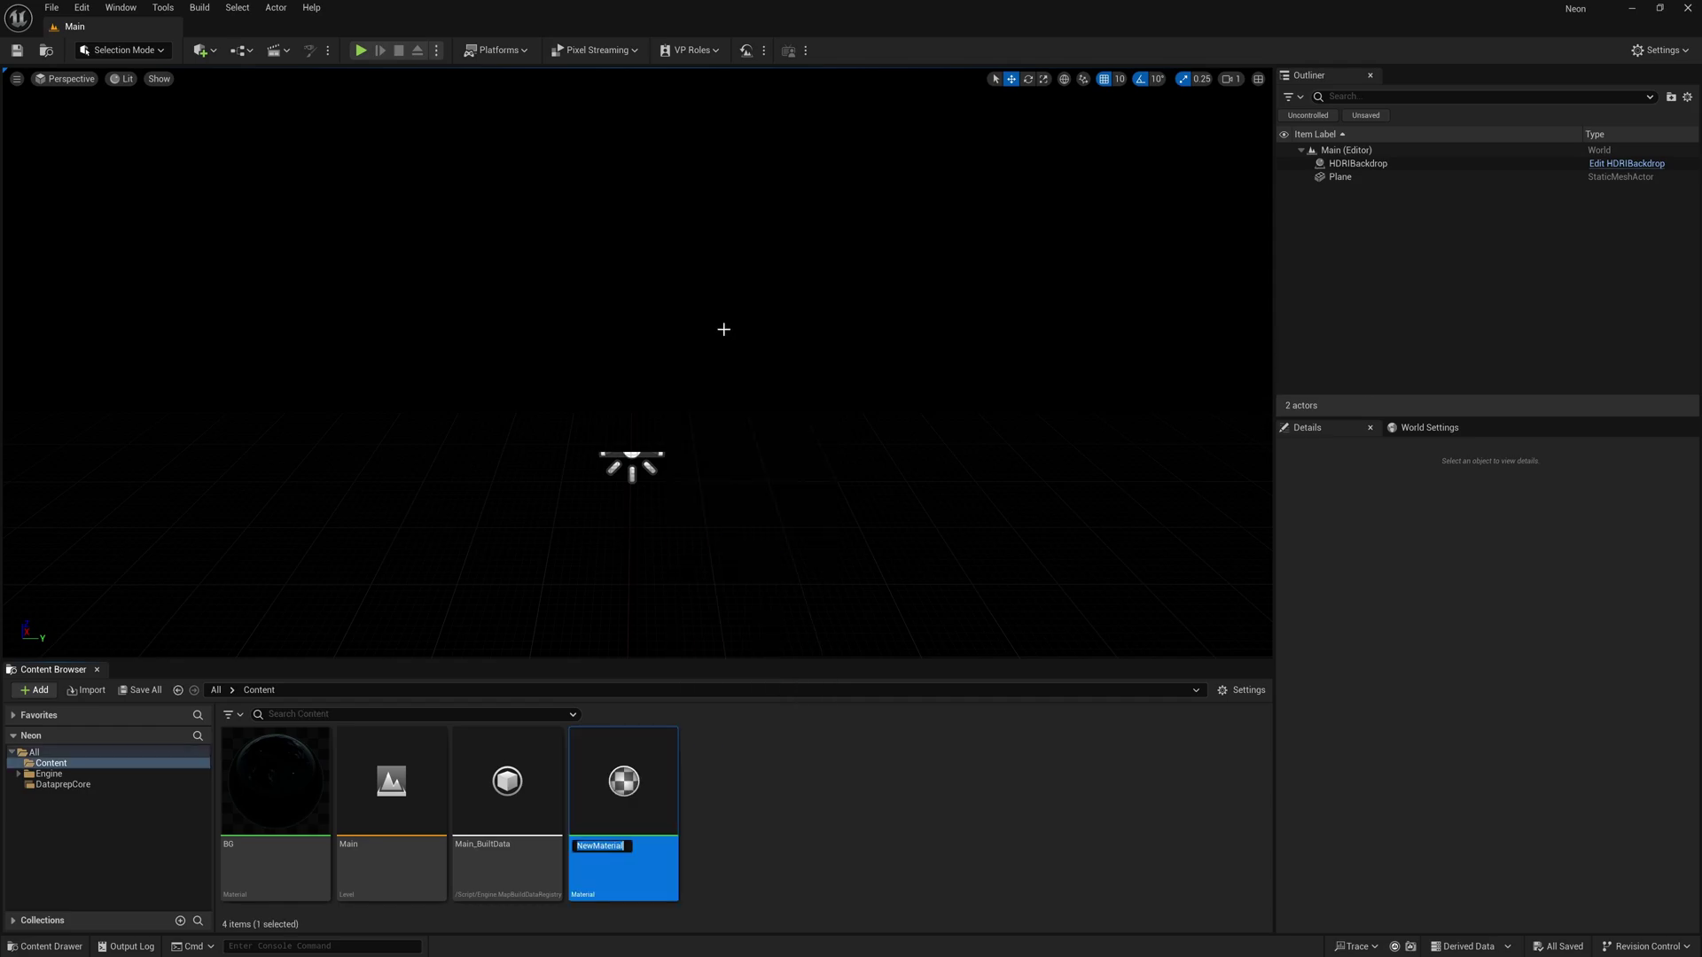
{"action": "type", "text": "N"}
{"action": "key", "text": "Return"}
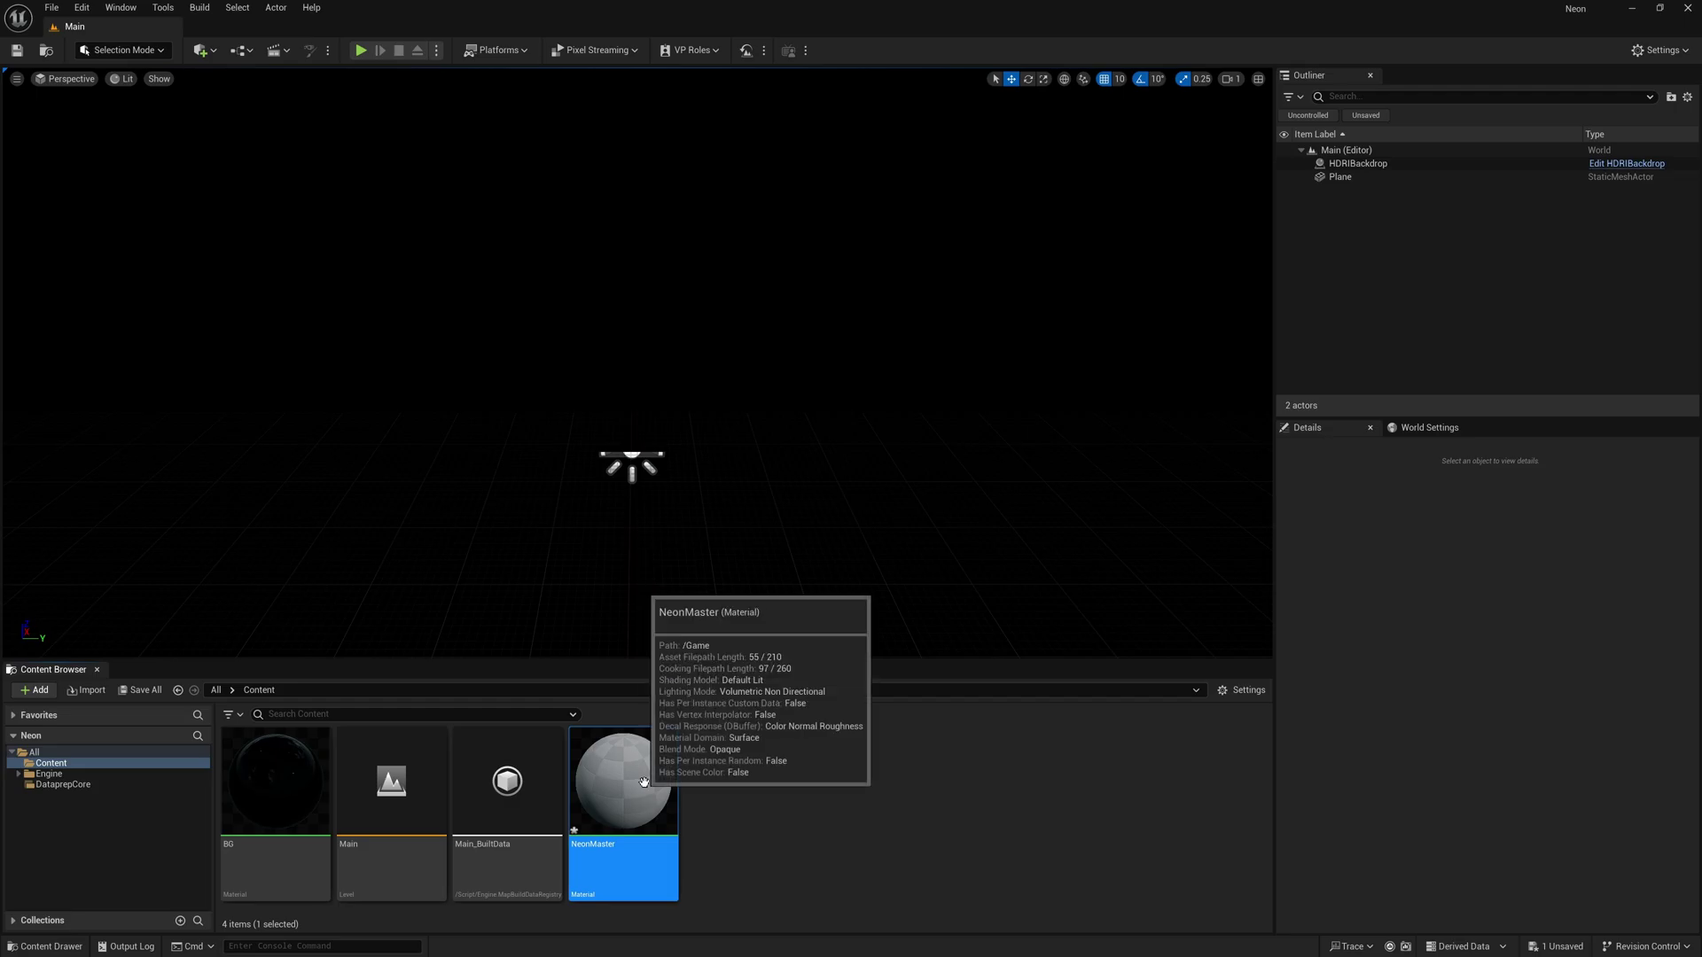
- Open NeonMaster in a maximized material editor with a wider graph area and move its output node further right
{"action": "double_click", "coordinate": [644, 782]}
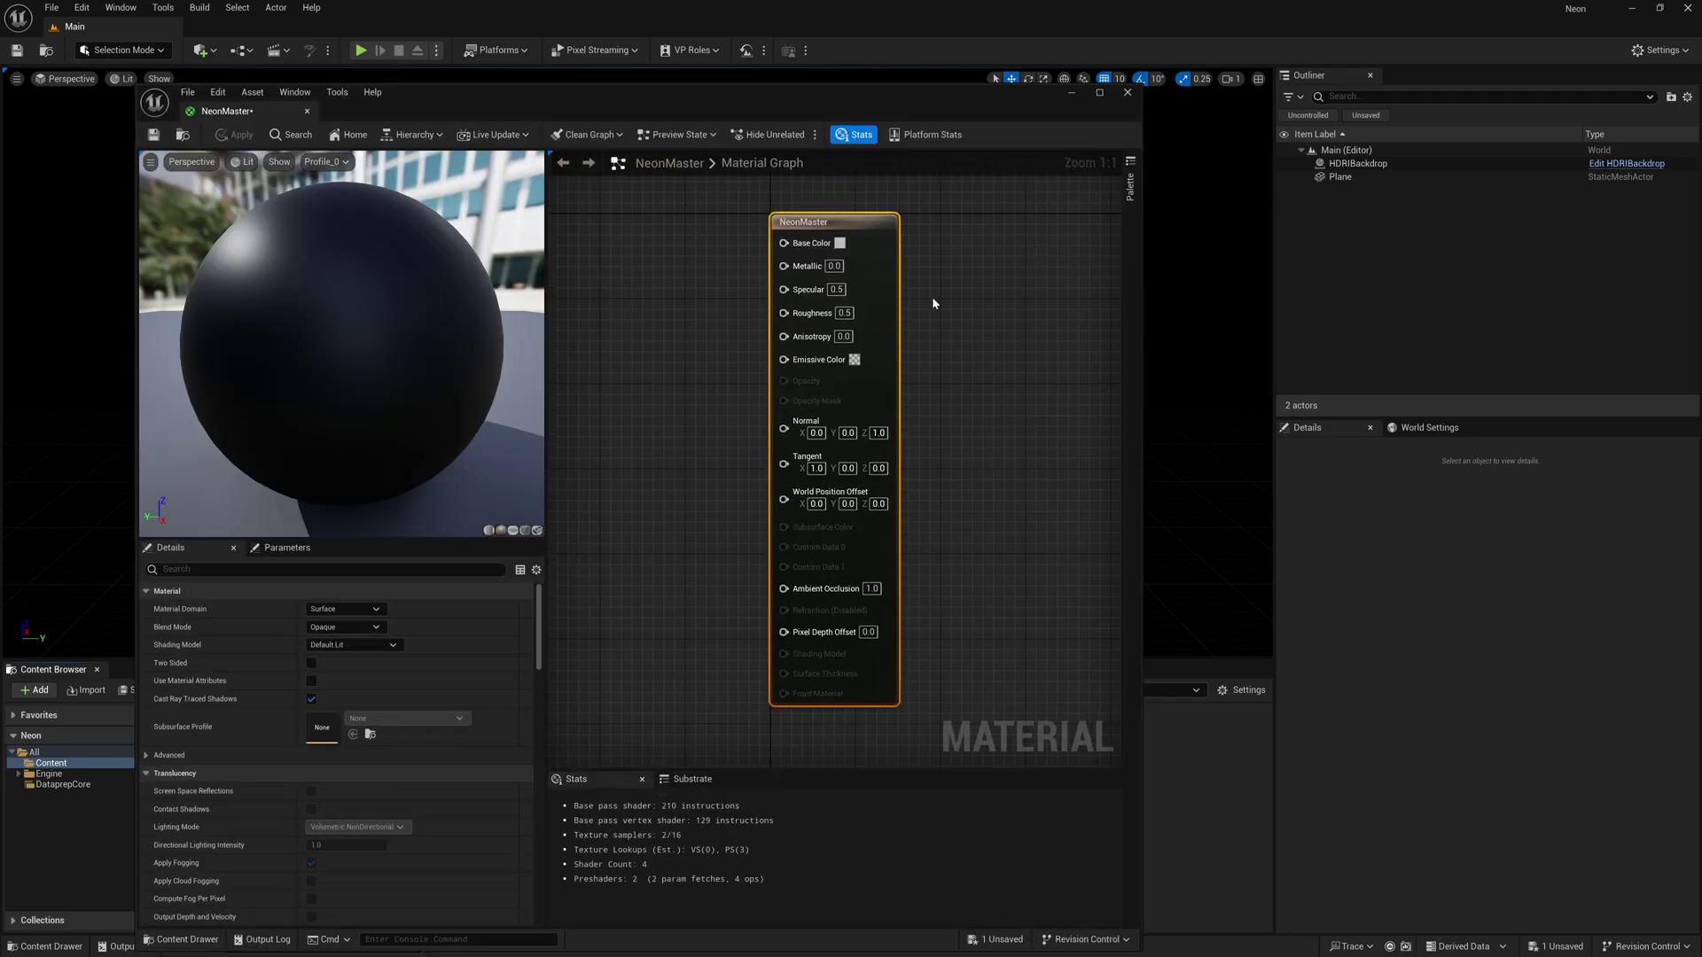
{"action": "left_click", "coordinate": [1100, 94]}
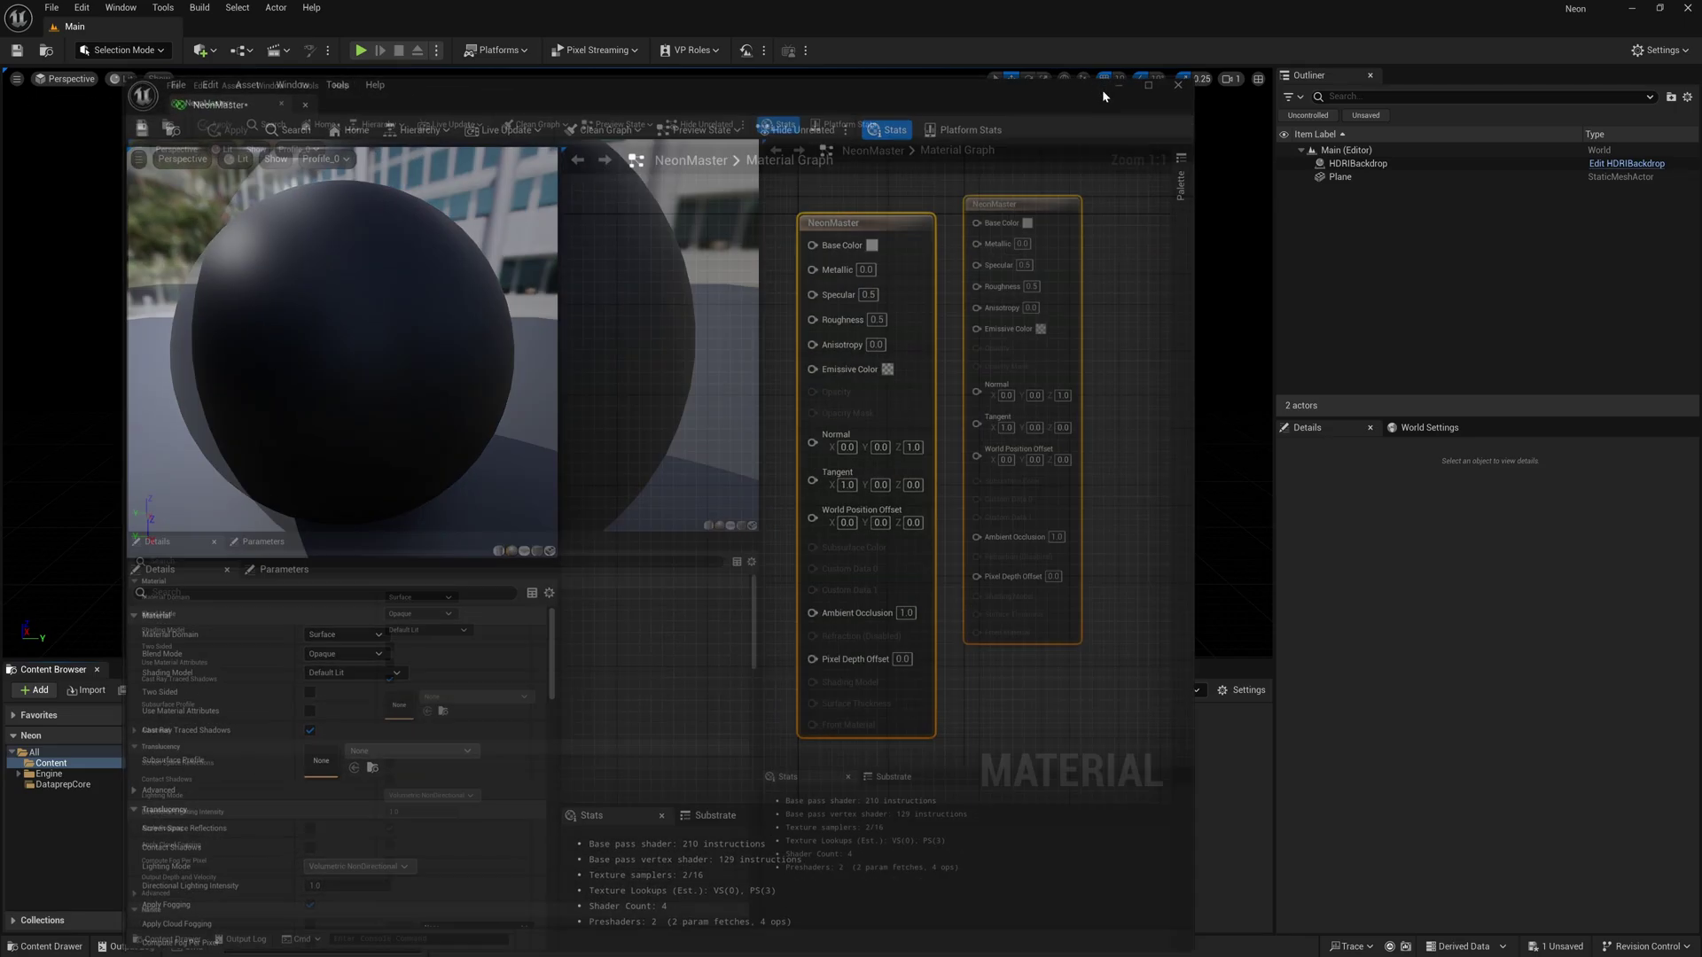
{"action": "left_click_drag", "start_coordinate": [700, 373], "coordinate": [467, 372]}
{"action": "left_click_drag", "start_coordinate": [762, 137], "coordinate": [1325, 170]}
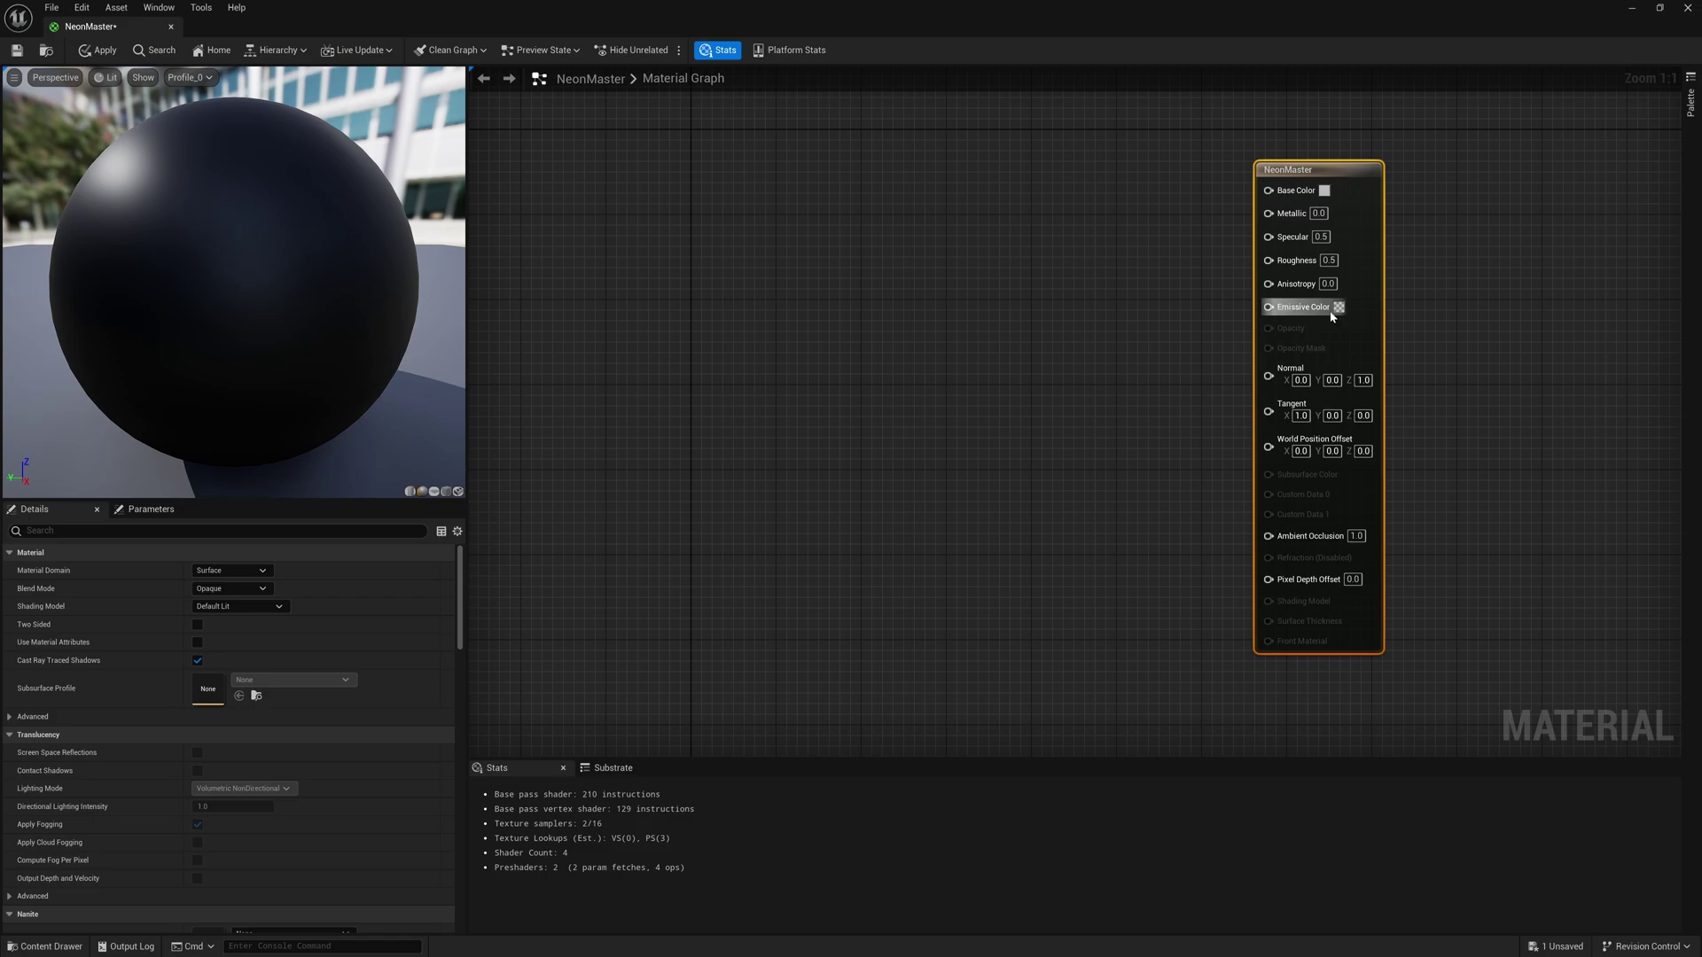
- Add a Multiply node to the graph and connect its output to the material's Emissive Color
{"action": "left_click", "coordinate": [1083, 336]}
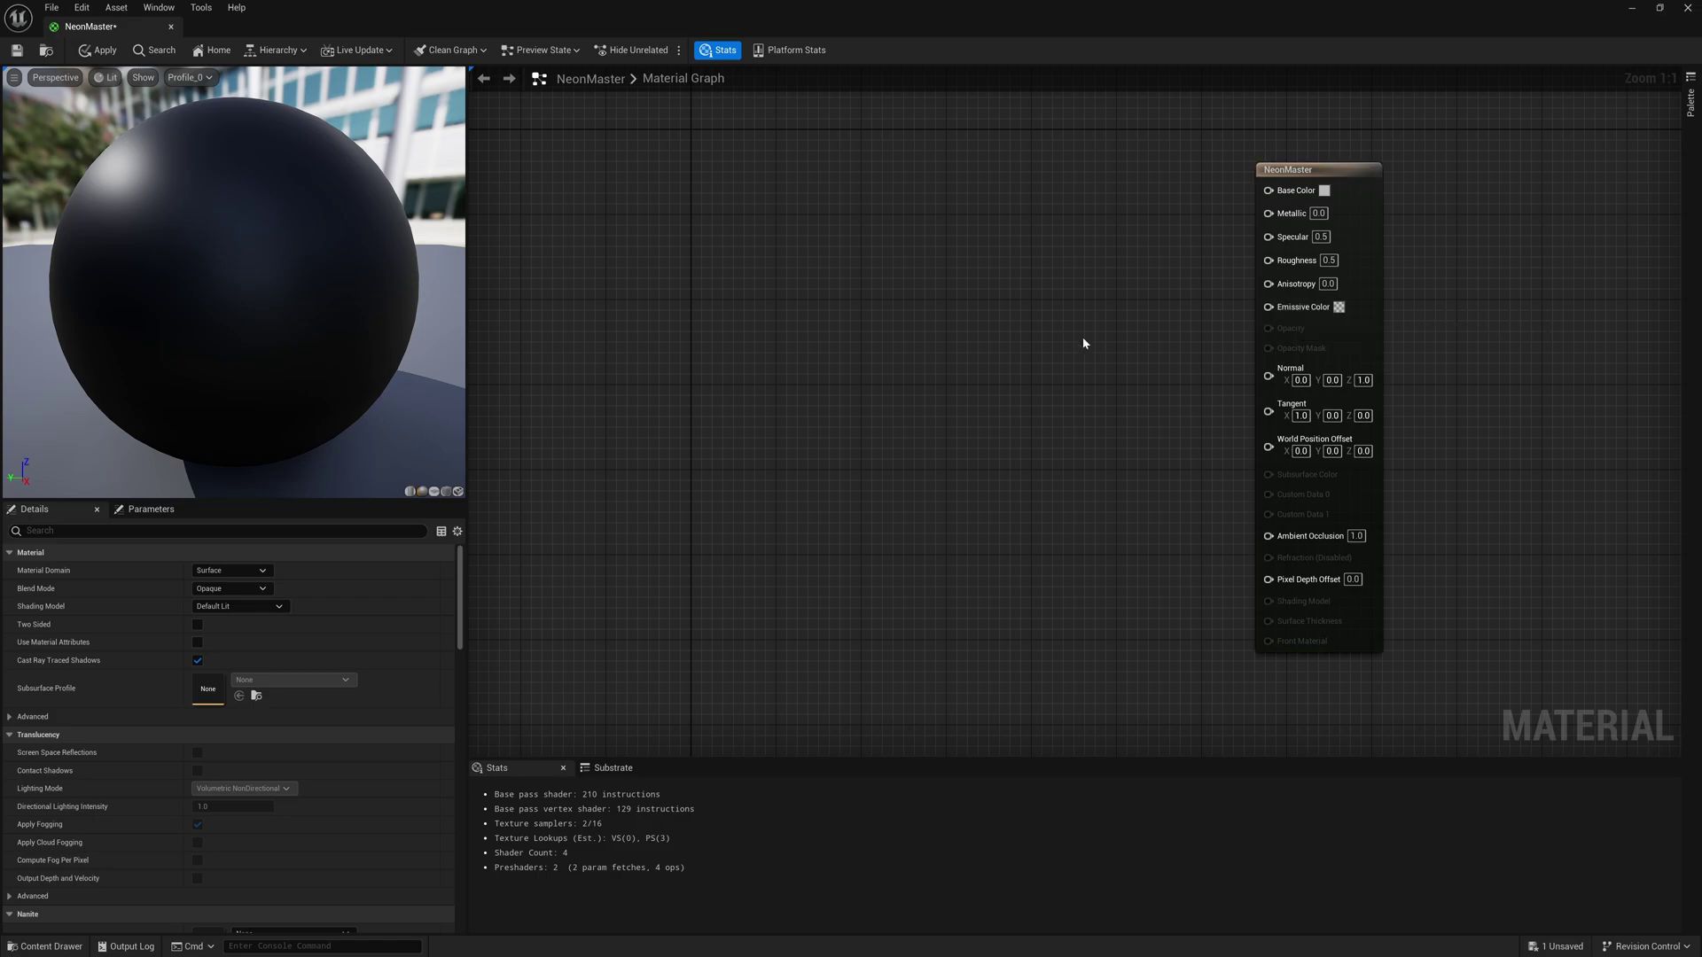
{"action": "right_click", "coordinate": [1084, 336]}
{"action": "type", "text": "mul"}
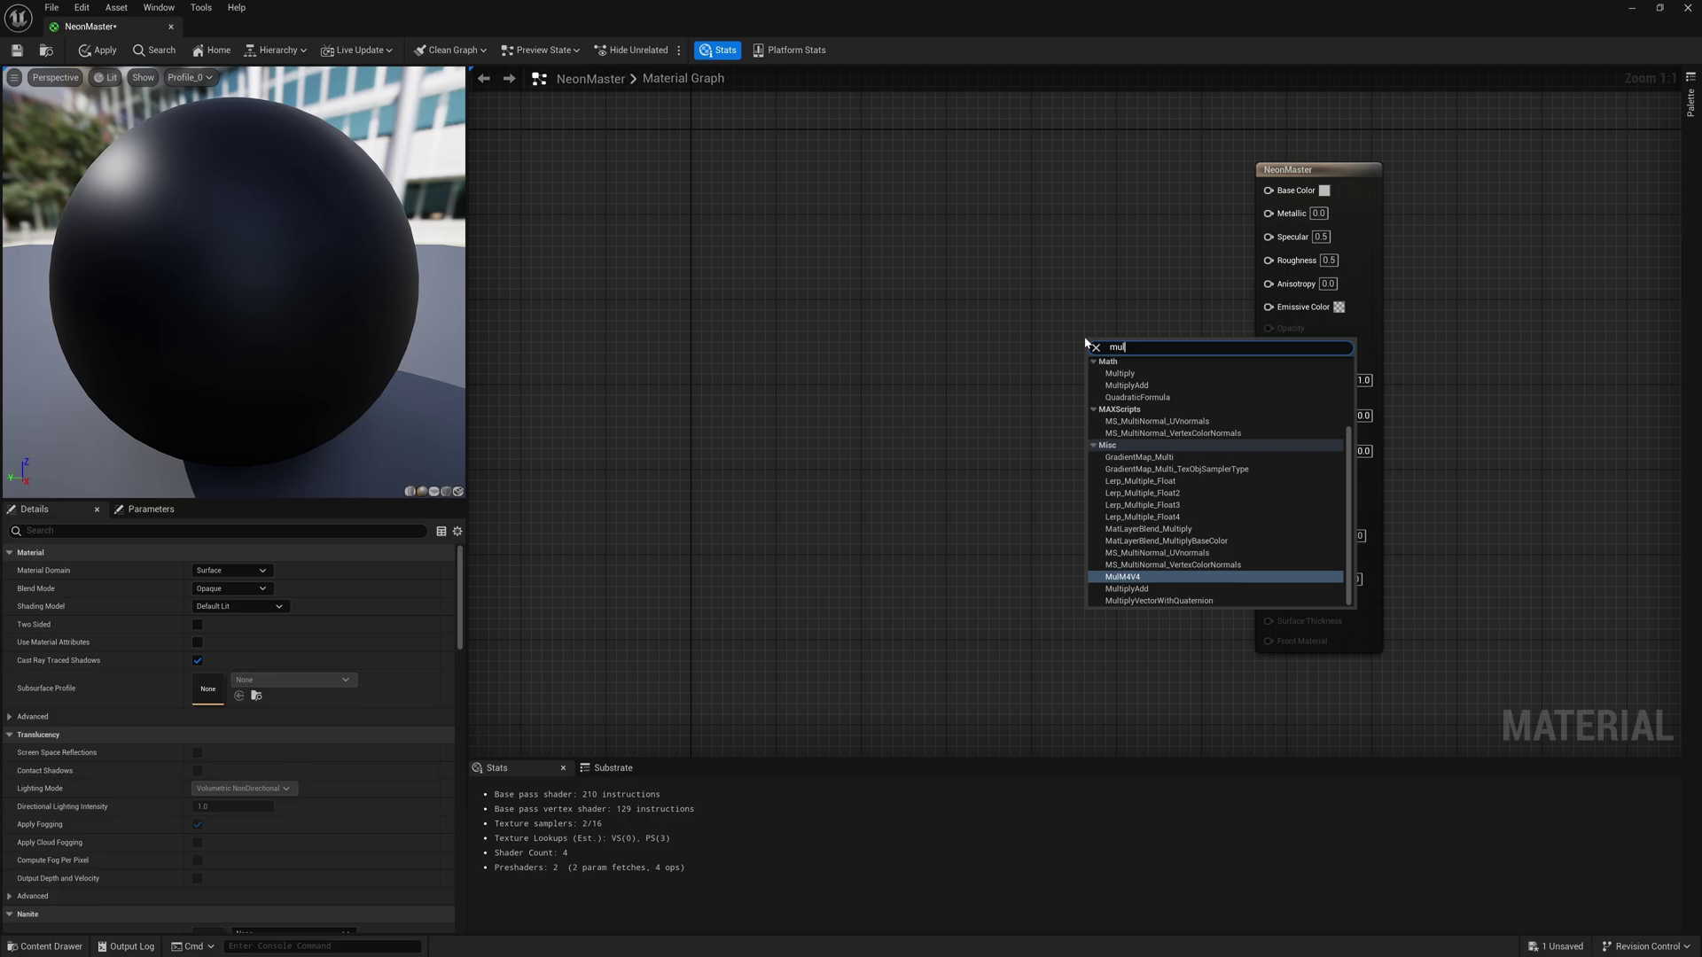
{"action": "left_click", "coordinate": [1152, 375]}
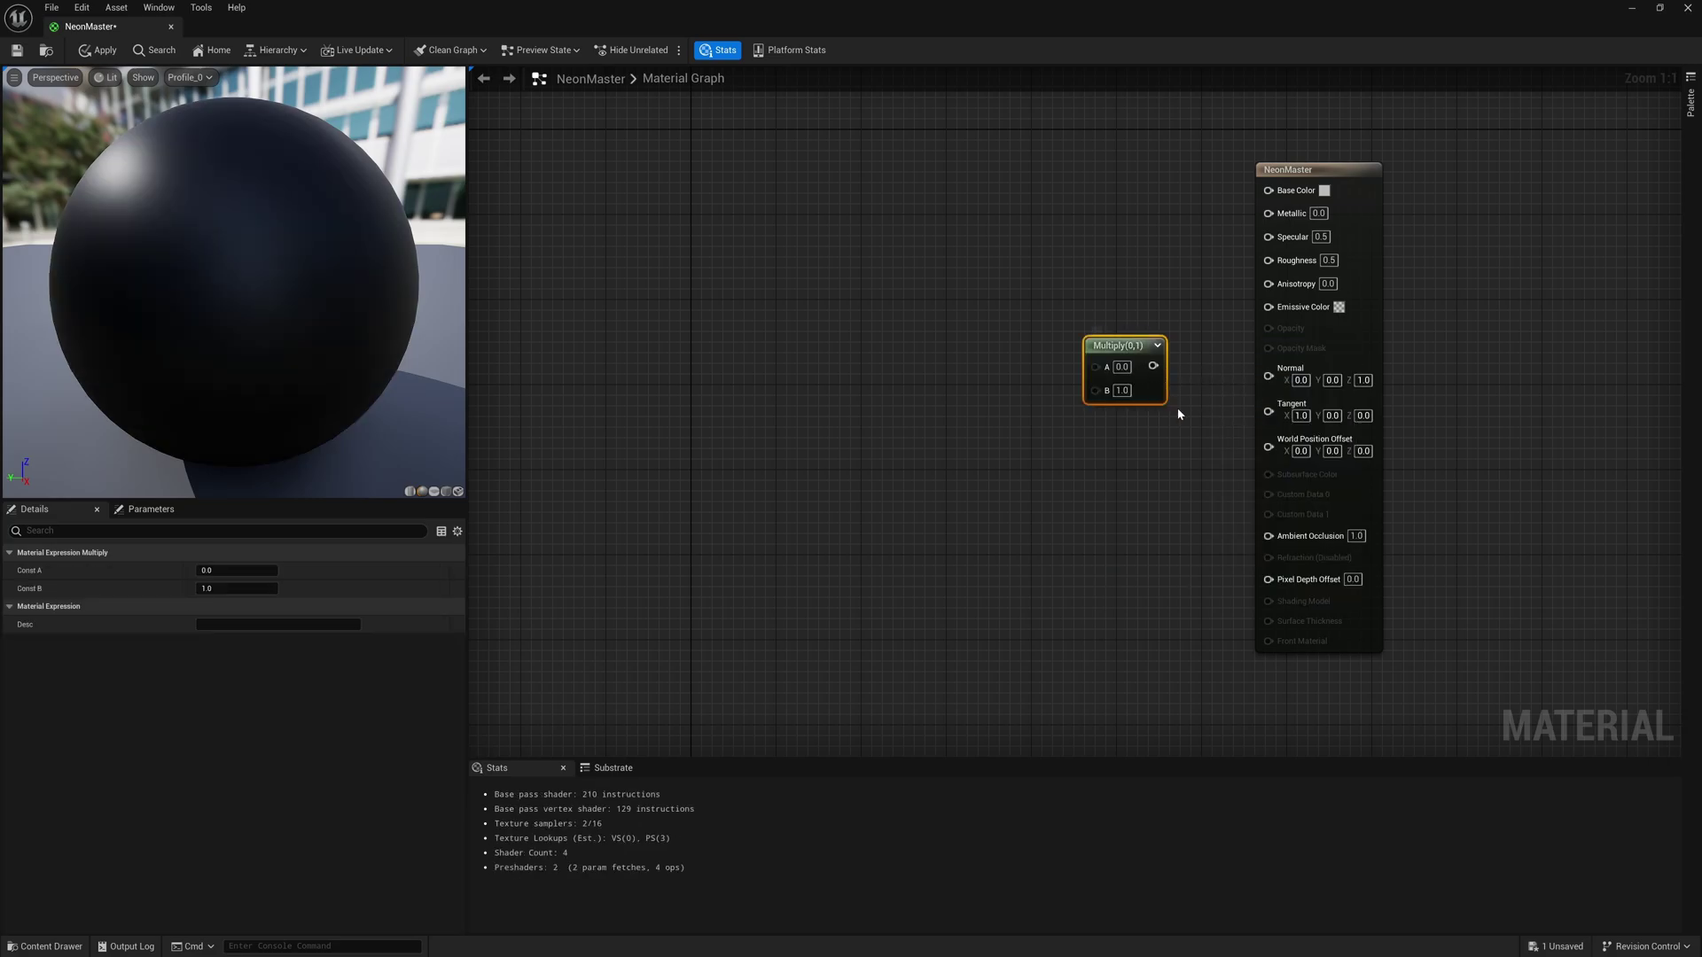
{"action": "left_click_drag", "start_coordinate": [1136, 364], "coordinate": [1270, 309]}
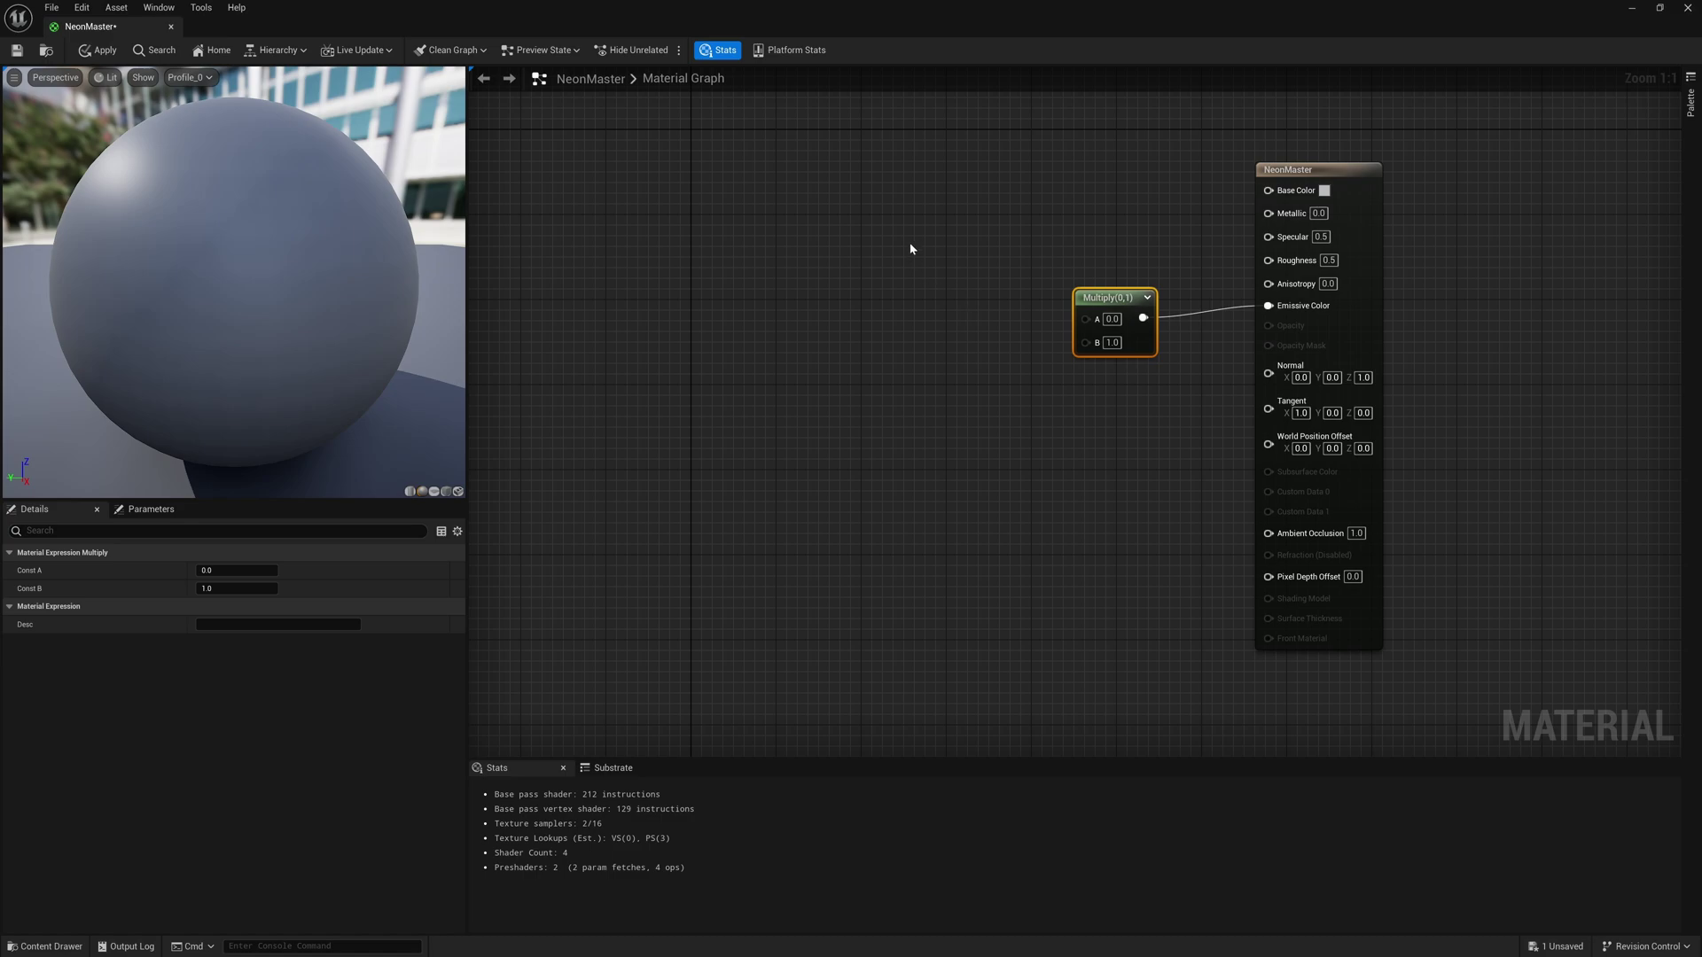
- Duplicate the Multiply node, feed the copy into the first Multiply's A input, and add a Constant3Vector node beside it
{"action": "key", "text": "ctrl+d"}
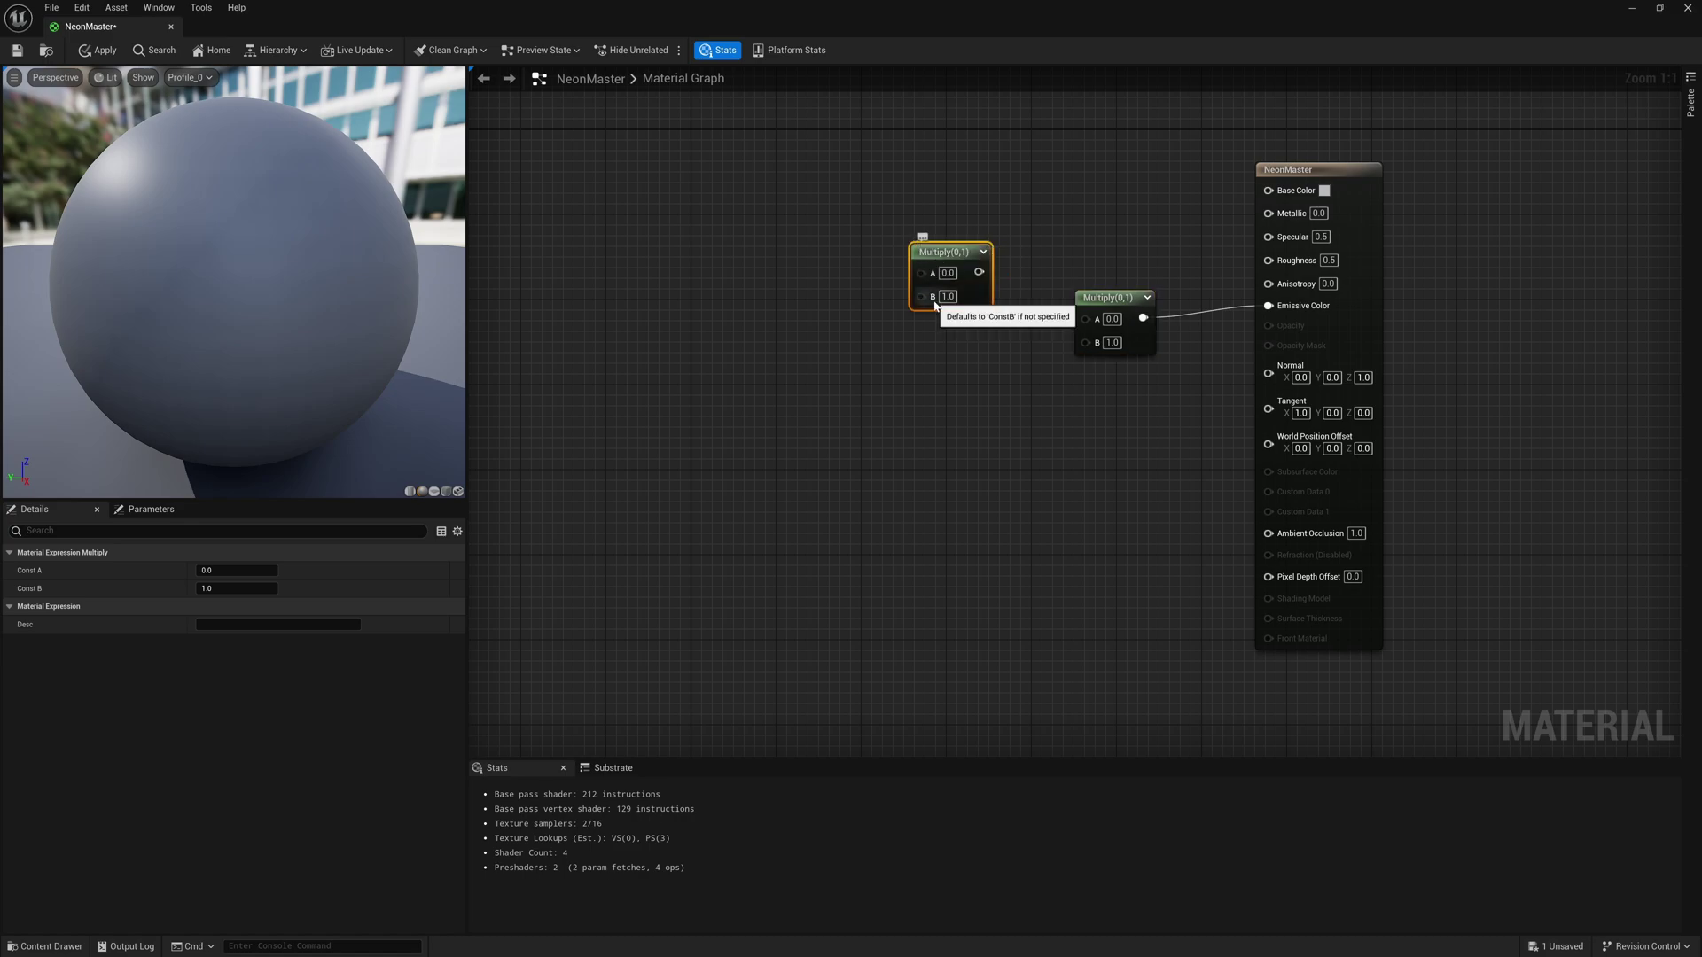
{"action": "left_click_drag", "start_coordinate": [979, 272], "coordinate": [1089, 328]}
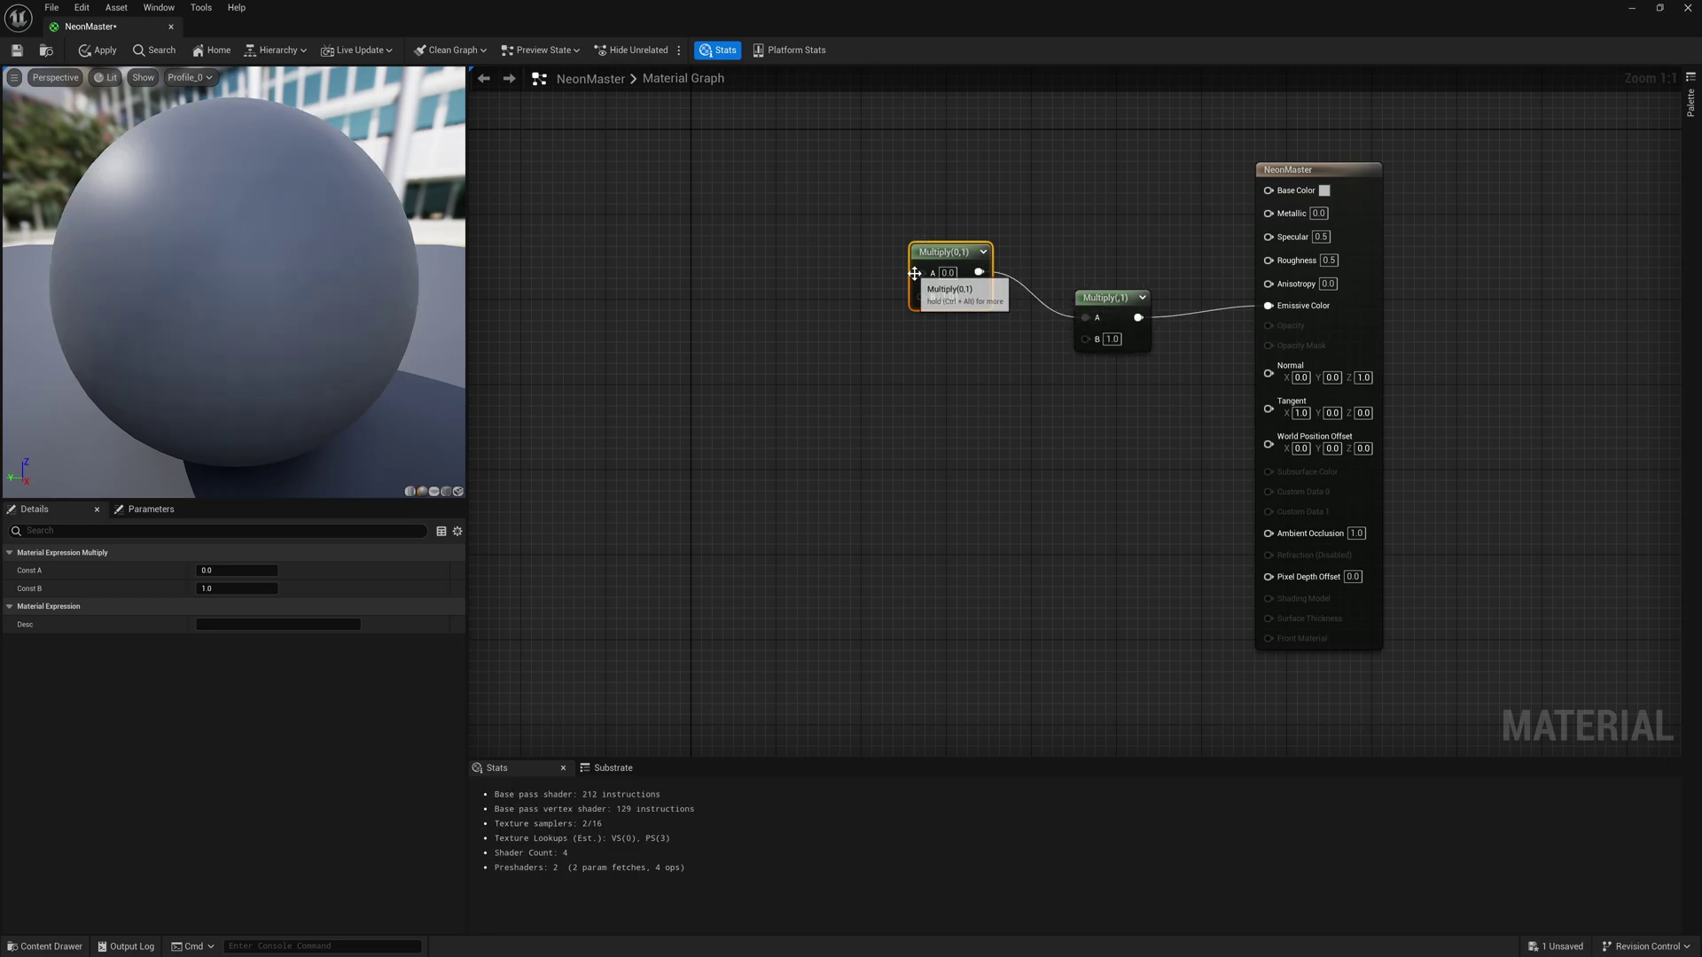
{"action": "left_click", "coordinate": [743, 202]}
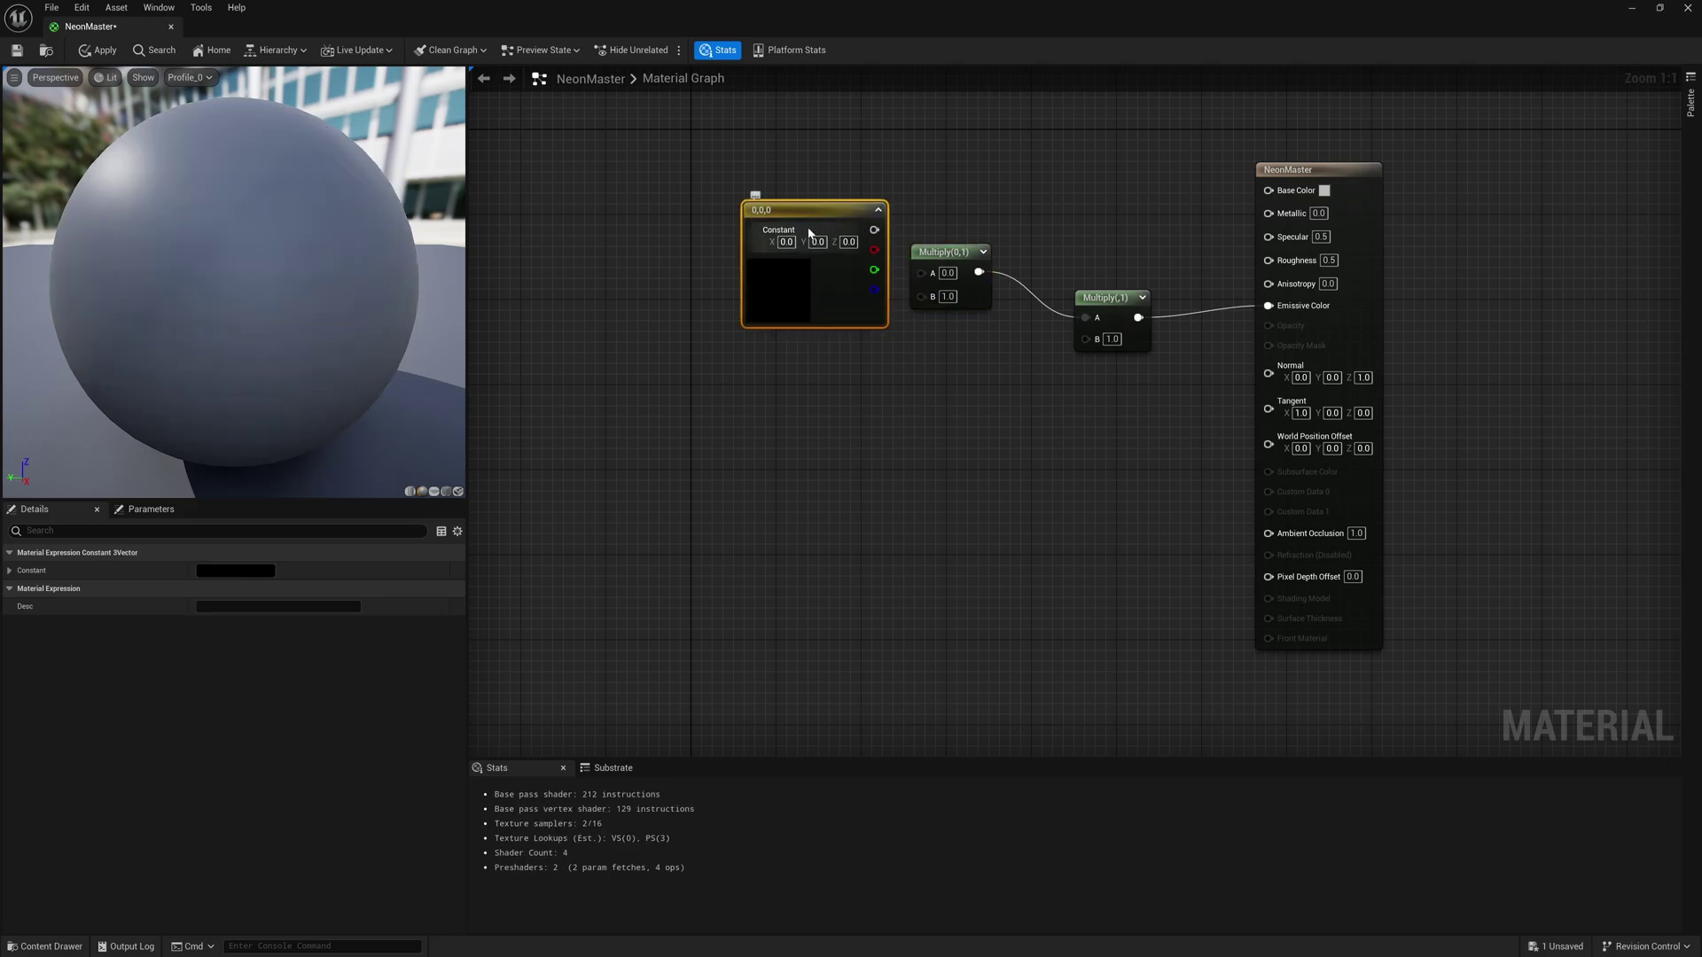
{"action": "left_click", "coordinate": [767, 403]}
{"action": "right_click", "coordinate": [785, 392]}
{"action": "type", "text": "constan"}
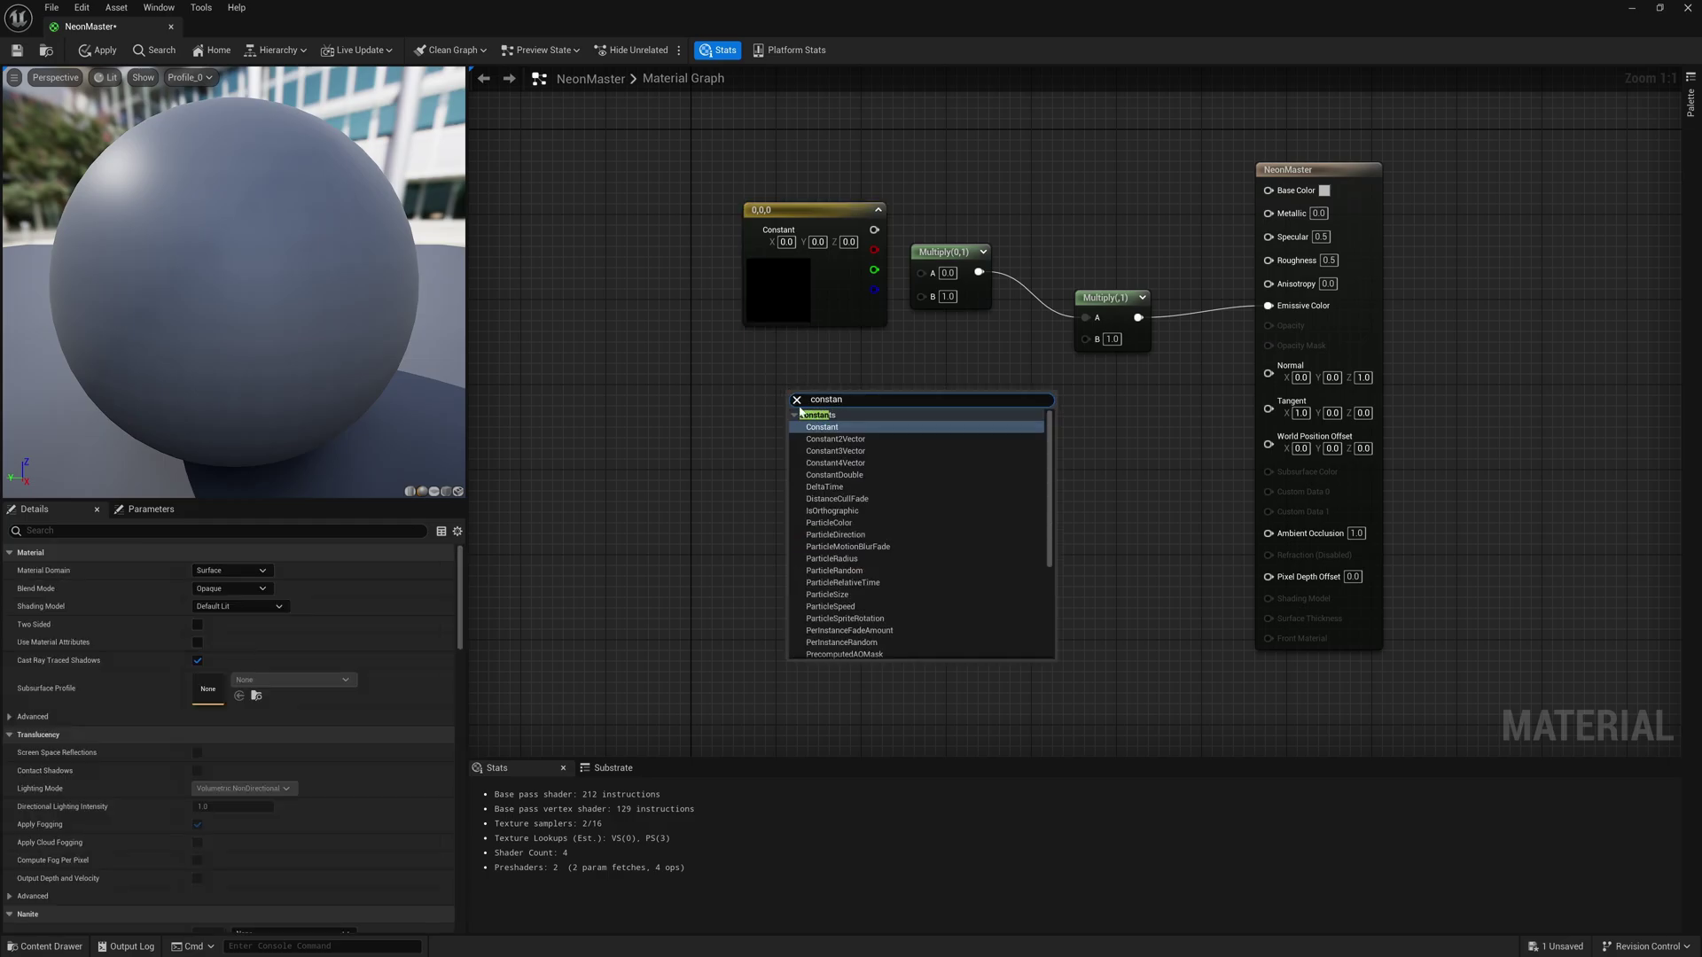
{"action": "left_click", "coordinate": [882, 451]}
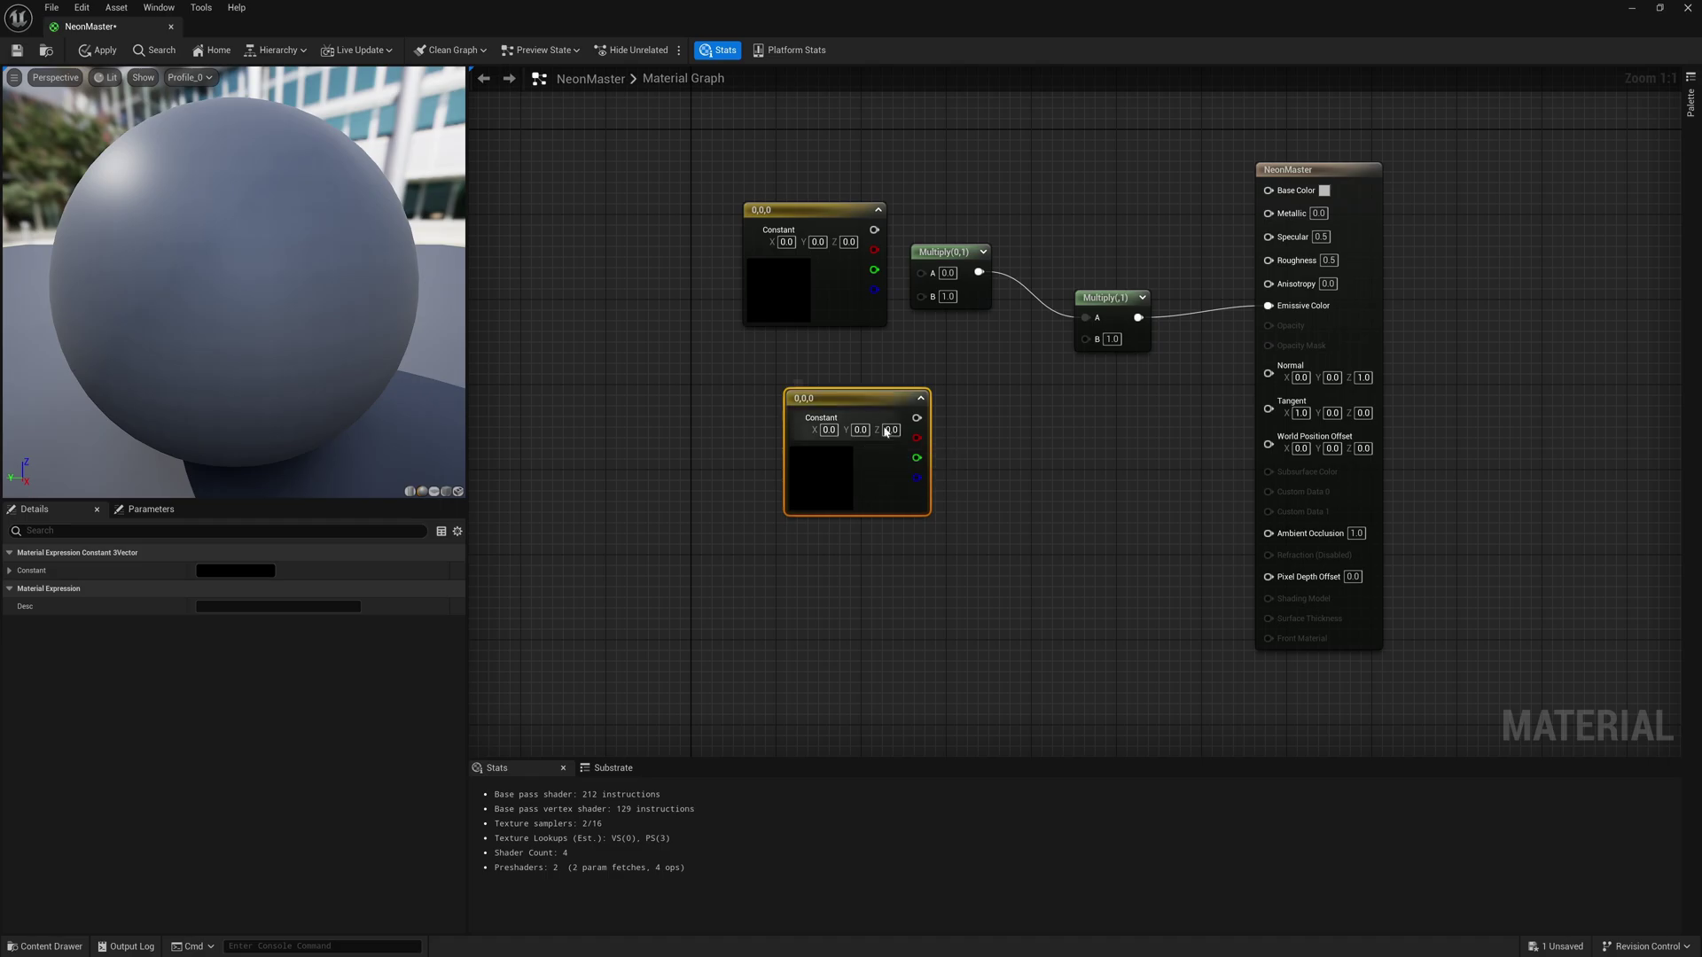
{"action": "left_click_drag", "start_coordinate": [890, 399], "coordinate": [848, 385]}
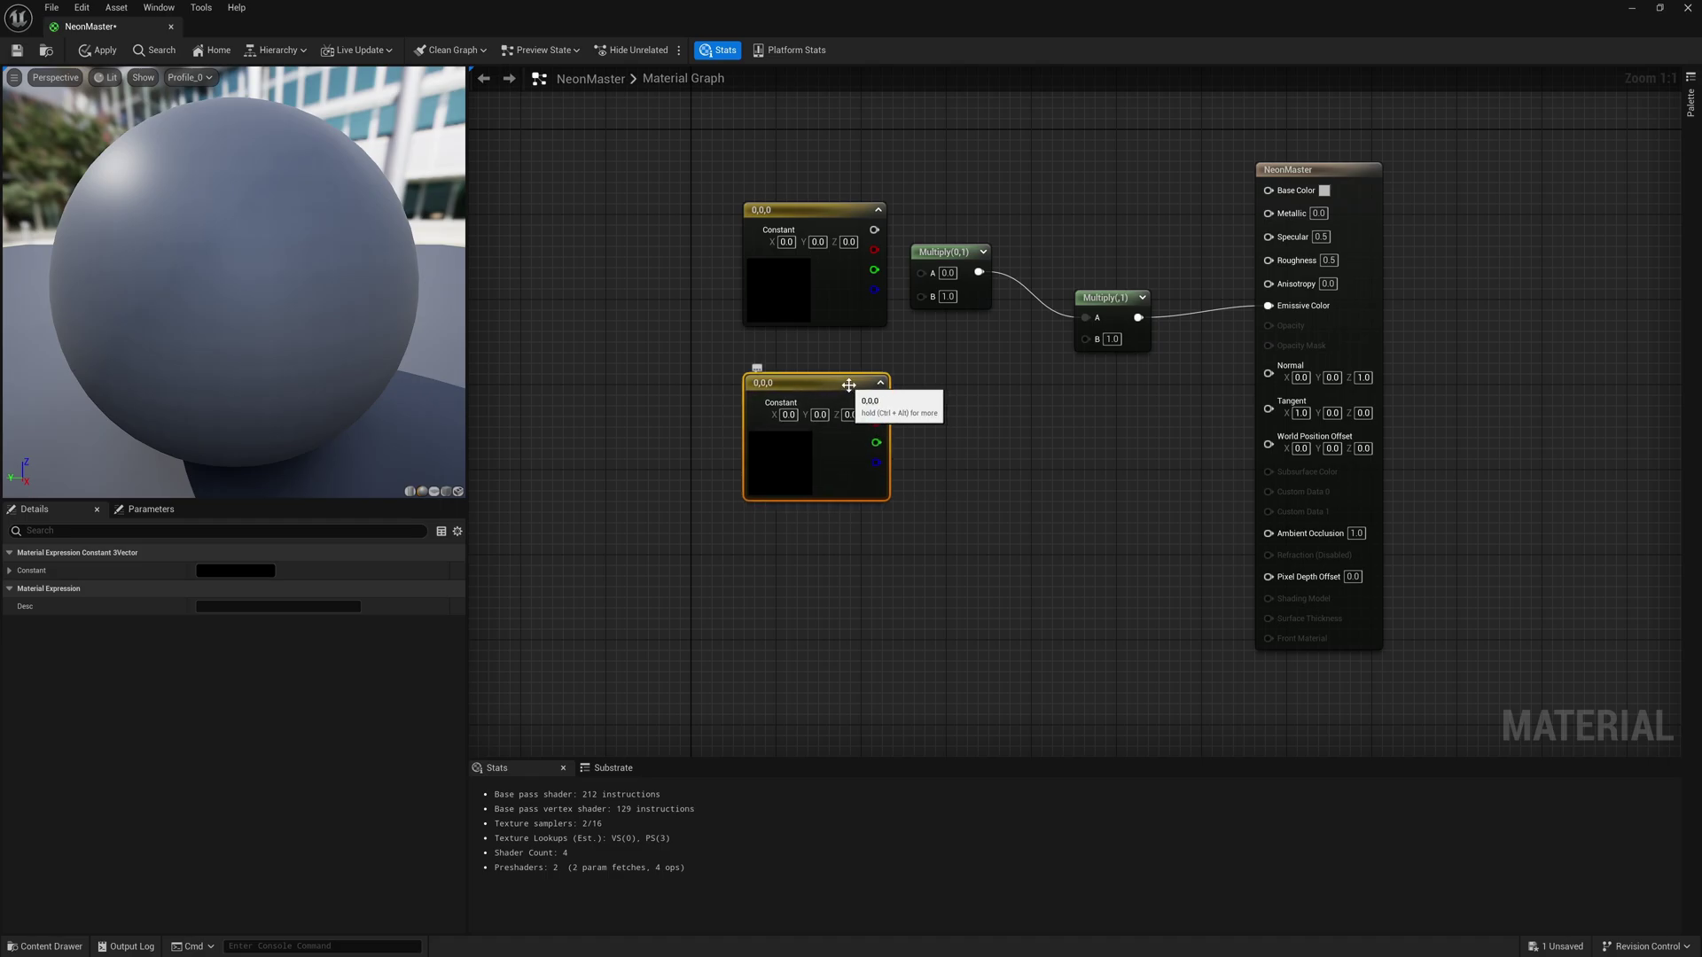
{"action": "key", "text": "Delete"}
- Connect the Constant3Vector to the duplicated Multiply's A input and convert it to a parameter named Neon Color
{"action": "left_click_drag", "start_coordinate": [813, 308], "coordinate": [750, 298]}
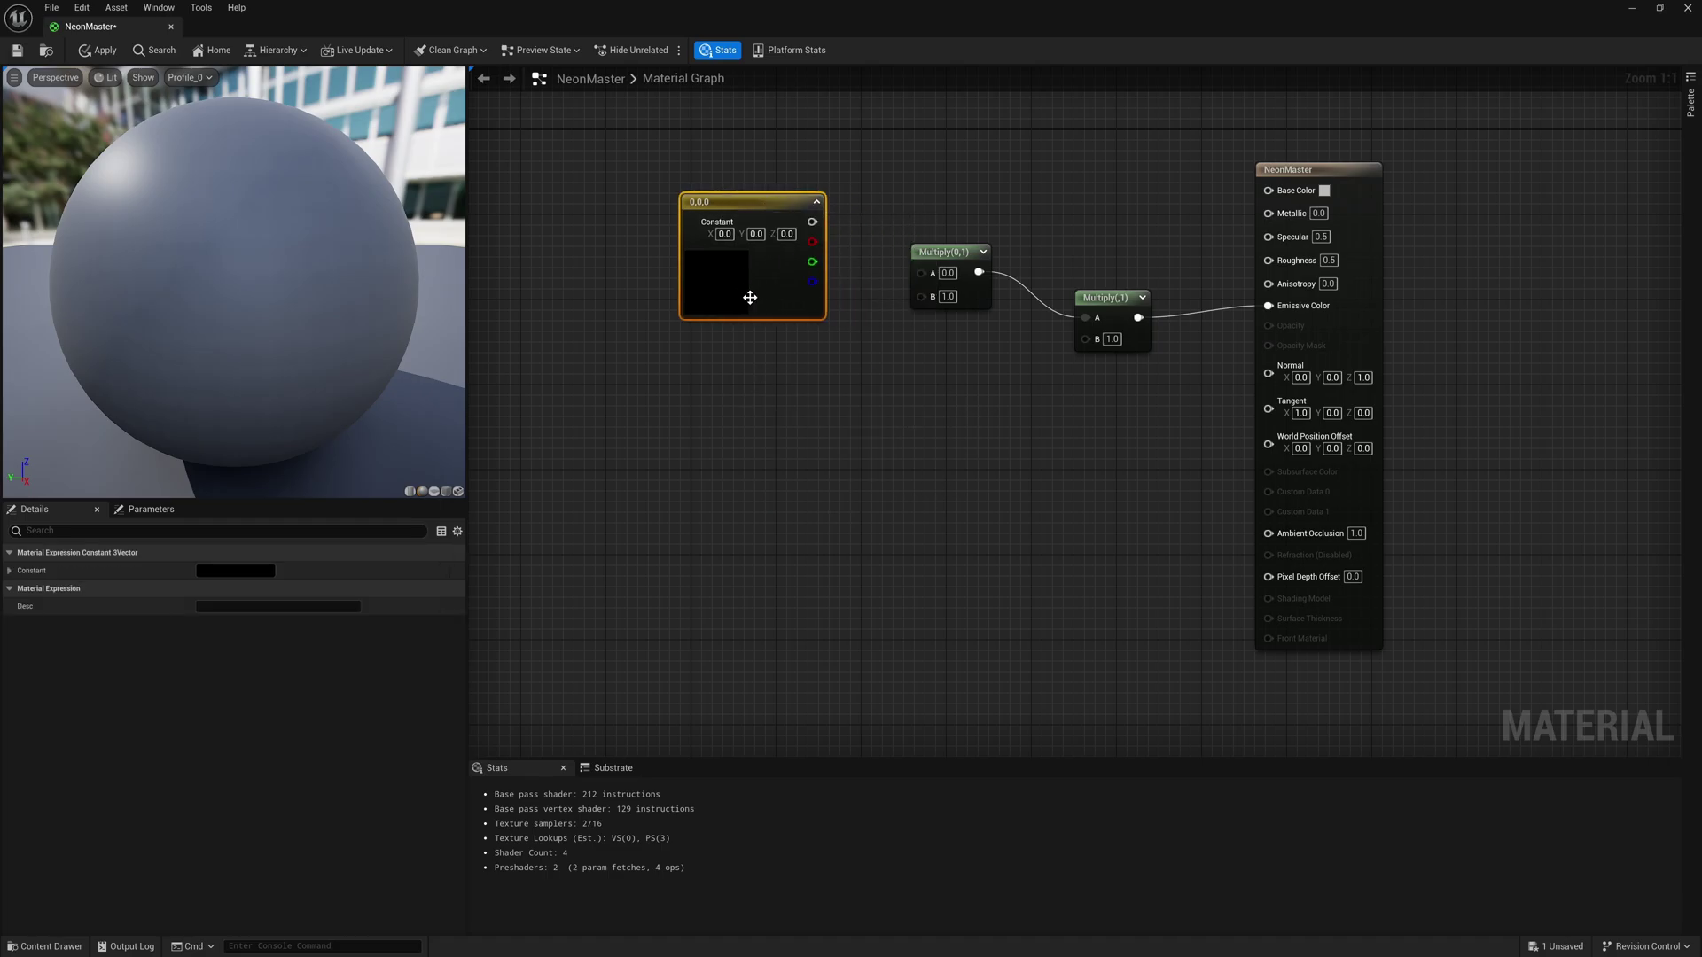
{"action": "left_click_drag", "start_coordinate": [811, 223], "coordinate": [922, 274]}
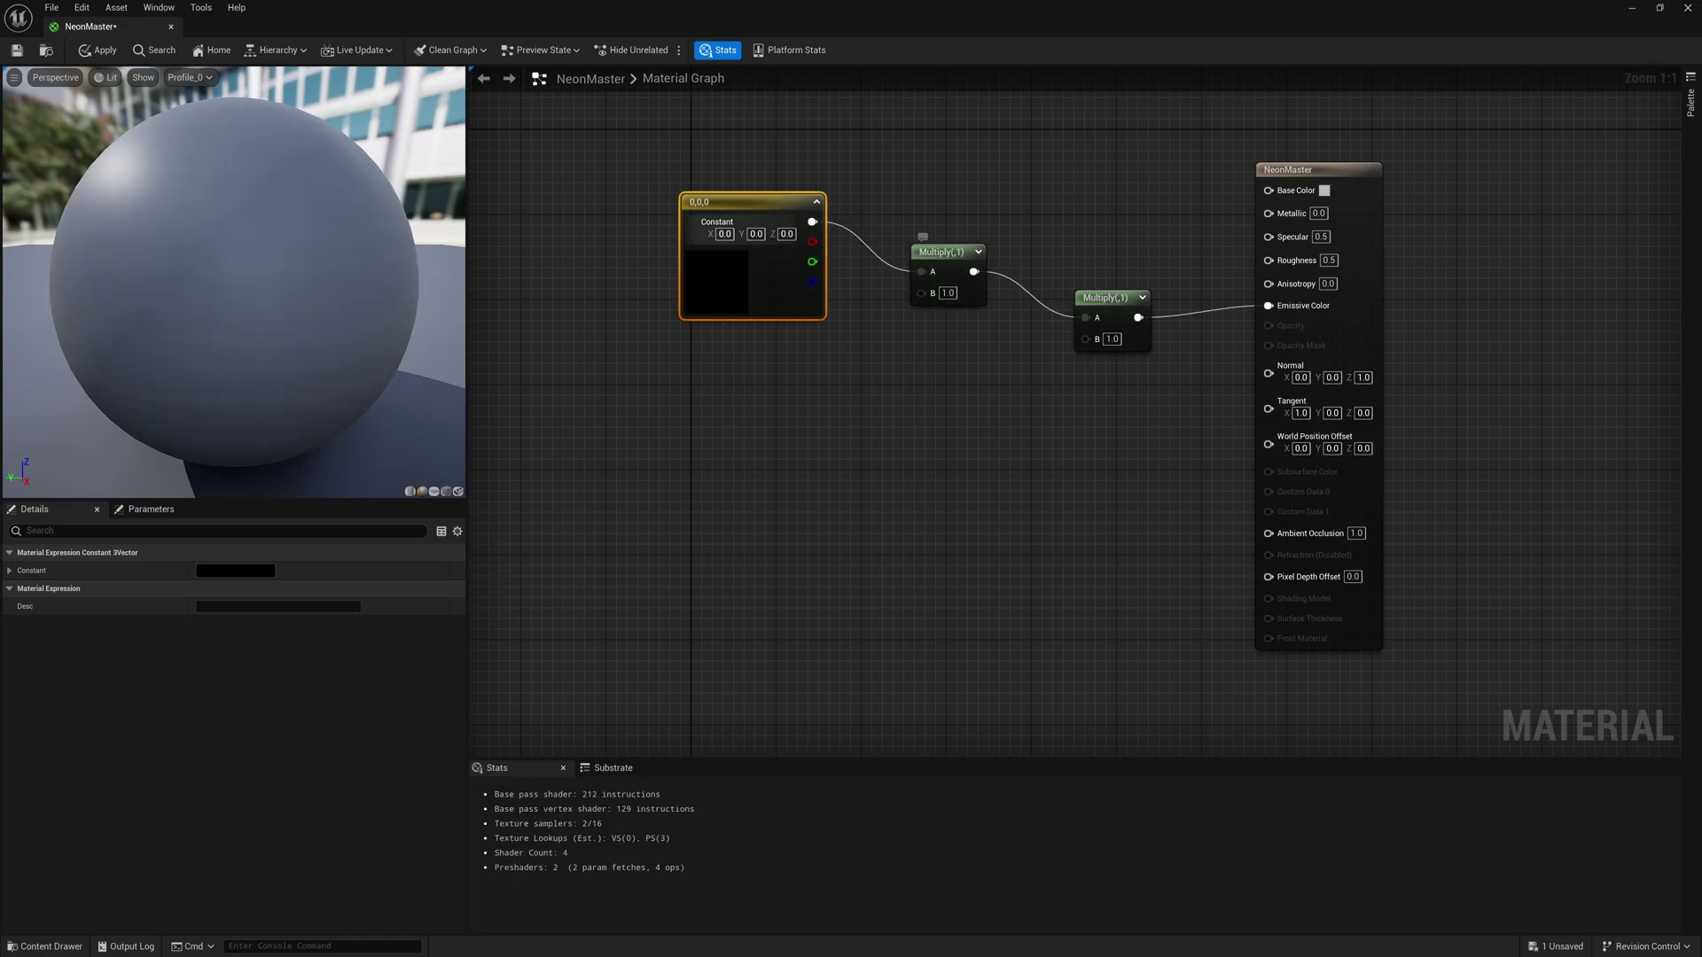
{"action": "right_click", "coordinate": [746, 204]}
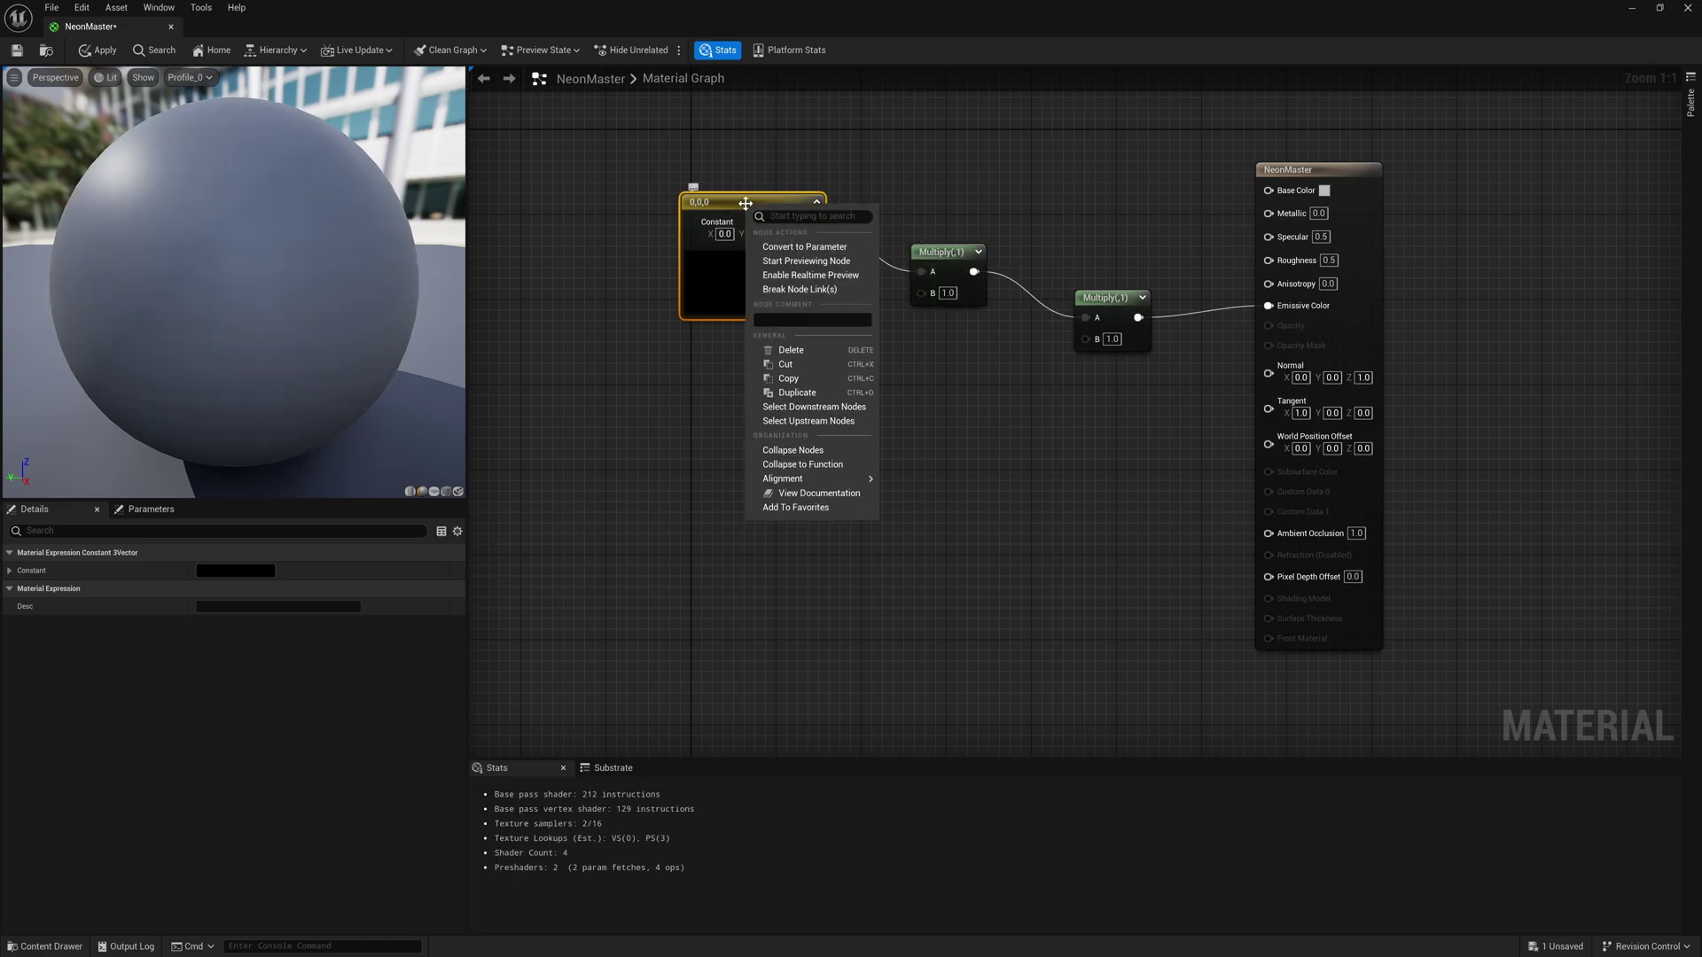
{"action": "left_click", "coordinate": [815, 253]}
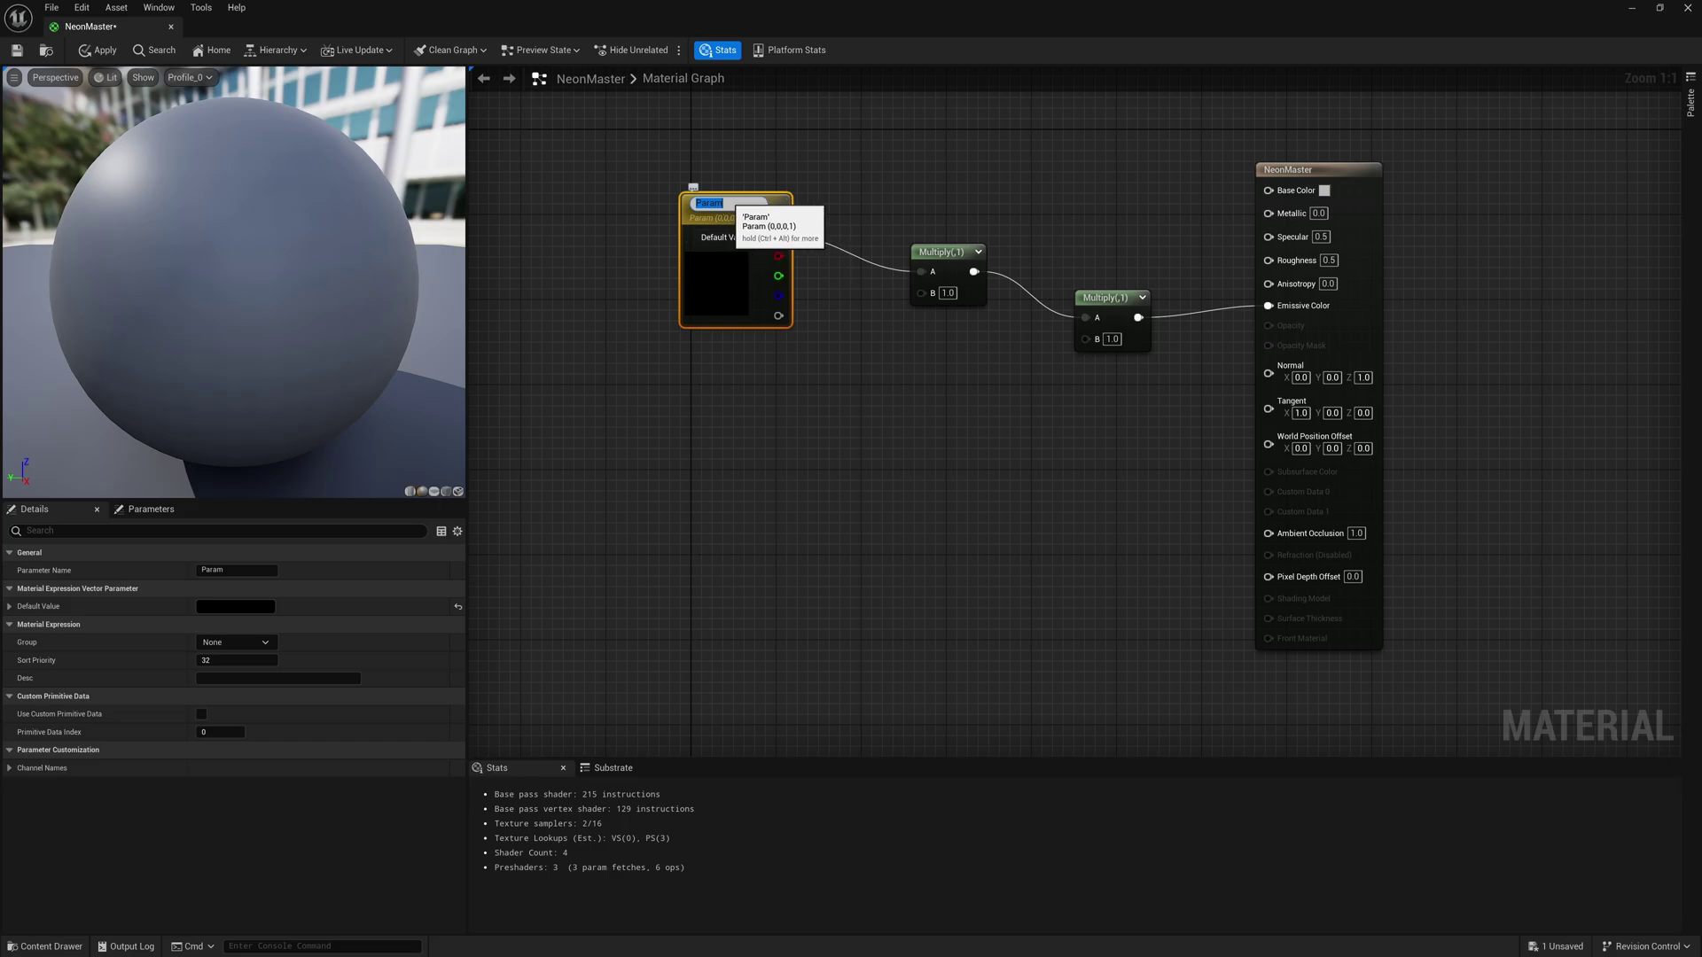
{"action": "type", "text": "Neon Color"}
{"action": "key", "text": "Return"}
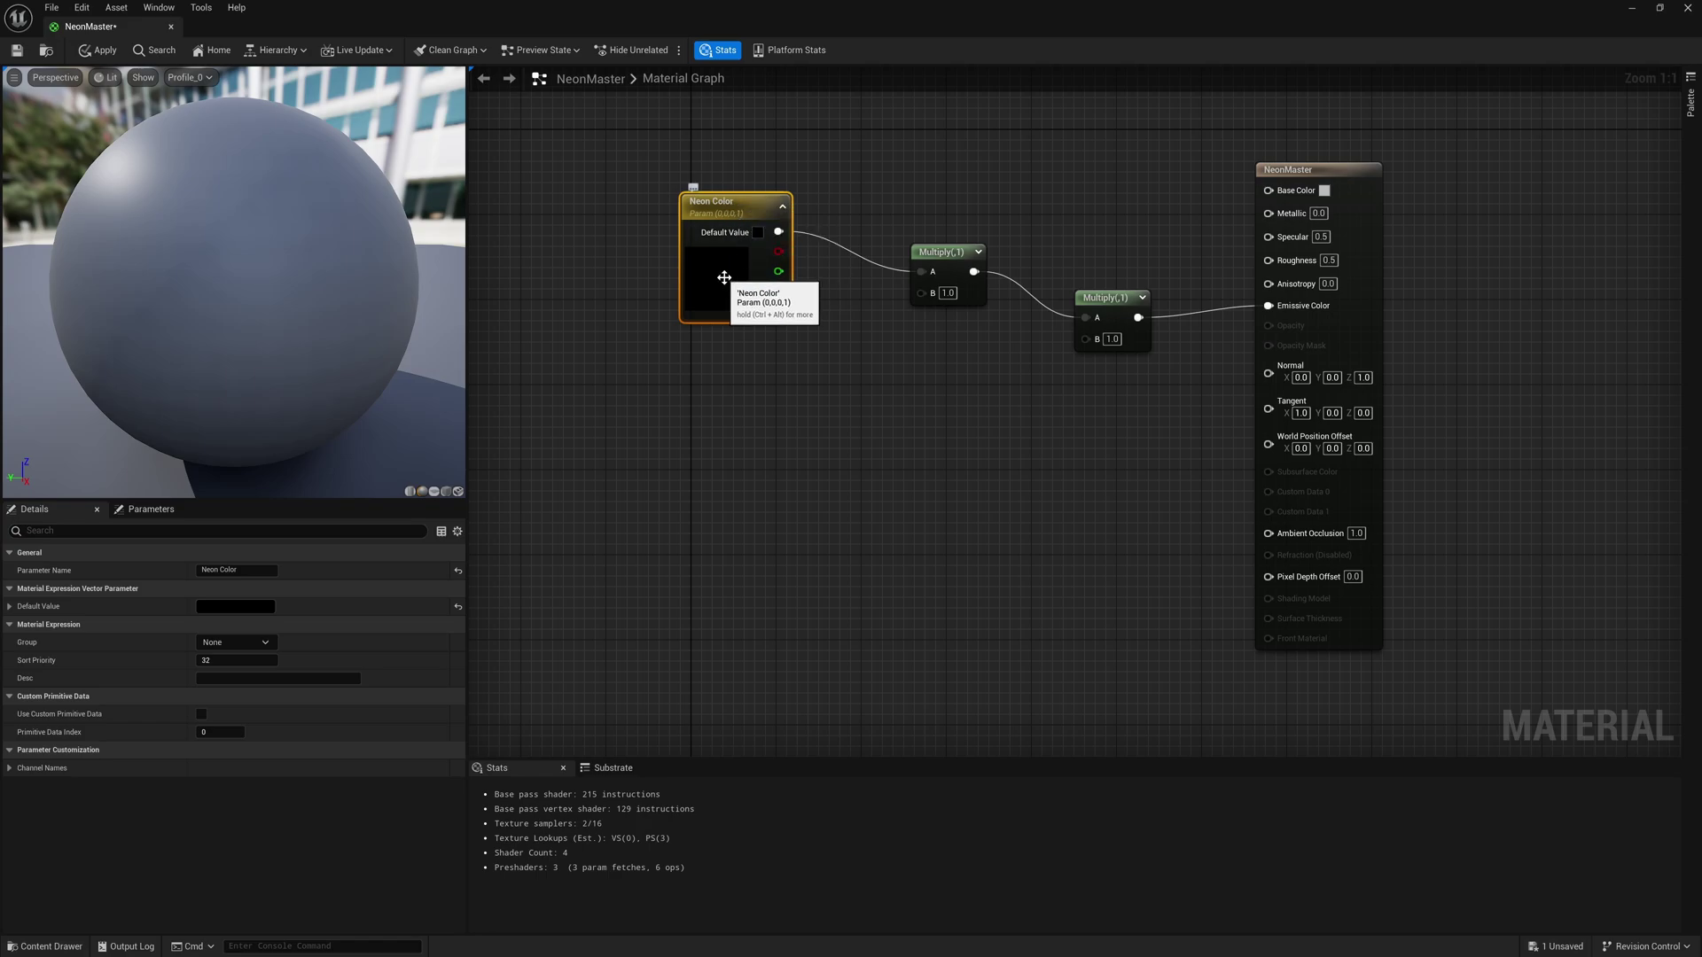
- Set the default value of the Neon Color parameter to a fully saturated bright blue
{"action": "double_click", "coordinate": [724, 278]}
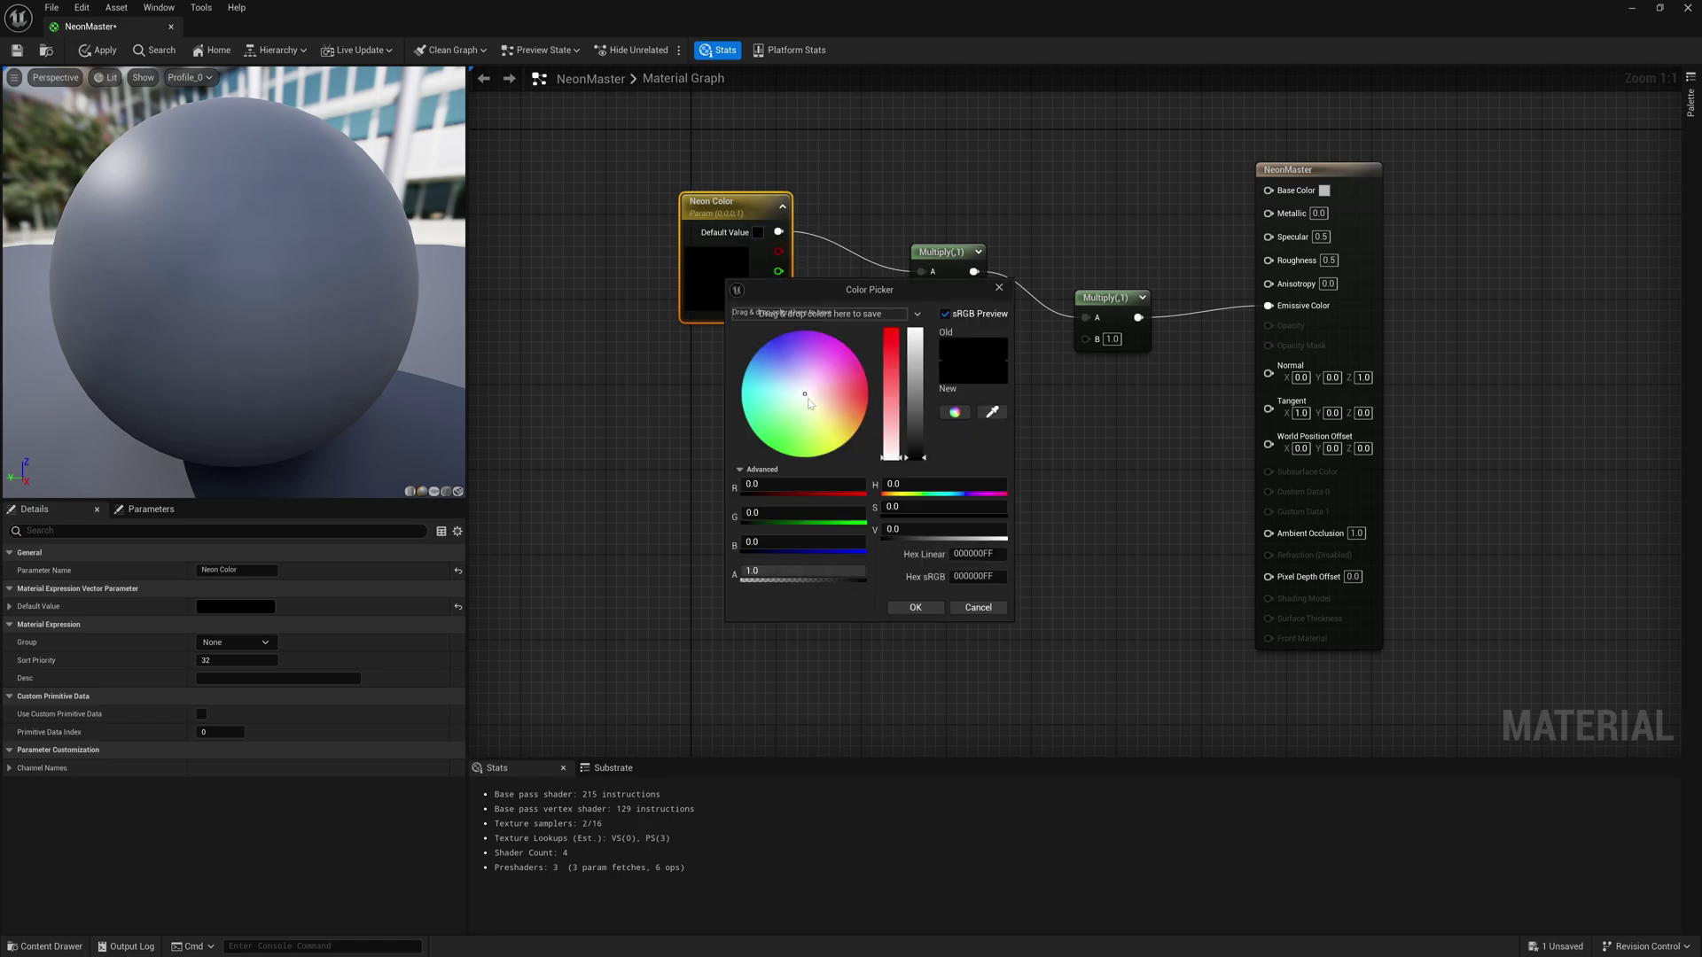
{"action": "left_click", "coordinate": [758, 349]}
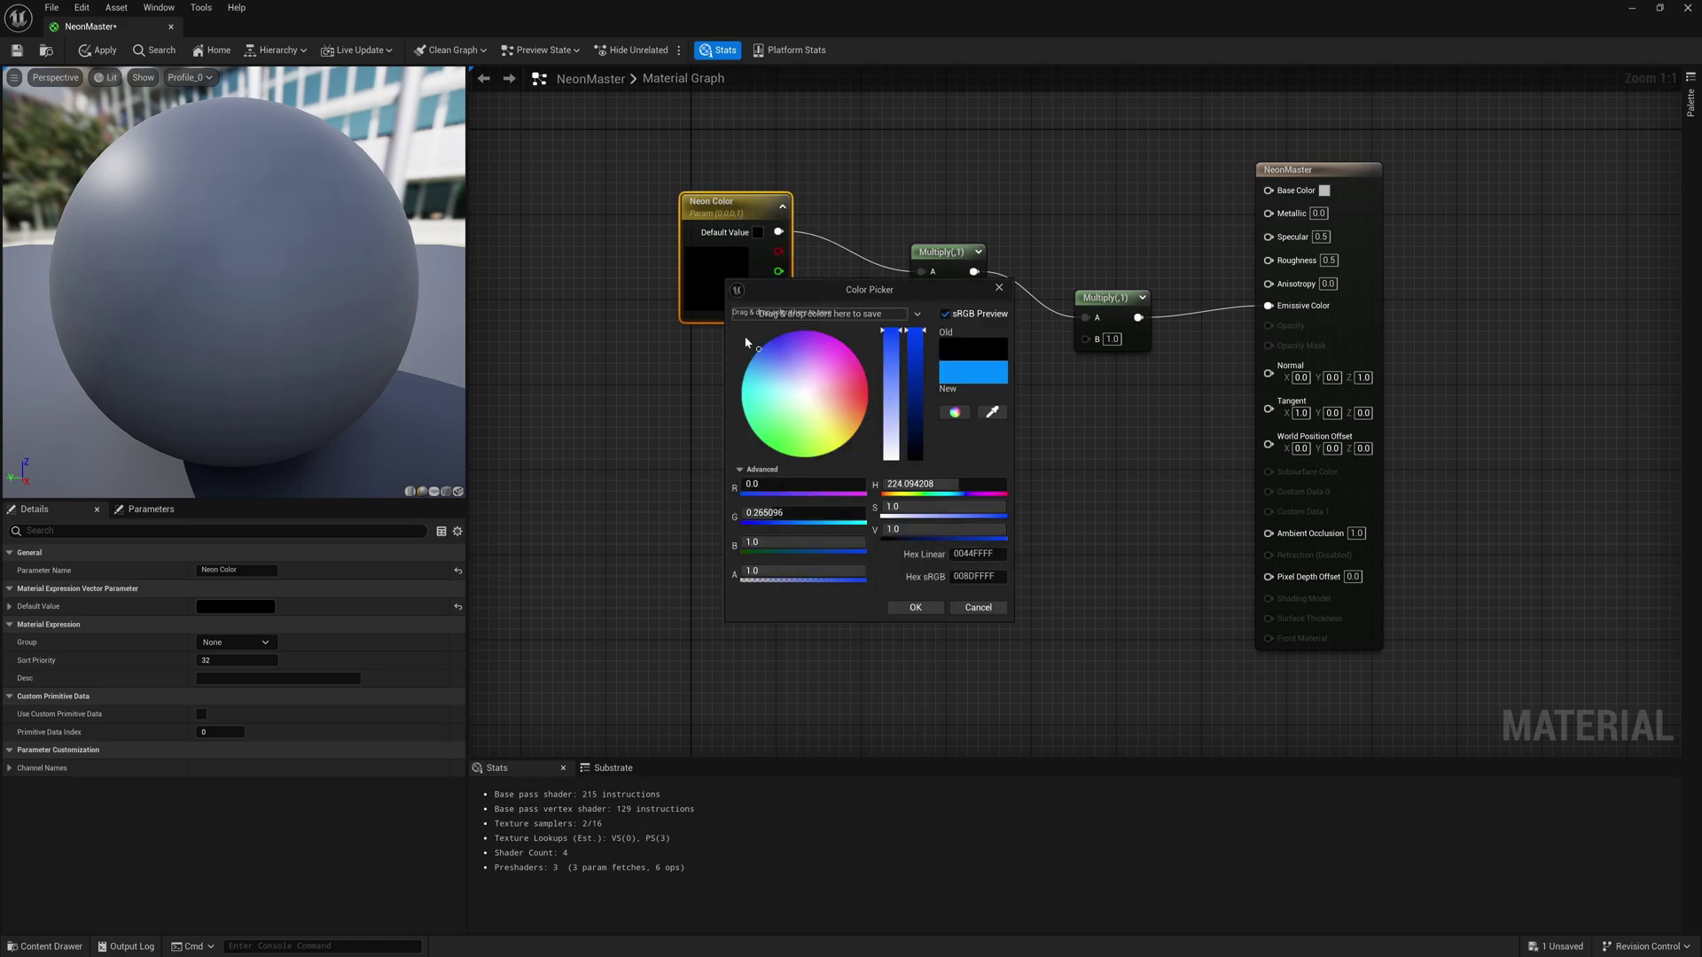
{"action": "left_click", "coordinate": [927, 610]}
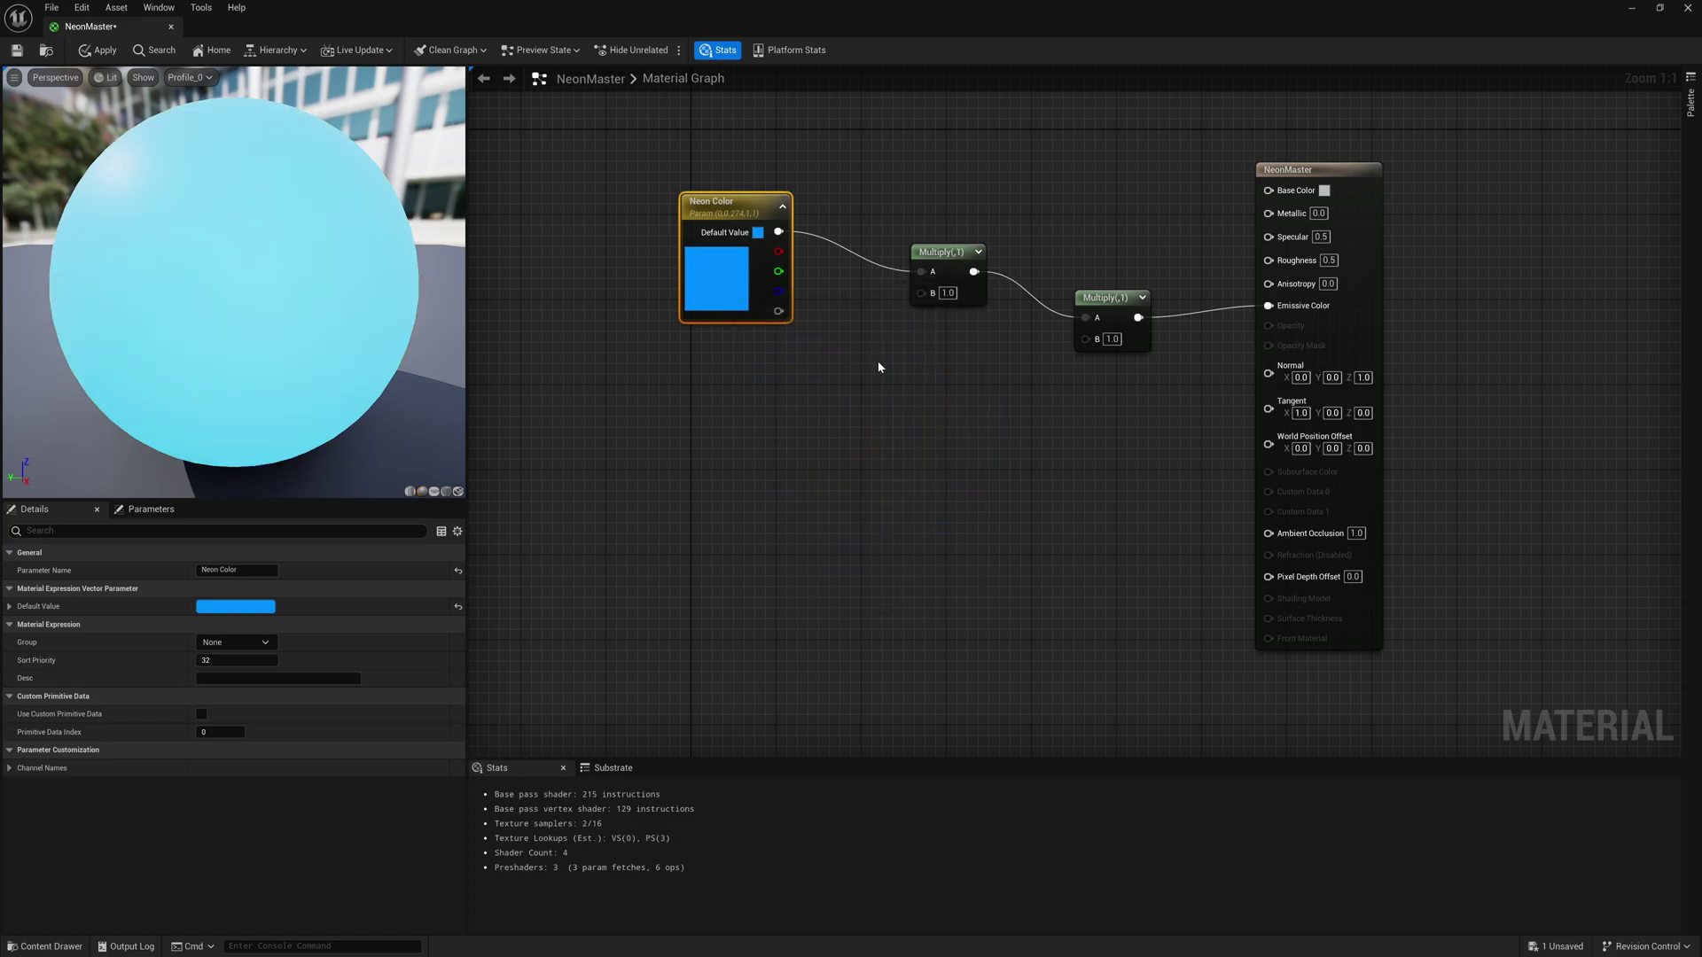
- Create an Add node below Neon Color and connect its output to the B input of the Multiply fed by Neon Color
{"action": "right_click", "coordinate": [831, 366]}
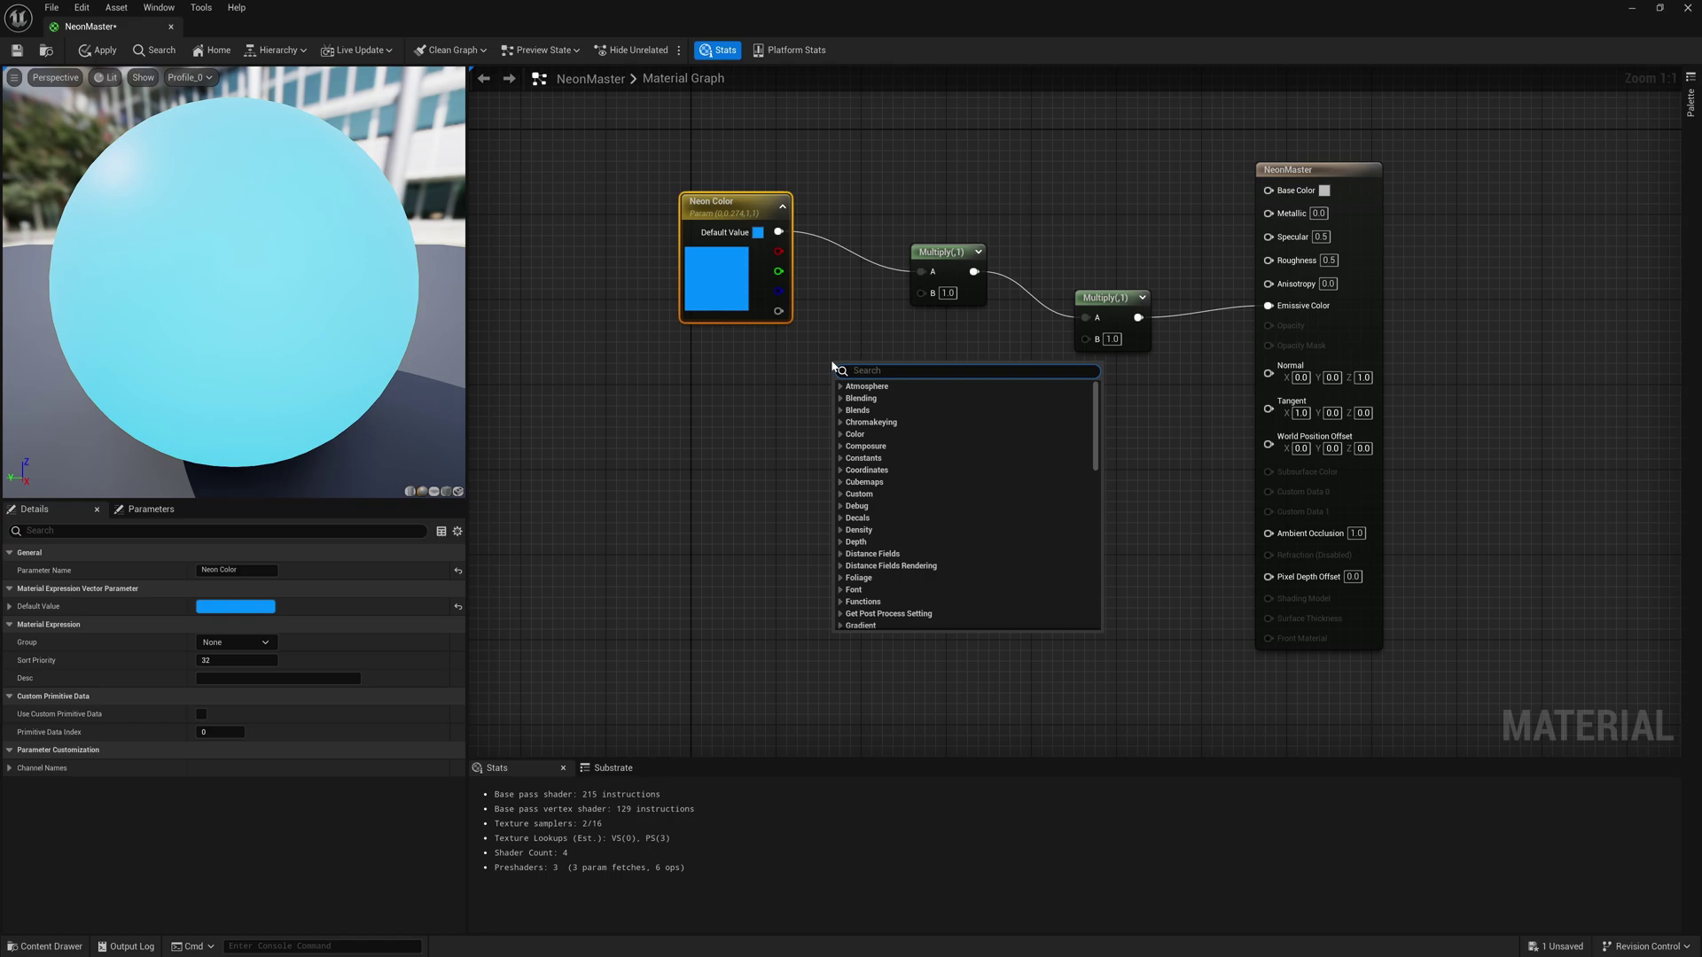
{"action": "type", "text": "add"}
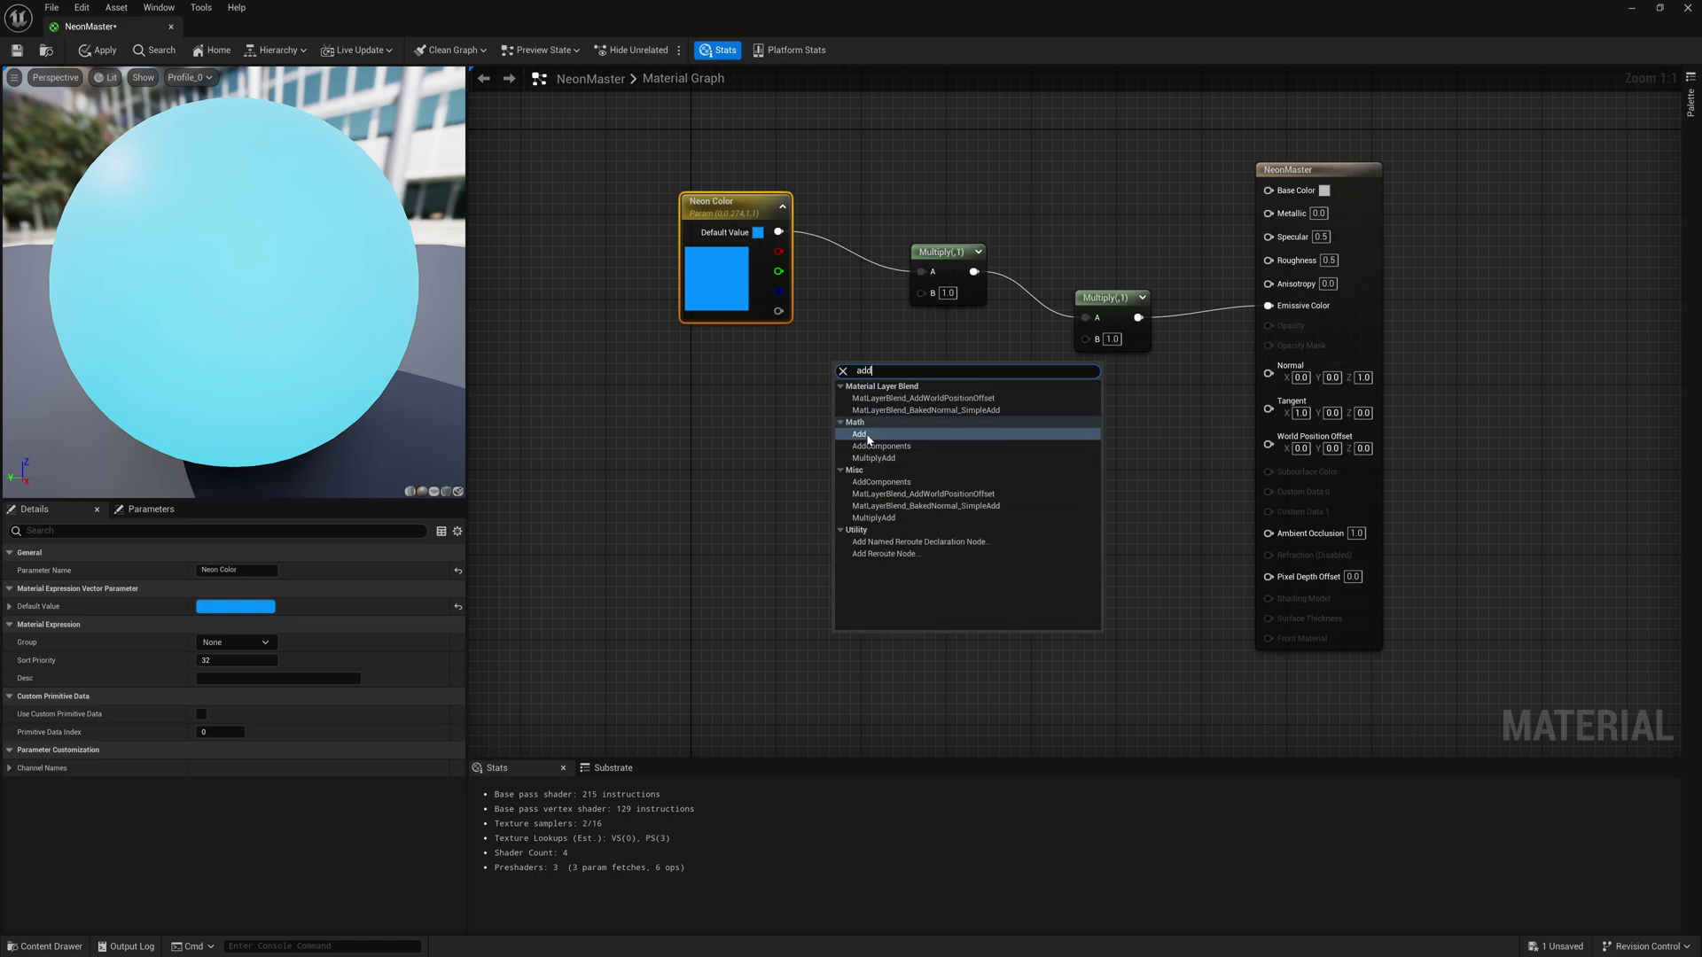
{"action": "left_click", "coordinate": [868, 436]}
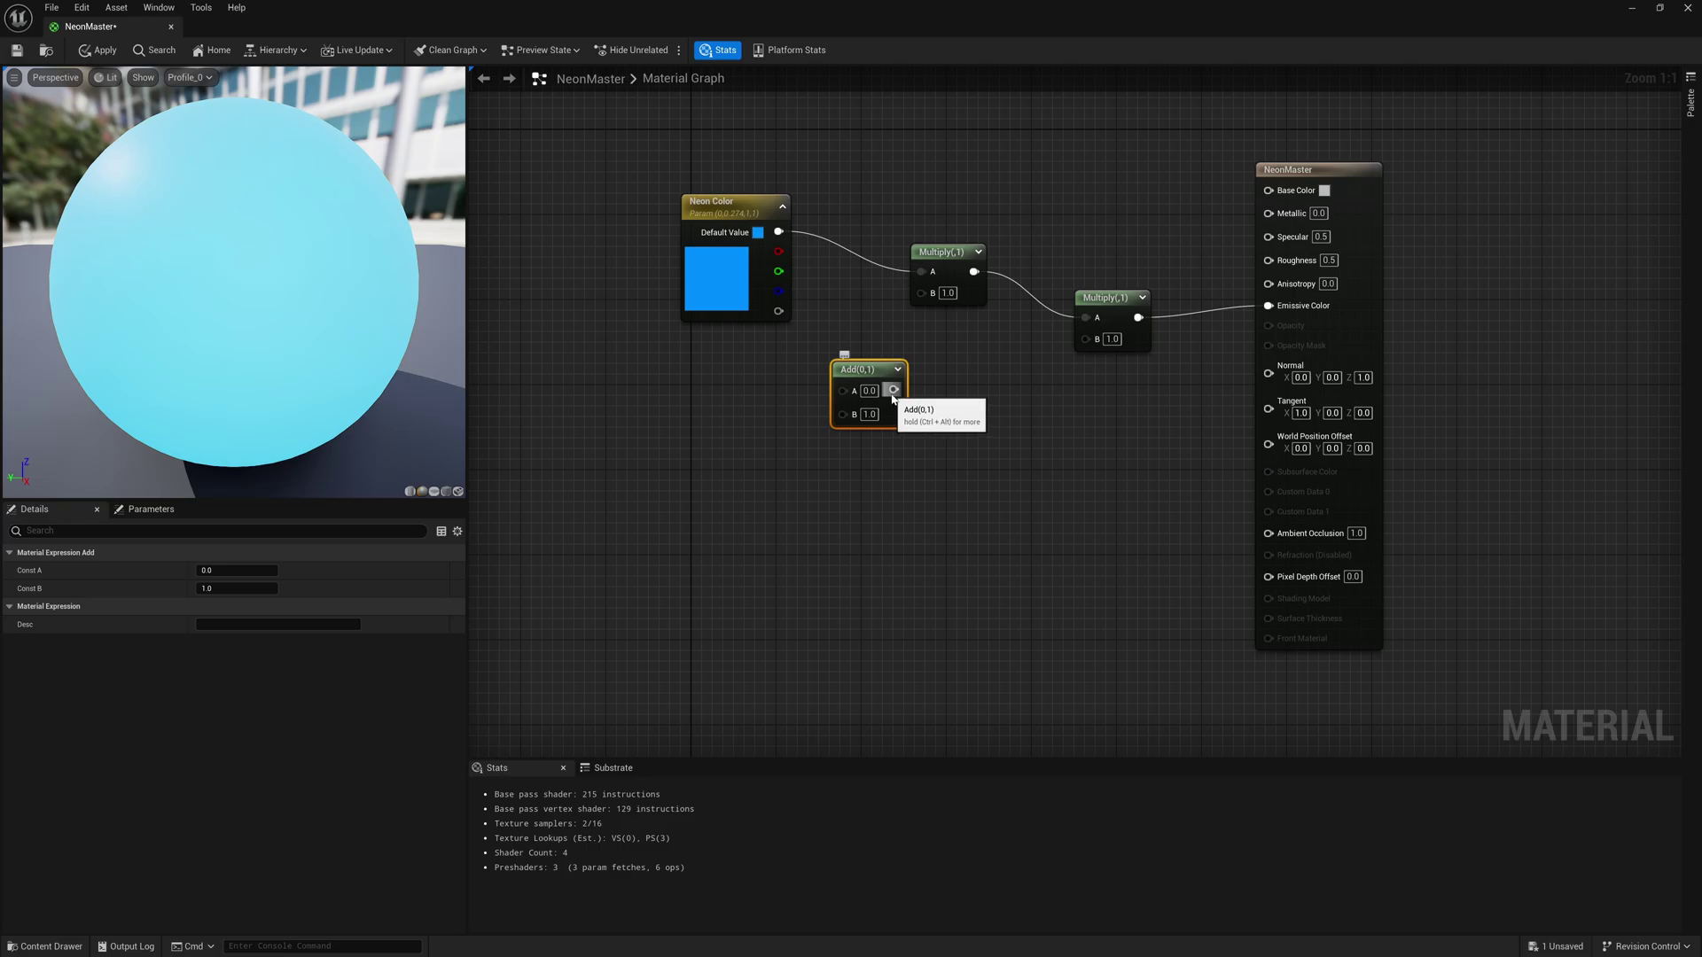
{"action": "left_click_drag", "start_coordinate": [893, 392], "coordinate": [924, 295]}
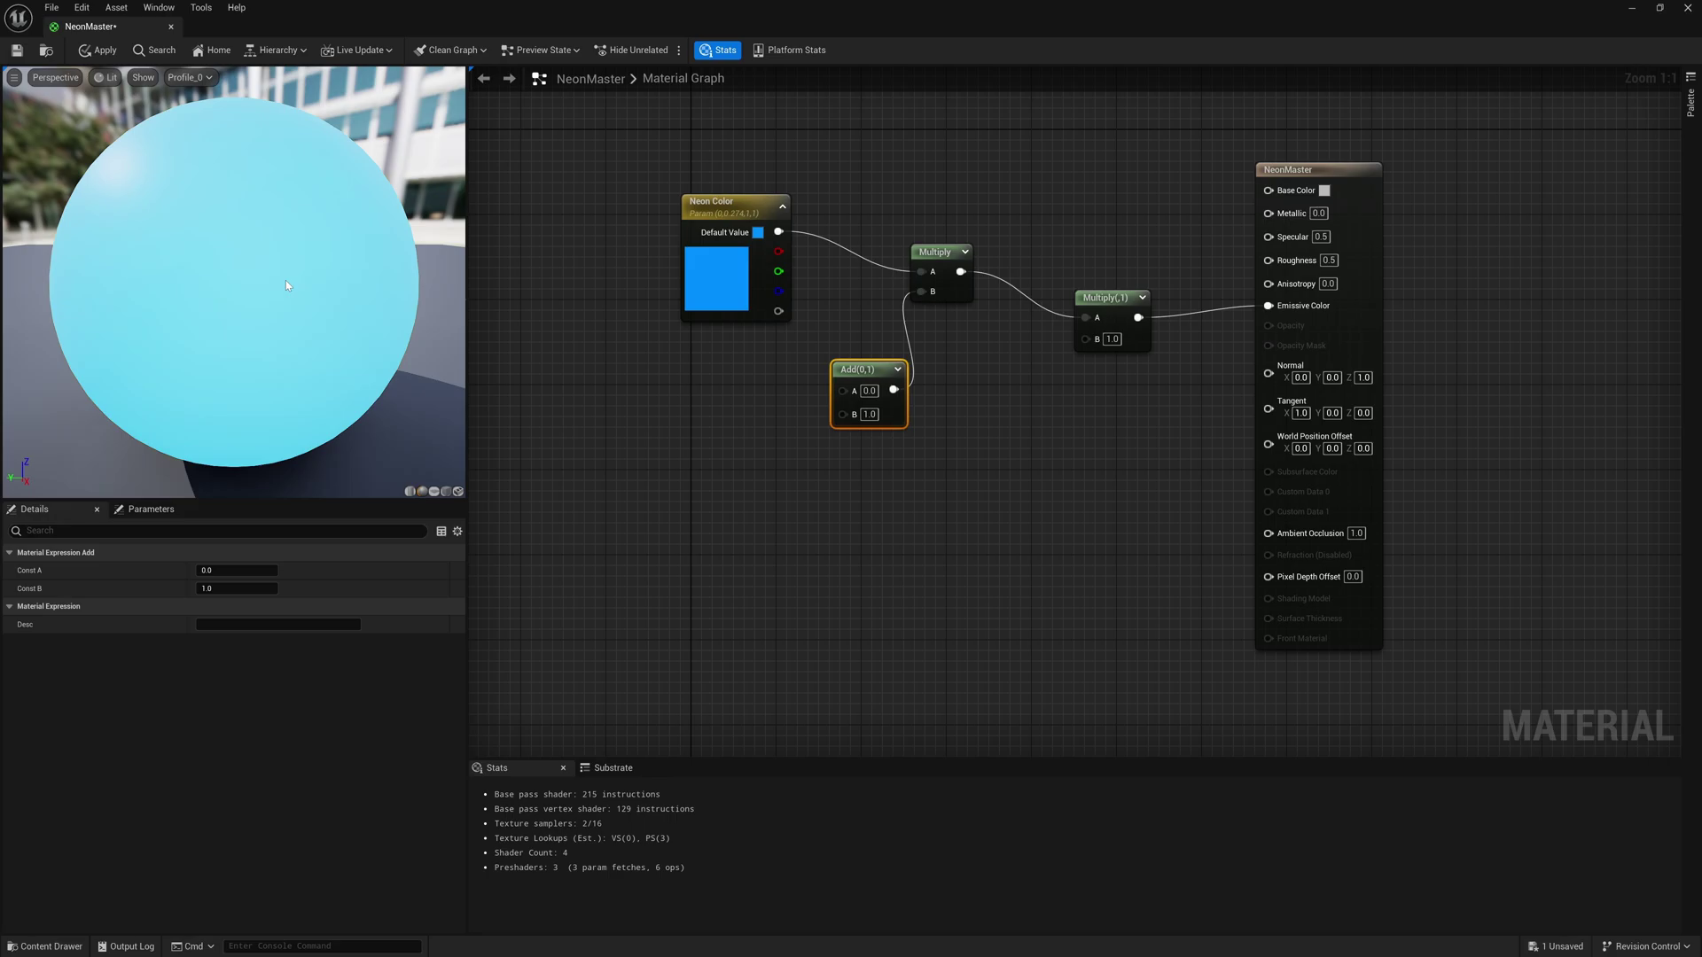
- Create a Noise node below Neon Color and connect its output to the Add node's A input
{"action": "right_click", "coordinate": [671, 376]}
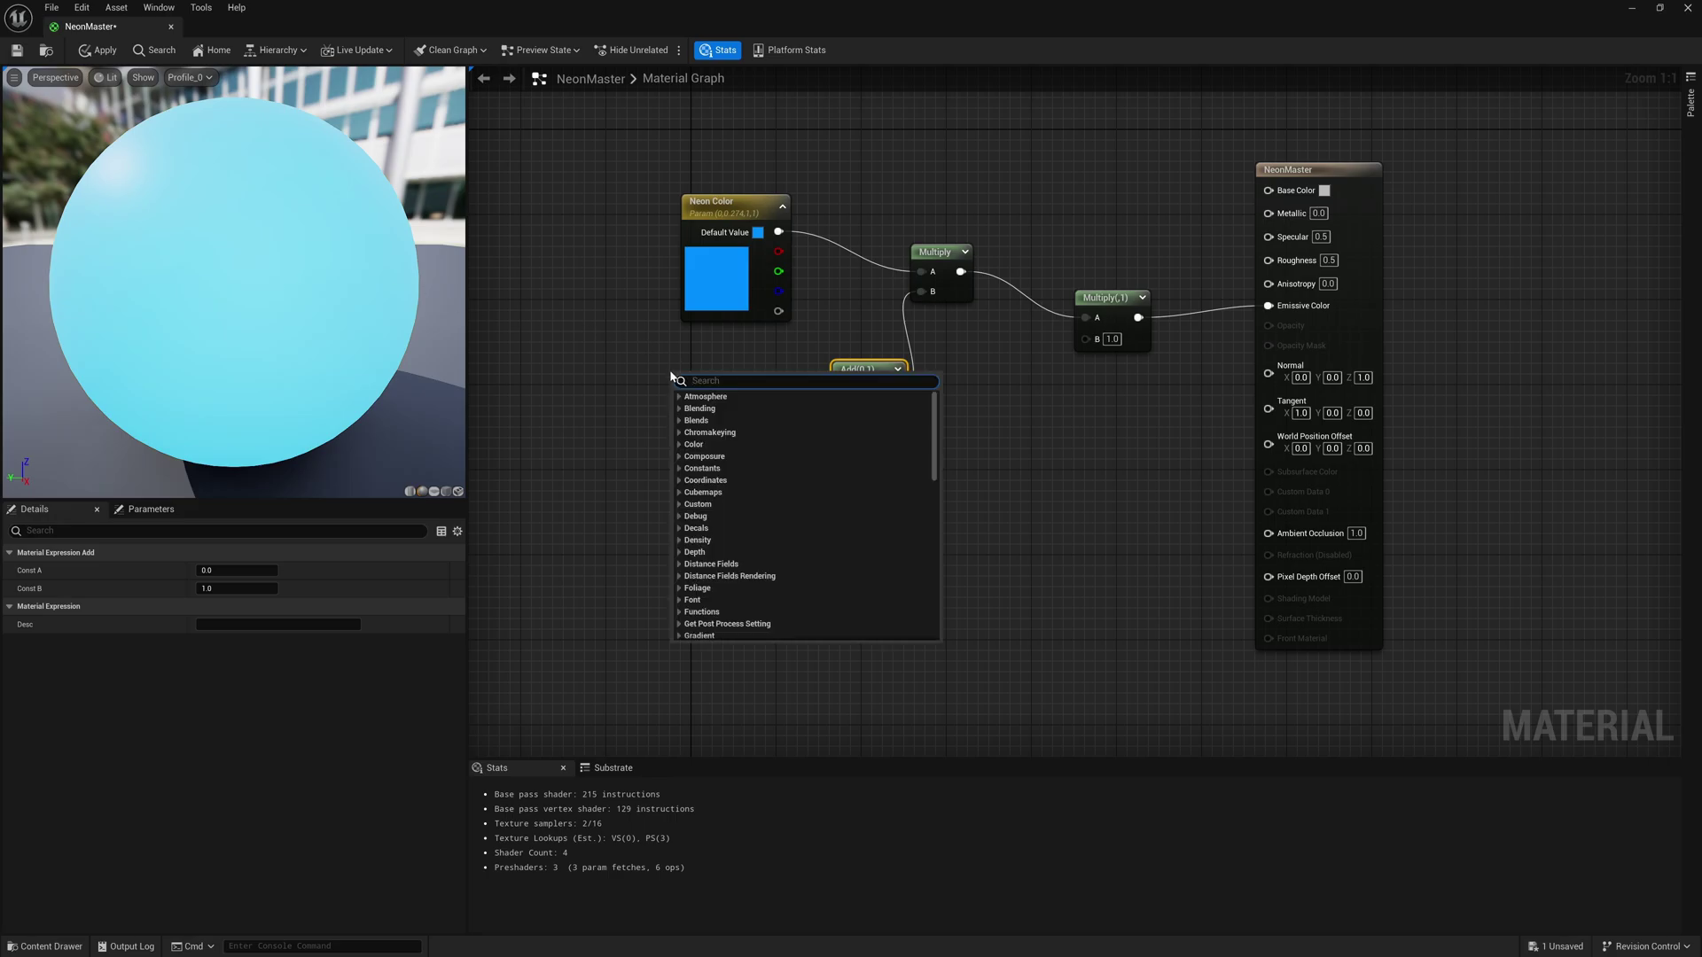
{"action": "type", "text": "noise"}
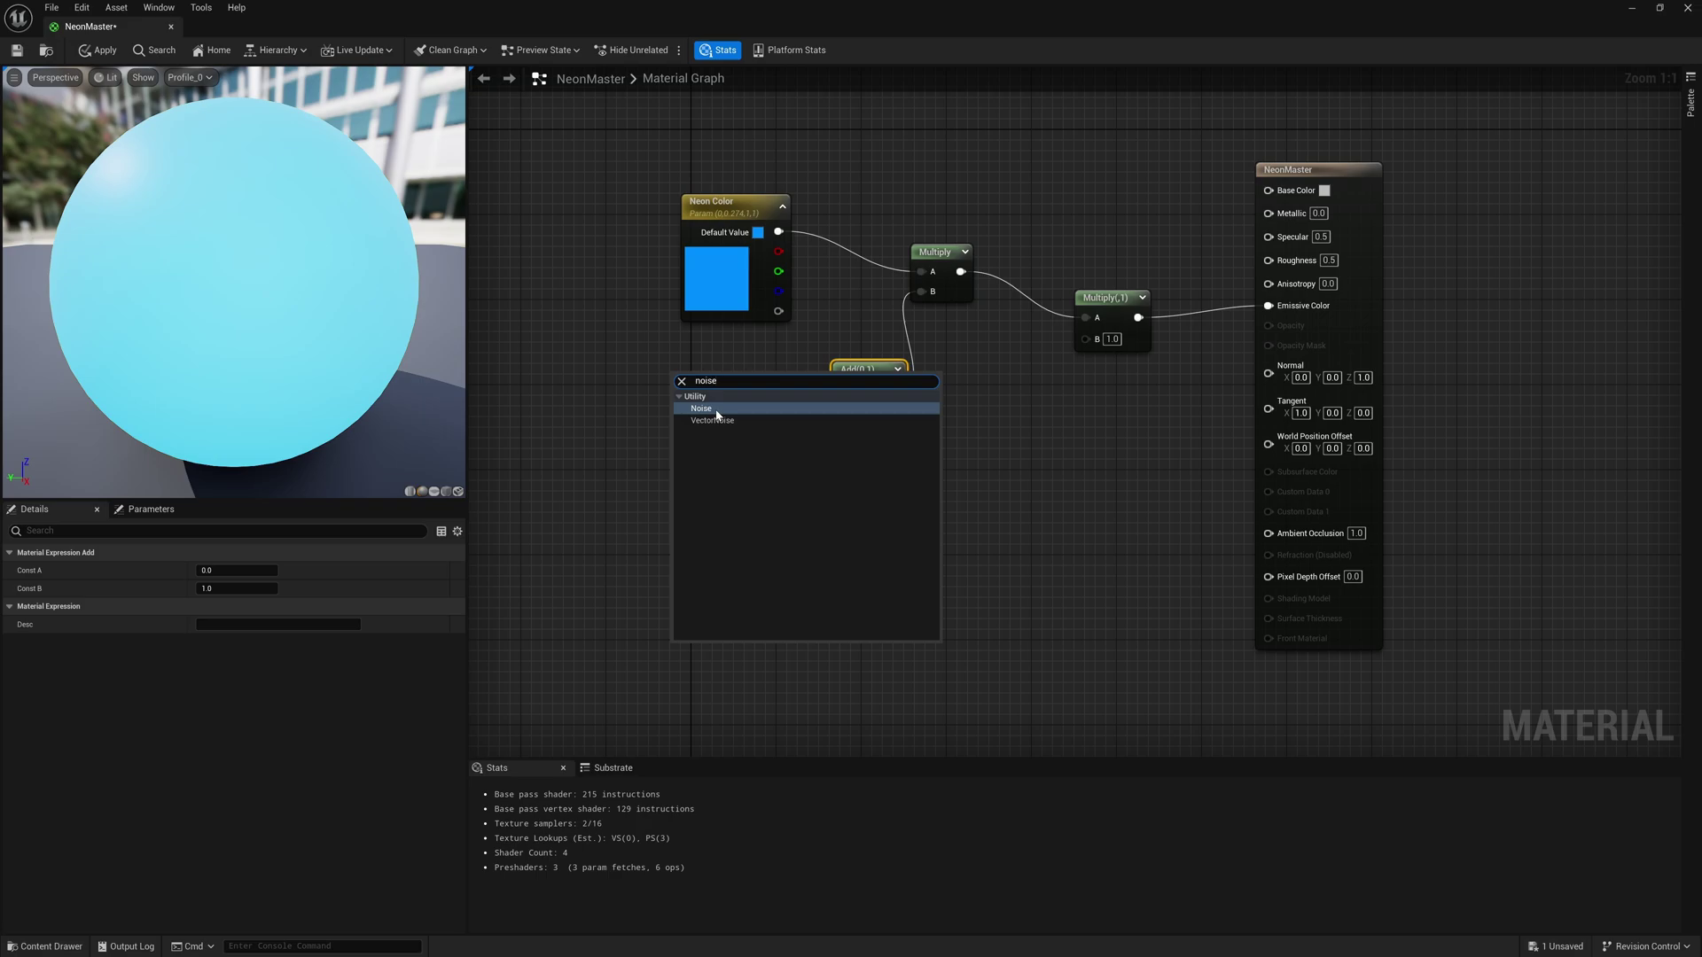
{"action": "left_click", "coordinate": [717, 414]}
{"action": "left_click_drag", "start_coordinate": [776, 408], "coordinate": [843, 391]}
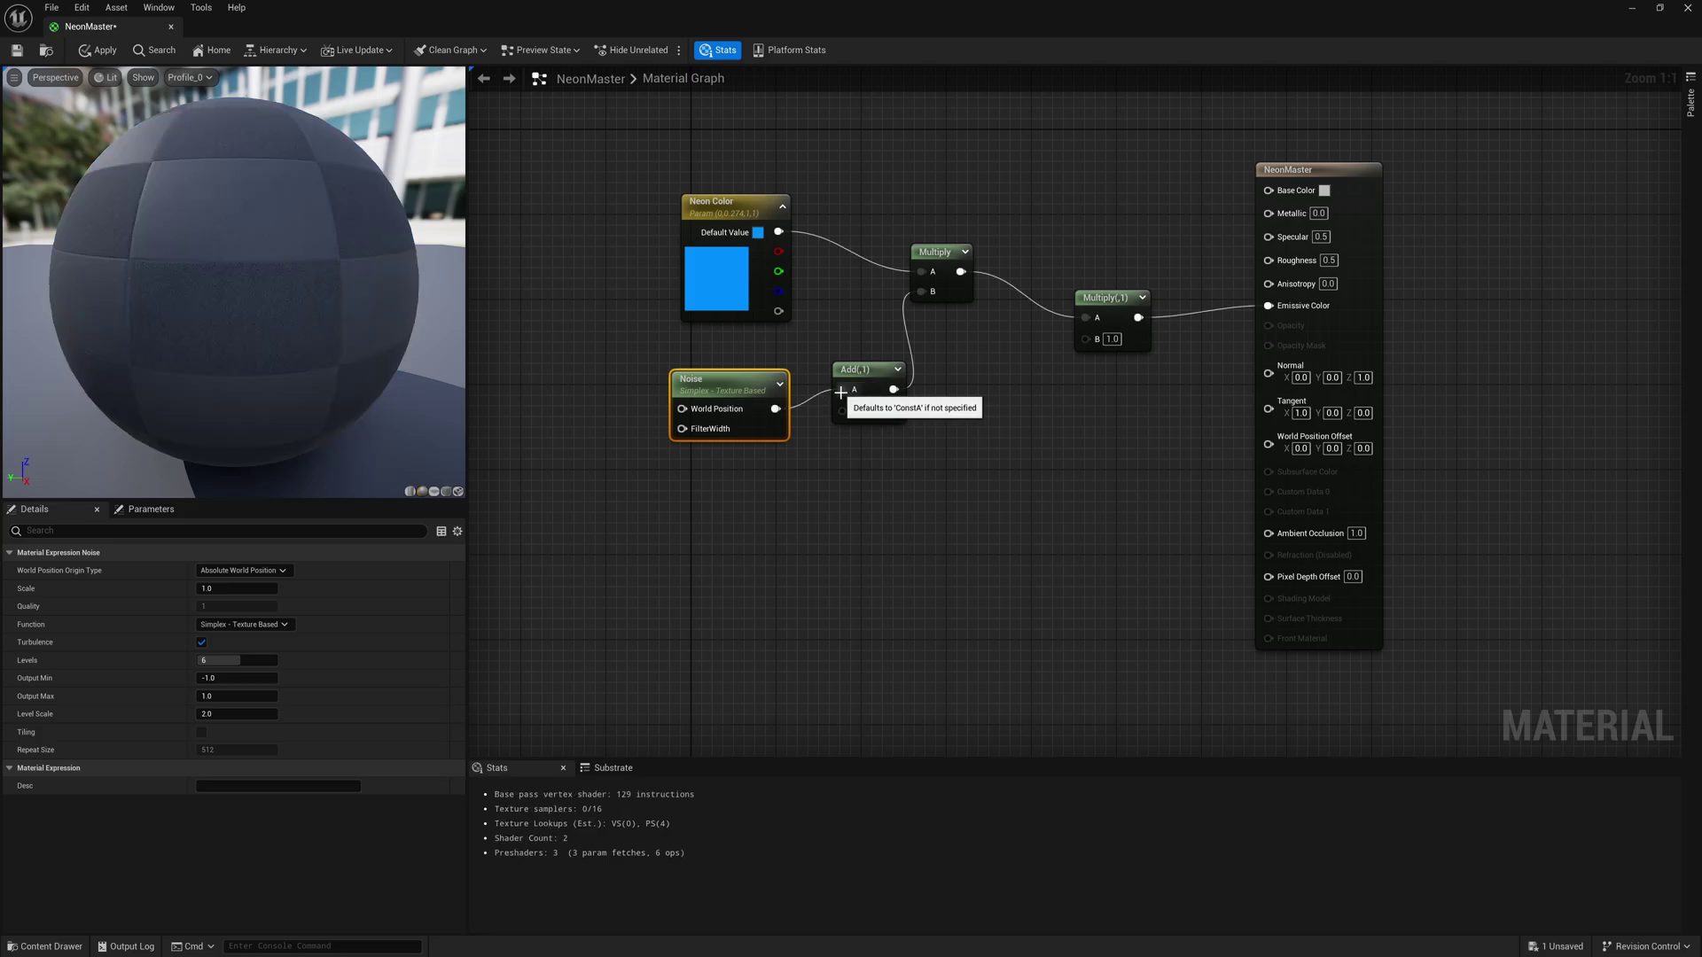
{"action": "left_click_drag", "start_coordinate": [721, 395], "coordinate": [721, 388]}
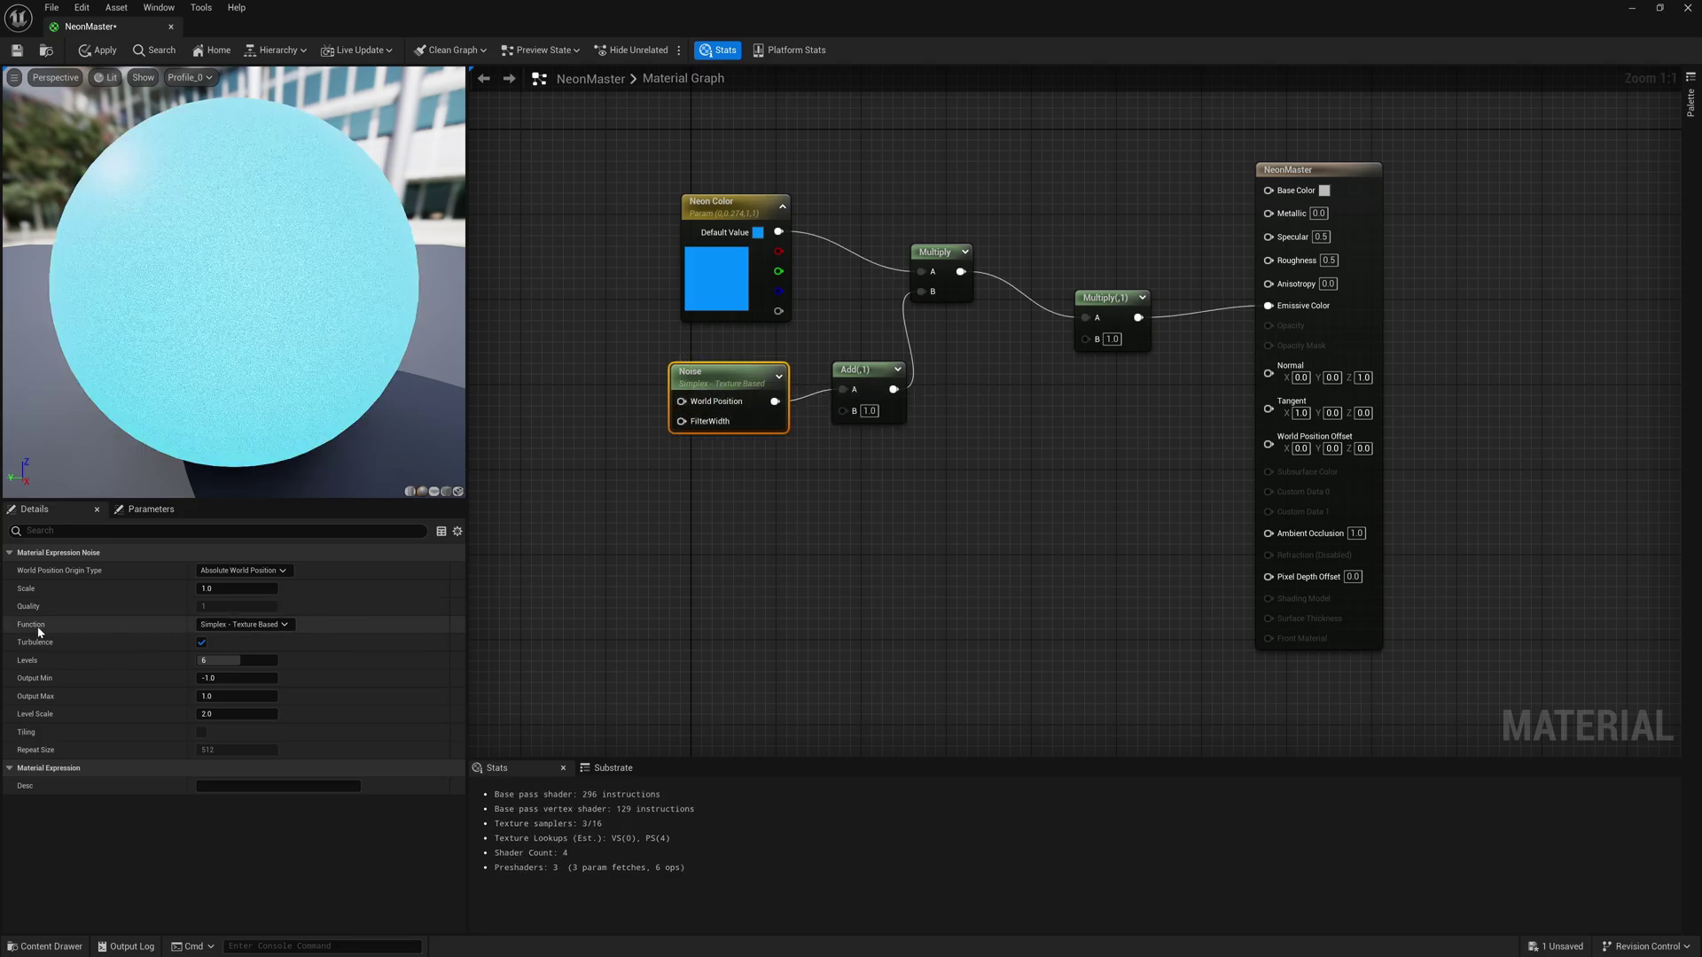
- Set the Noise node's function to Gradient - Texture Based and enable Tiling
{"action": "left_click", "coordinate": [226, 625]}
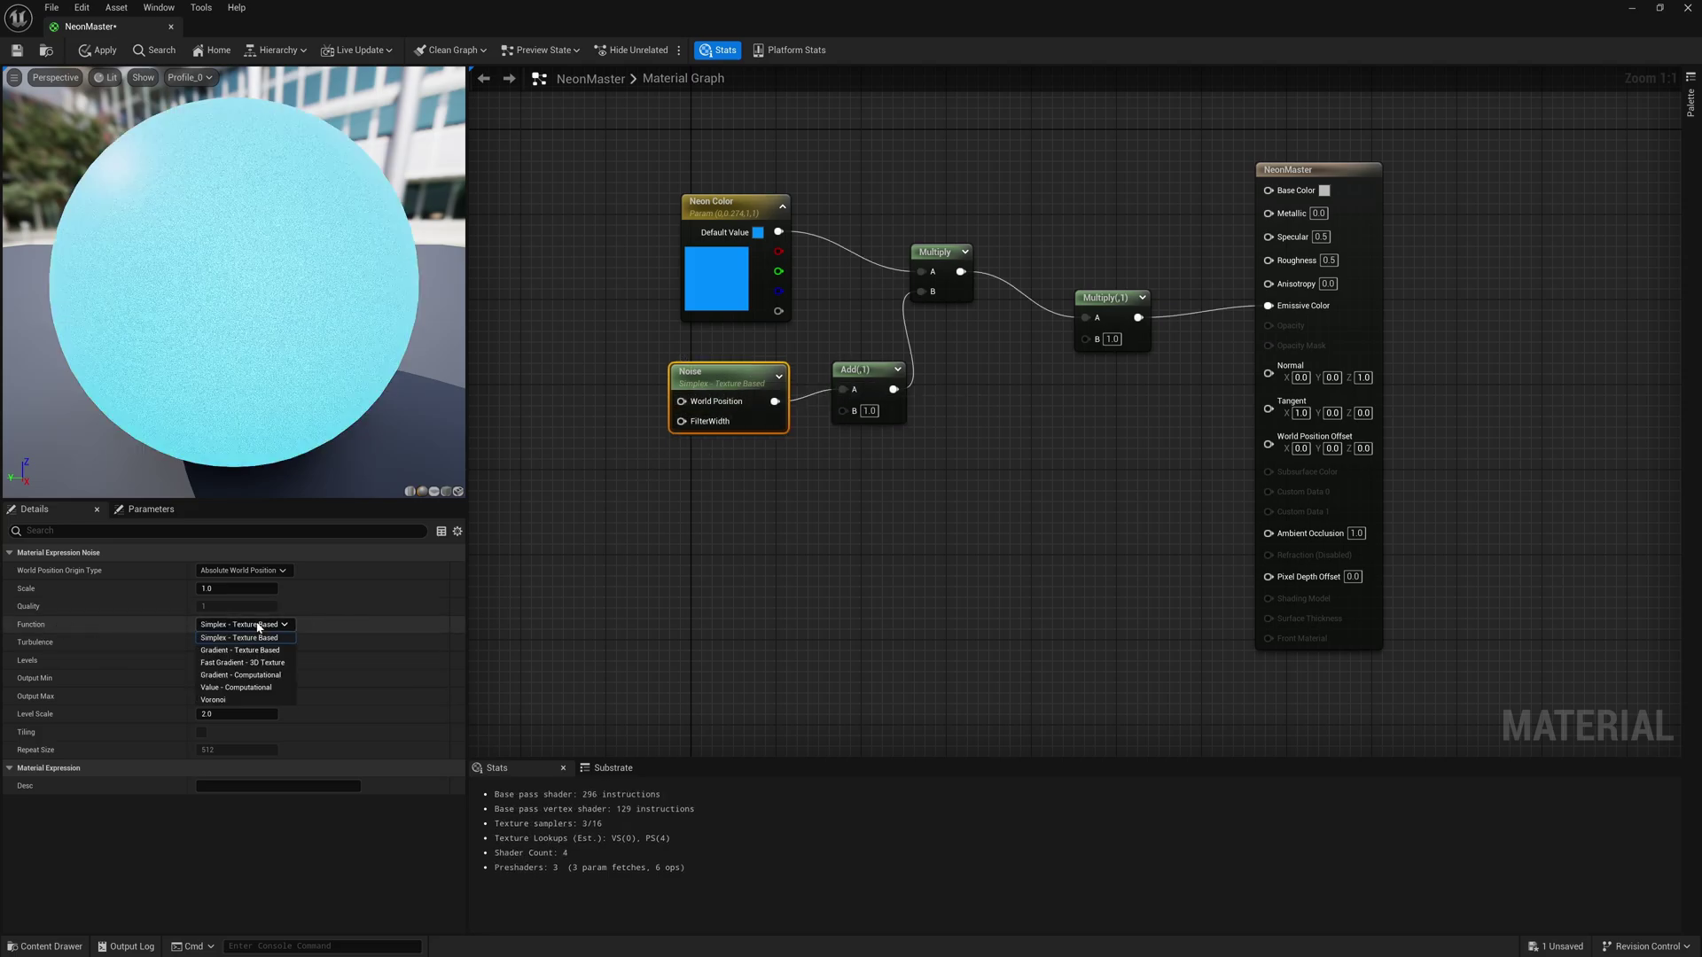
{"action": "left_click", "coordinate": [256, 651]}
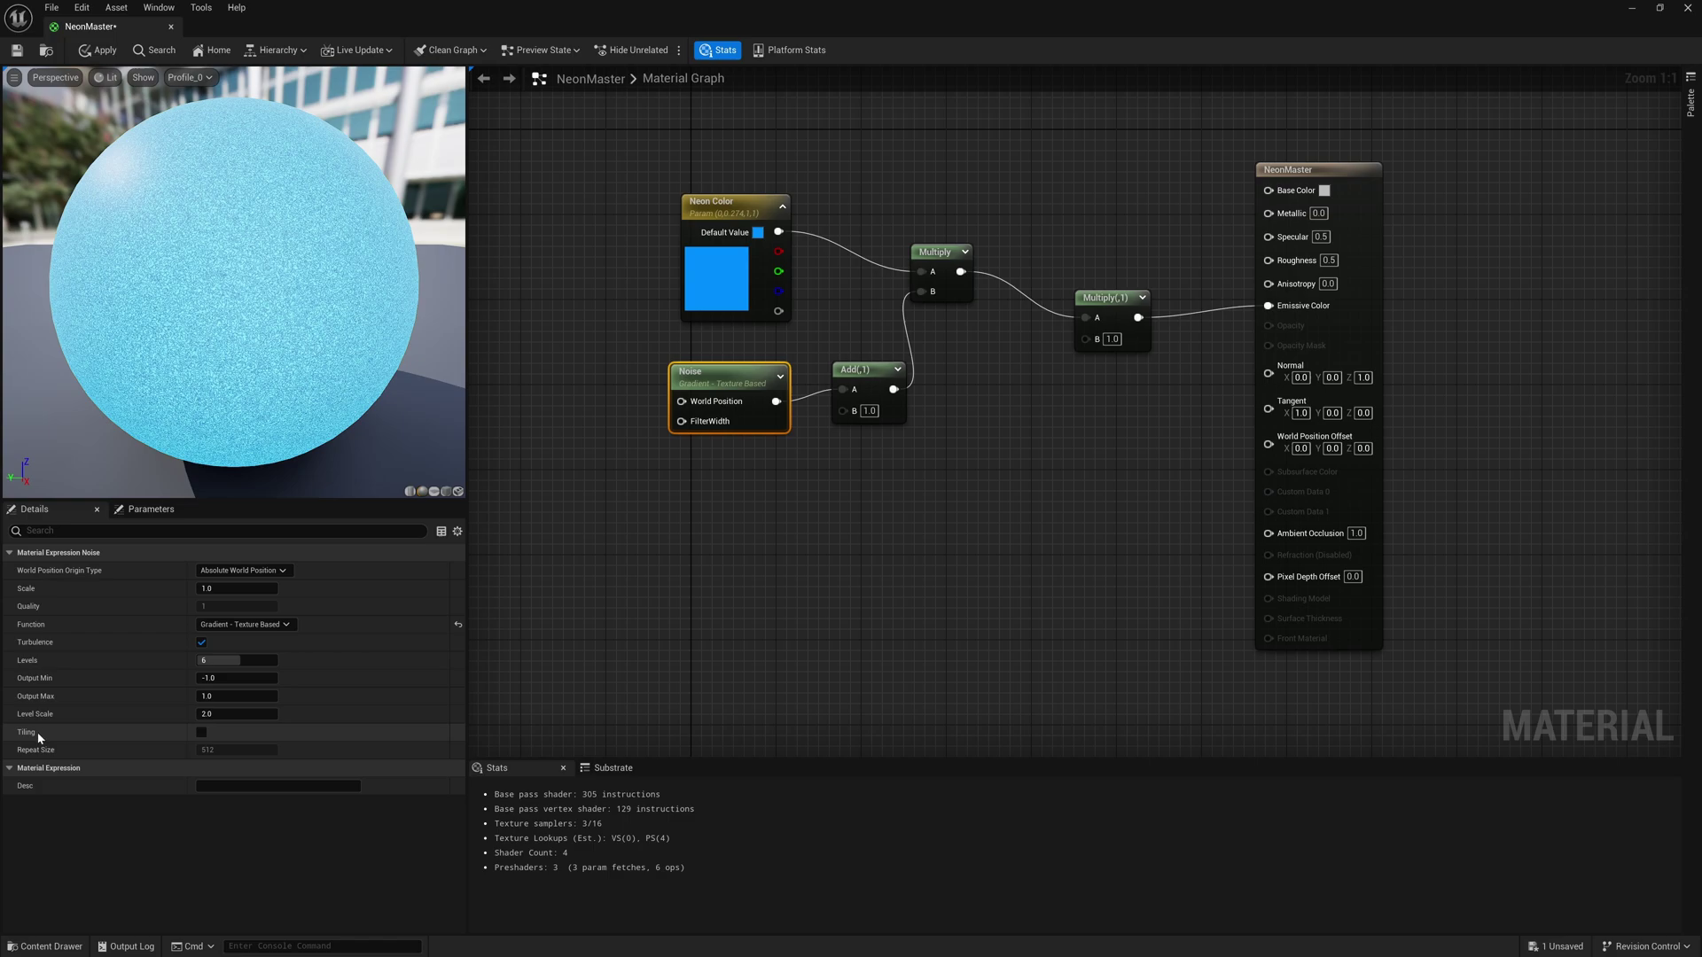
{"action": "left_click", "coordinate": [201, 733]}
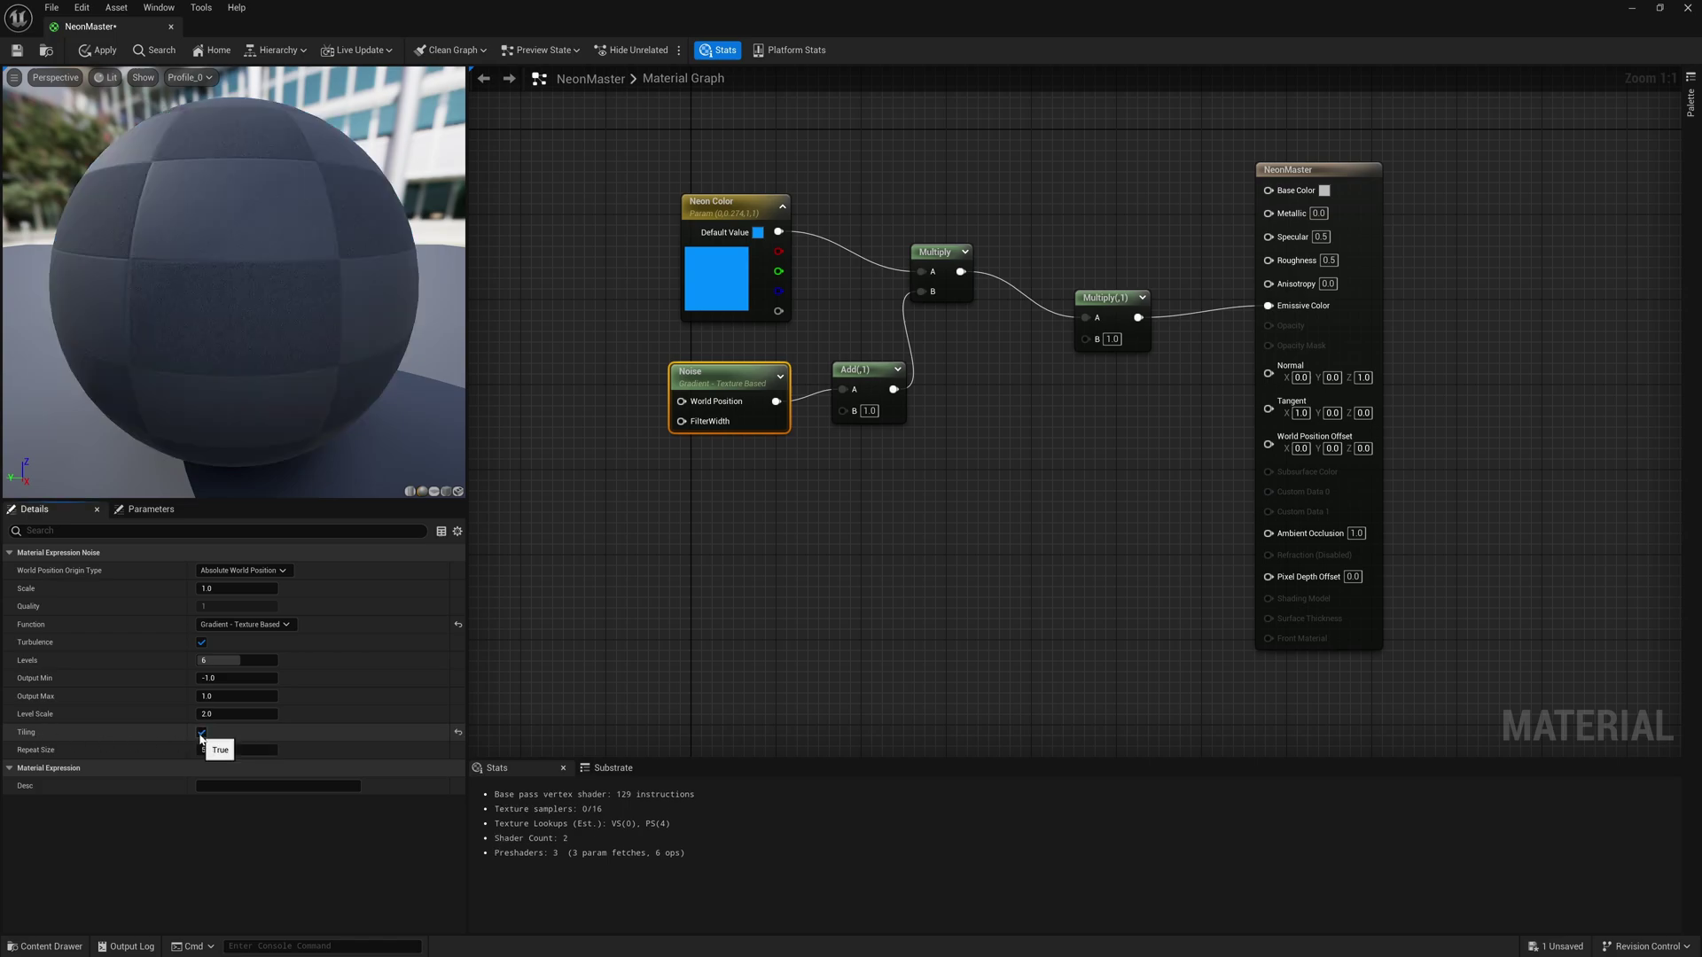
- Set the Noise node's Levels to 1, Level Scale to 1.0 and Scale to 0.035
{"action": "left_click", "coordinate": [218, 661]}
{"action": "type", "text": "1"}
{"action": "key", "text": "Return"}
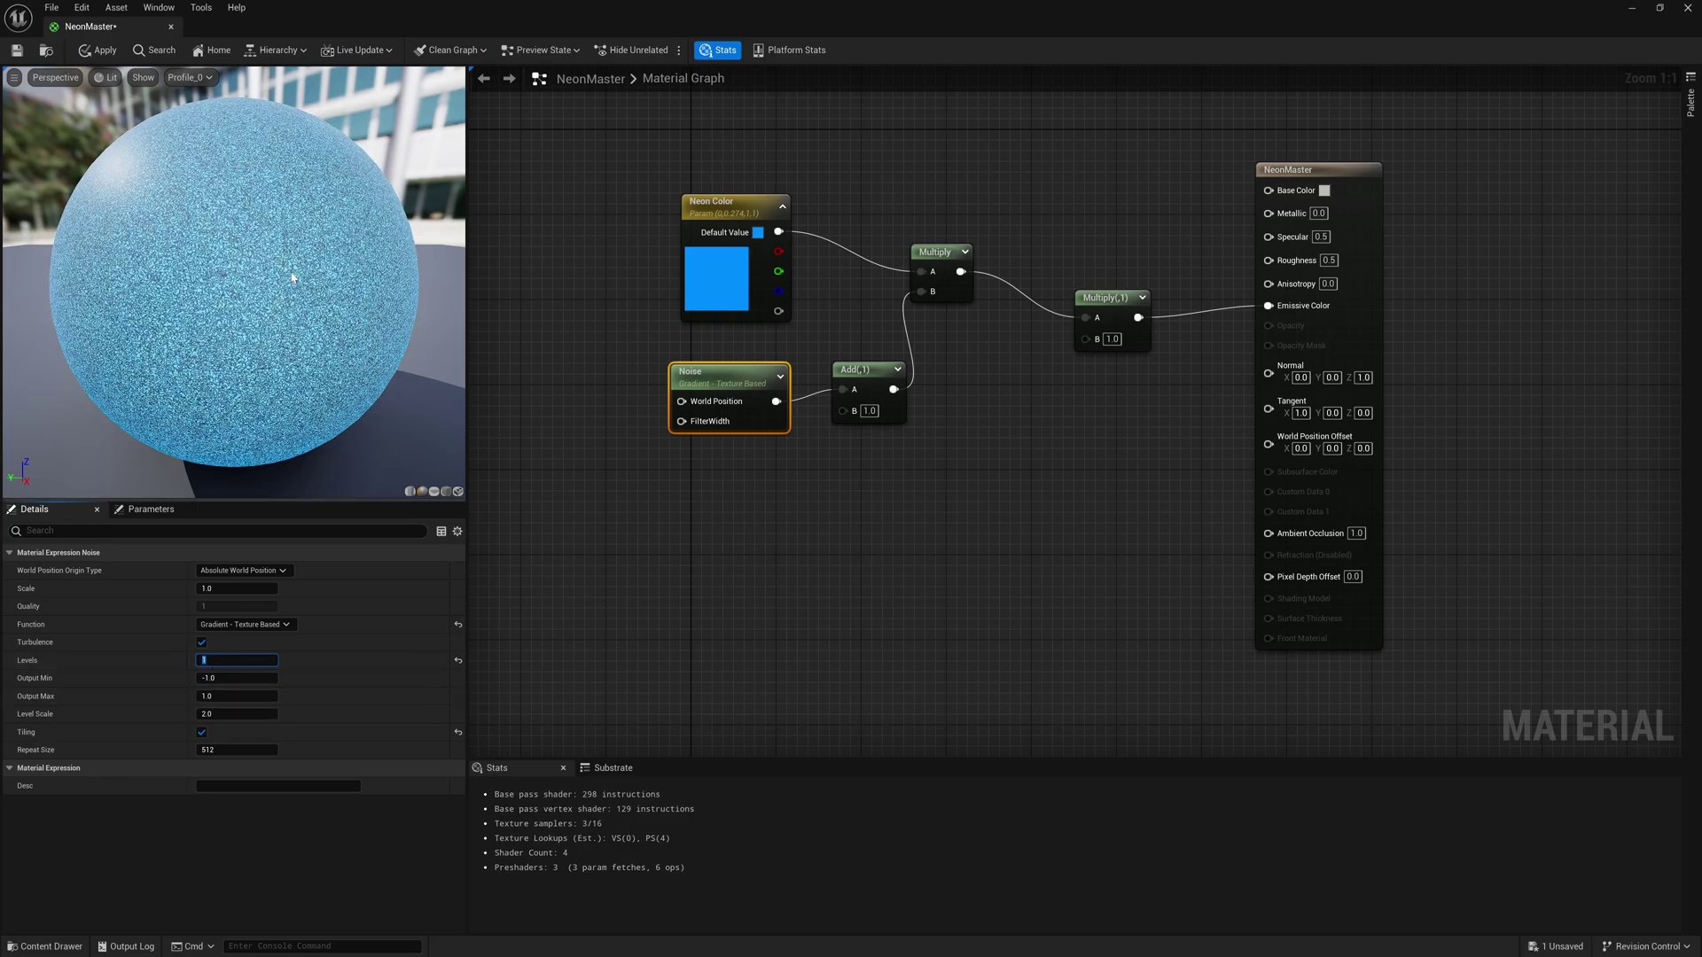
{"action": "left_click", "coordinate": [217, 713]}
{"action": "type", "text": "1"}
{"action": "key", "text": "Return"}
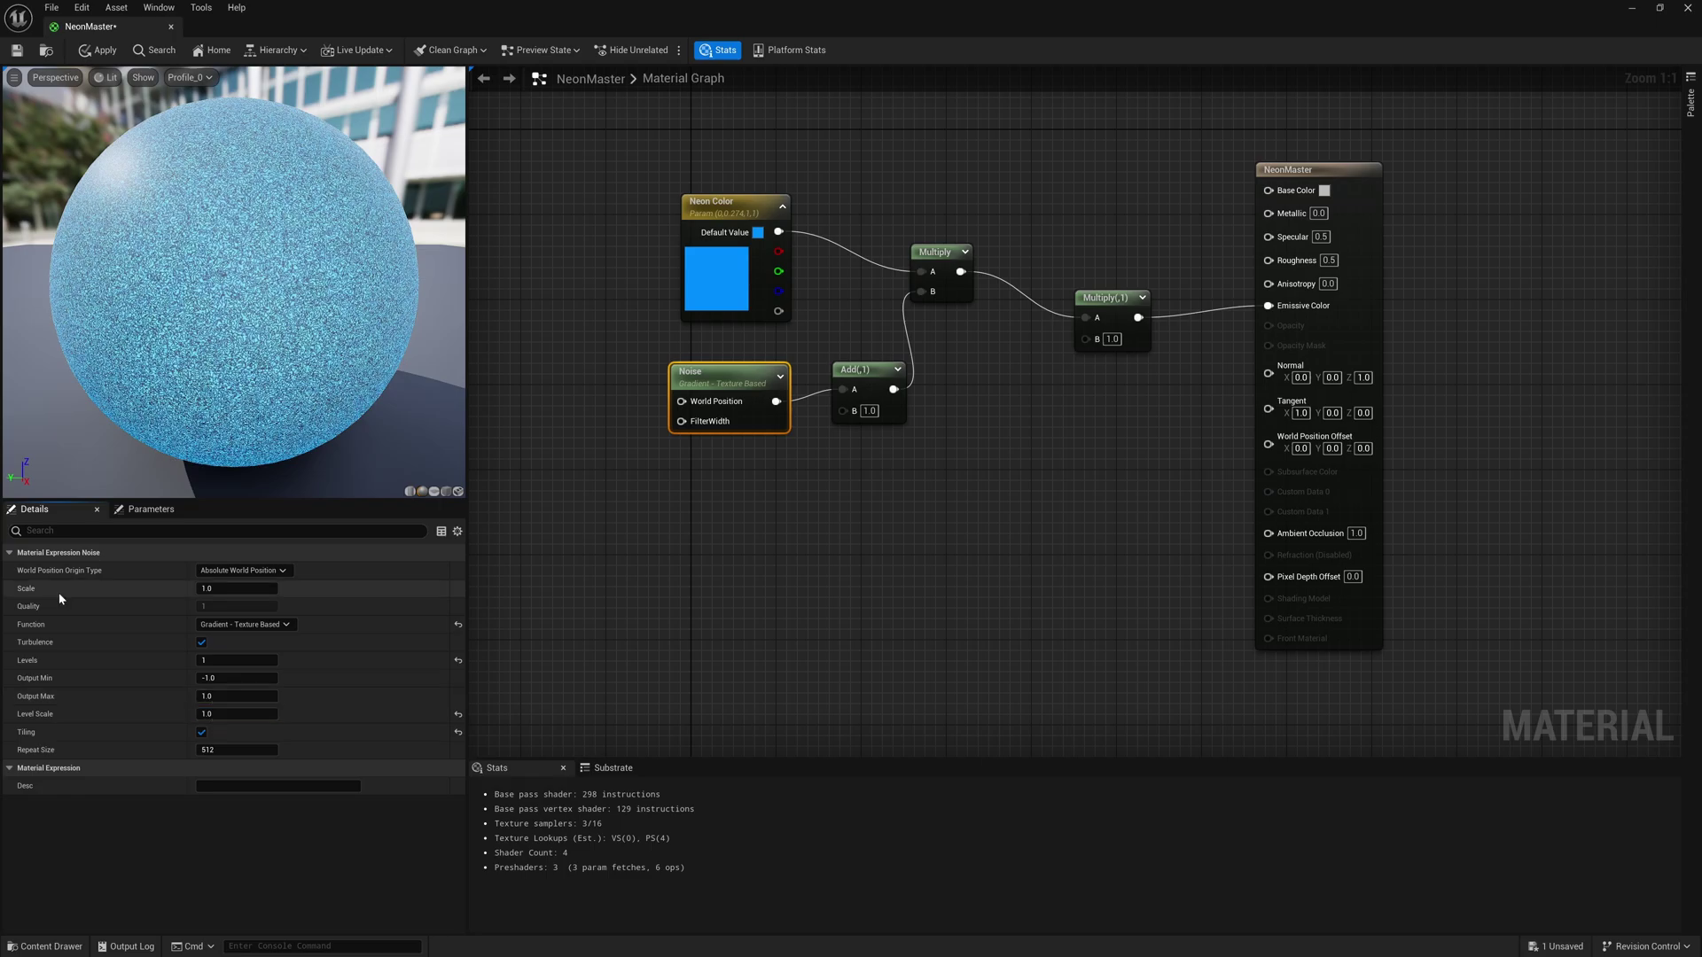
{"action": "left_click", "coordinate": [222, 588]}
{"action": "type", "text": ".035"}
{"action": "key", "text": "Return"}
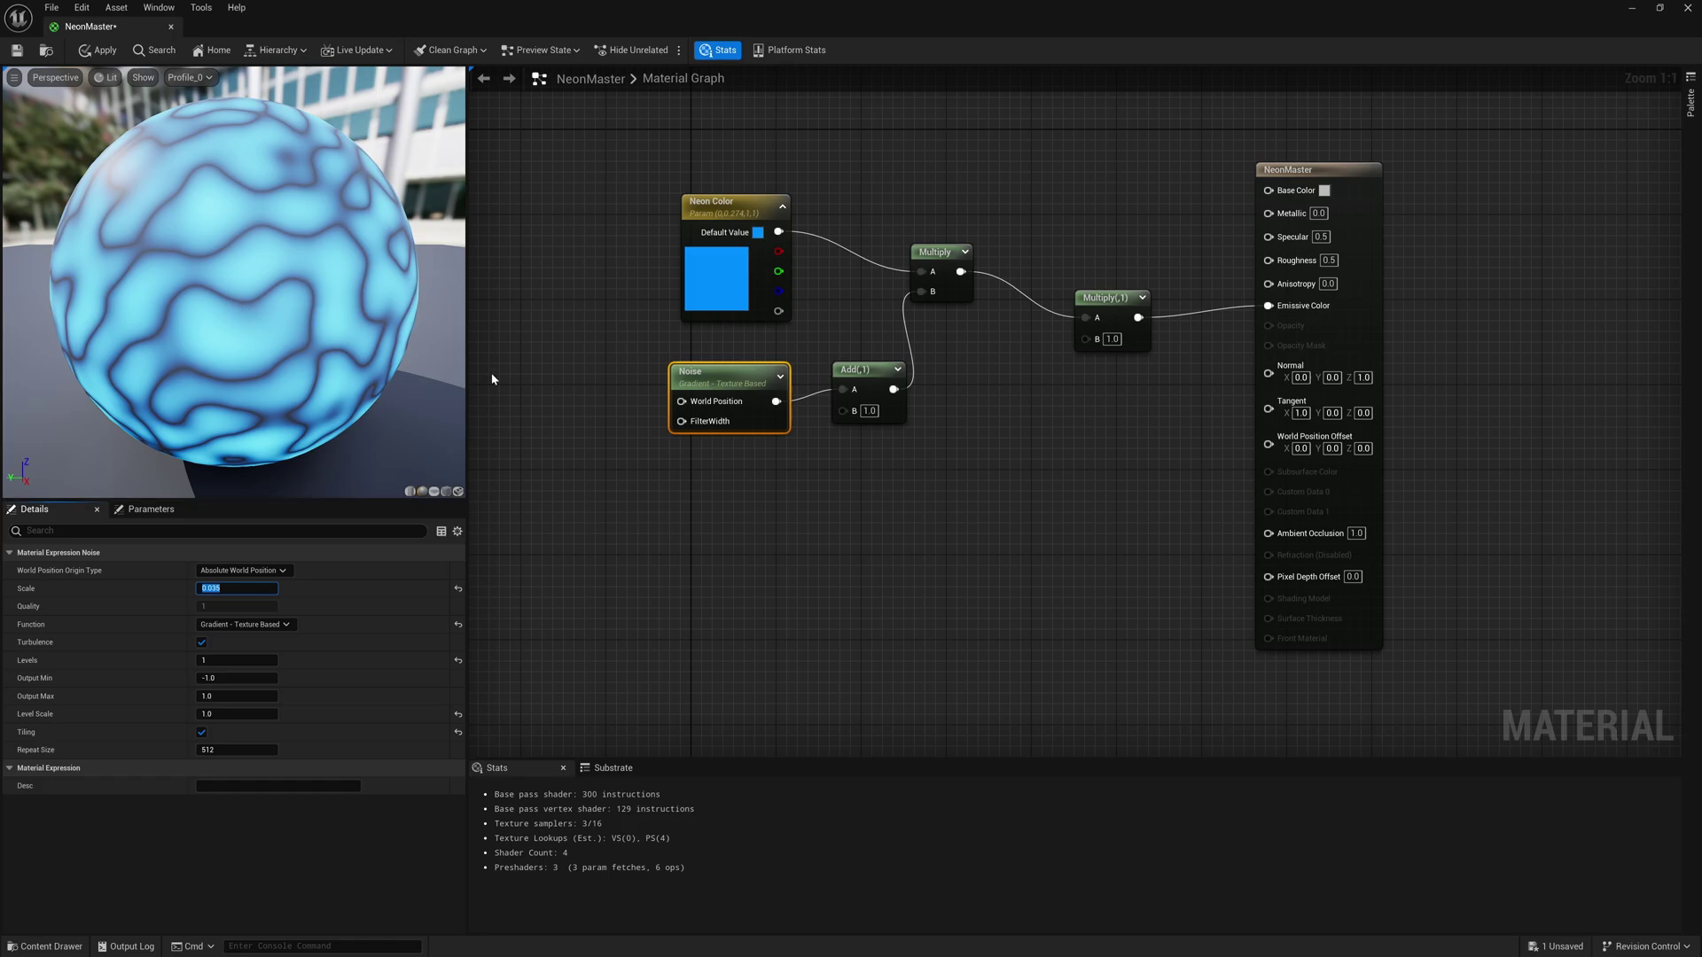
- Move the Noise node up slightly, then add a Constant node below it and connect it to the Add node's B input
{"action": "left_click_drag", "start_coordinate": [743, 378], "coordinate": [743, 356]}
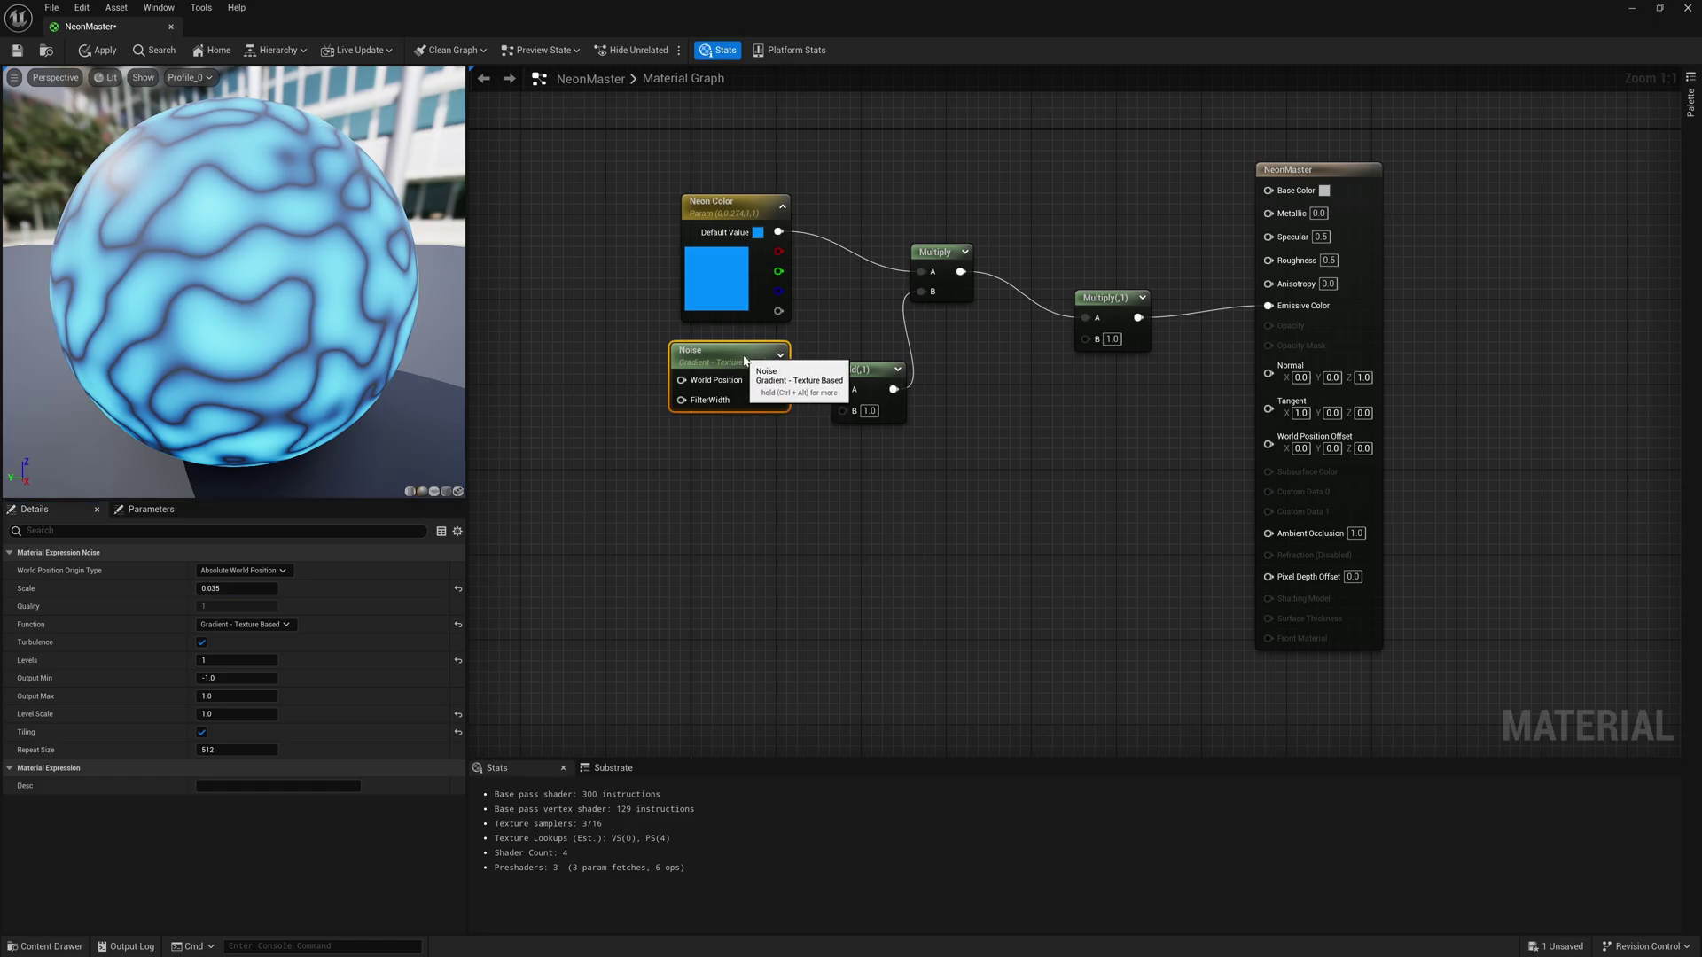
{"action": "left_click", "coordinate": [720, 466]}
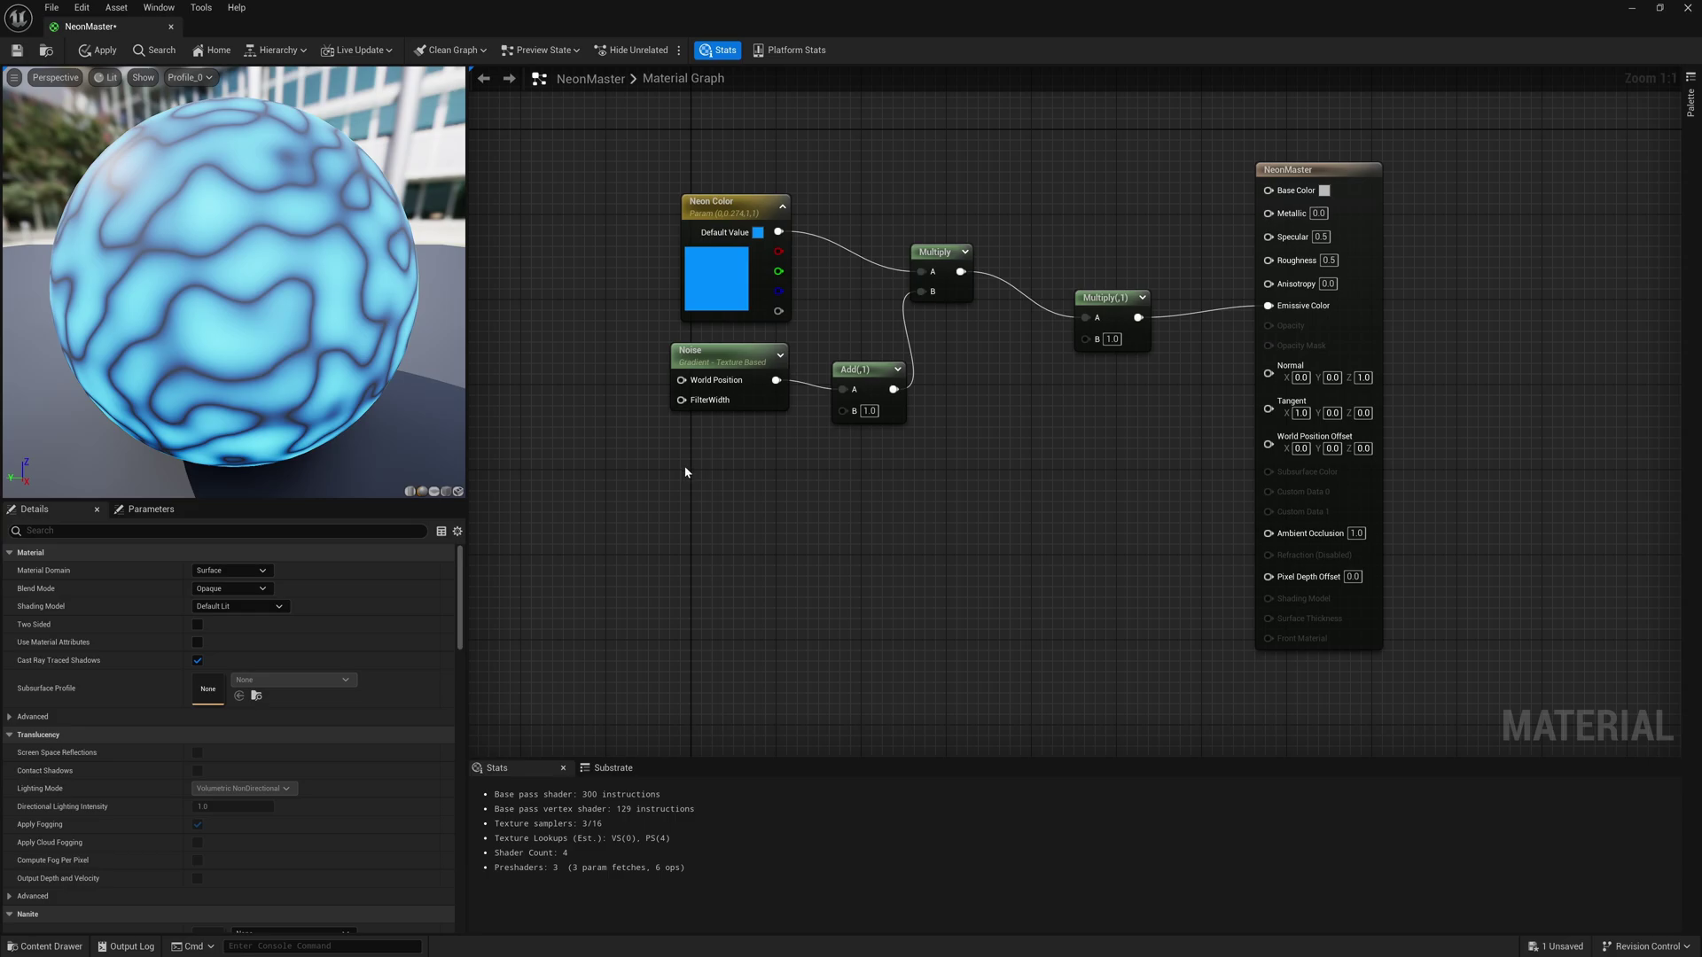
{"action": "left_click", "coordinate": [692, 447]}
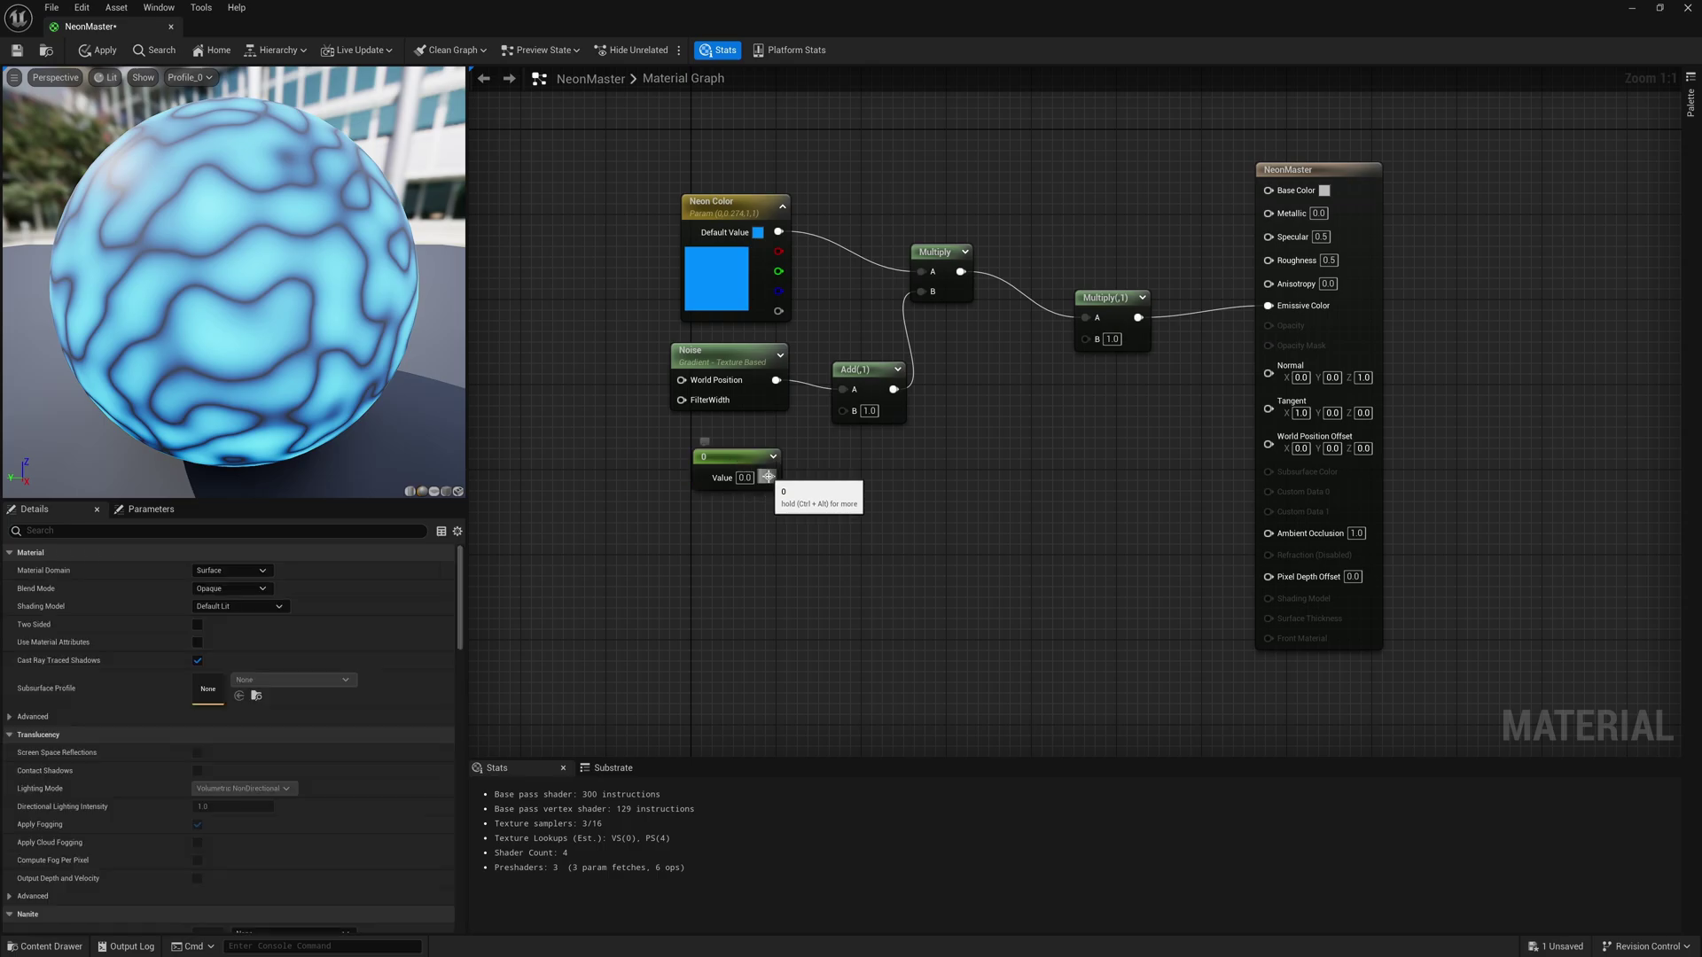
{"action": "left_click_drag", "start_coordinate": [770, 477], "coordinate": [844, 411]}
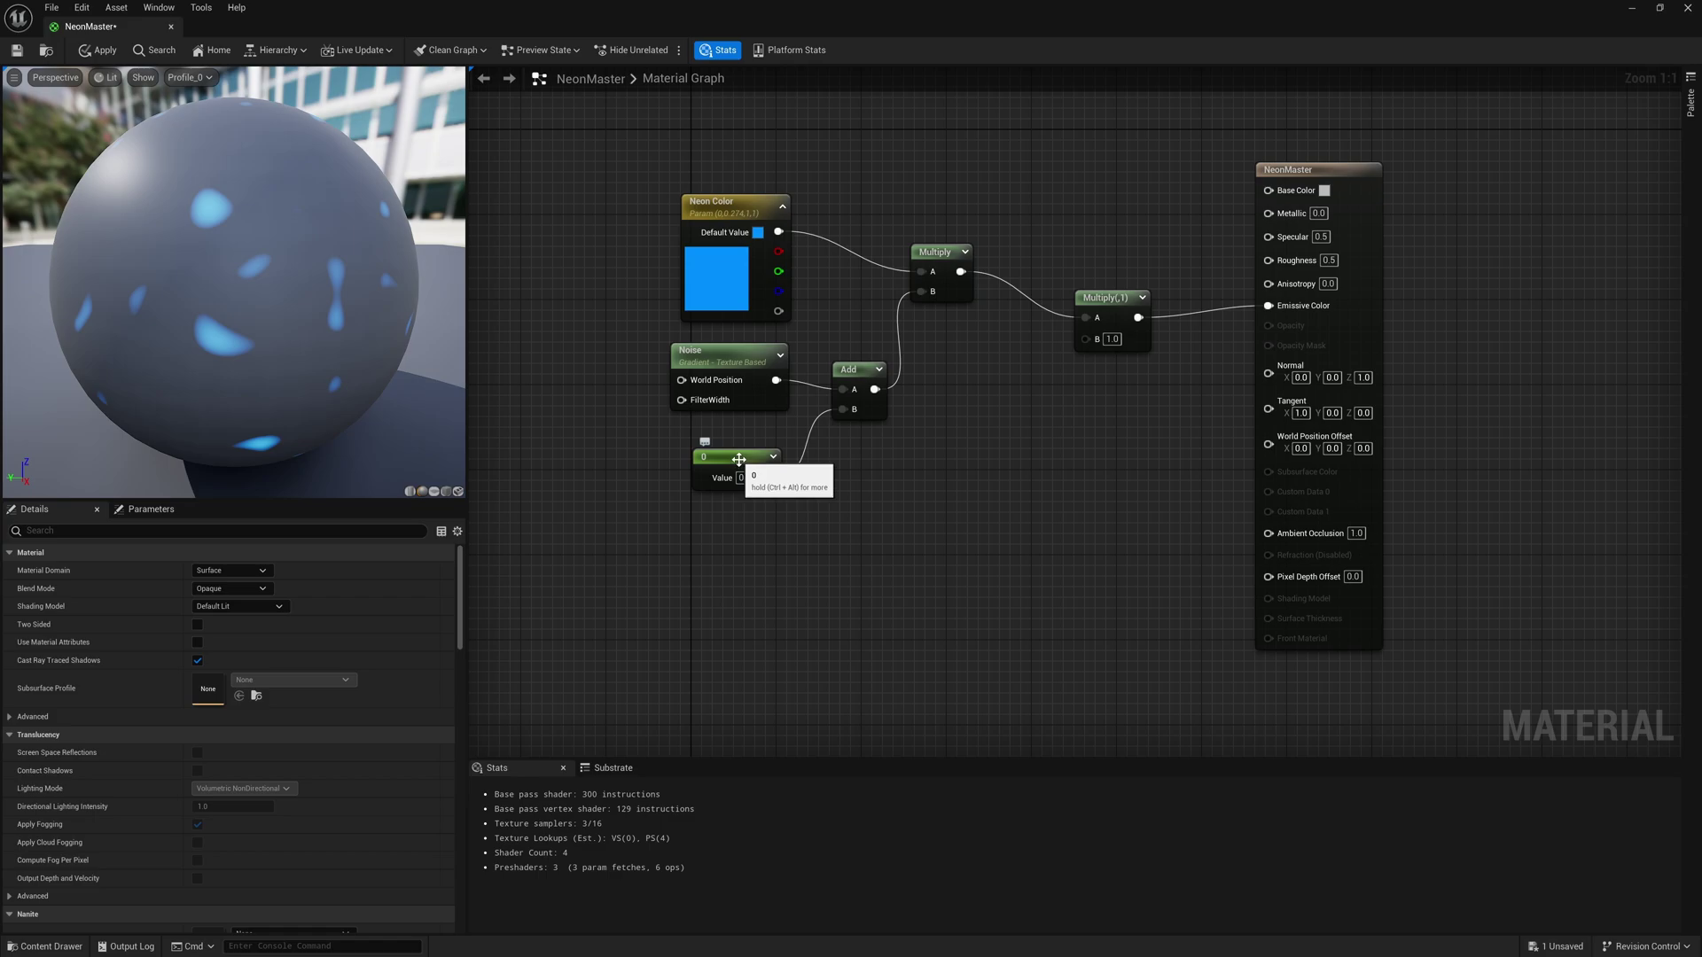
- Convert the Constant node below Noise to a parameter named Blackening
{"action": "right_click", "coordinate": [738, 459]}
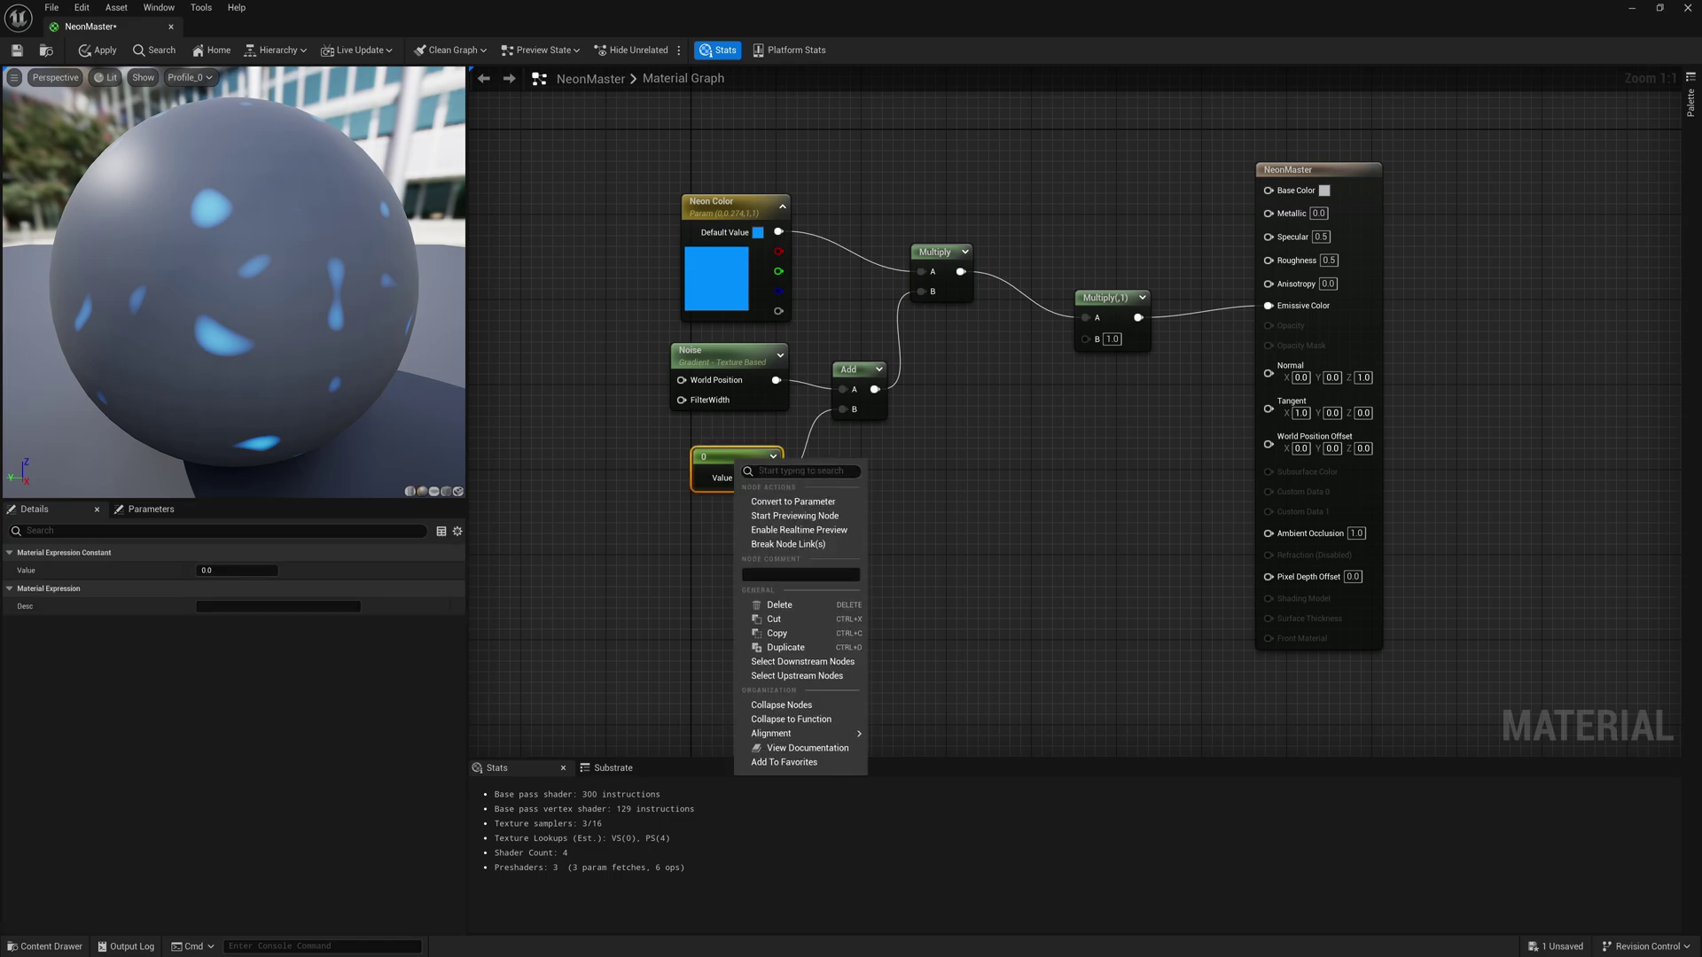
{"action": "left_click", "coordinate": [834, 509]}
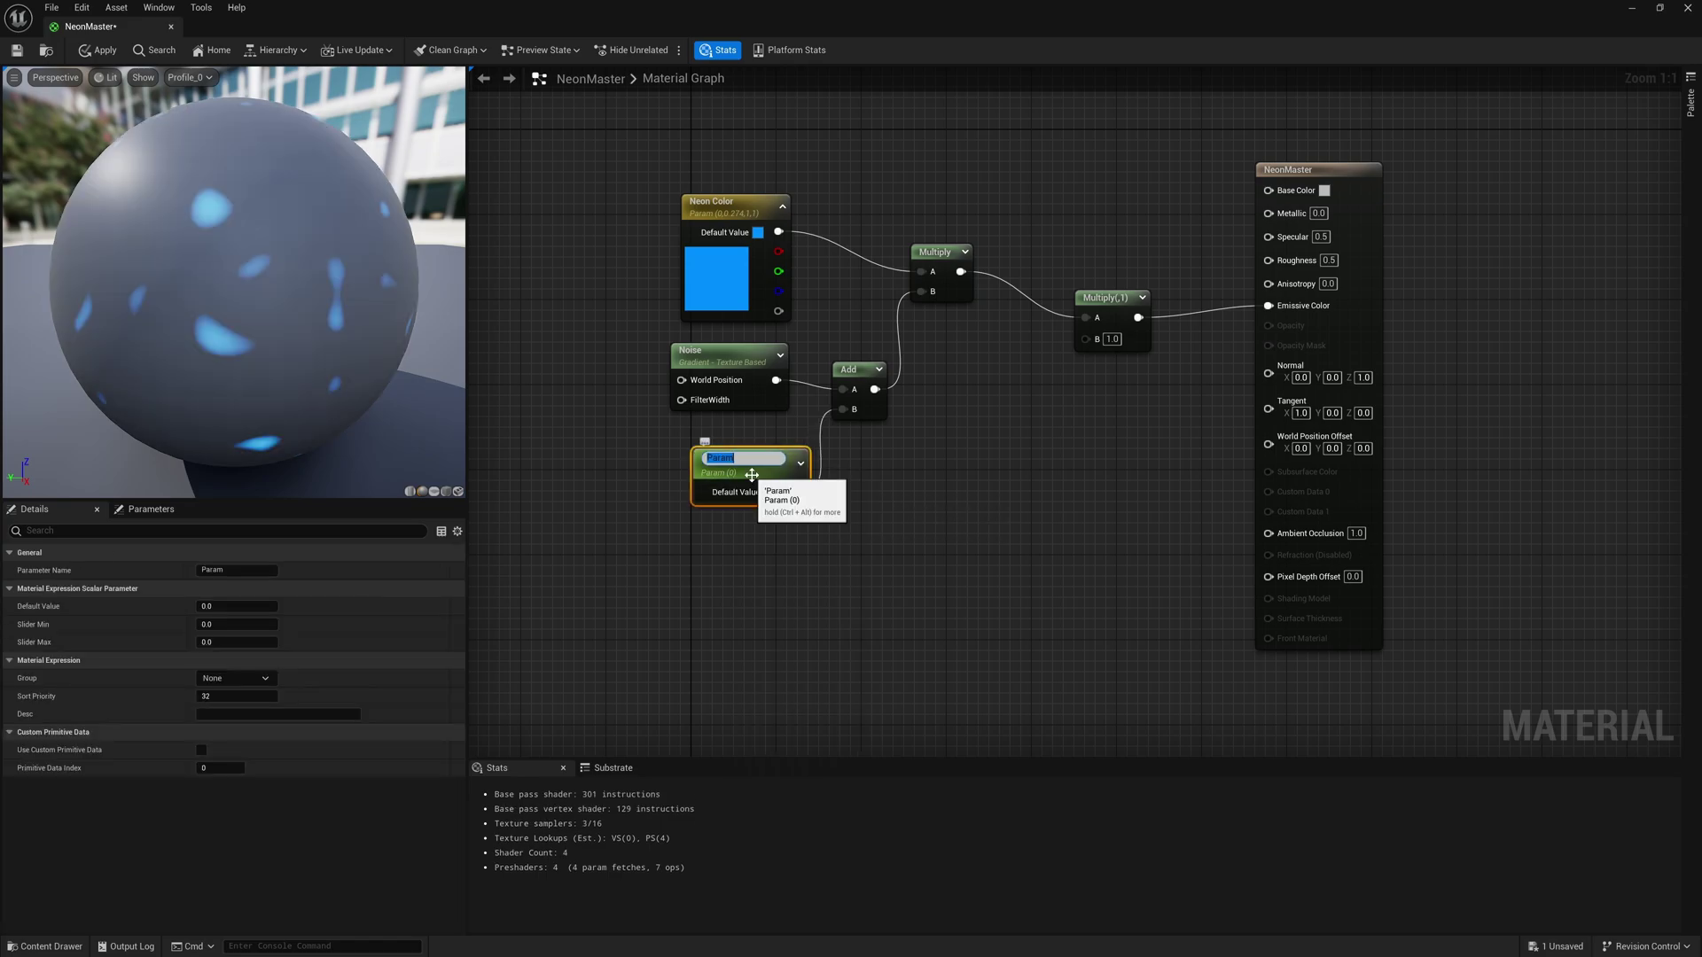
{"action": "type", "text": "Blackening"}
{"action": "key", "text": "Return"}
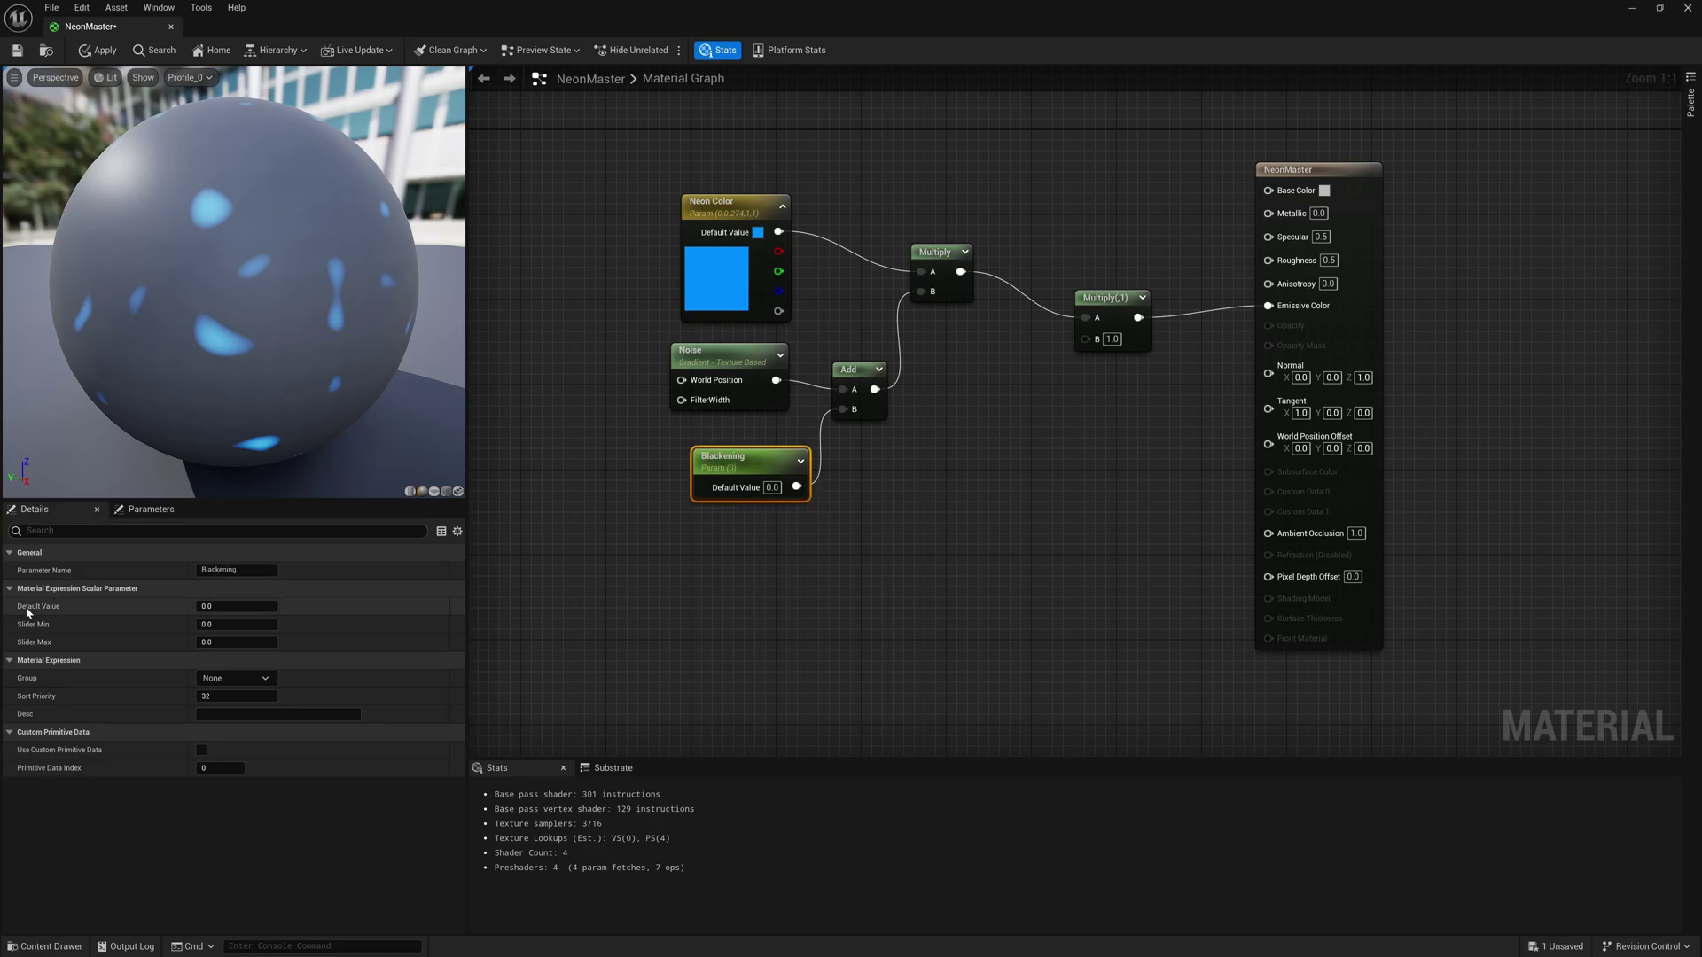
- Set the default value of Blackening to 0.75 and place the node directly beneath Noise
{"action": "left_click", "coordinate": [249, 606]}
{"action": "type", "text": ".75"}
{"action": "key", "text": "Return"}
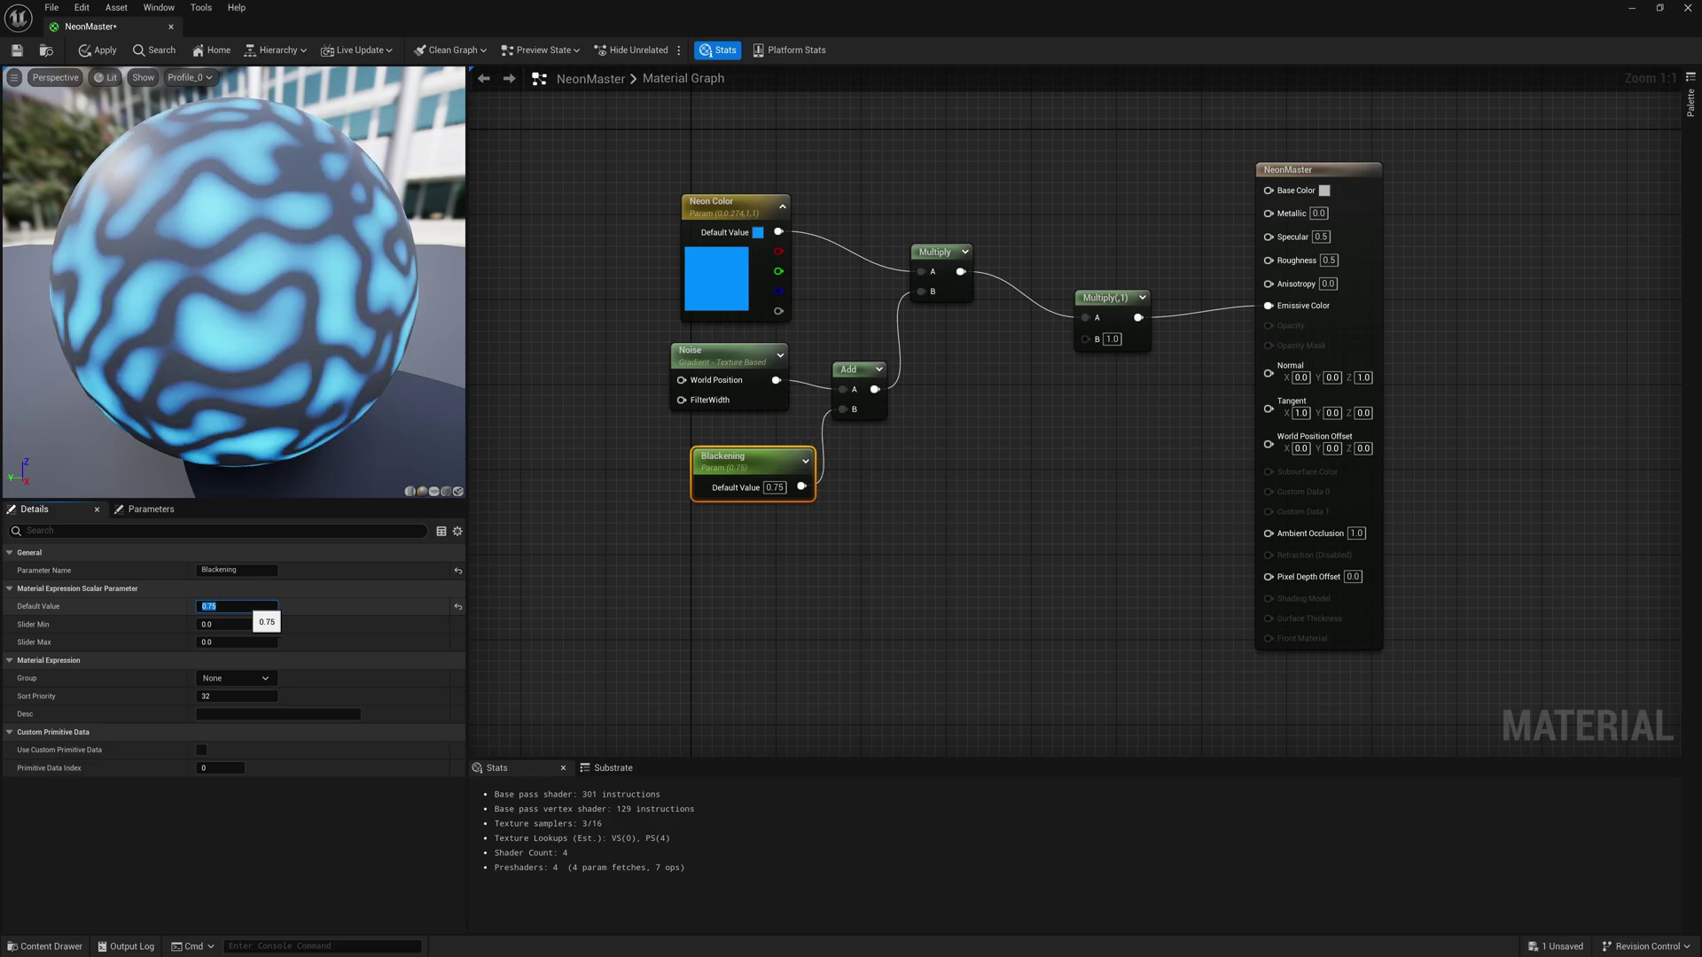
{"action": "left_click_drag", "start_coordinate": [778, 466], "coordinate": [767, 455]}
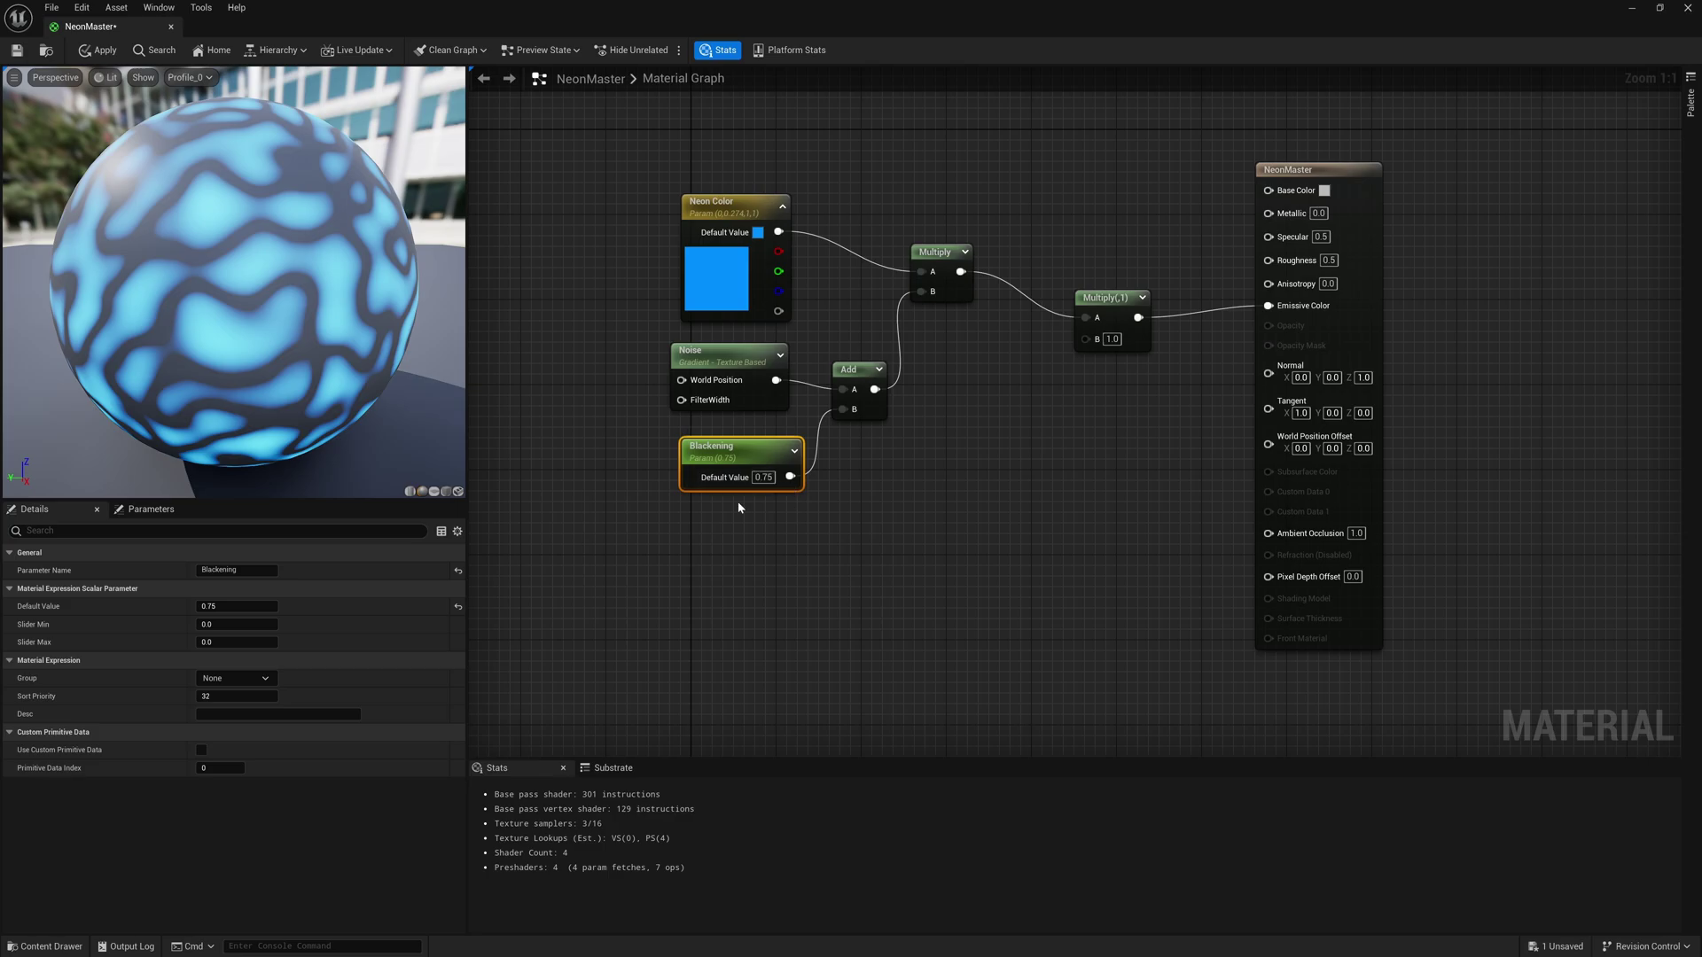
{"action": "left_click_drag", "start_coordinate": [754, 451], "coordinate": [743, 440]}
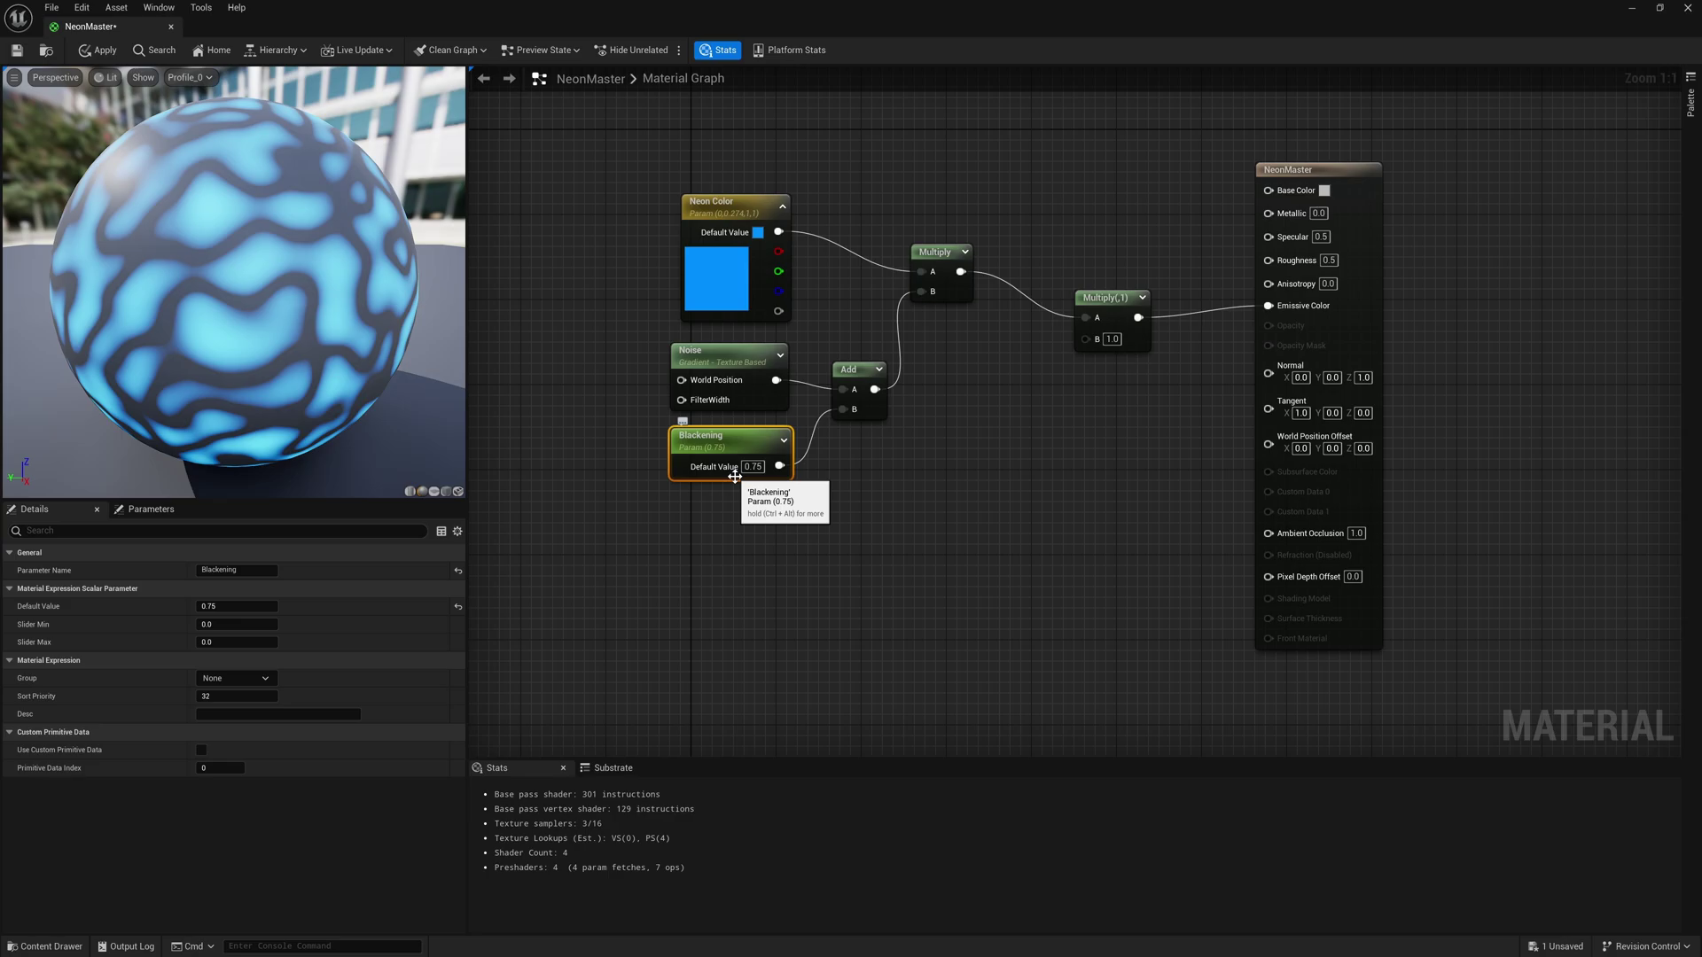
- Shift the color and noise nodes up and to the left in the graph, and raise the final Multiply node
{"action": "left_click_drag", "start_coordinate": [665, 180], "coordinate": [929, 486]}
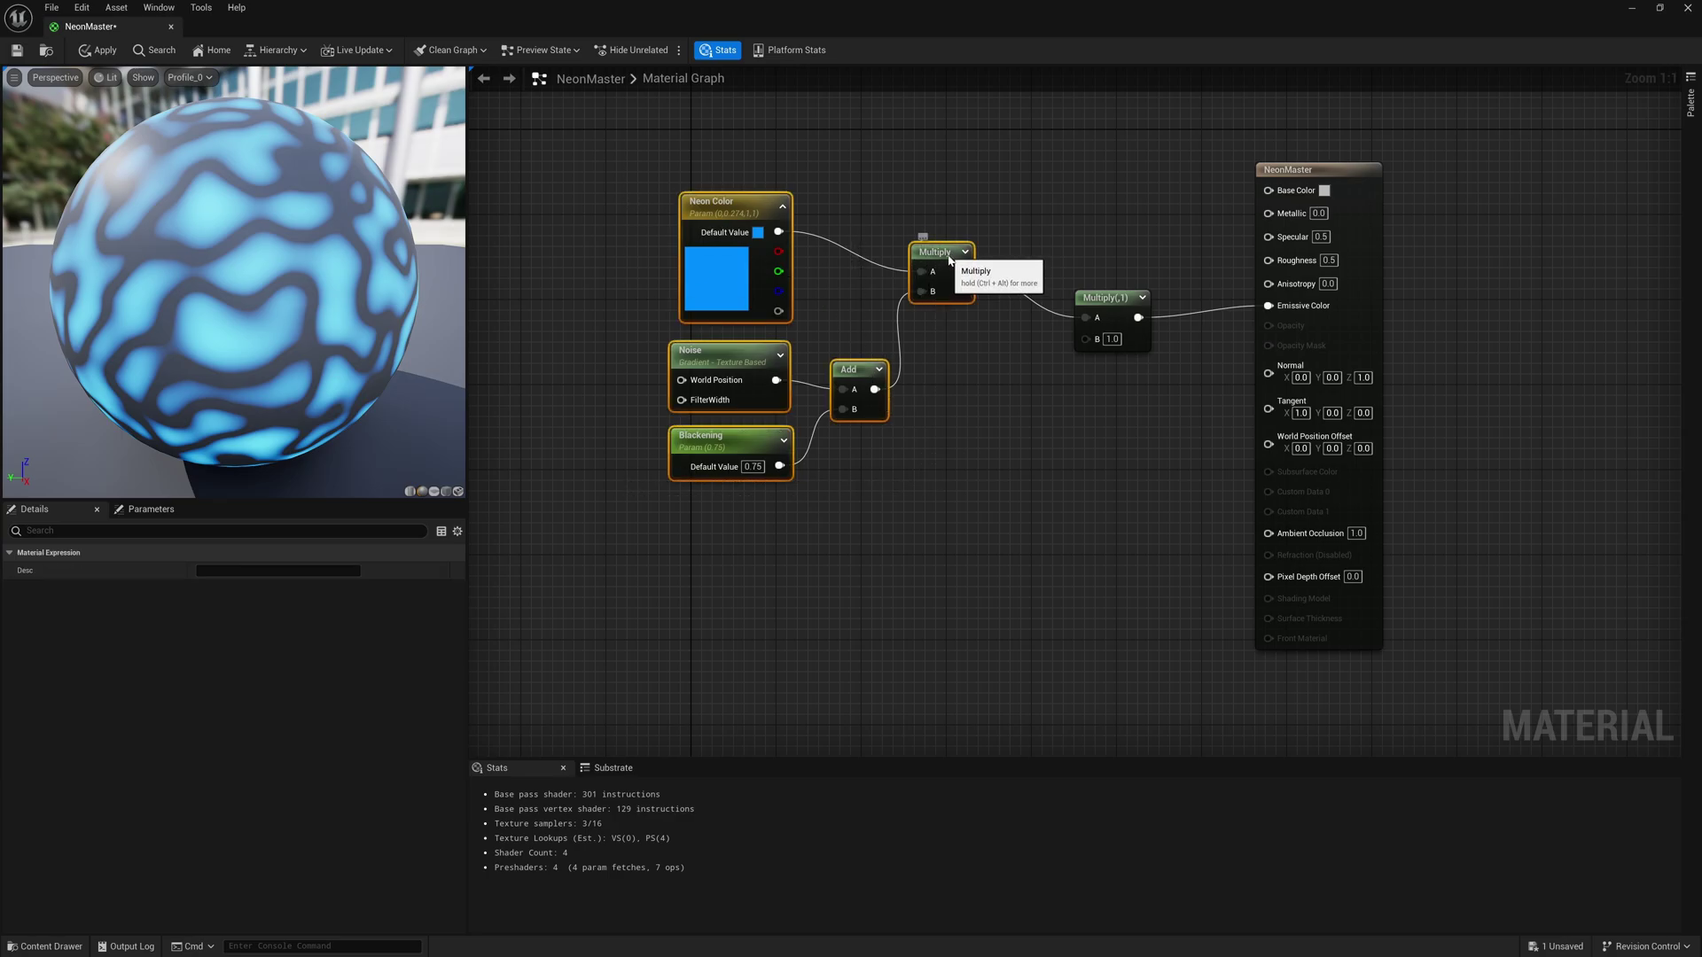
{"action": "mouse_move", "coordinate": [948, 259]}
{"action": "left_mouse_down"}
{"action": "mouse_move", "coordinate": [922, 188]}
{"action": "mouse_move", "coordinate": [935, 255]}
{"action": "left_mouse_up"}
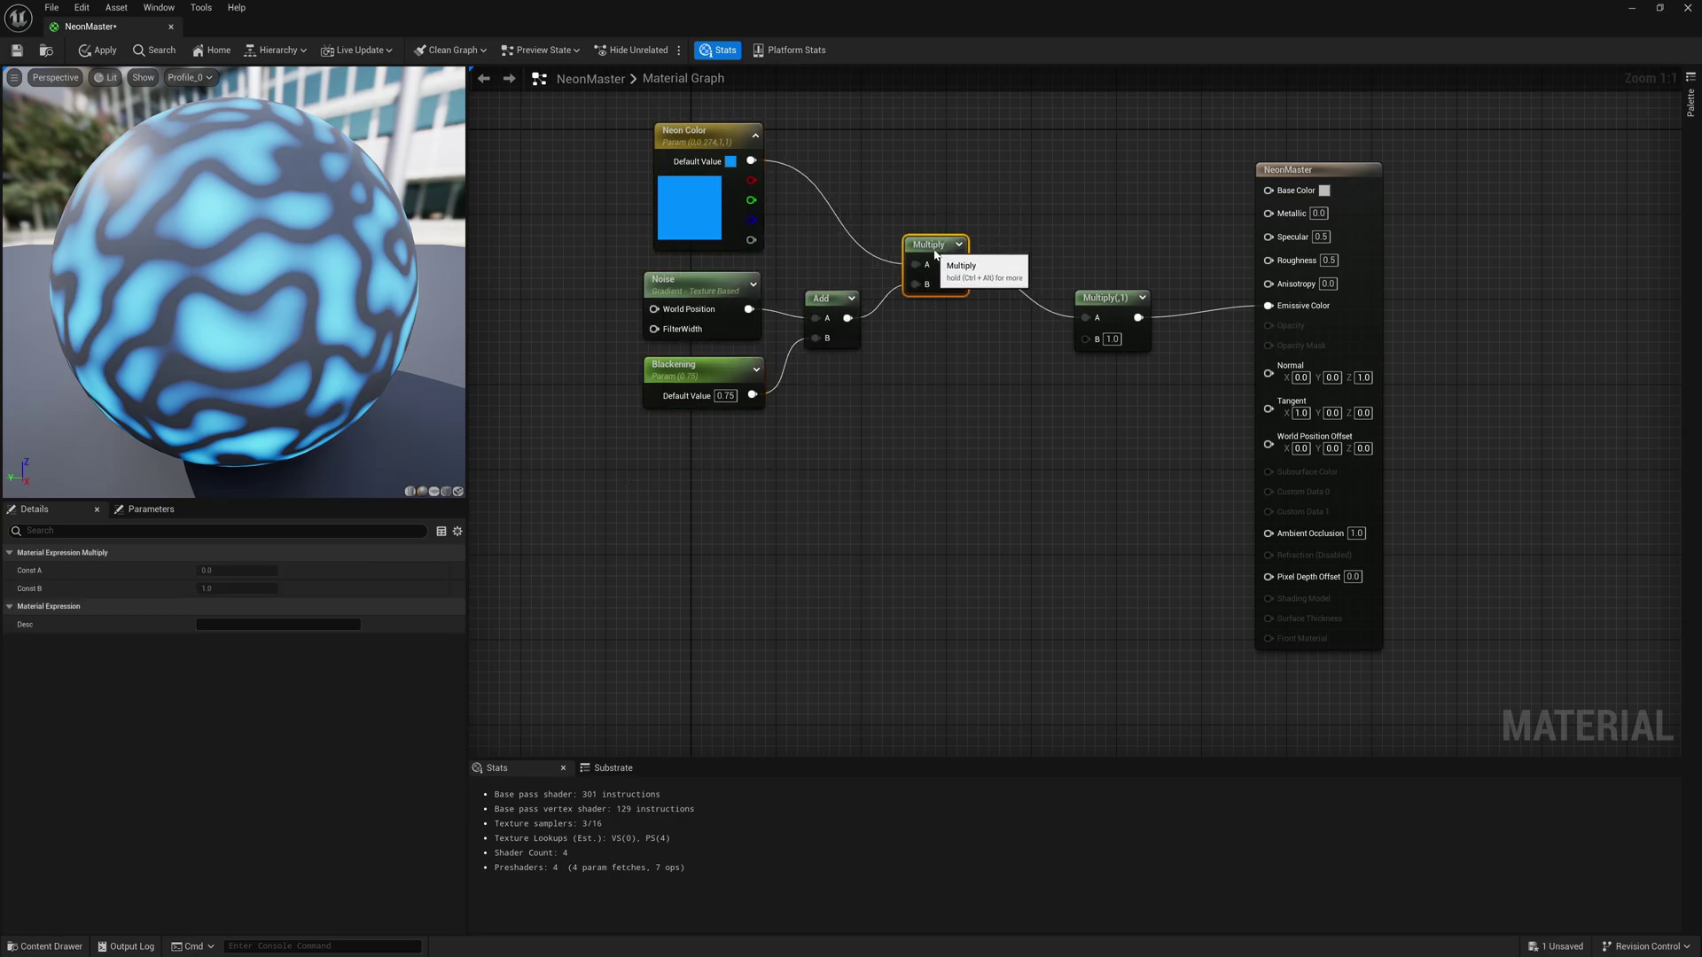
{"action": "left_click_drag", "start_coordinate": [1104, 298], "coordinate": [1103, 278]}
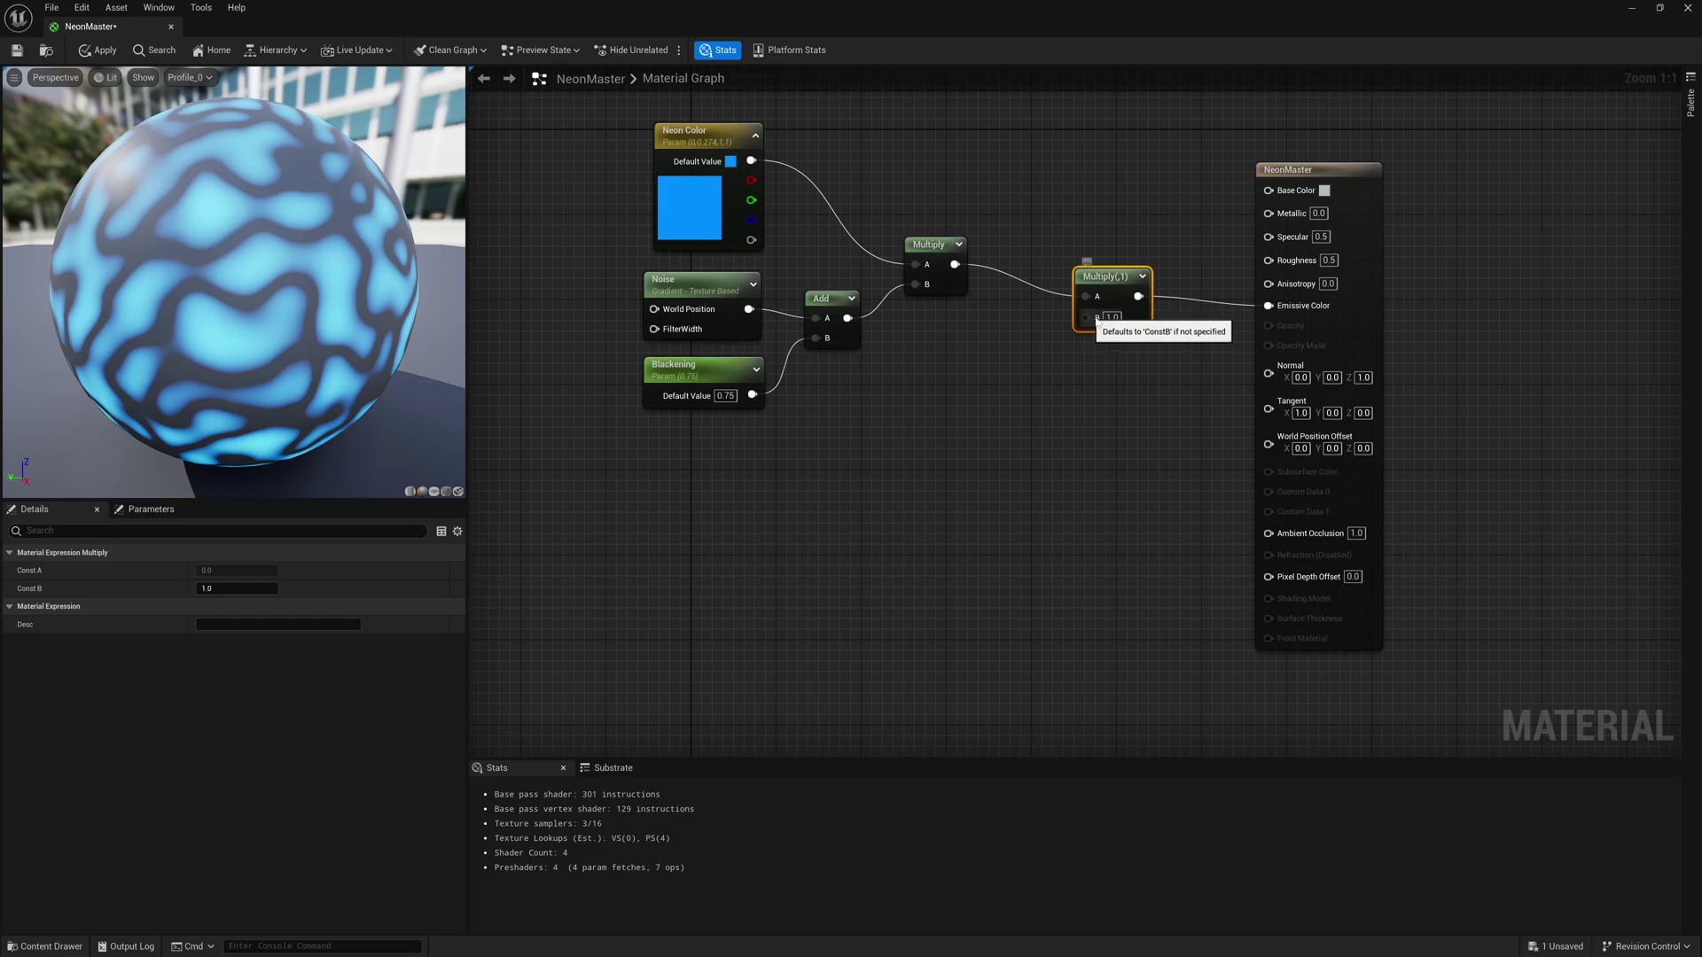
- Create a Clamp node below the final Multiply and connect its output to that Multiply's B input
{"action": "right_click", "coordinate": [1004, 444]}
{"action": "type", "text": "clamp"}
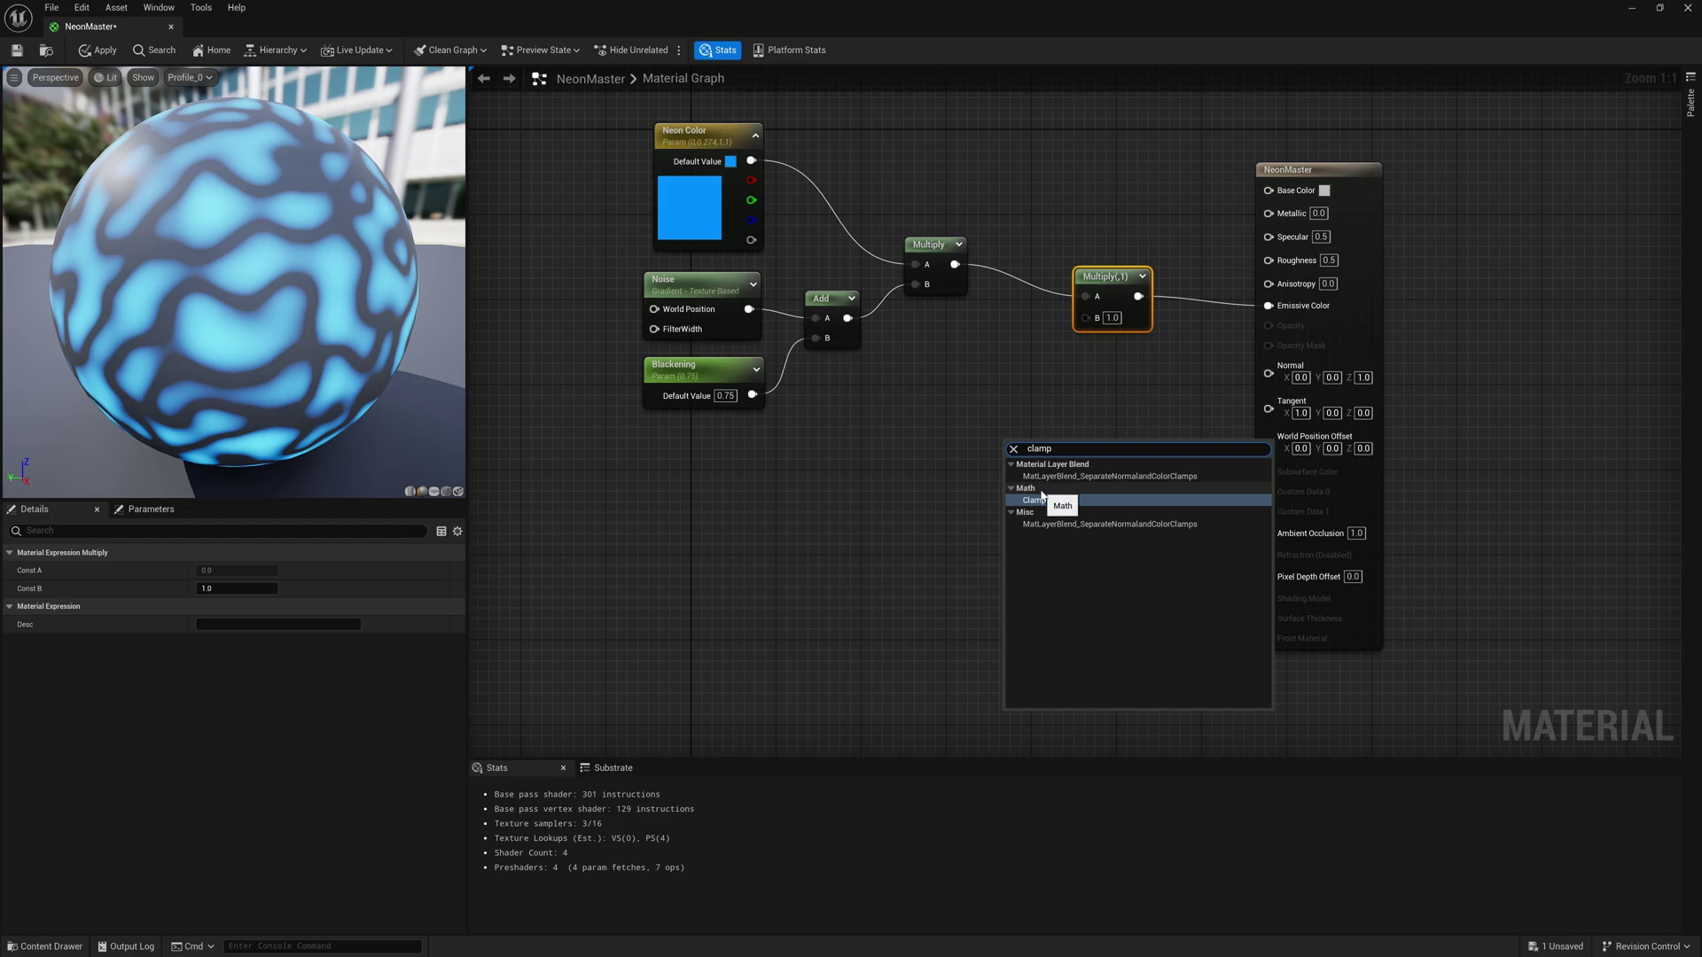
{"action": "left_click", "coordinate": [1033, 500]}
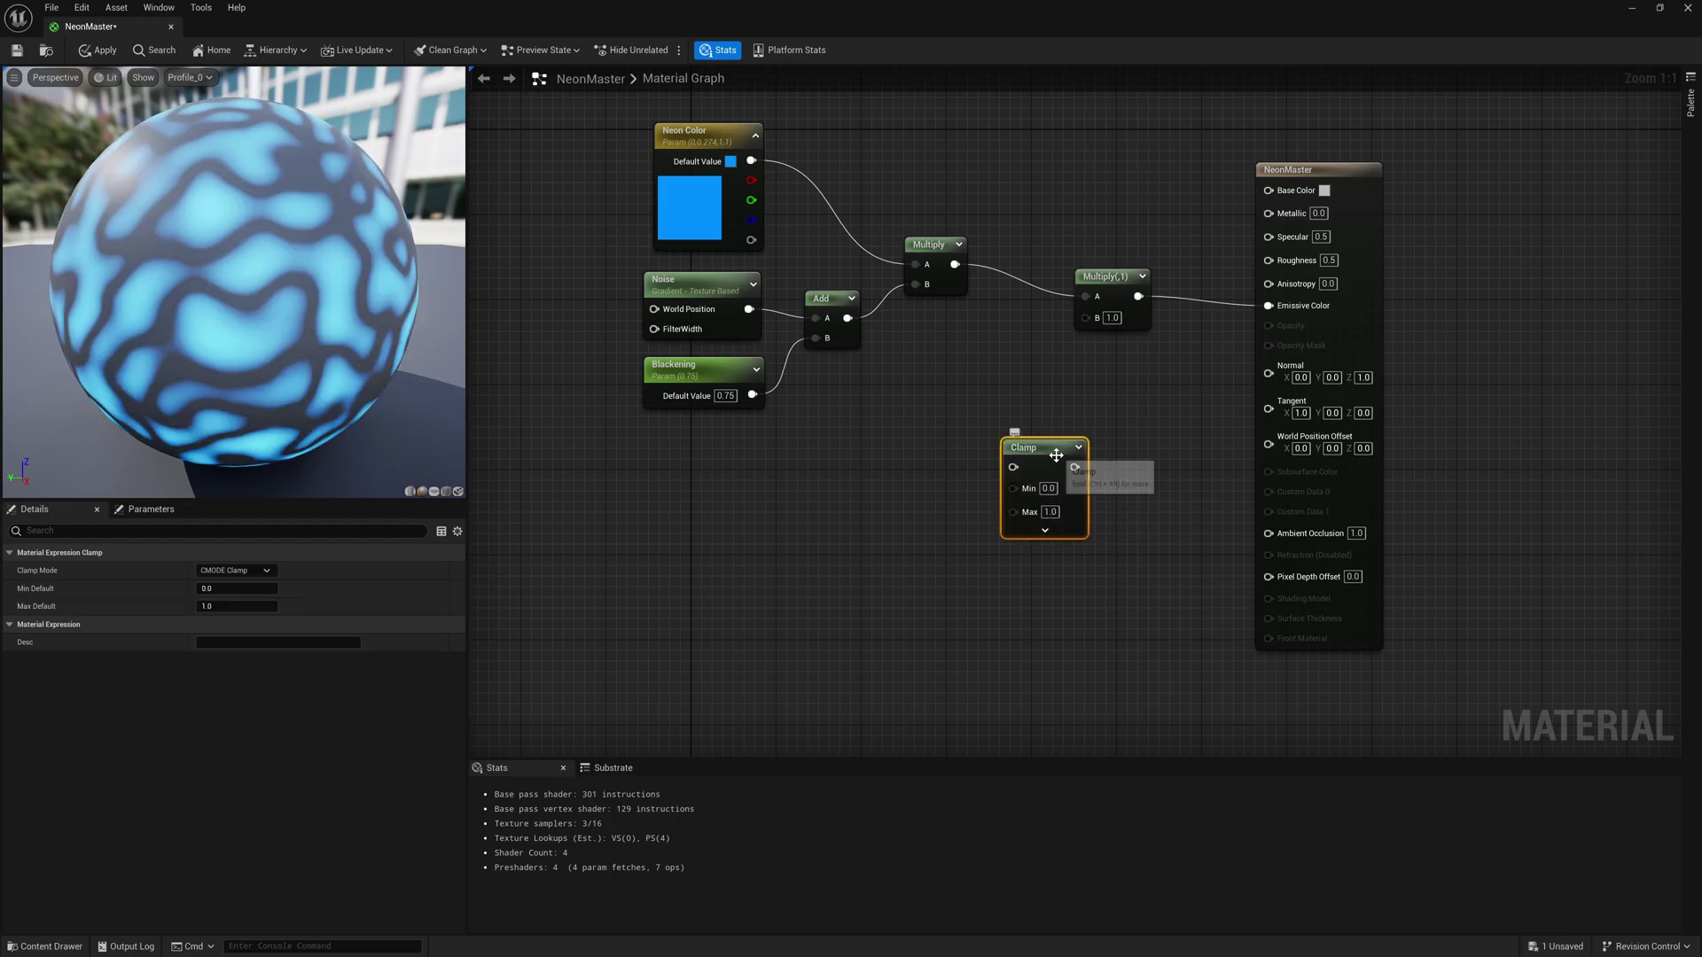
{"action": "left_click_drag", "start_coordinate": [1066, 468], "coordinate": [1087, 318]}
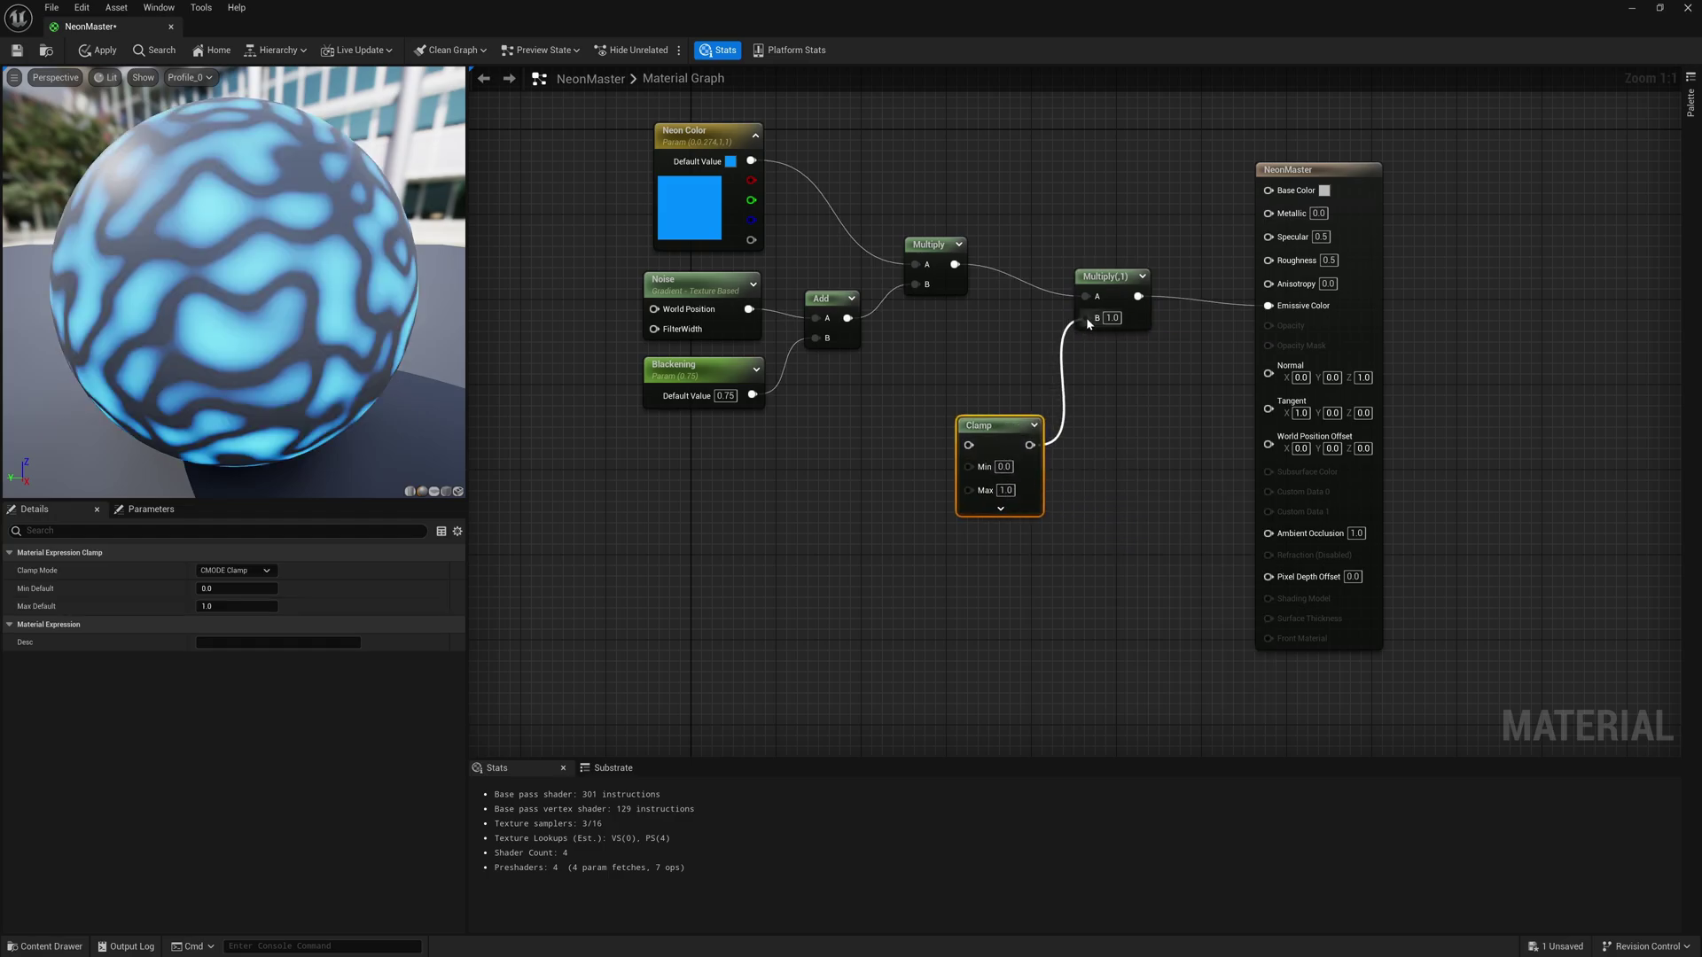
{"action": "left_click_drag", "start_coordinate": [1013, 433], "coordinate": [1013, 412]}
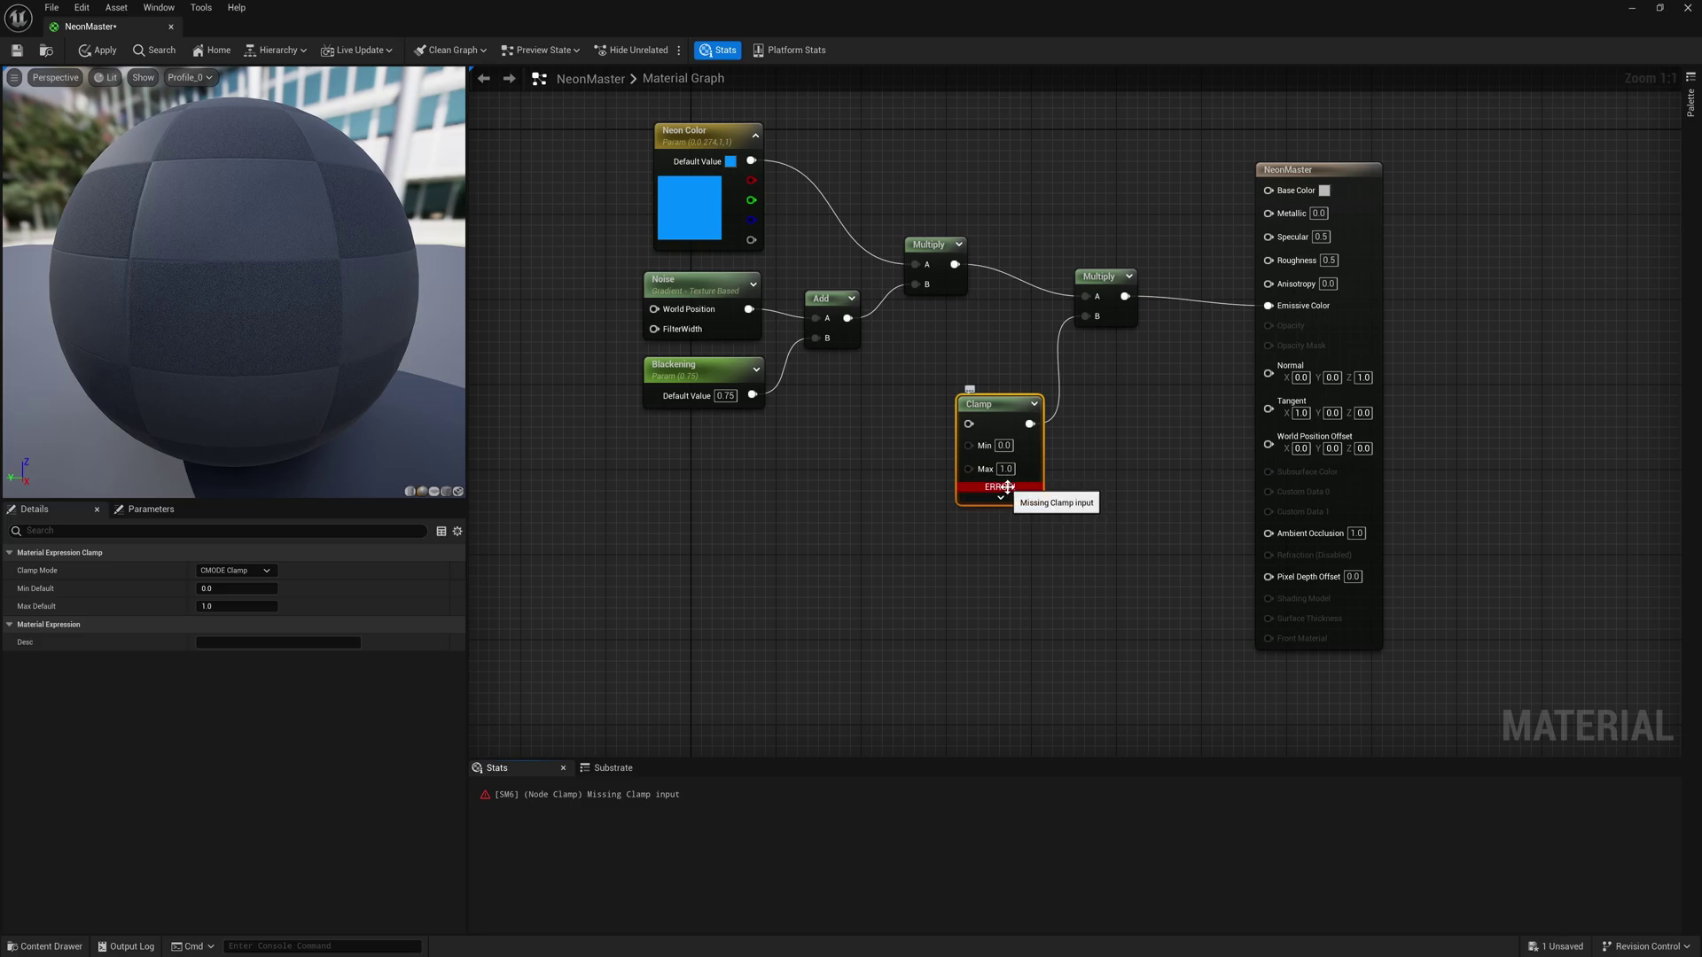
- Create a Frac node to the left of Clamp and connect its output to the Clamp input
{"action": "right_click", "coordinate": [831, 468]}
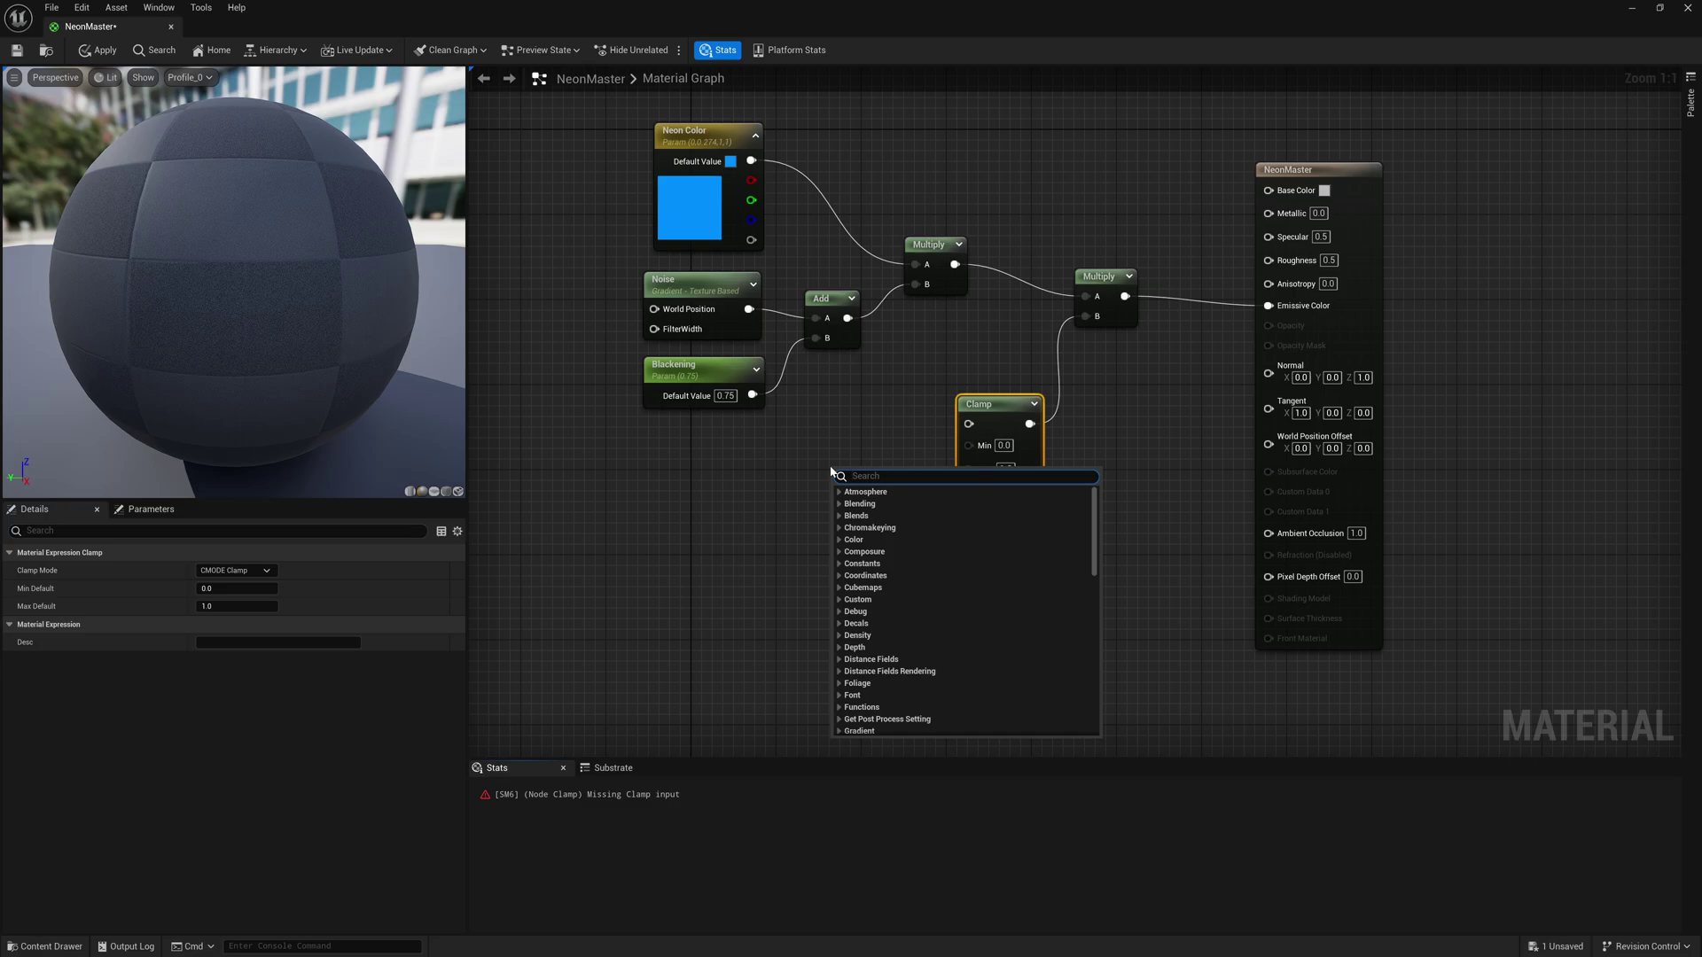
{"action": "type", "text": "frac"}
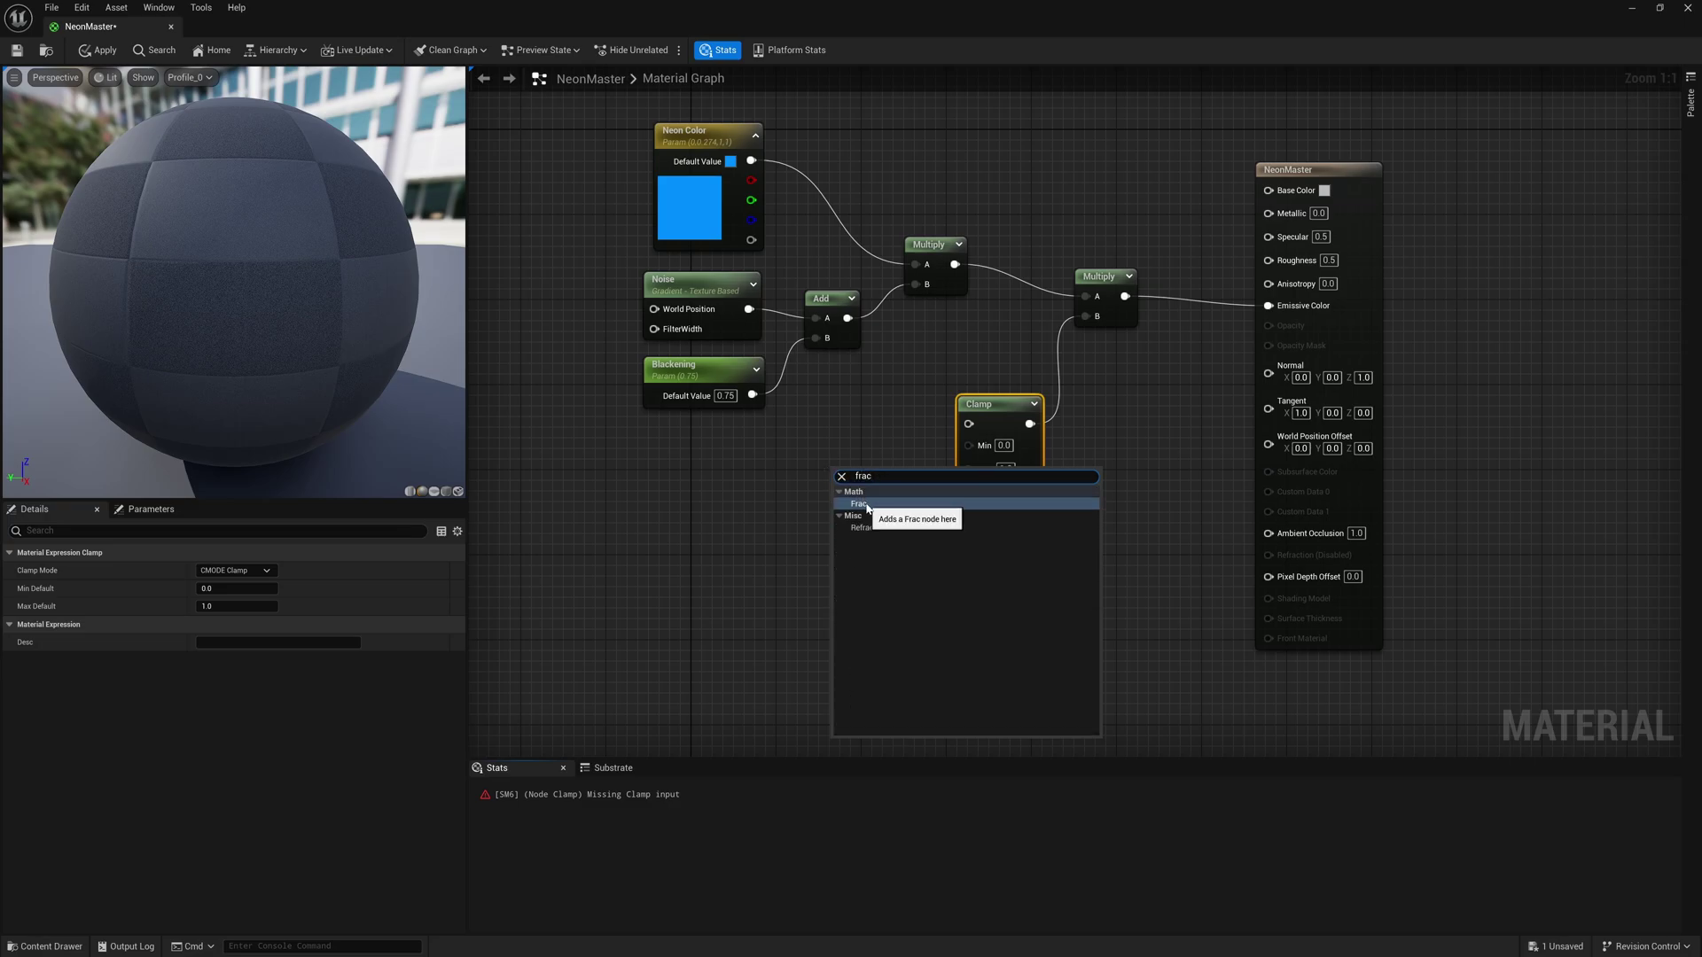
{"action": "left_click", "coordinate": [860, 504]}
{"action": "left_click_drag", "start_coordinate": [867, 494], "coordinate": [970, 425]}
{"action": "left_click_drag", "start_coordinate": [857, 495], "coordinate": [878, 469]}
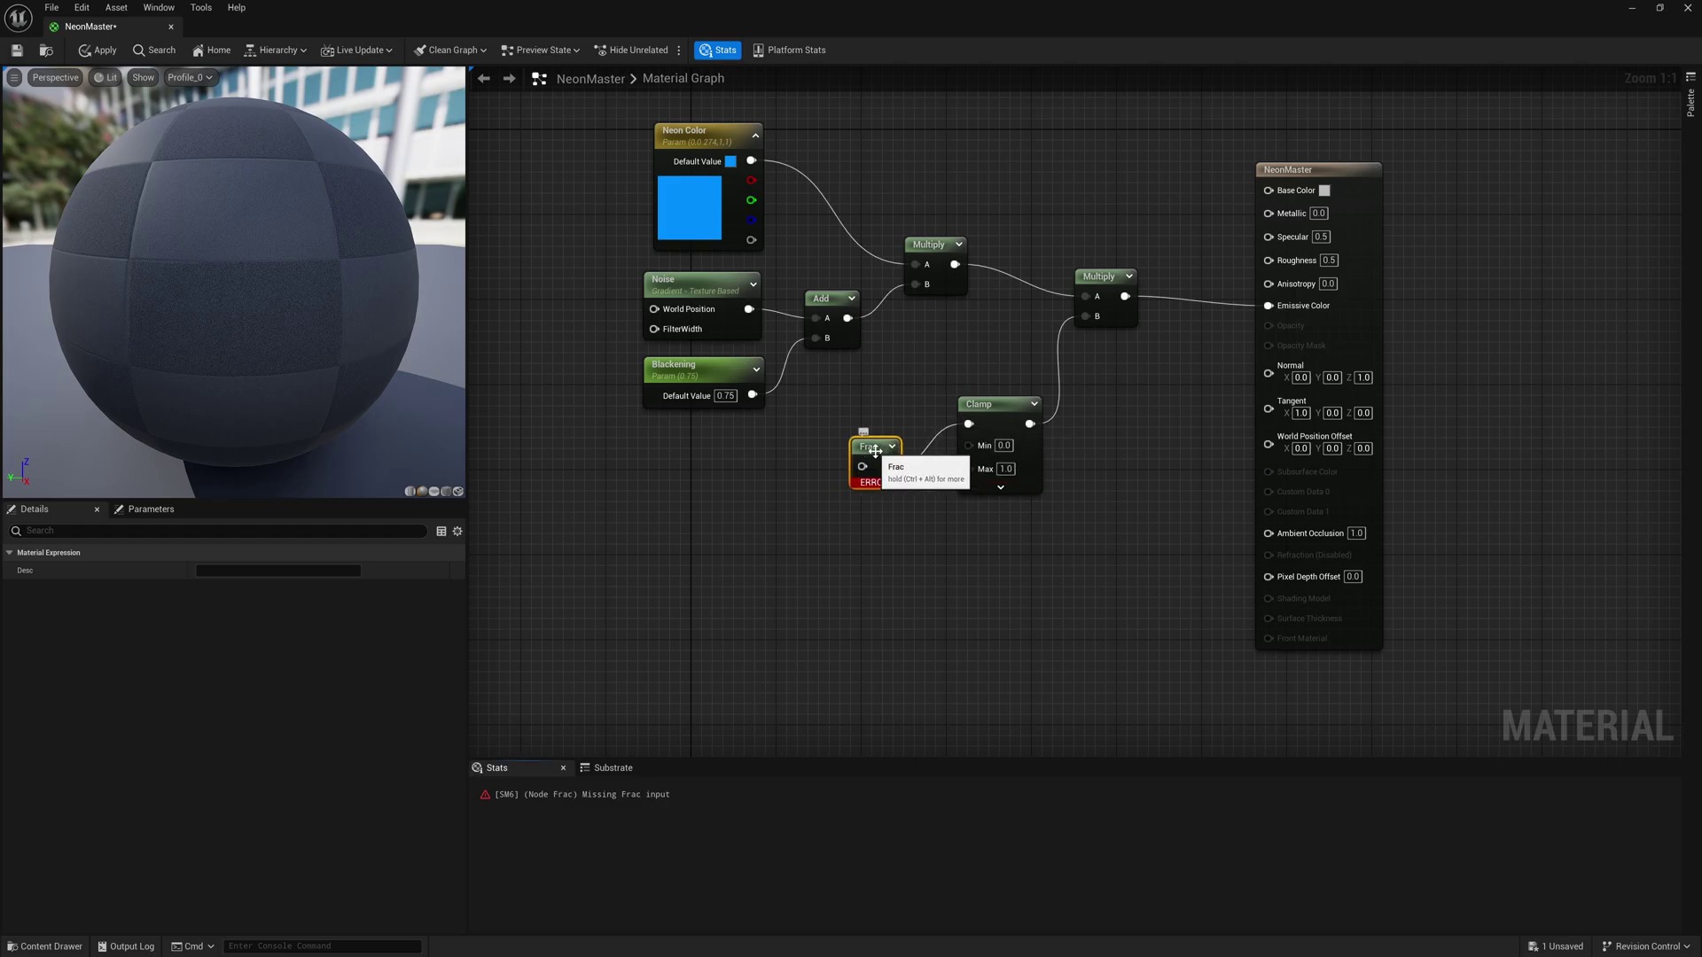
- Create a Sine node to the left of Frac and connect its output to the Frac input
{"action": "right_click", "coordinate": [749, 470]}
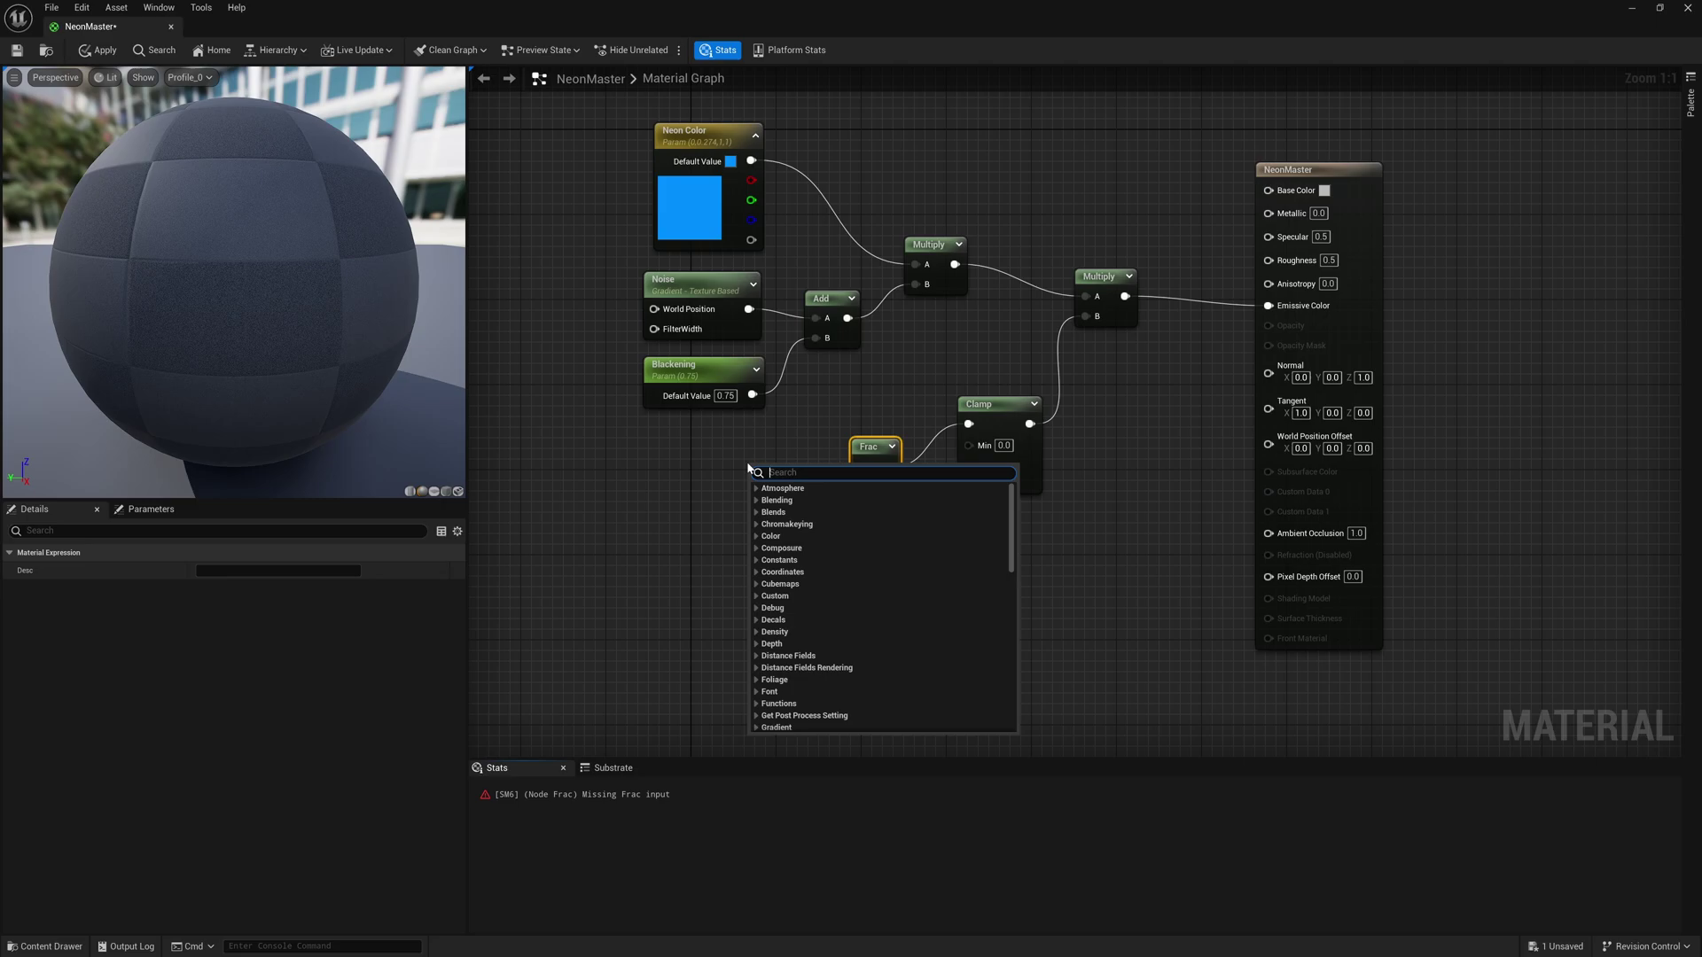
{"action": "type", "text": "sine"}
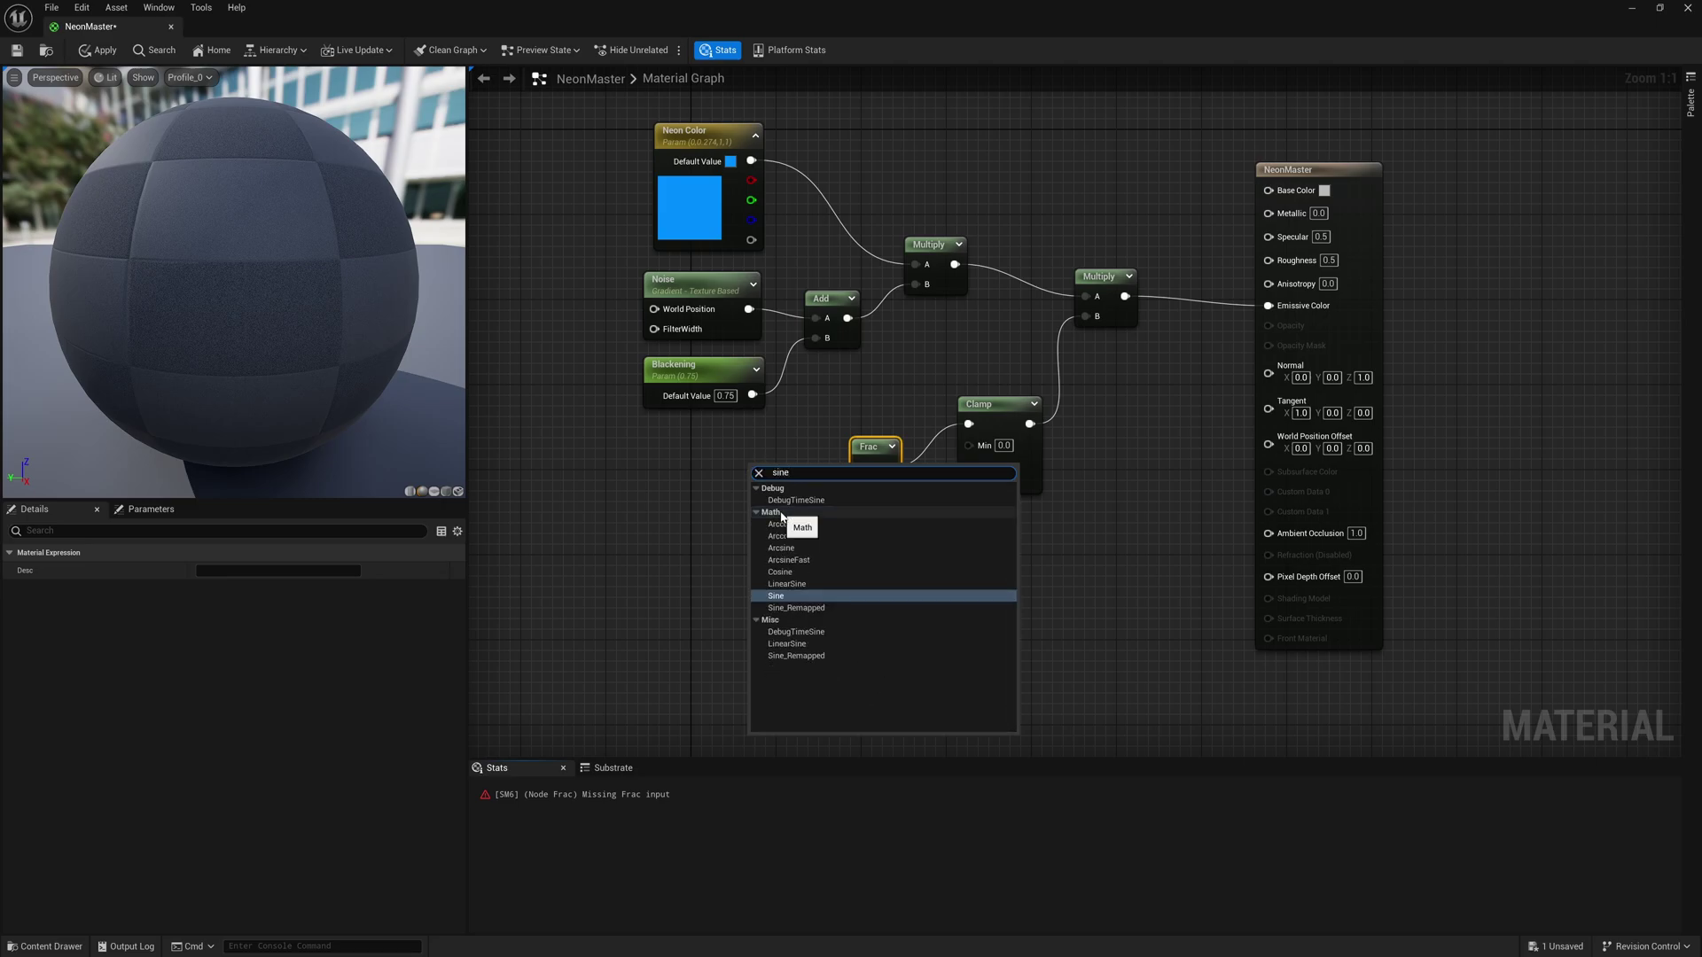
{"action": "left_click", "coordinate": [791, 595]}
{"action": "mouse_move", "coordinate": [784, 491]}
{"action": "left_mouse_down"}
{"action": "mouse_move", "coordinate": [867, 471]}
{"action": "mouse_move", "coordinate": [790, 492]}
{"action": "left_mouse_up"}
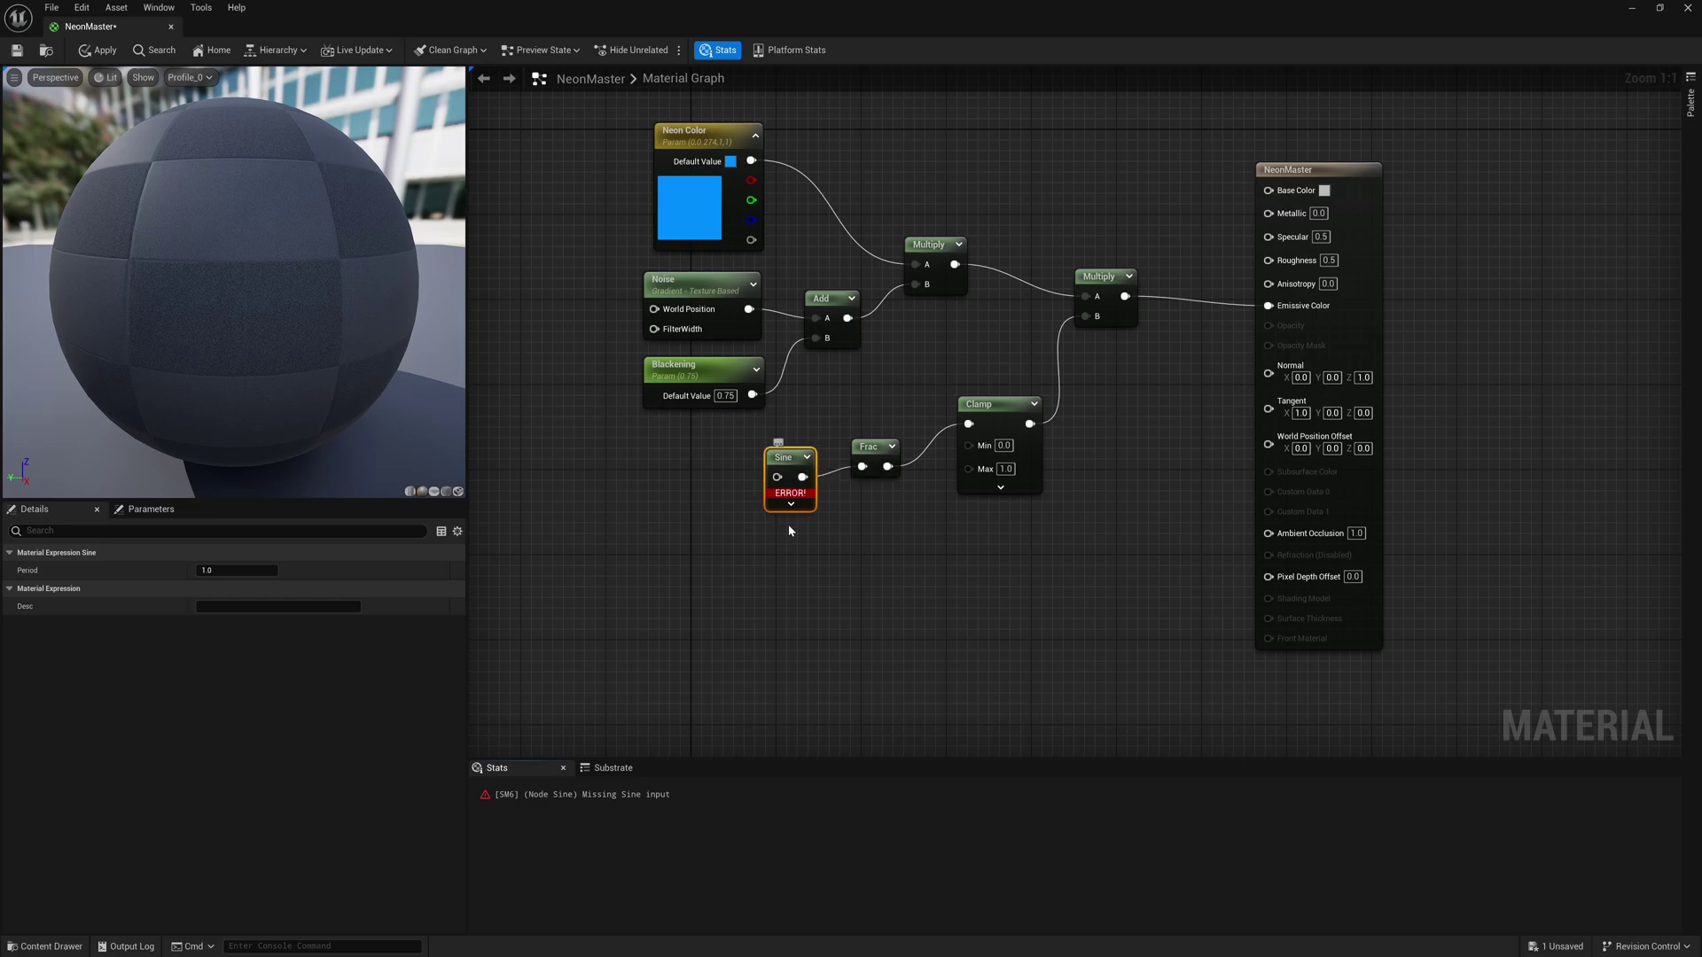
- Create a Desaturation node to the left of Sine, connect its output to the Sine input, and nudge Frac closer to Clamp
{"action": "right_click", "coordinate": [656, 483]}
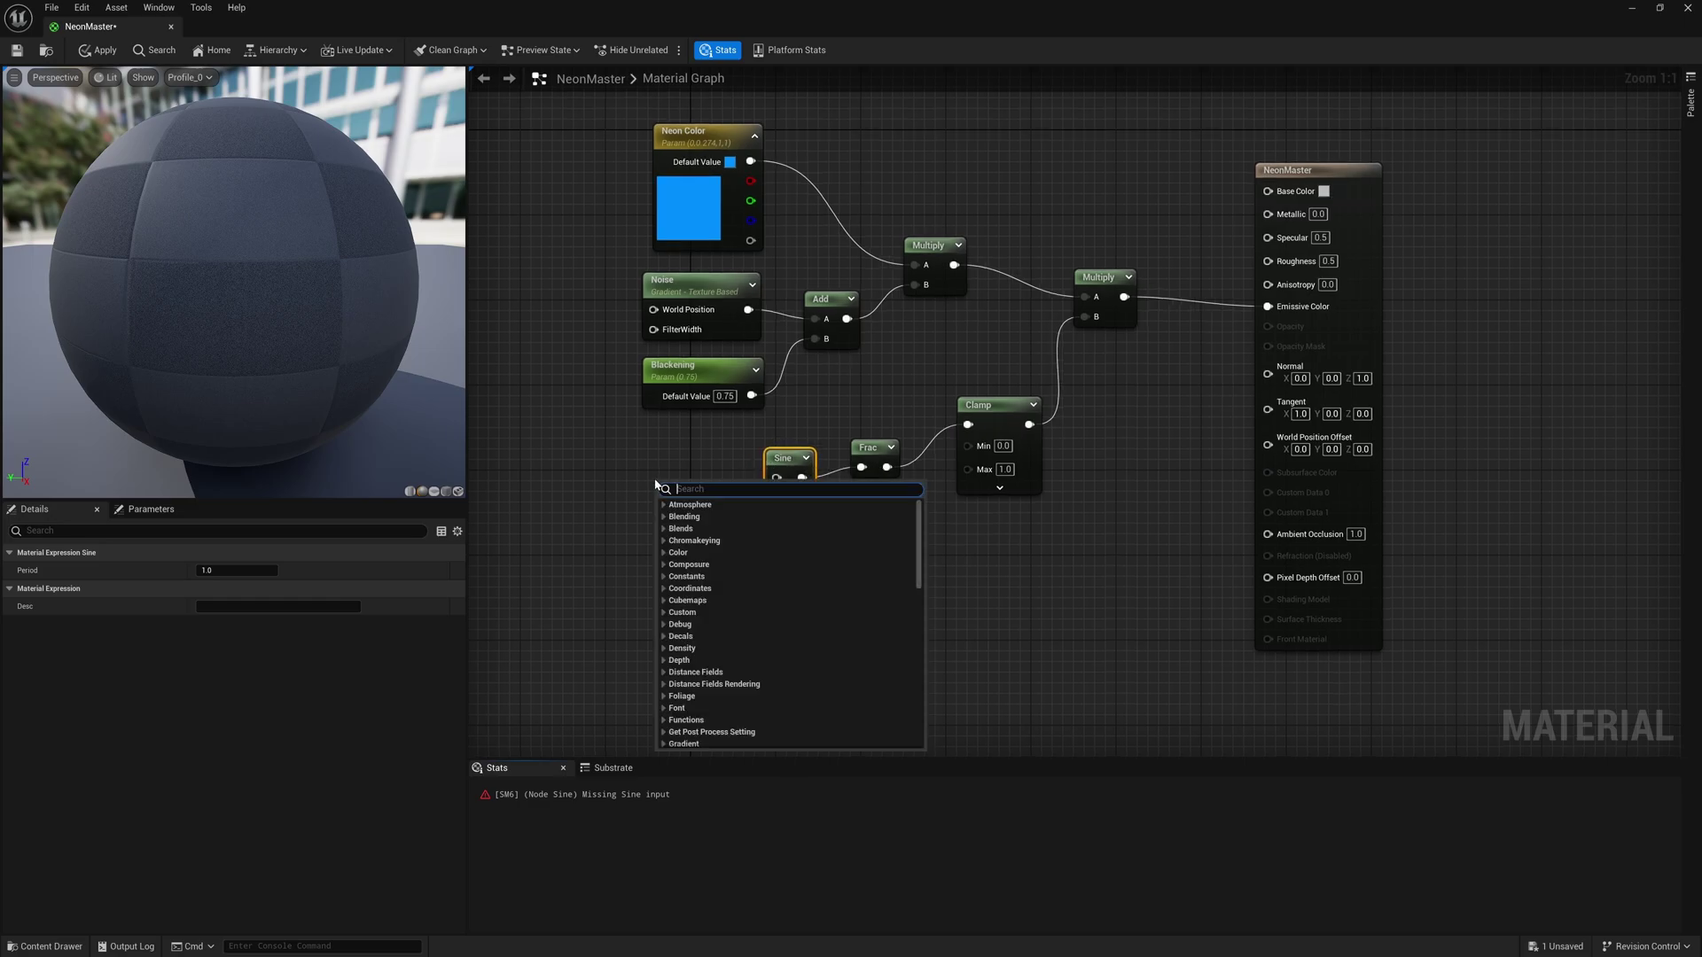
{"action": "type", "text": "des"}
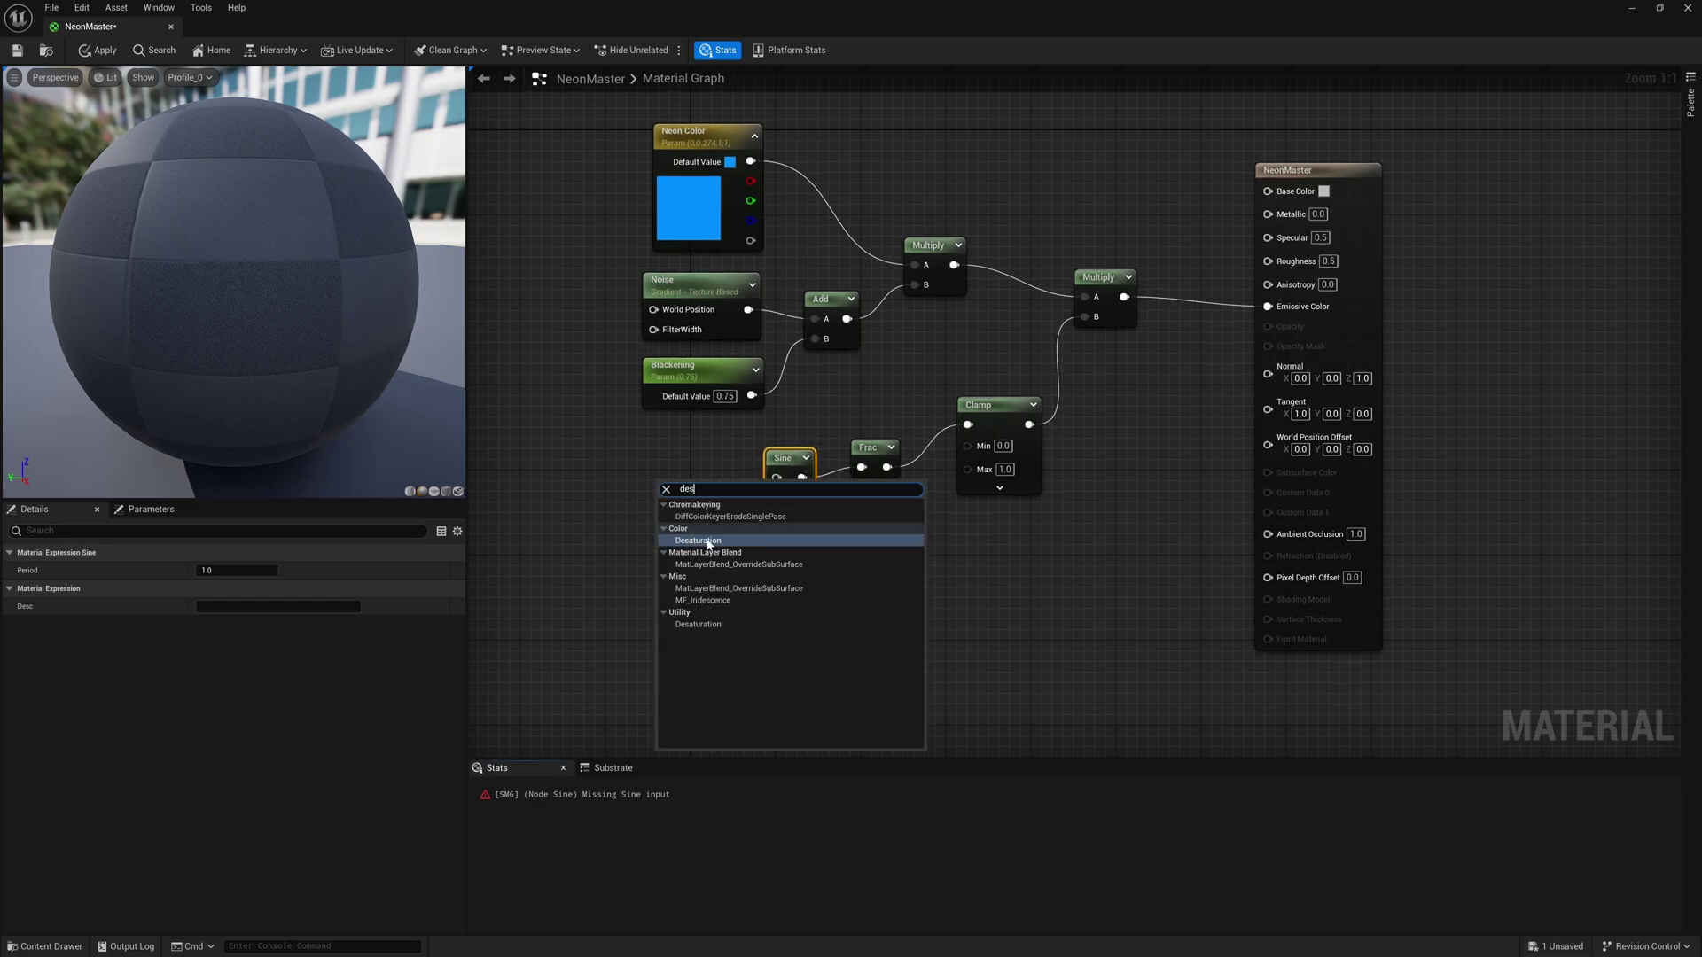
{"action": "left_click", "coordinate": [709, 542]}
{"action": "left_click_drag", "start_coordinate": [725, 507], "coordinate": [711, 469]}
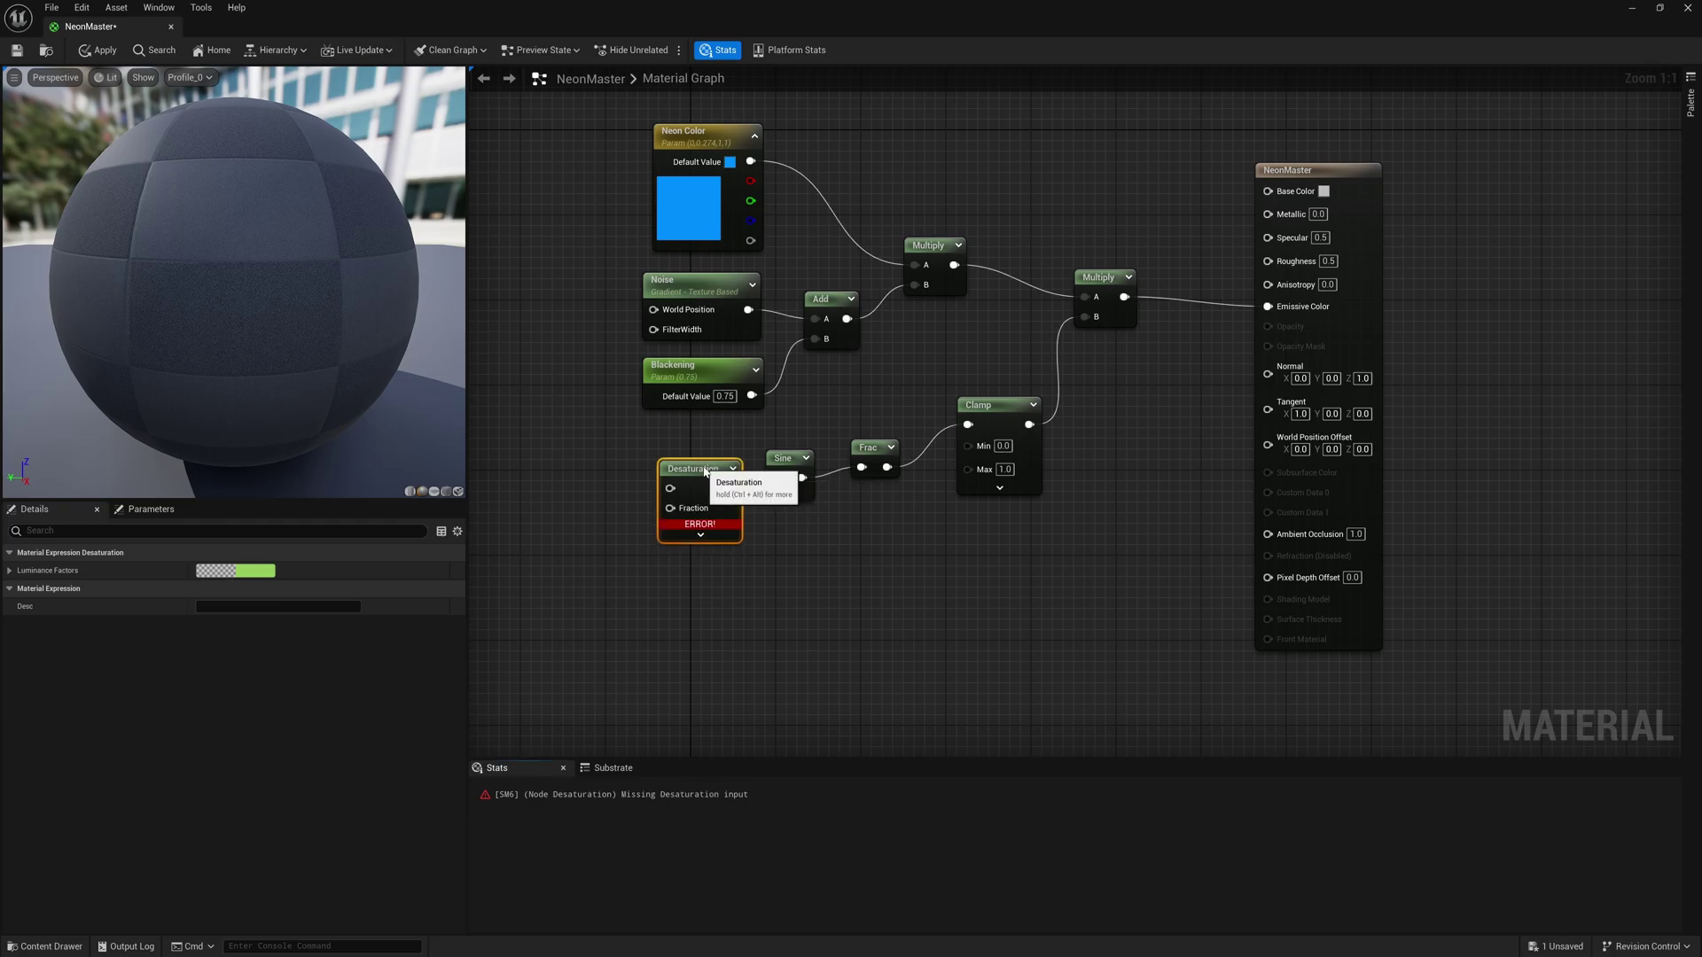
{"action": "left_click_drag", "start_coordinate": [880, 457], "coordinate": [890, 436]}
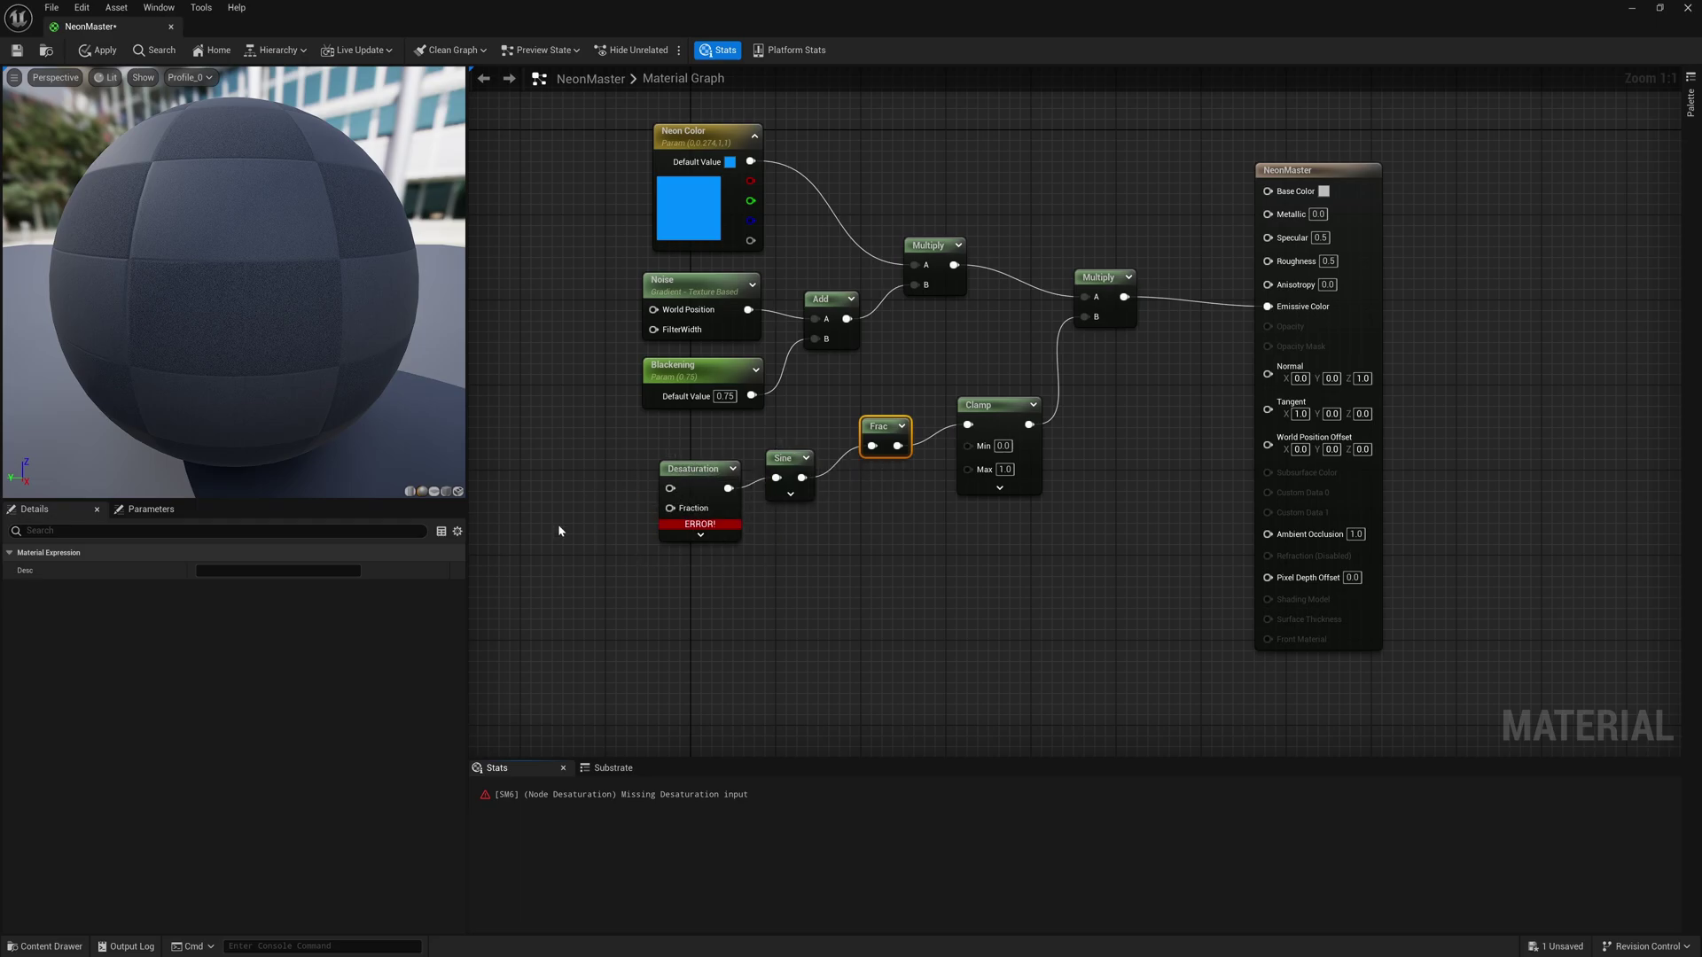
- Create a Vector Noise node to the left of Desaturation and connect its output to the Desaturation input
{"action": "right_click", "coordinate": [532, 486]}
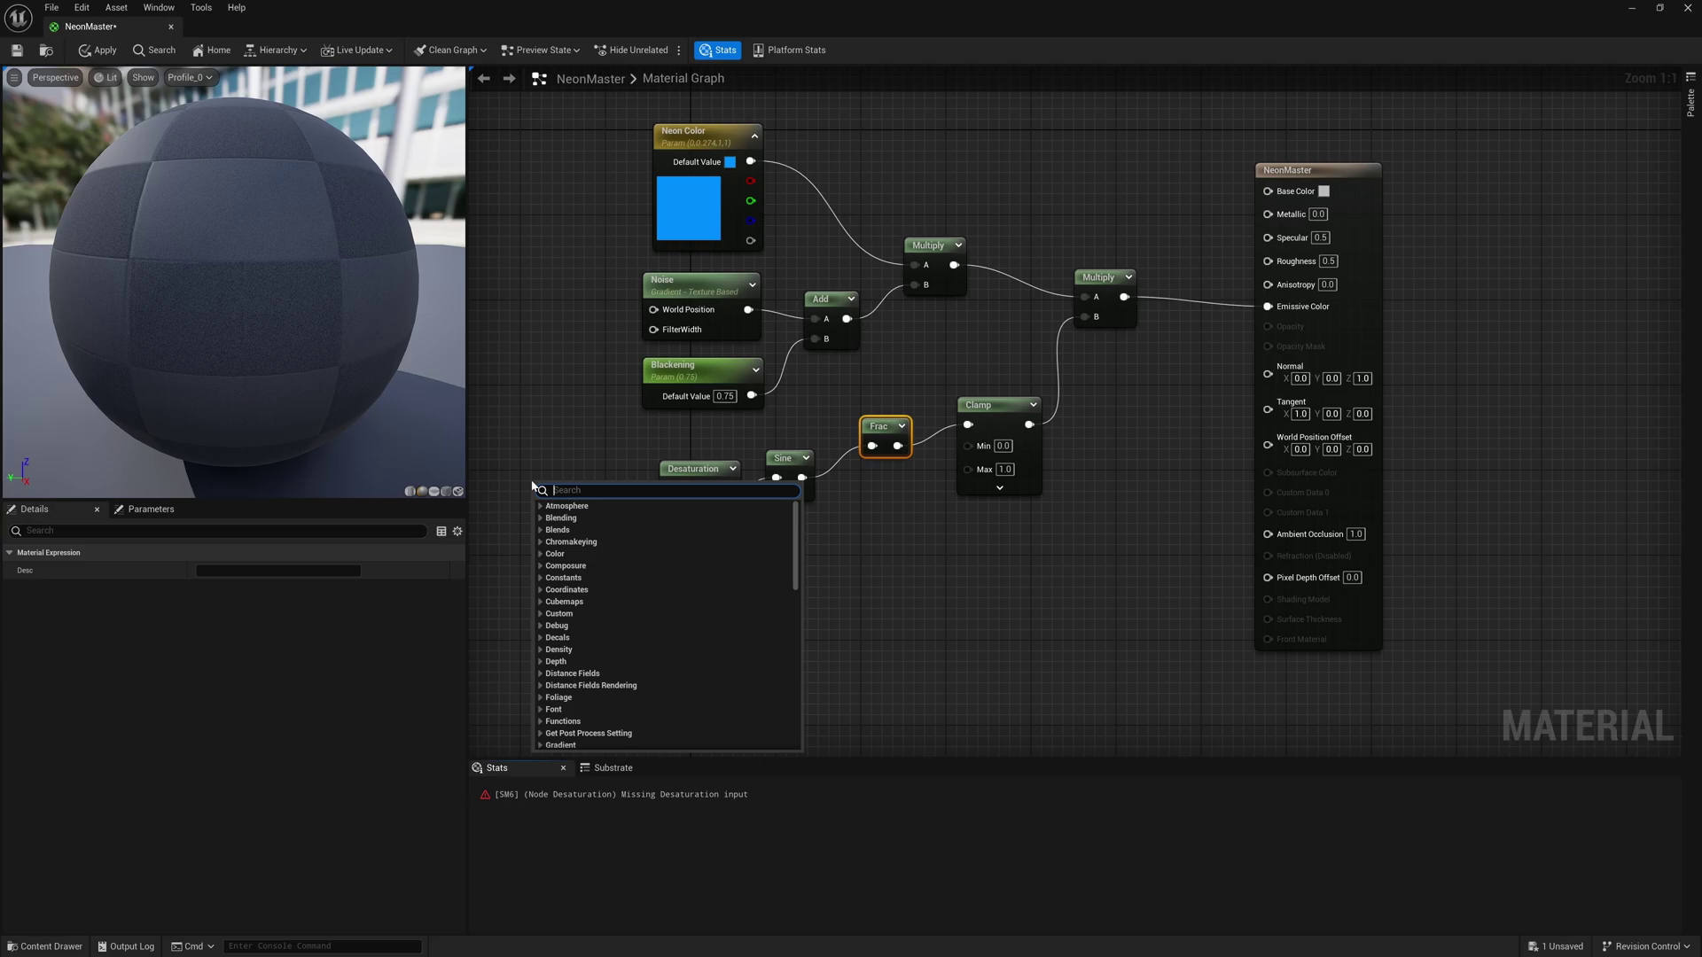
{"action": "type", "text": "vector noise"}
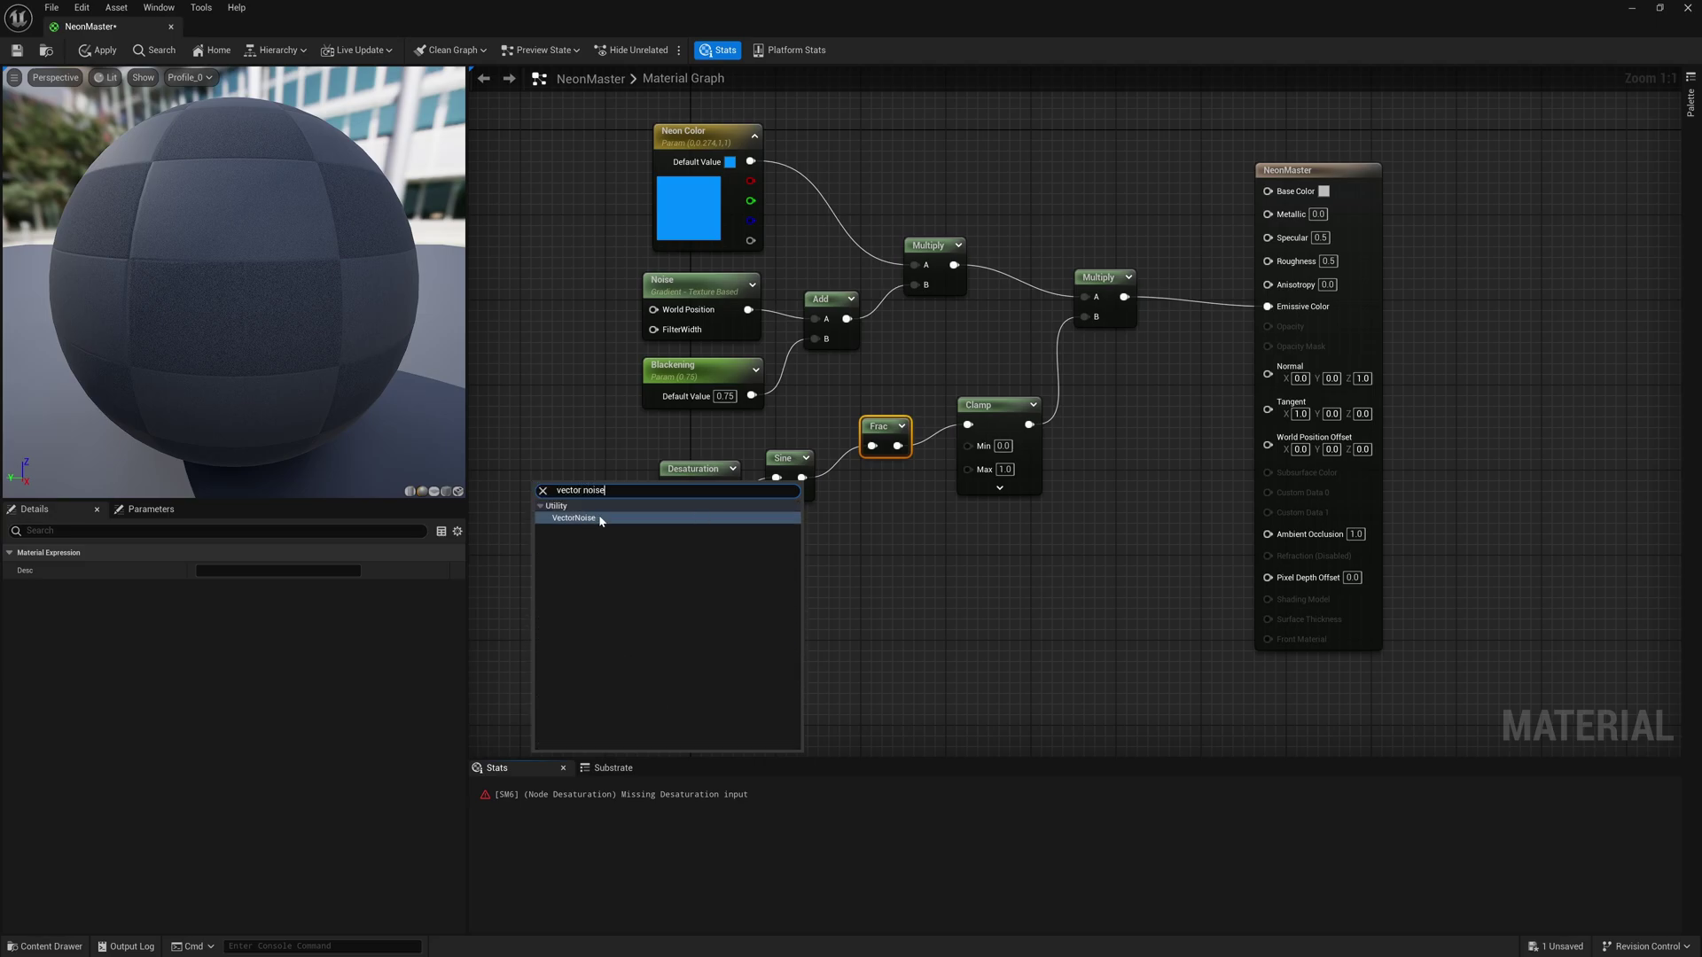
{"action": "left_click", "coordinate": [600, 521]}
{"action": "left_click_drag", "start_coordinate": [618, 518], "coordinate": [592, 458]}
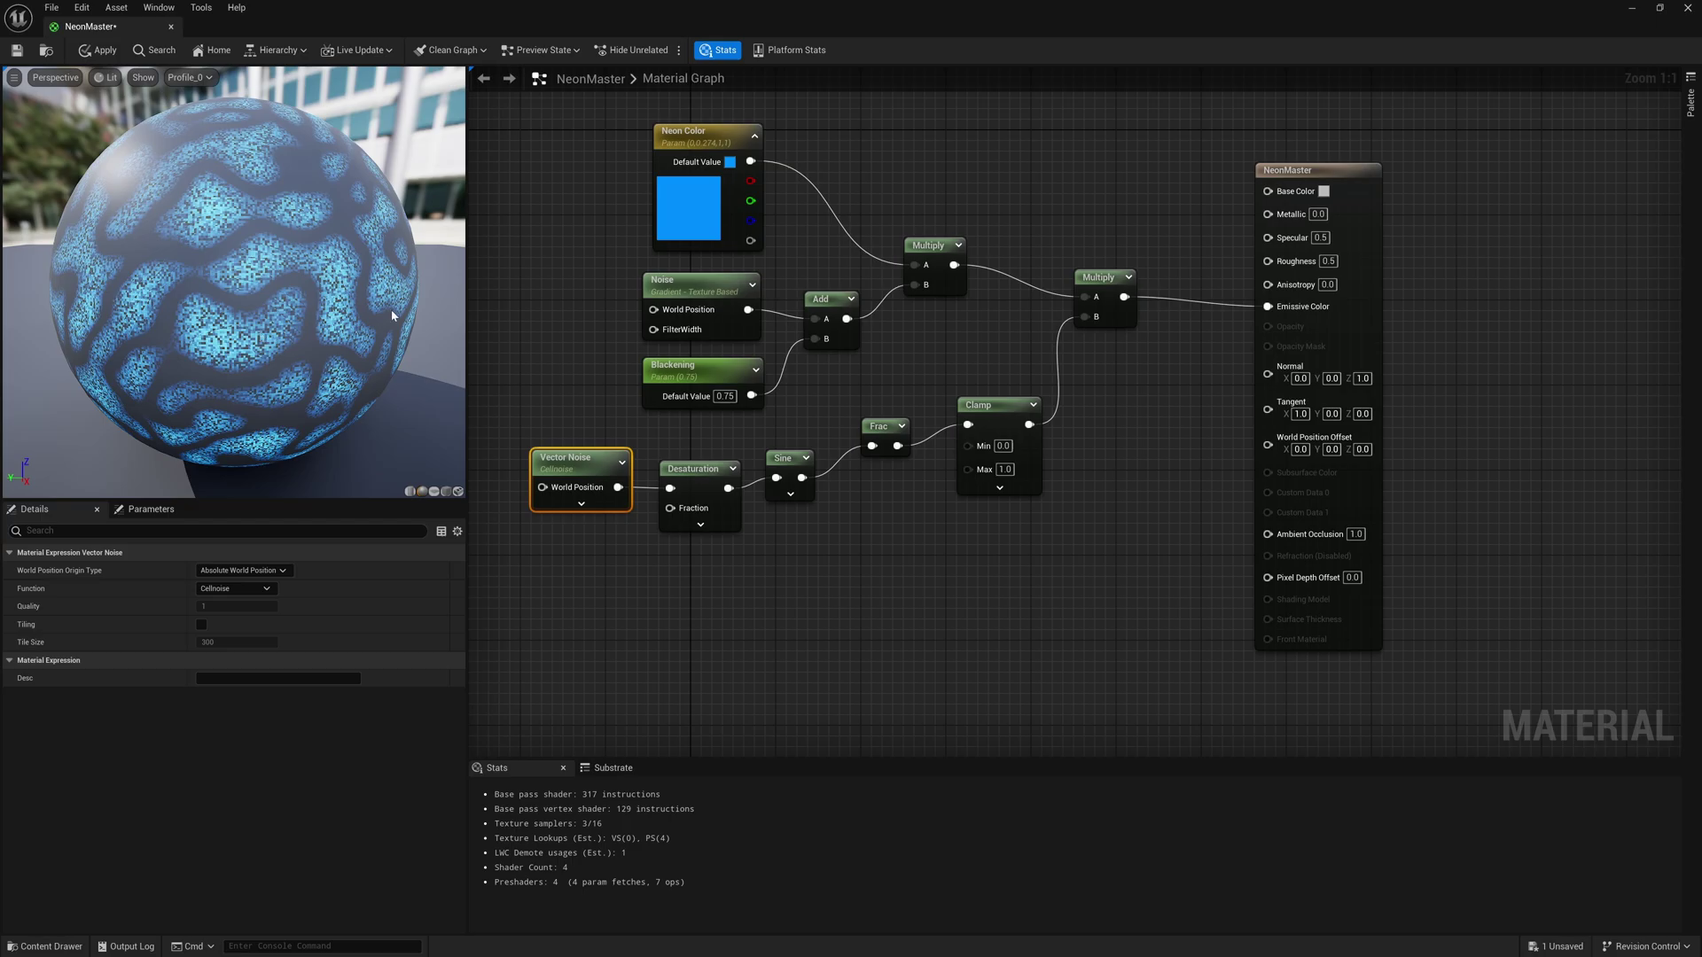
- Create a Multiply node to the left of Vector Noise and connect its output to the World Position input
{"action": "right_click_drag", "start_coordinate": [563, 618], "coordinate": [883, 612]}
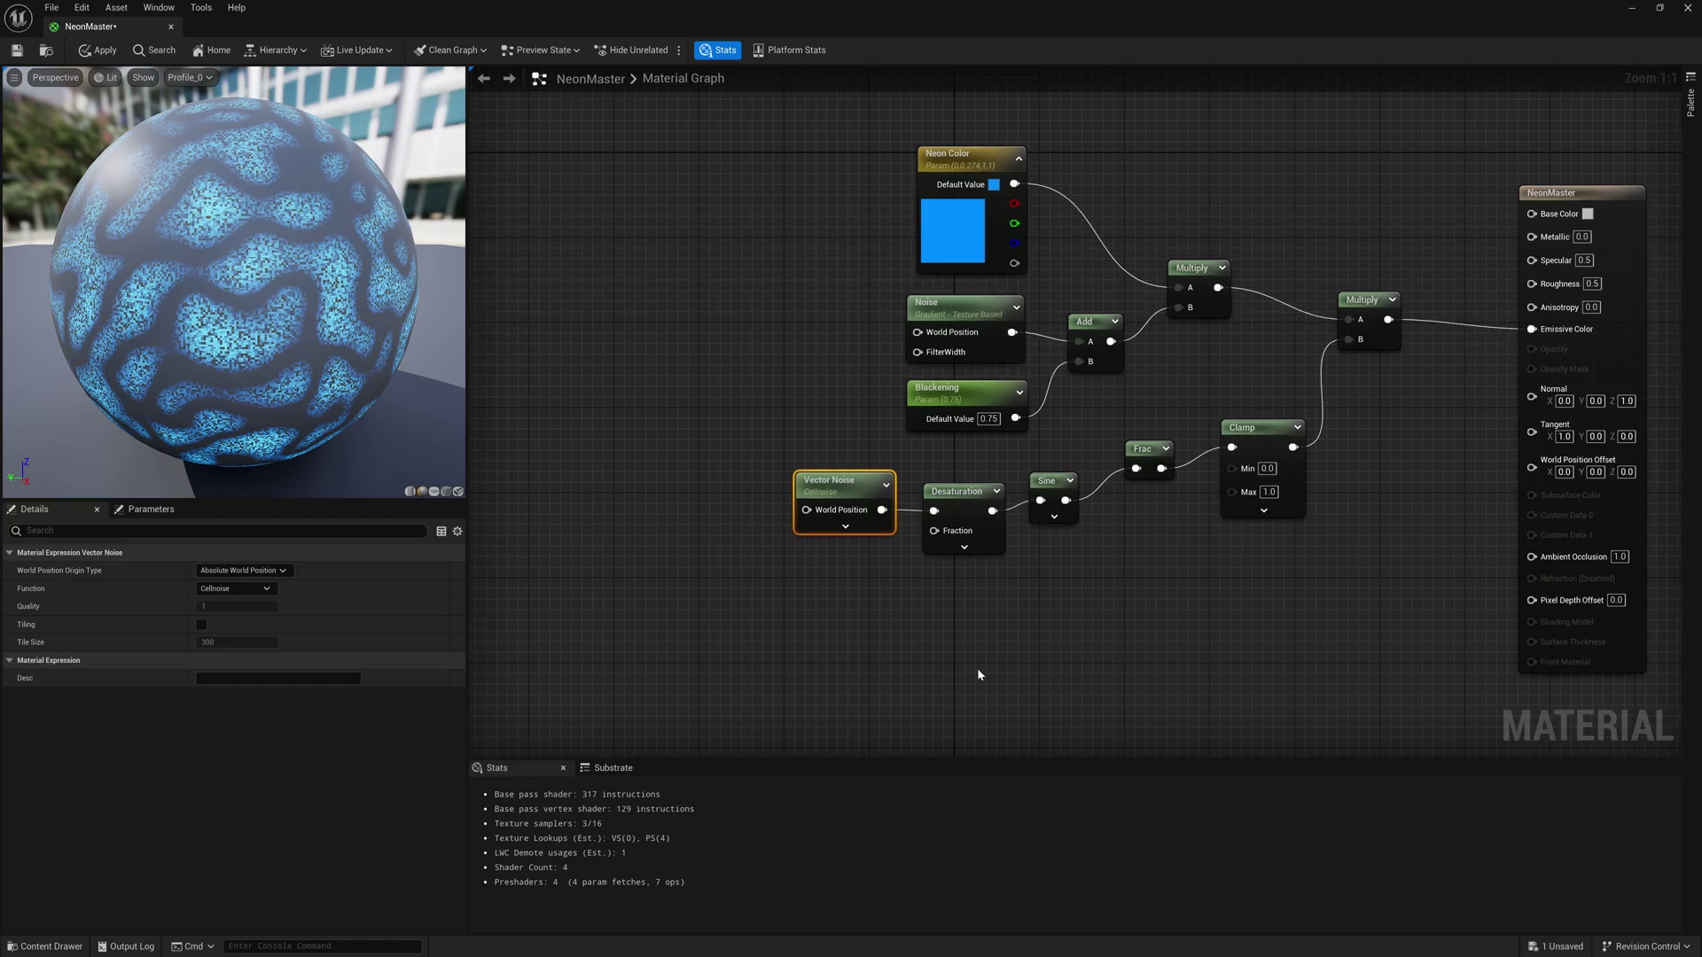
{"action": "left_click", "coordinate": [634, 474]}
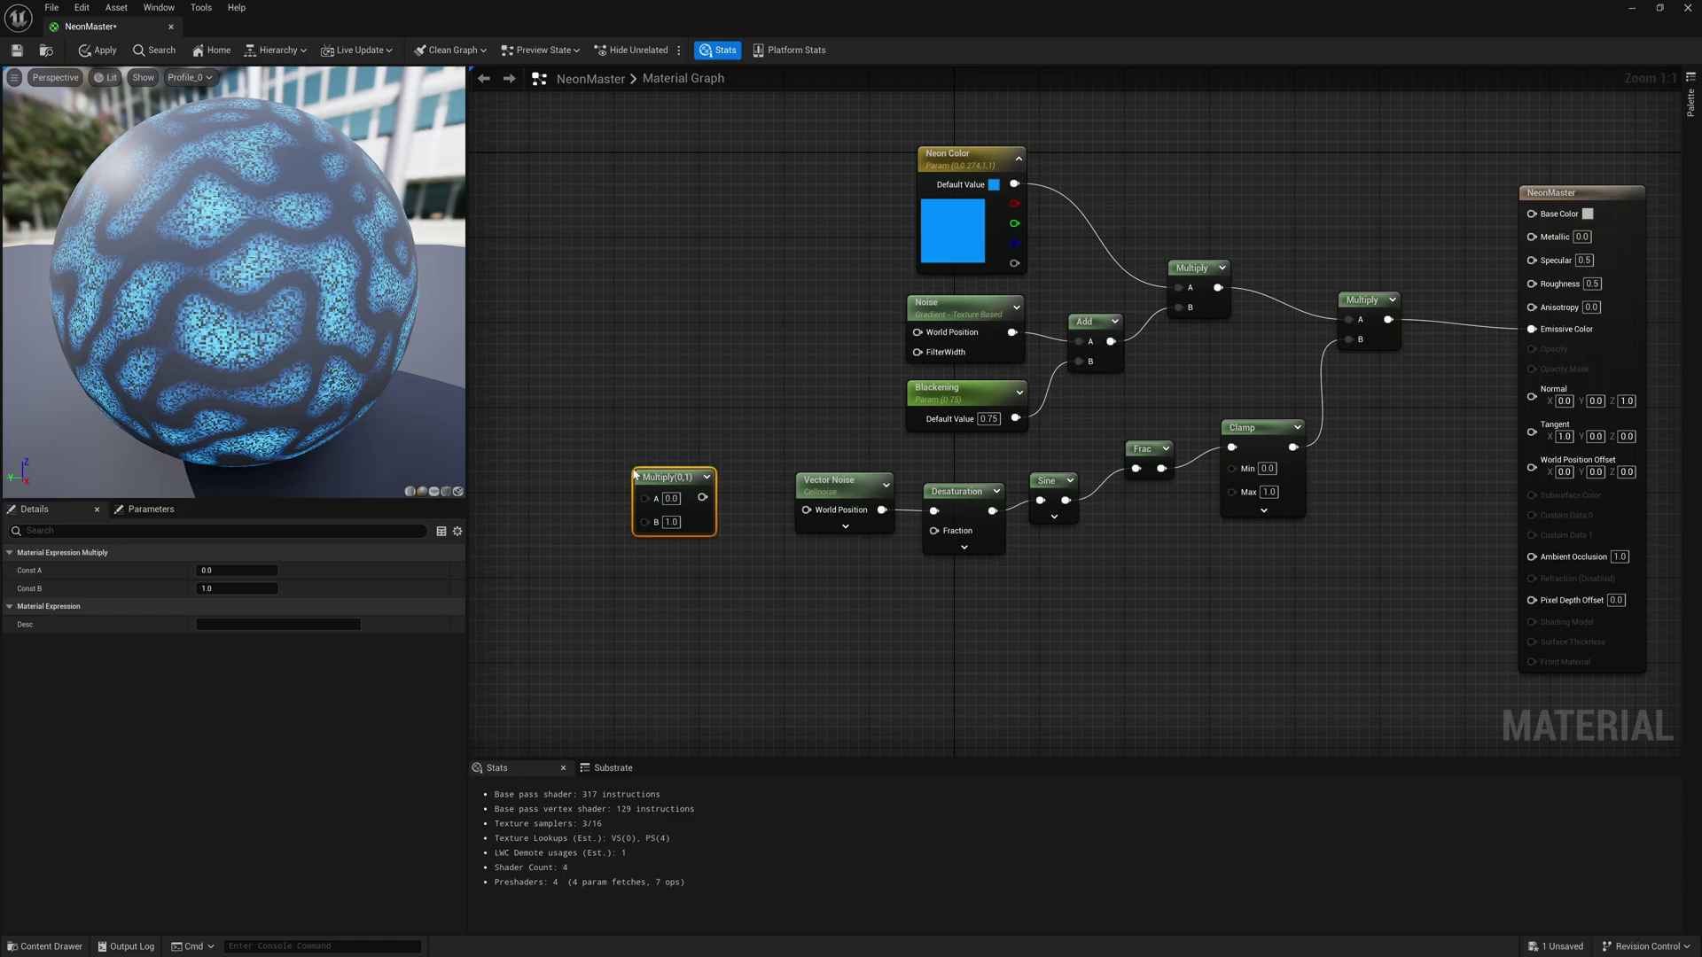
{"action": "left_click_drag", "start_coordinate": [702, 497], "coordinate": [808, 513]}
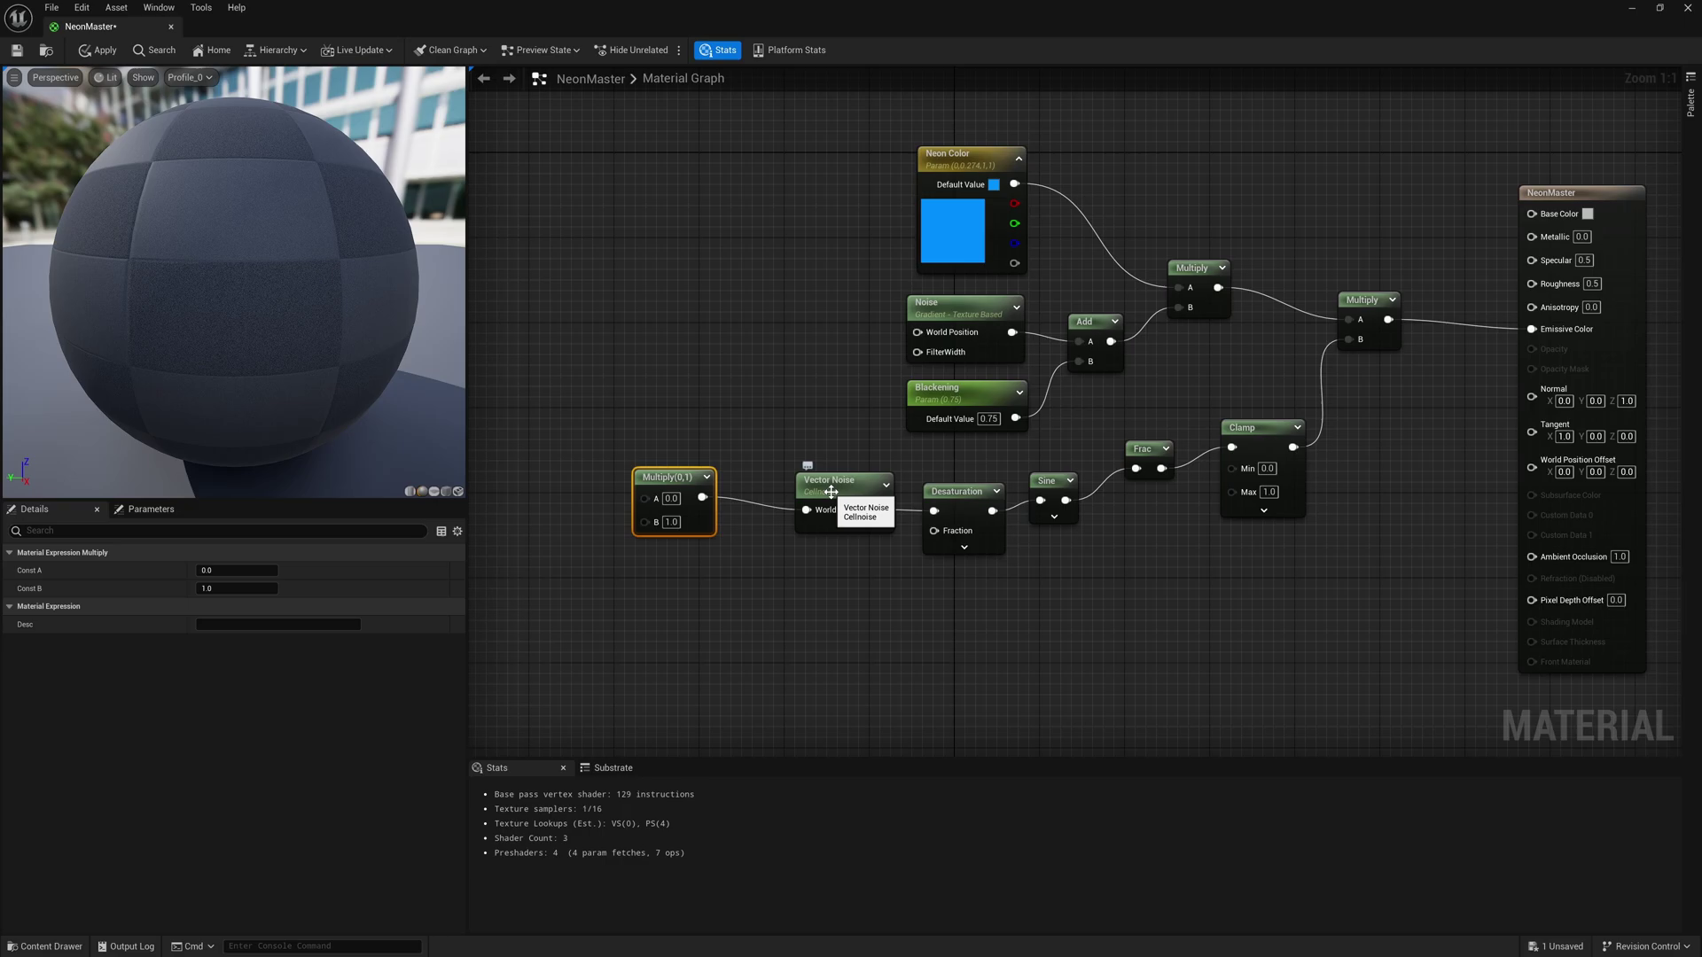
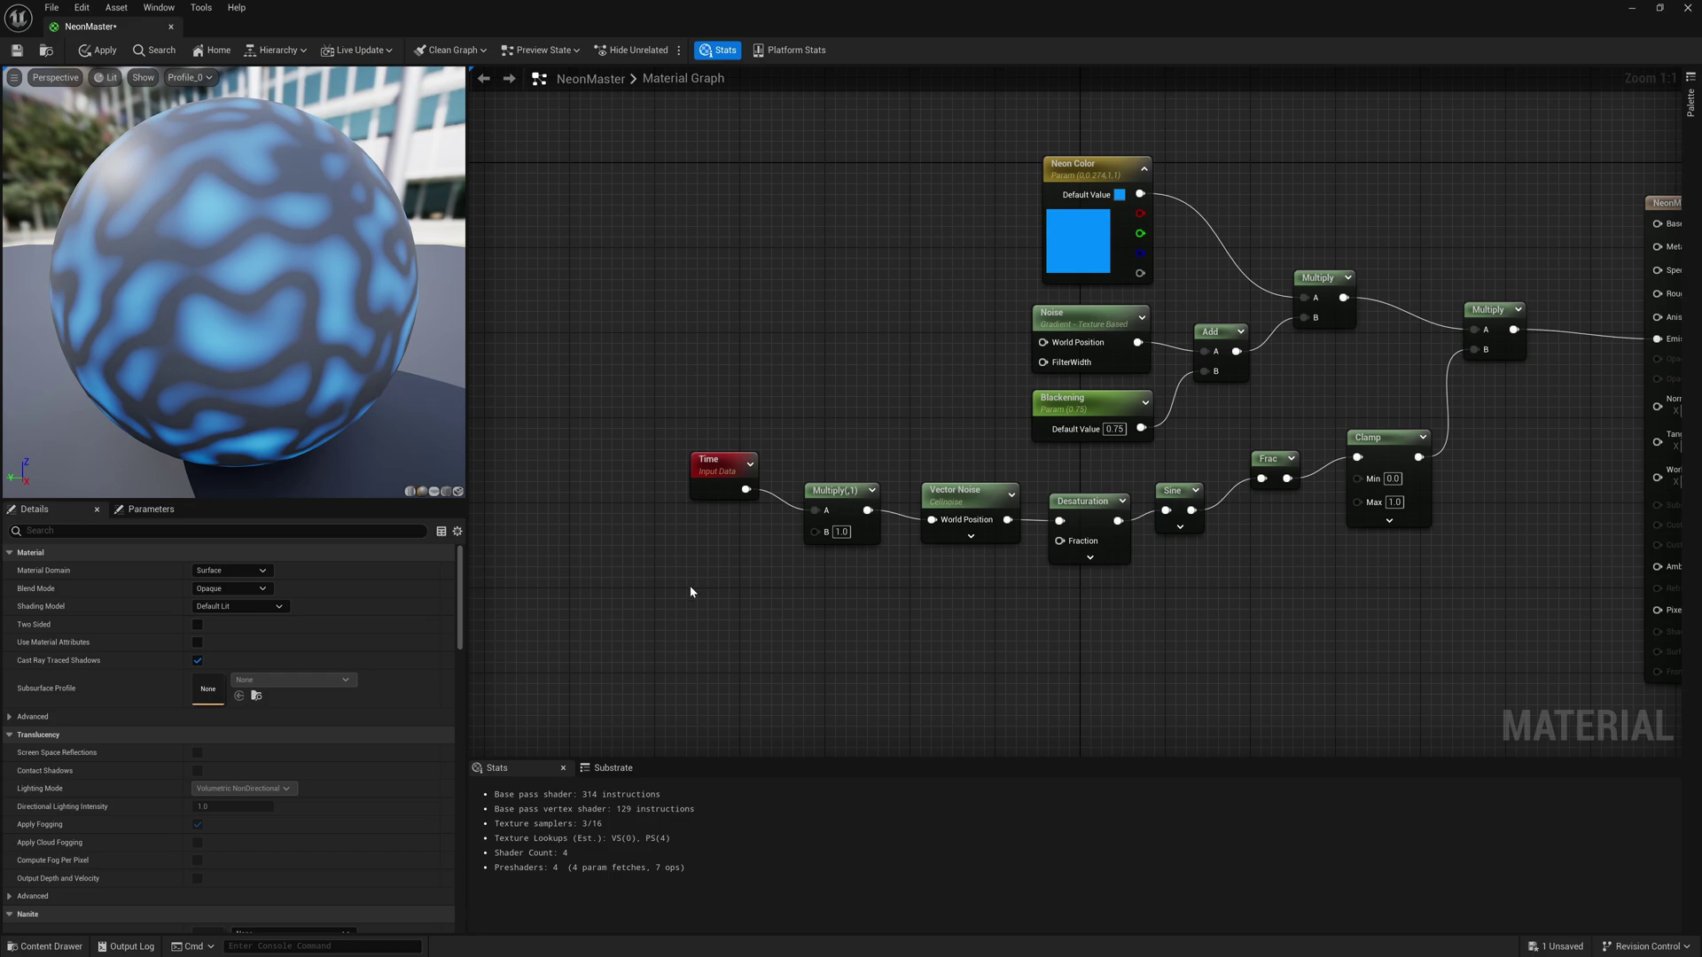
- Create a Constant node below Time and connect it to the B input of the Multiply feeding Vector Noise
{"action": "key", "text": "1"}
{"action": "left_click", "coordinate": [689, 585]}
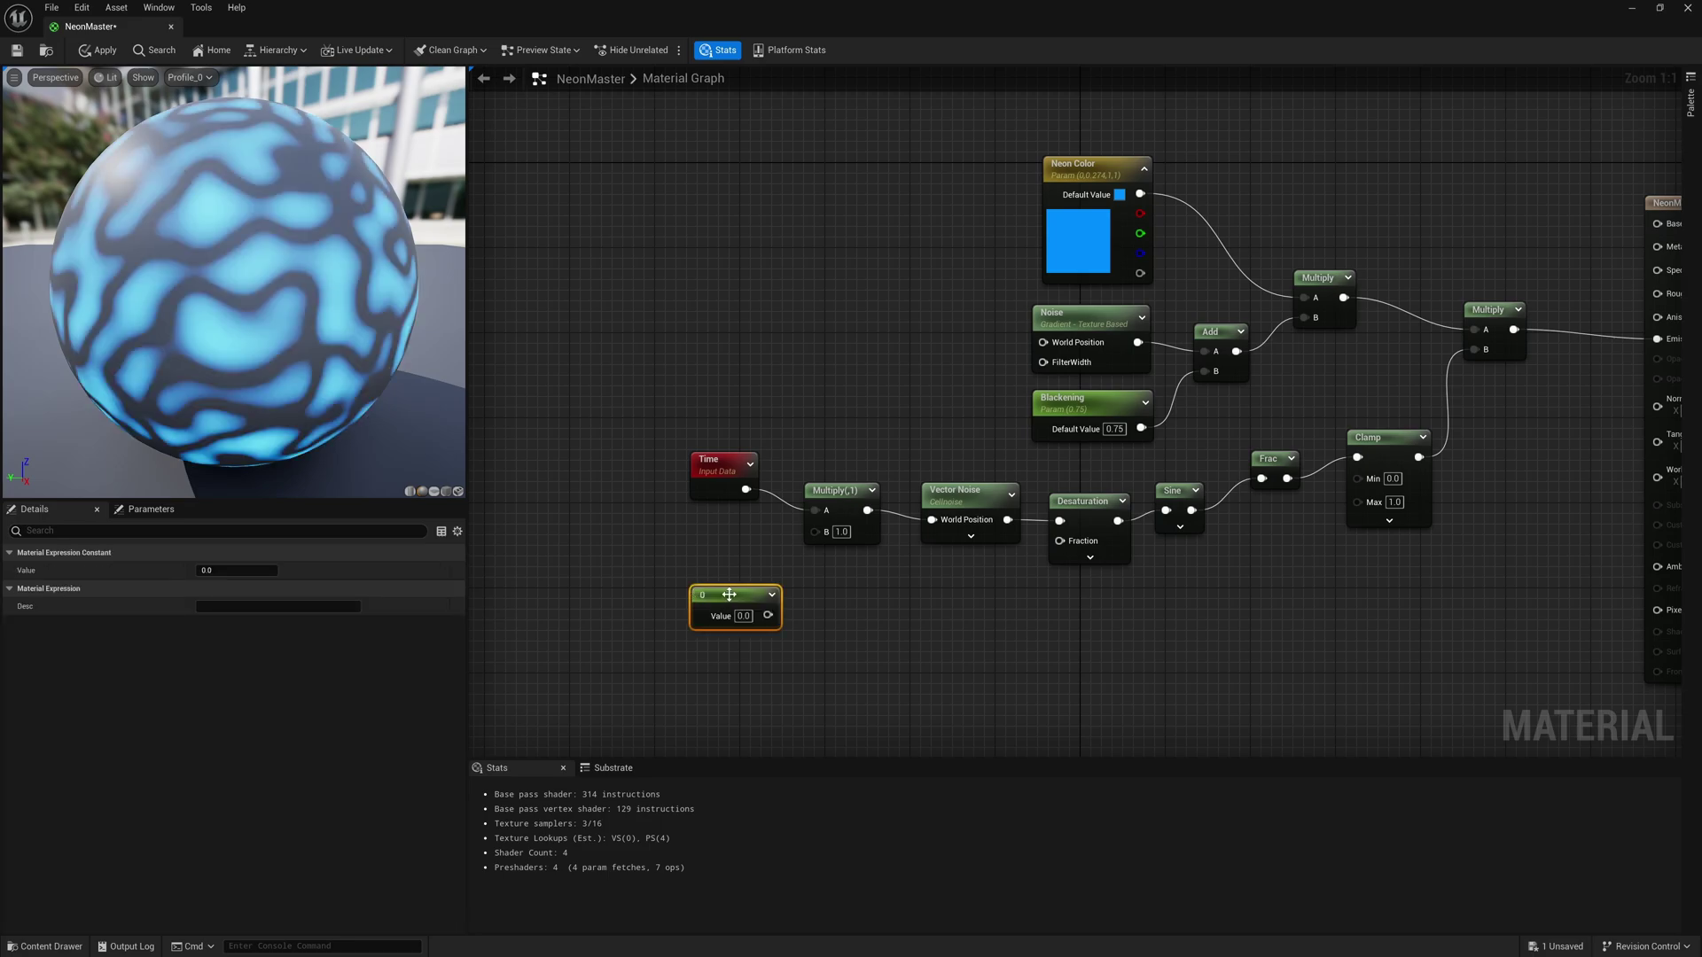
{"action": "left_click_drag", "start_coordinate": [769, 621], "coordinate": [815, 532]}
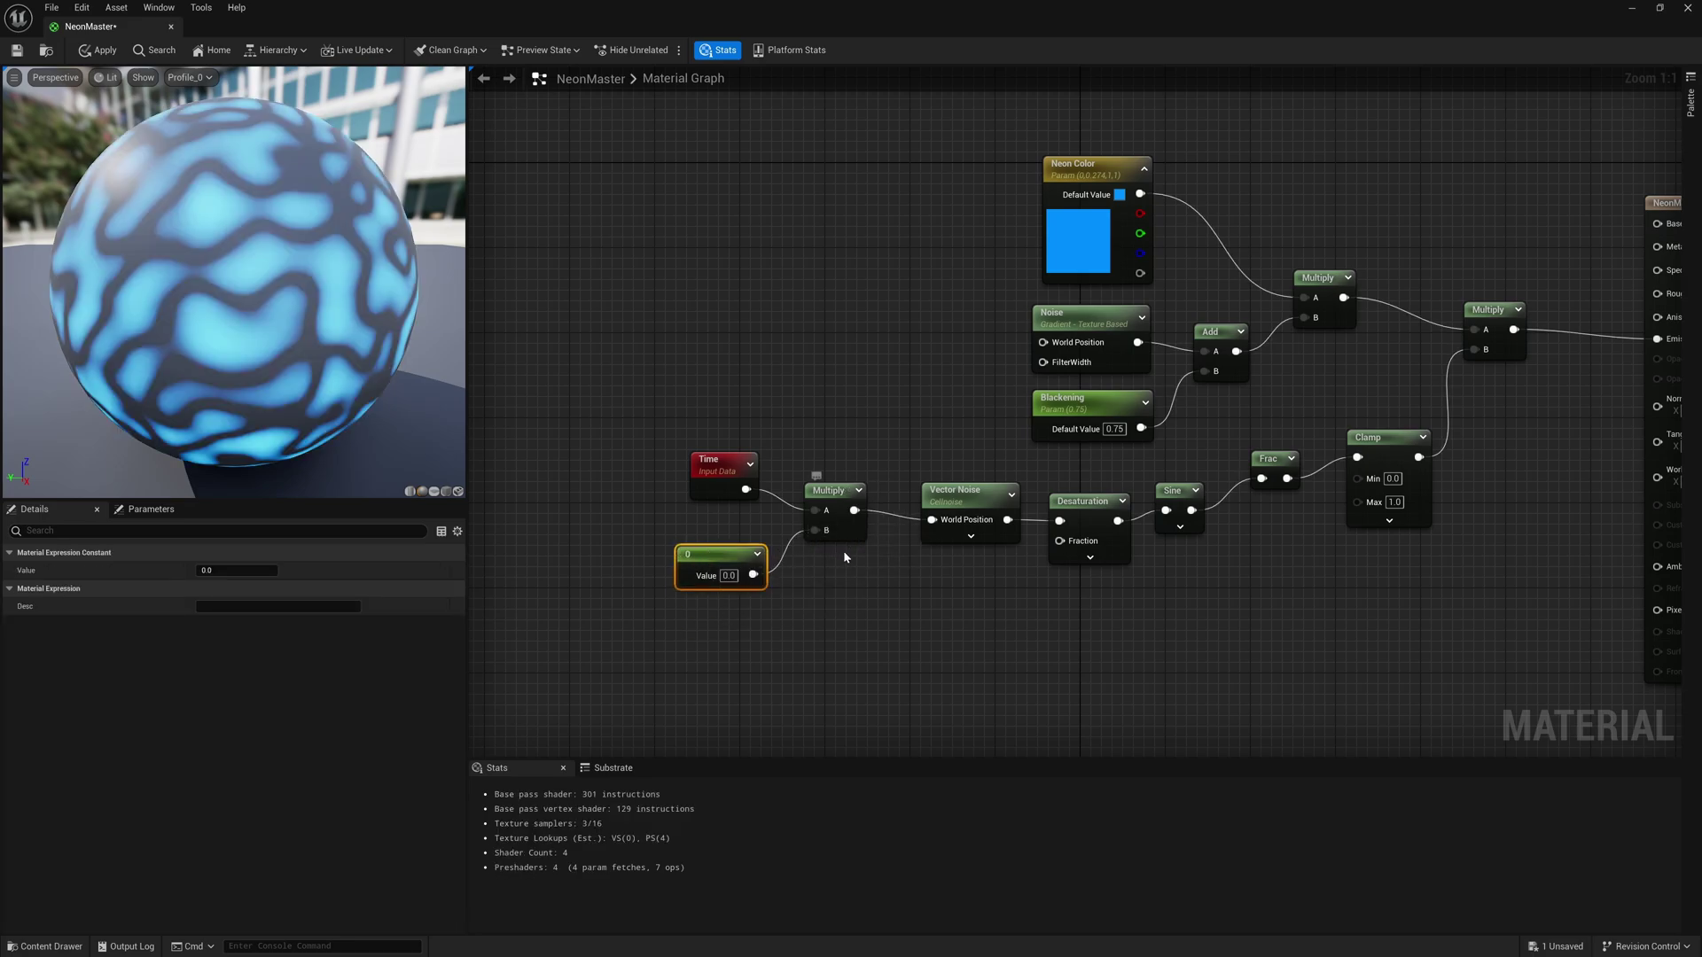
- Convert the constant below Time to a parameter named Flicker Speed with a default value of 1.0
{"action": "right_click", "coordinate": [724, 554]}
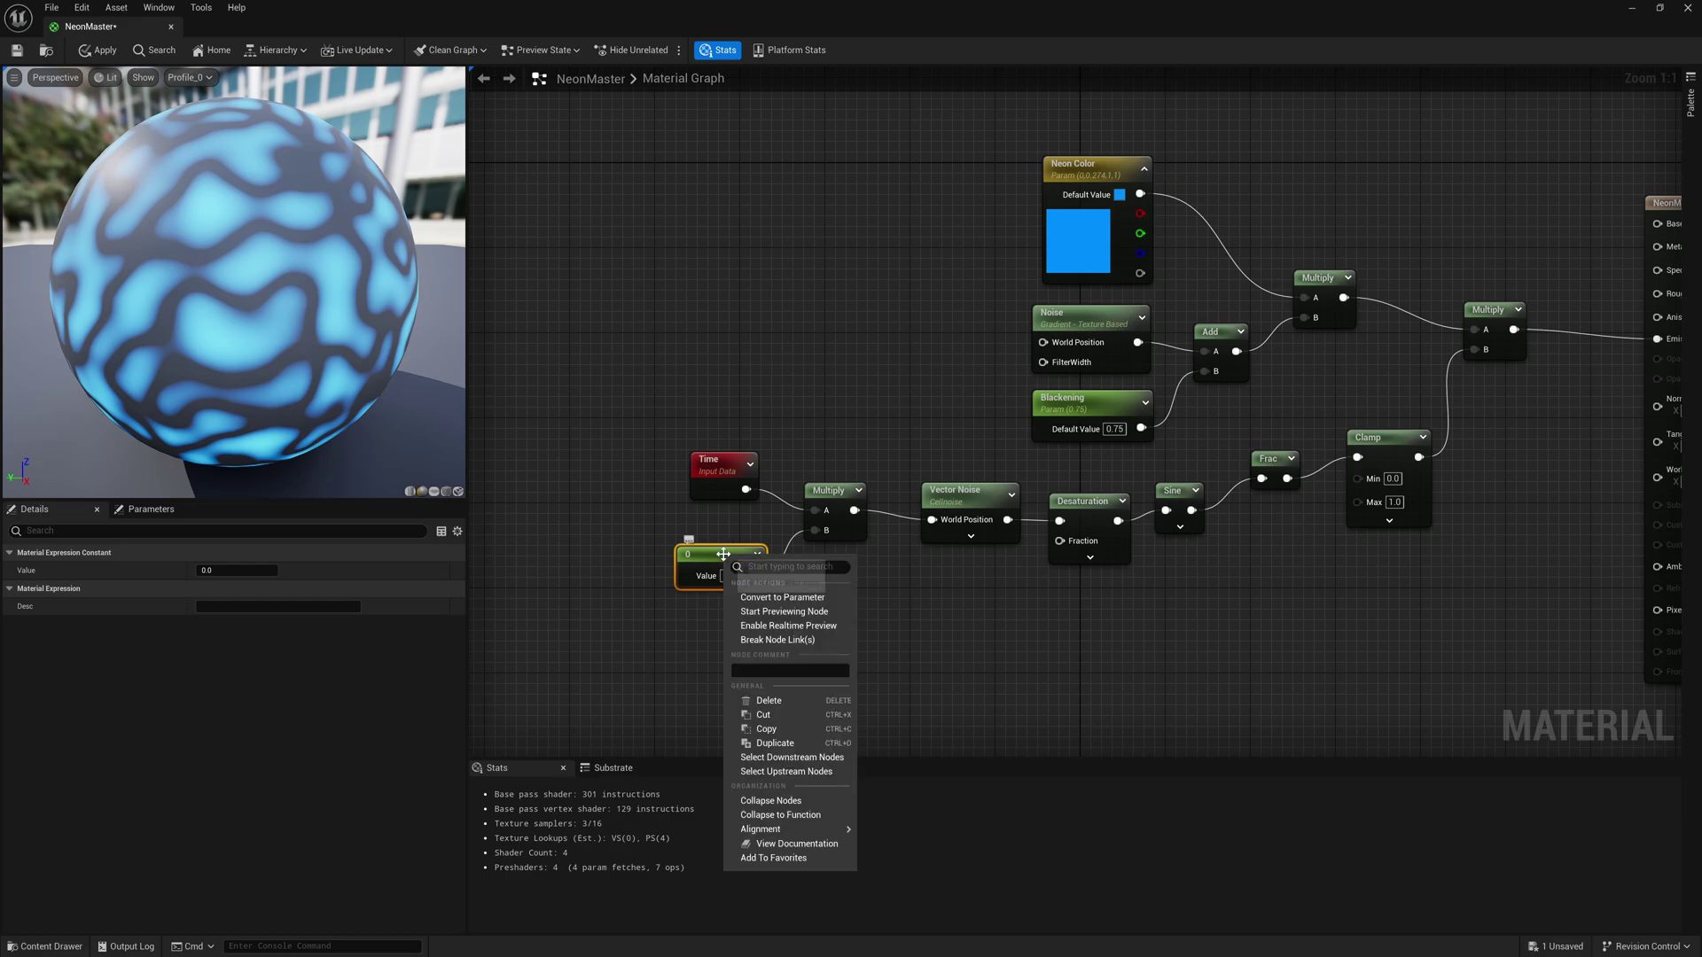
{"action": "left_click", "coordinate": [817, 600]}
{"action": "type", "text": "FLcik"}
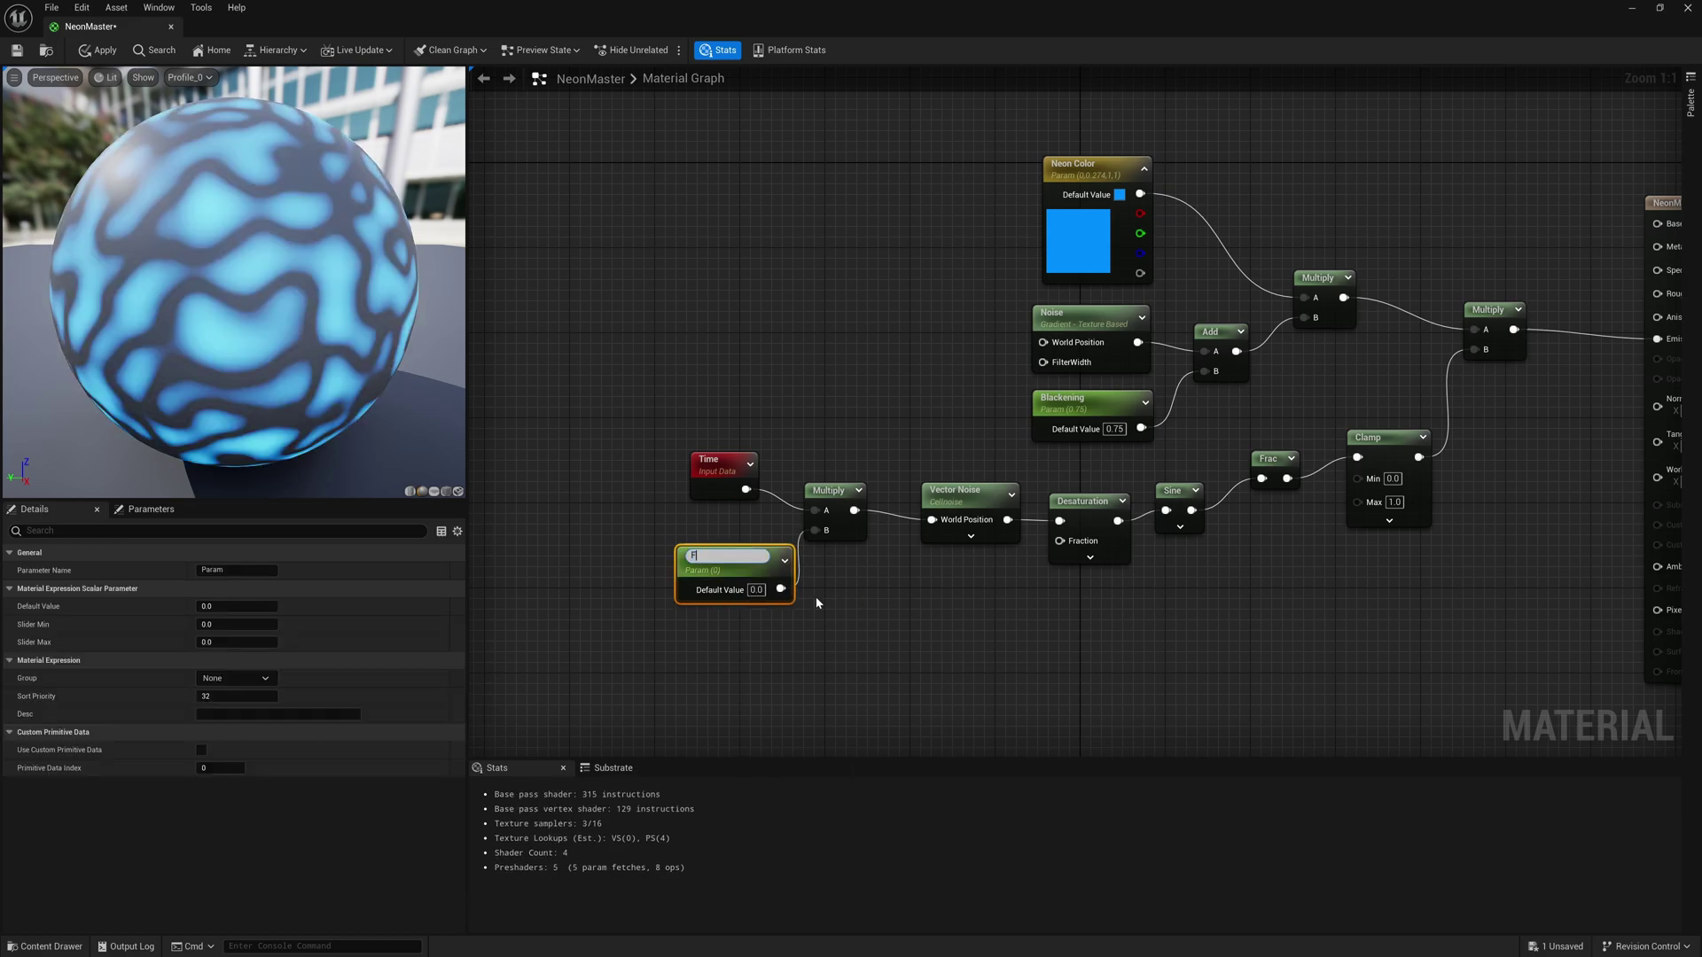
{"action": "key", "text": "BackSpace"}
{"action": "key", "text": "BackSpace"}
{"action": "key", "text": "BackSpace"}
{"action": "key", "text": "BackSpace"}
{"action": "type", "text": "licker Speed"}
{"action": "key", "text": "Return"}
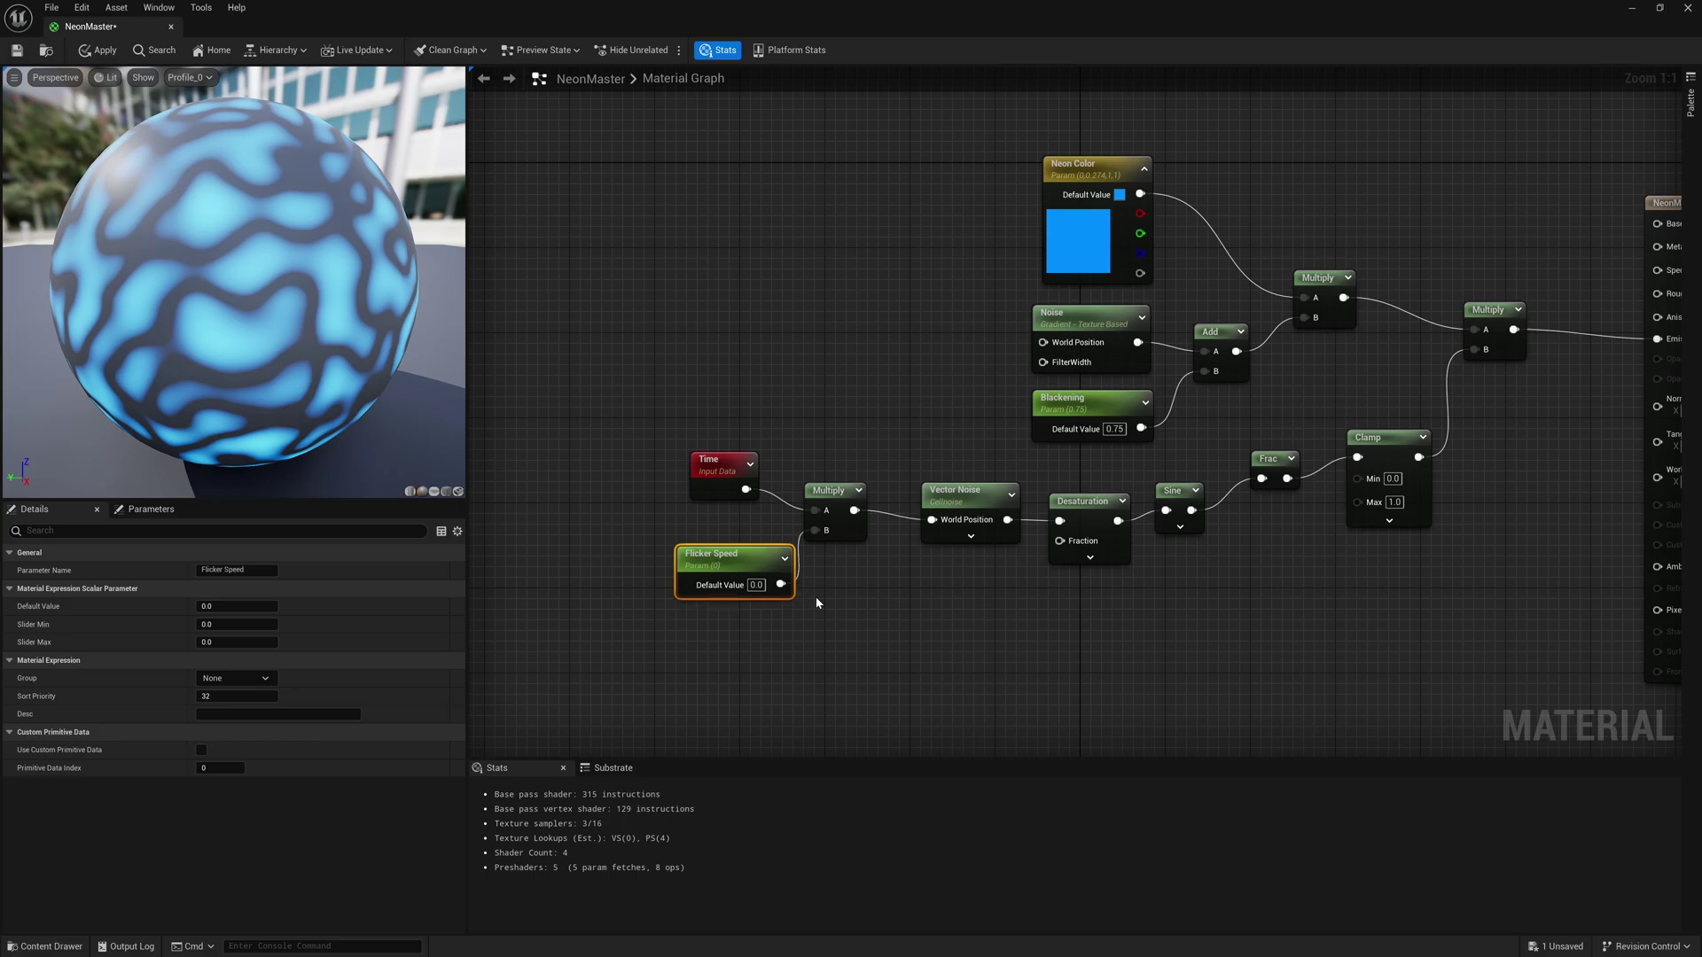
{"action": "left_click_drag", "start_coordinate": [760, 567], "coordinate": [738, 556]}
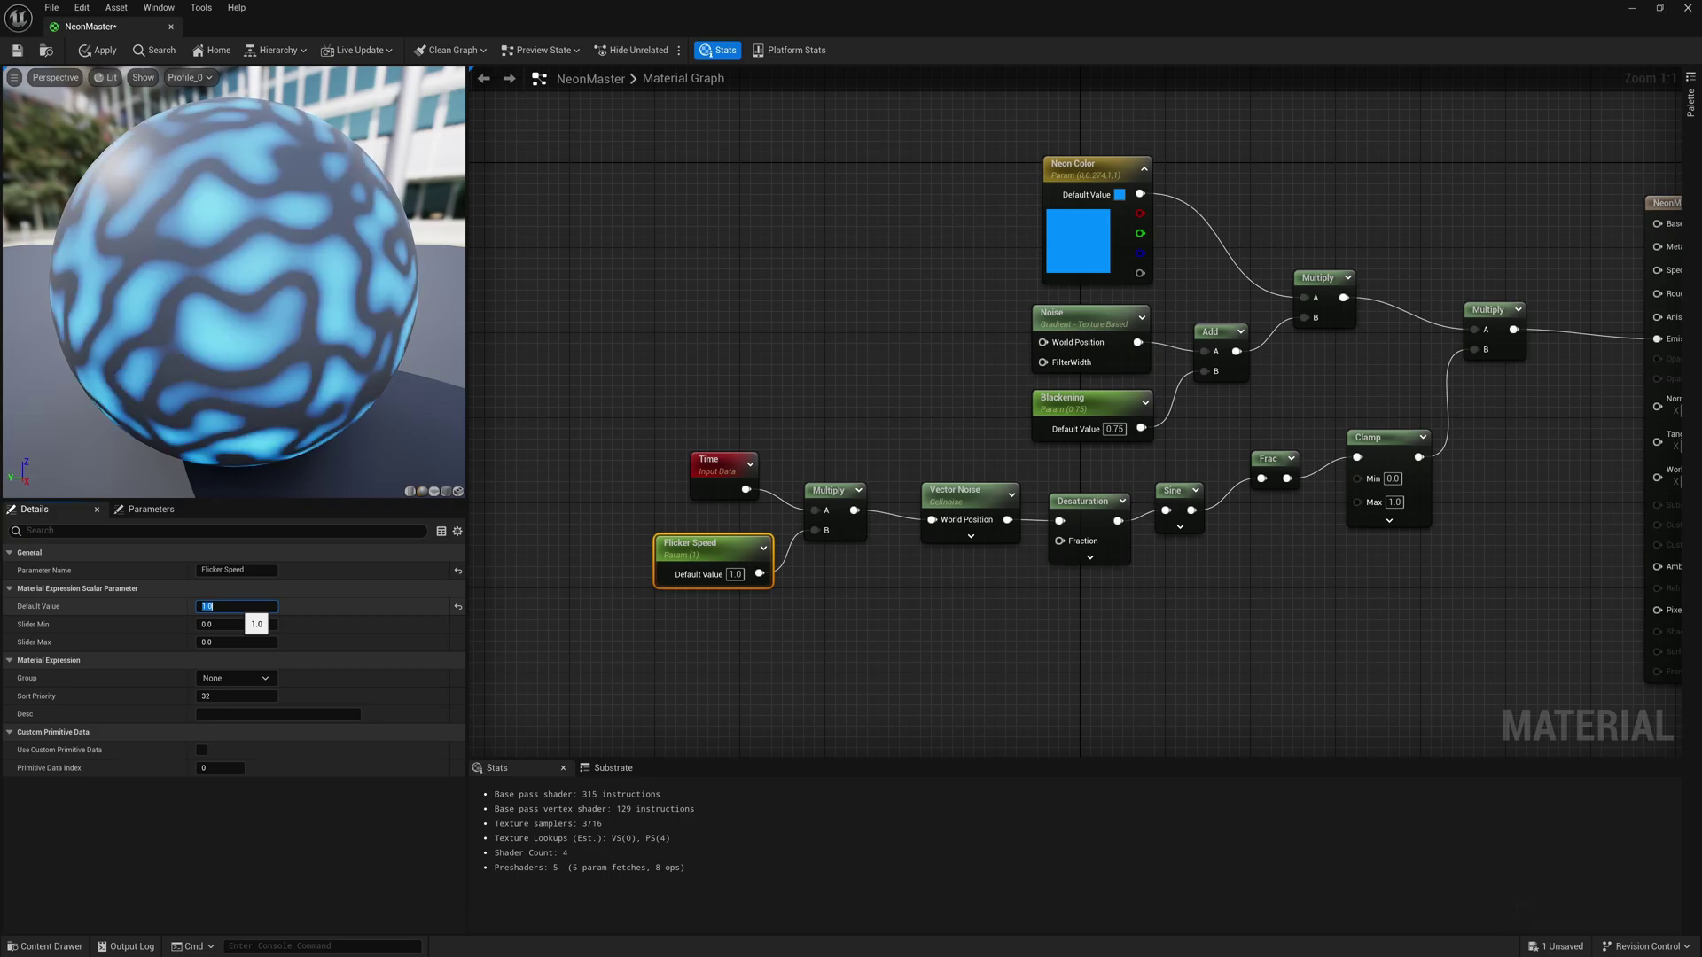
{"action": "key", "text": "Return"}
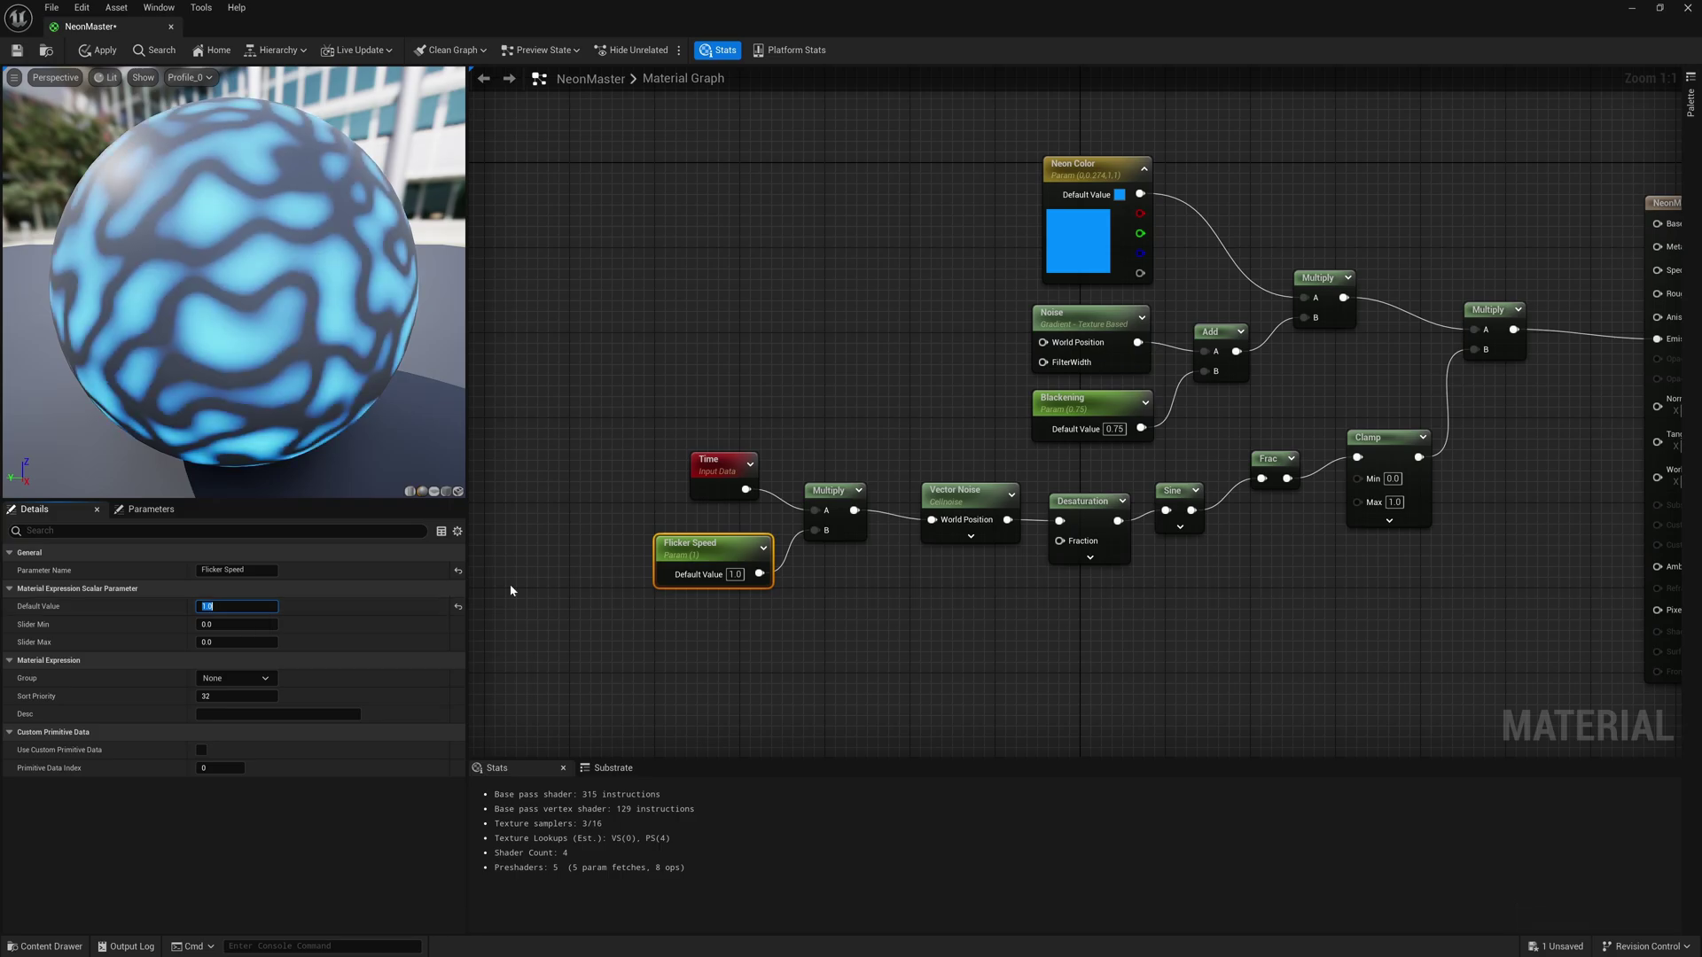
- Set the Vector Noise node's function to Perlin Curl
{"action": "left_click", "coordinate": [977, 497]}
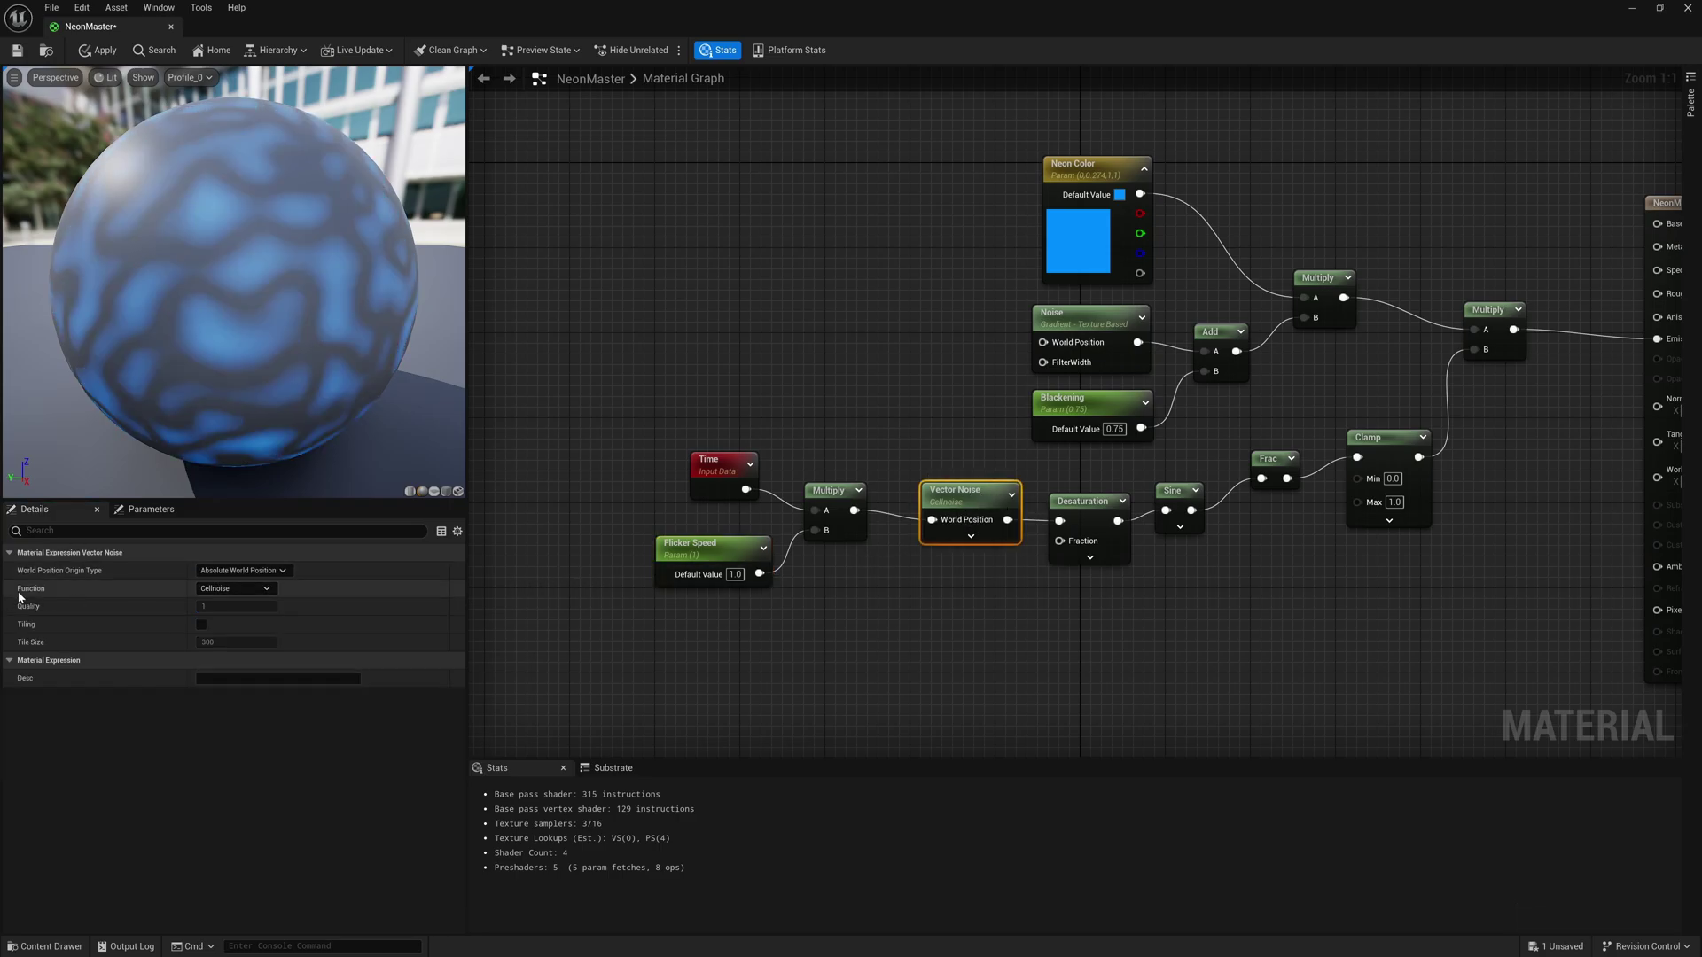
{"action": "left_click", "coordinate": [249, 589]}
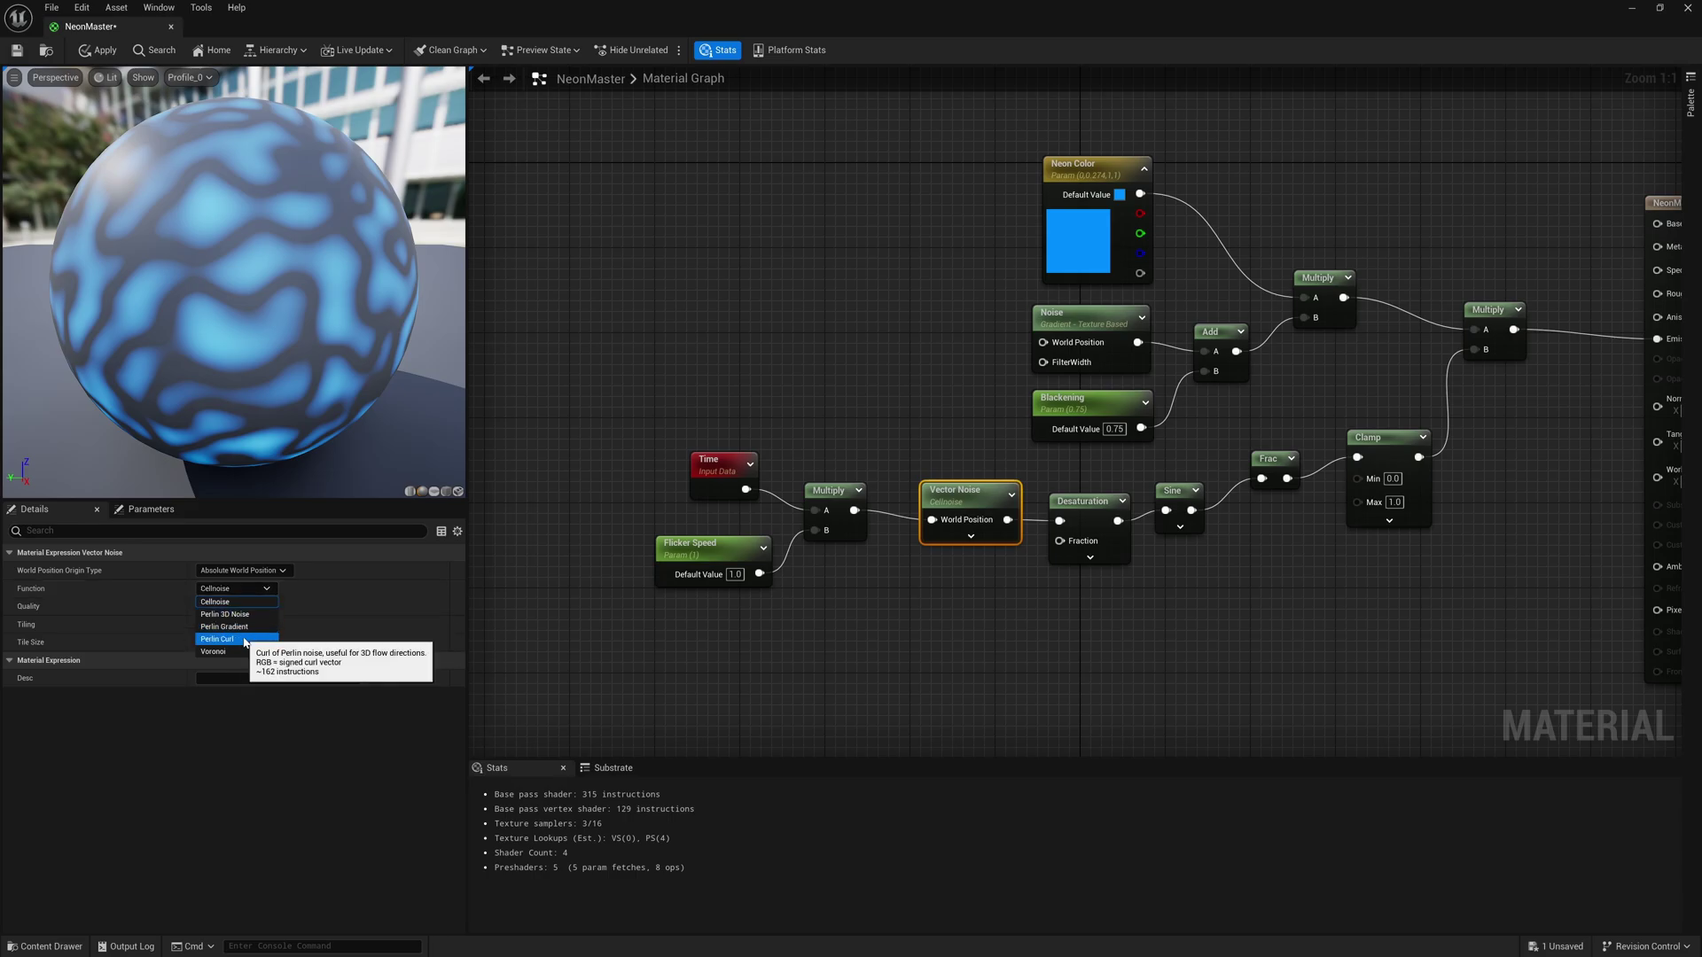
{"action": "left_click", "coordinate": [246, 642]}
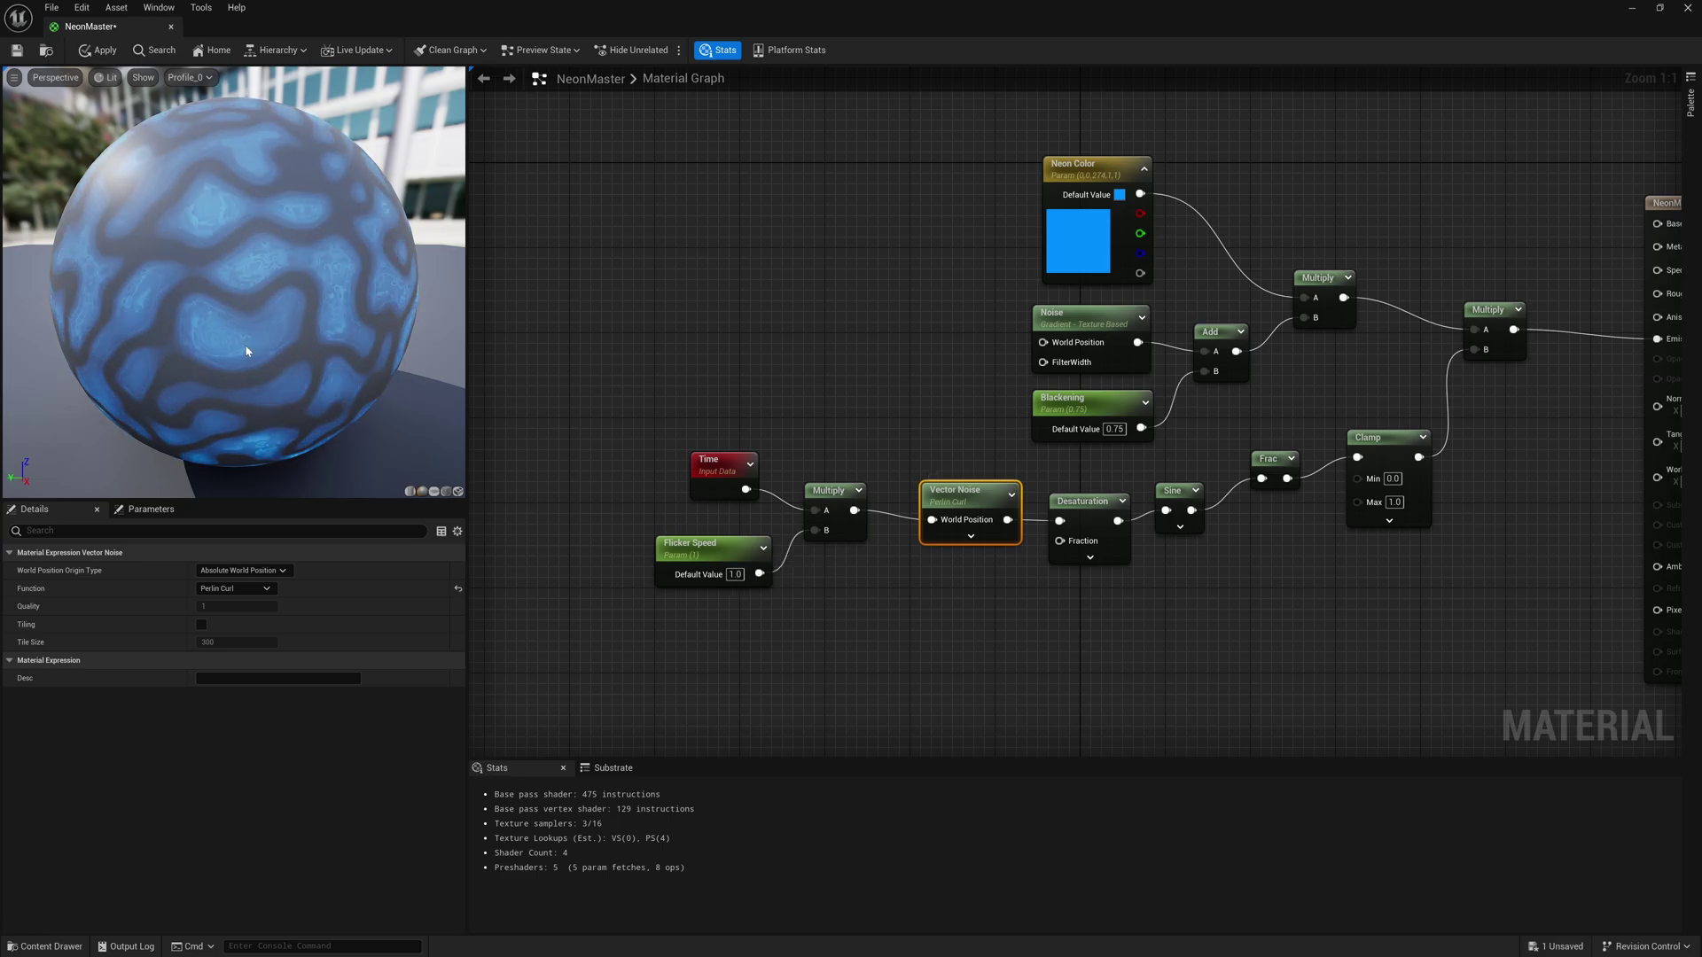
- Set the Clamp node's Min Default to 0.7
{"action": "left_click", "coordinate": [1385, 437]}
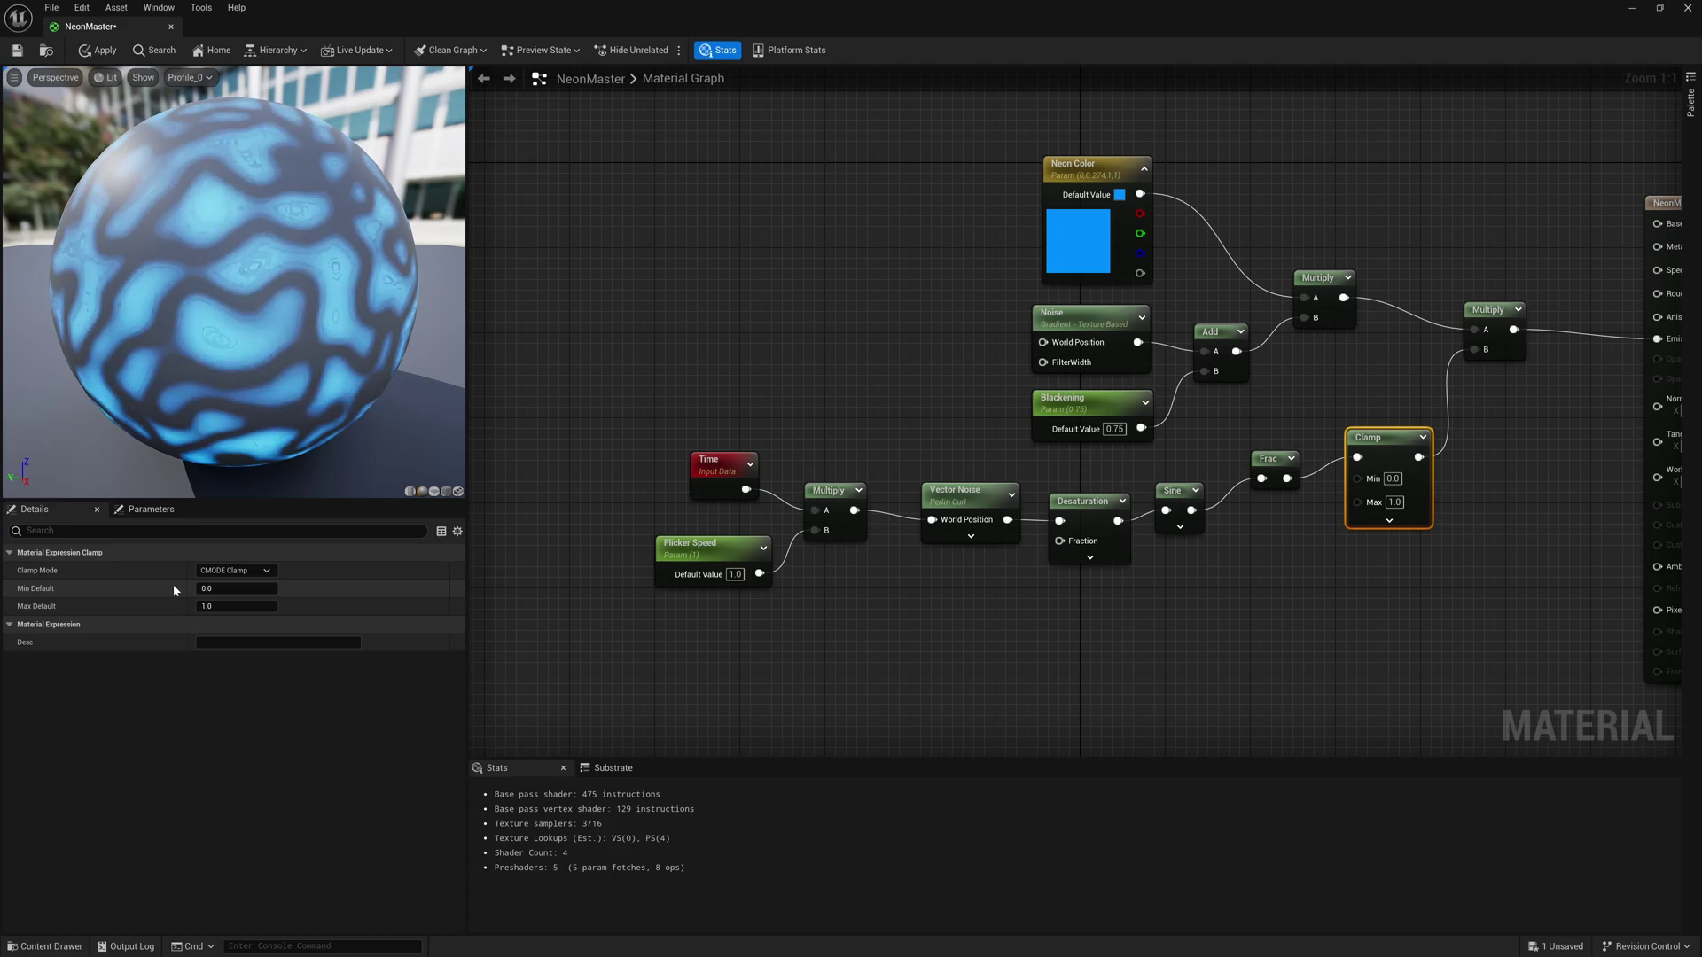
{"action": "left_click", "coordinate": [204, 588]}
{"action": "type", "text": ".78"}
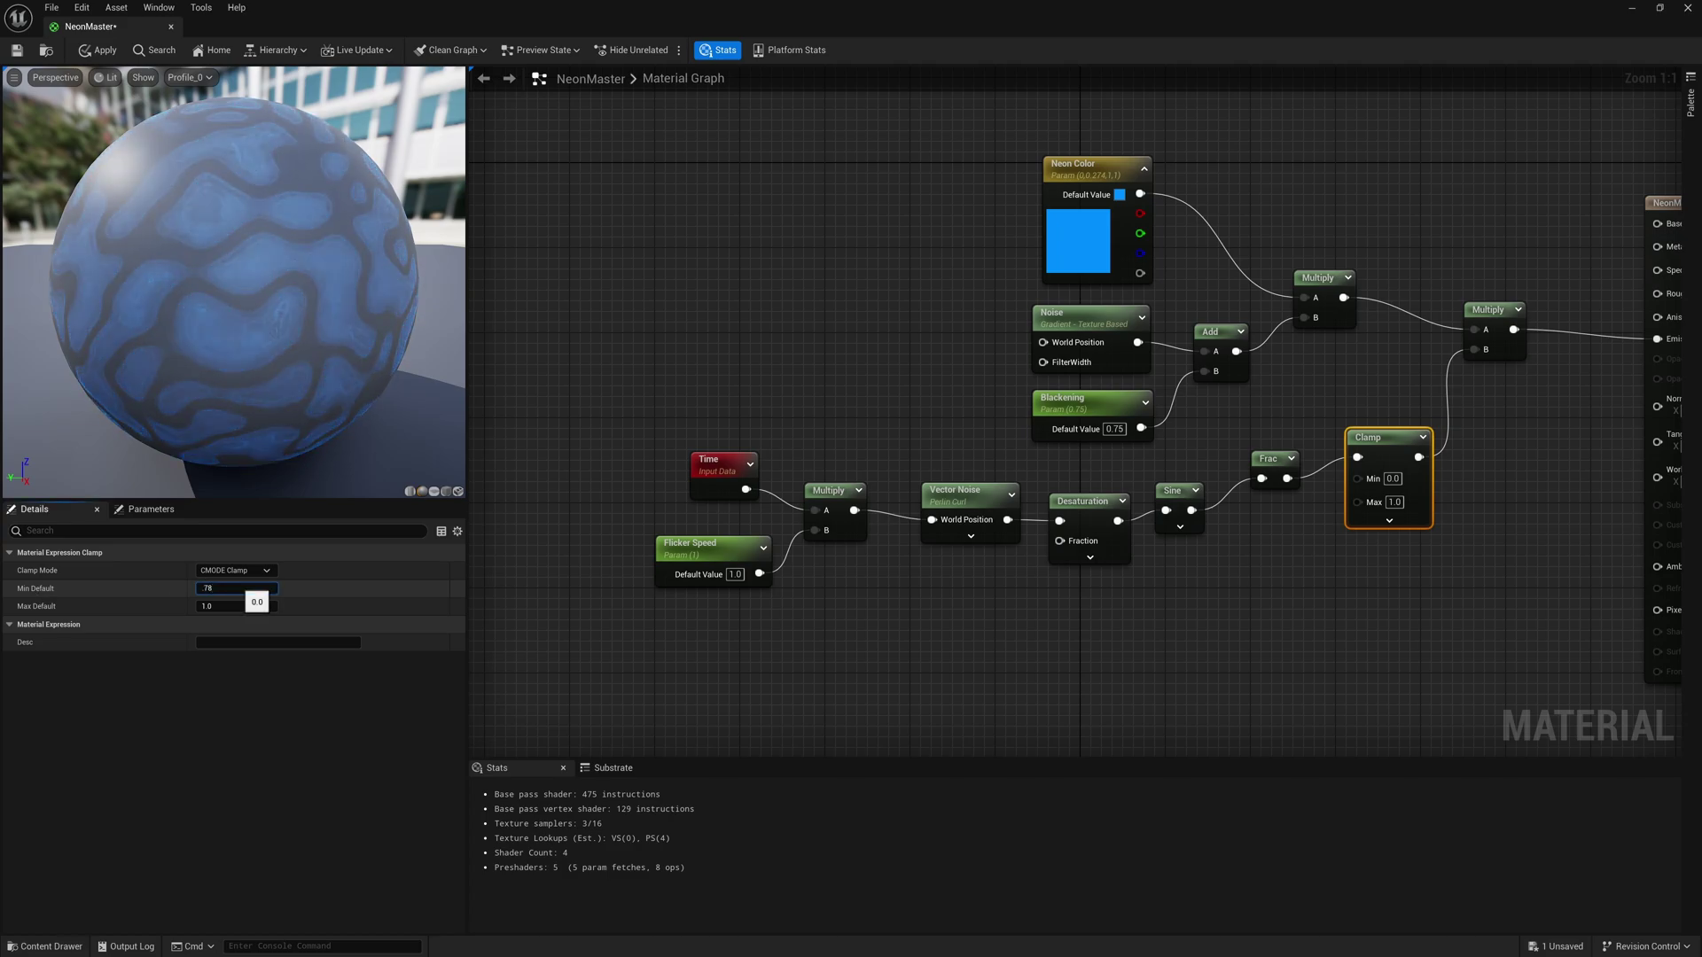
{"action": "key", "text": "Return"}
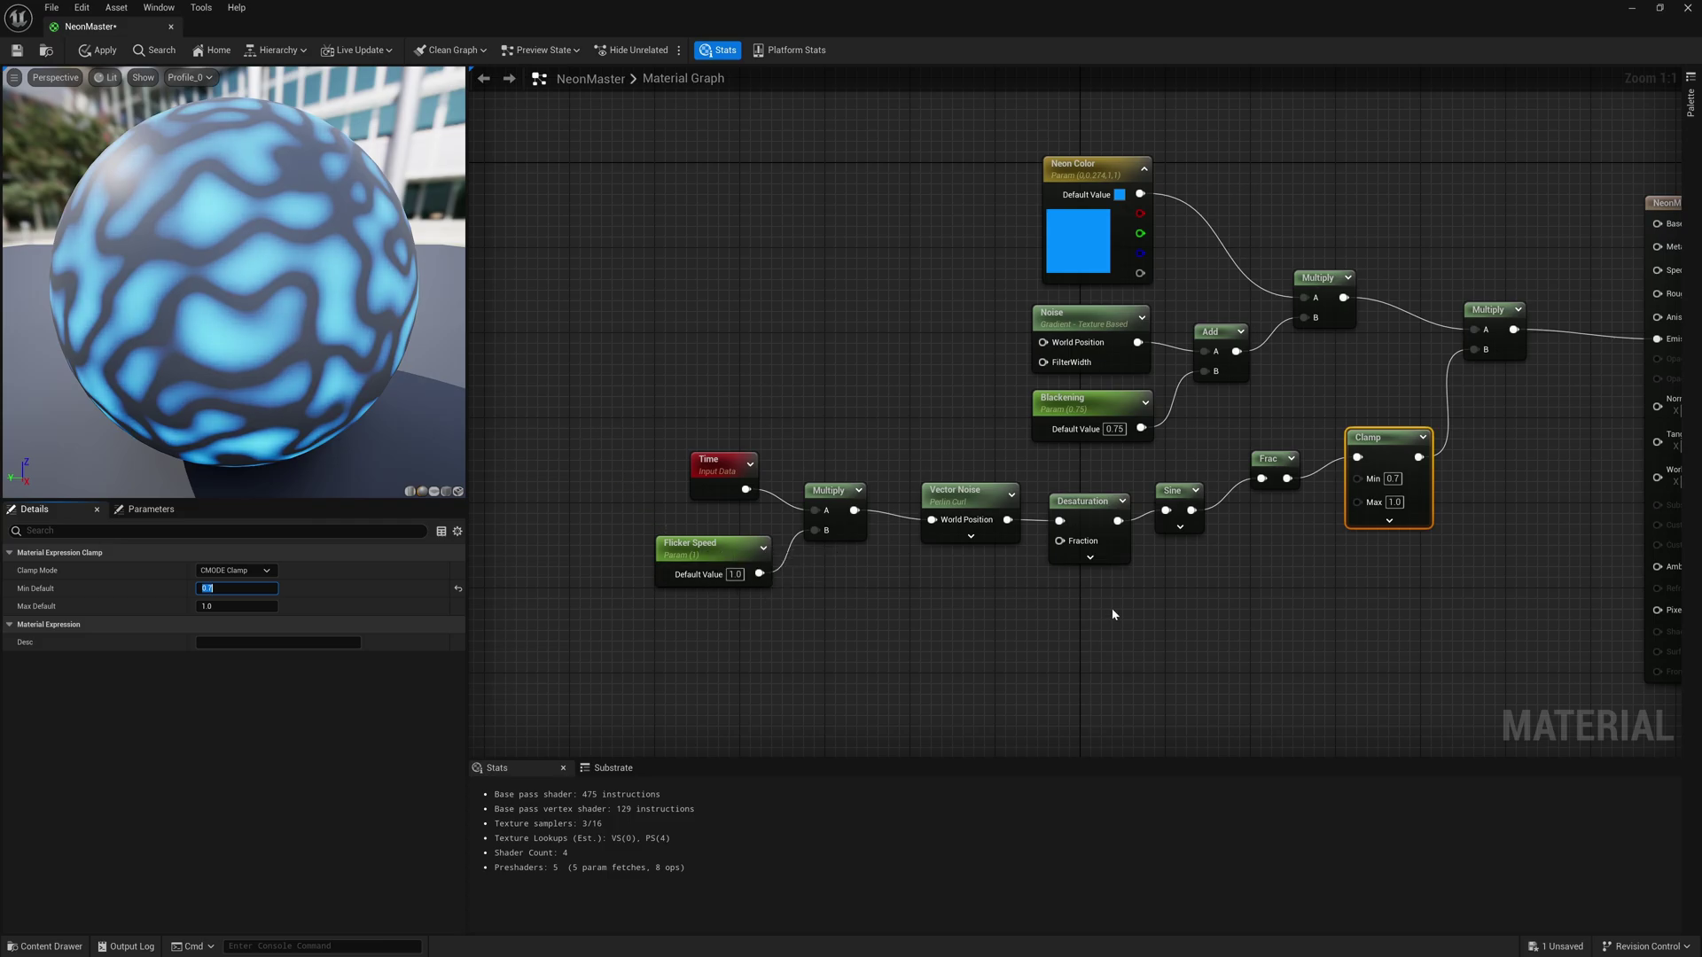
- Create a Constant node below Frac and connect it to the Clamp node's Min input
{"action": "left_click", "coordinate": [1230, 587]}
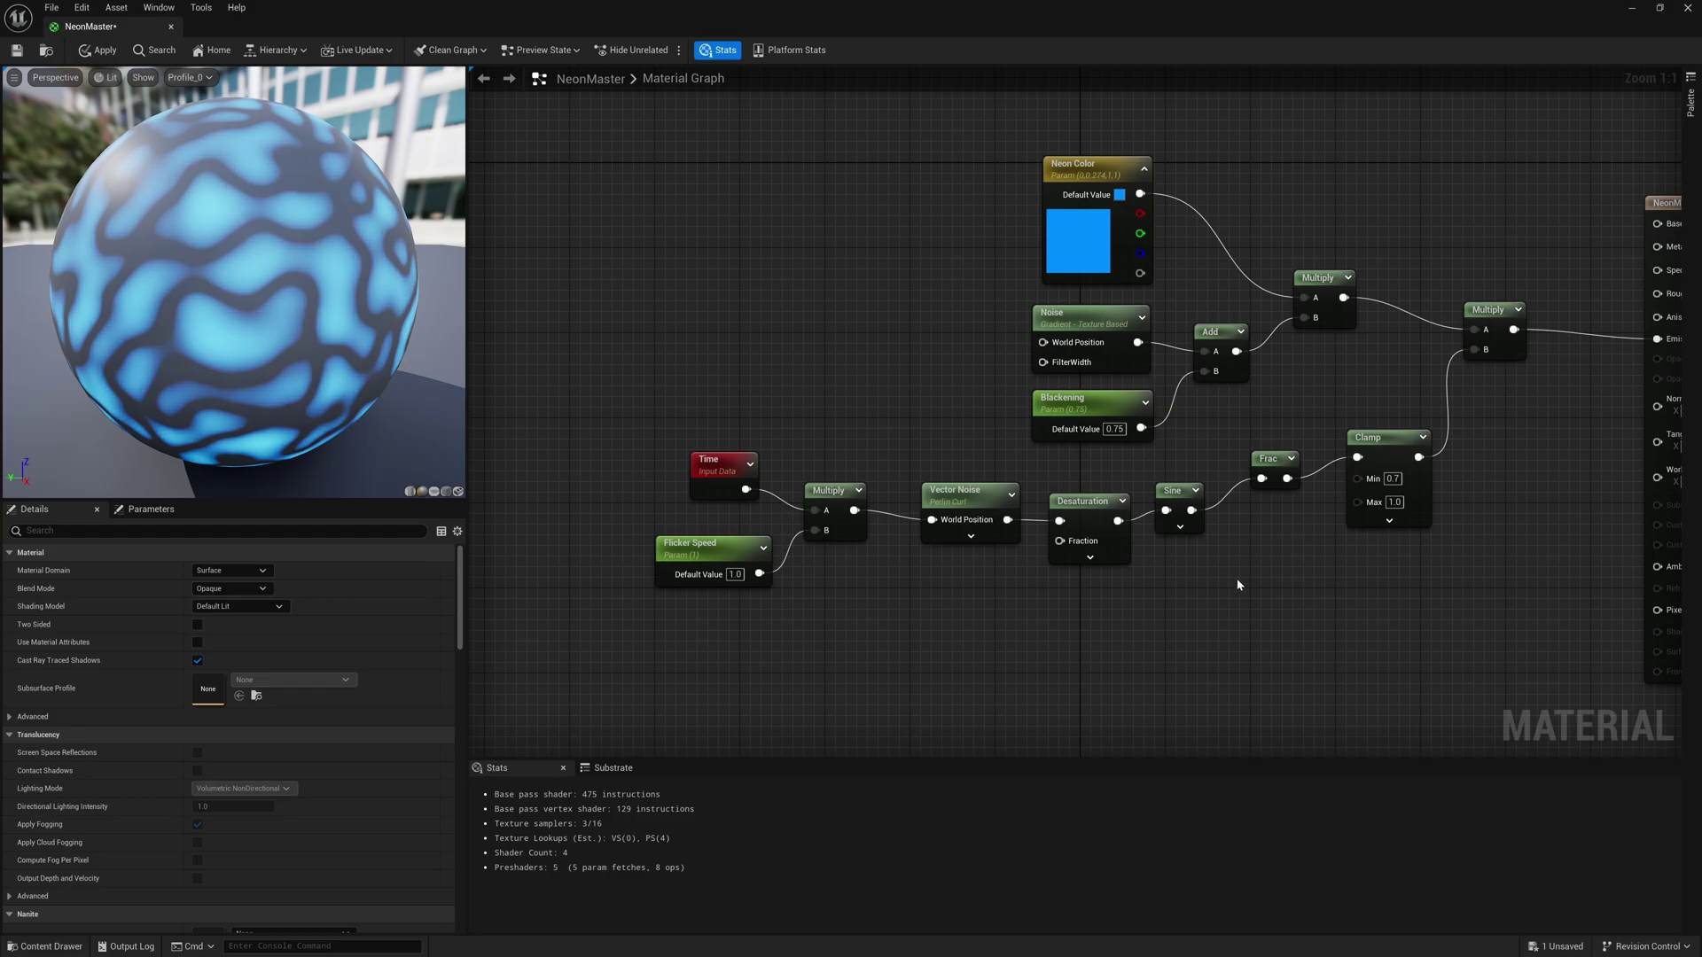
{"action": "left_click", "coordinate": [1246, 571]}
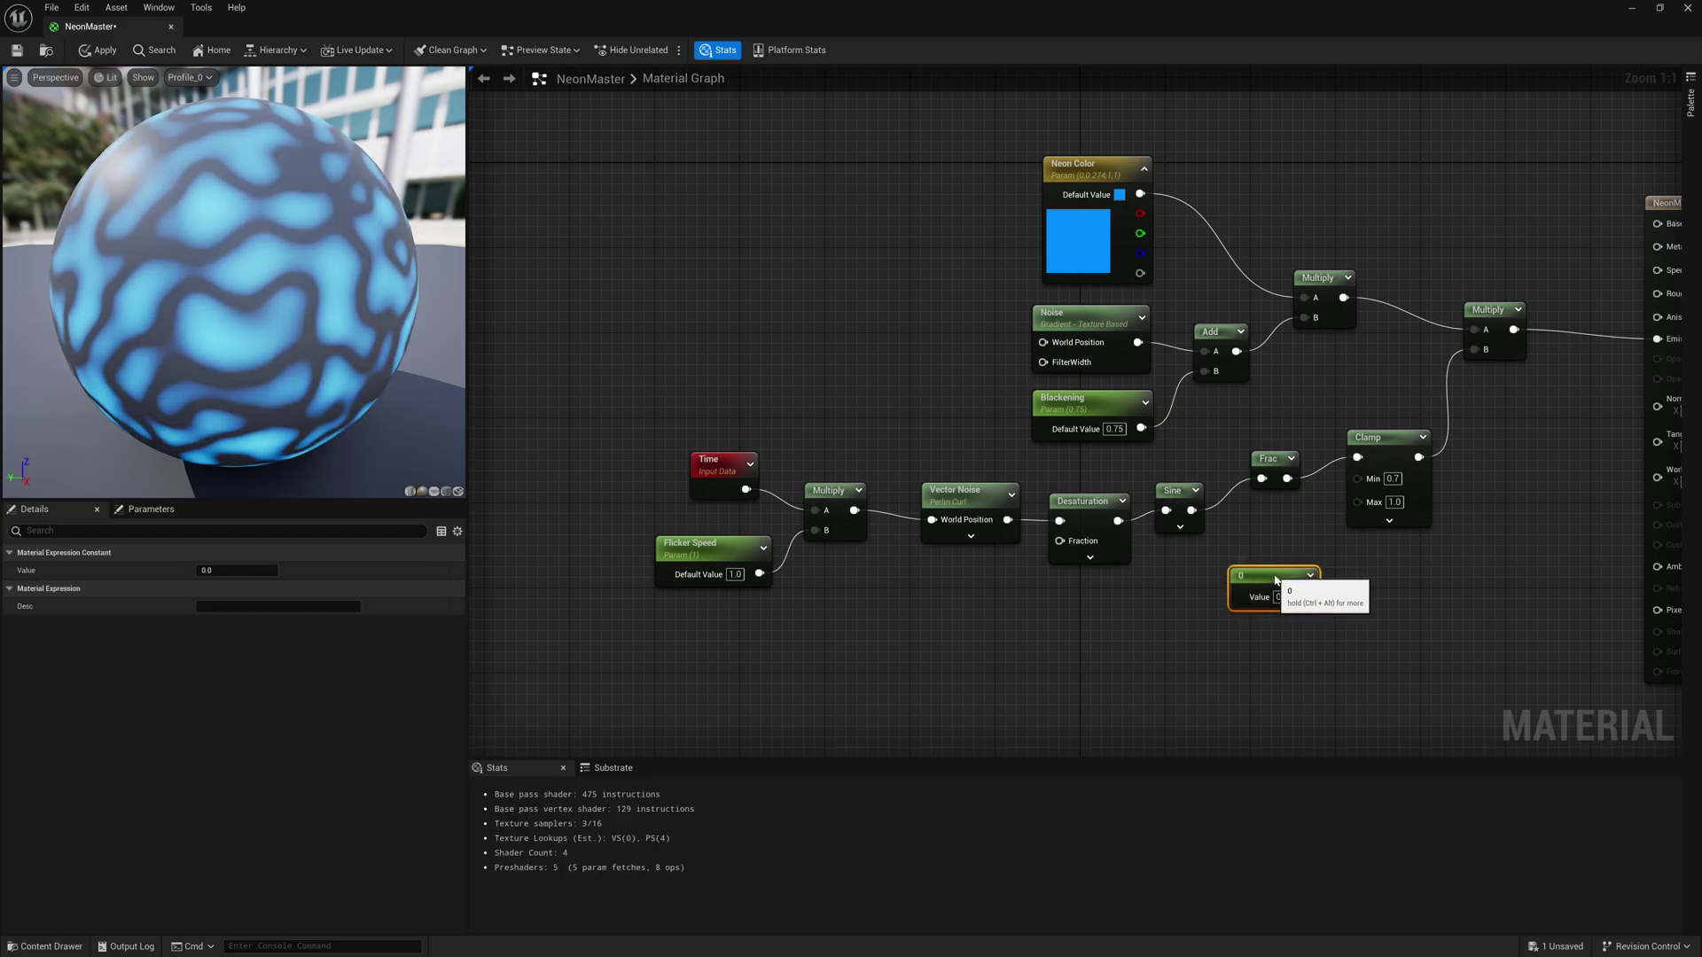
{"action": "left_click_drag", "start_coordinate": [1314, 604], "coordinate": [1363, 483]}
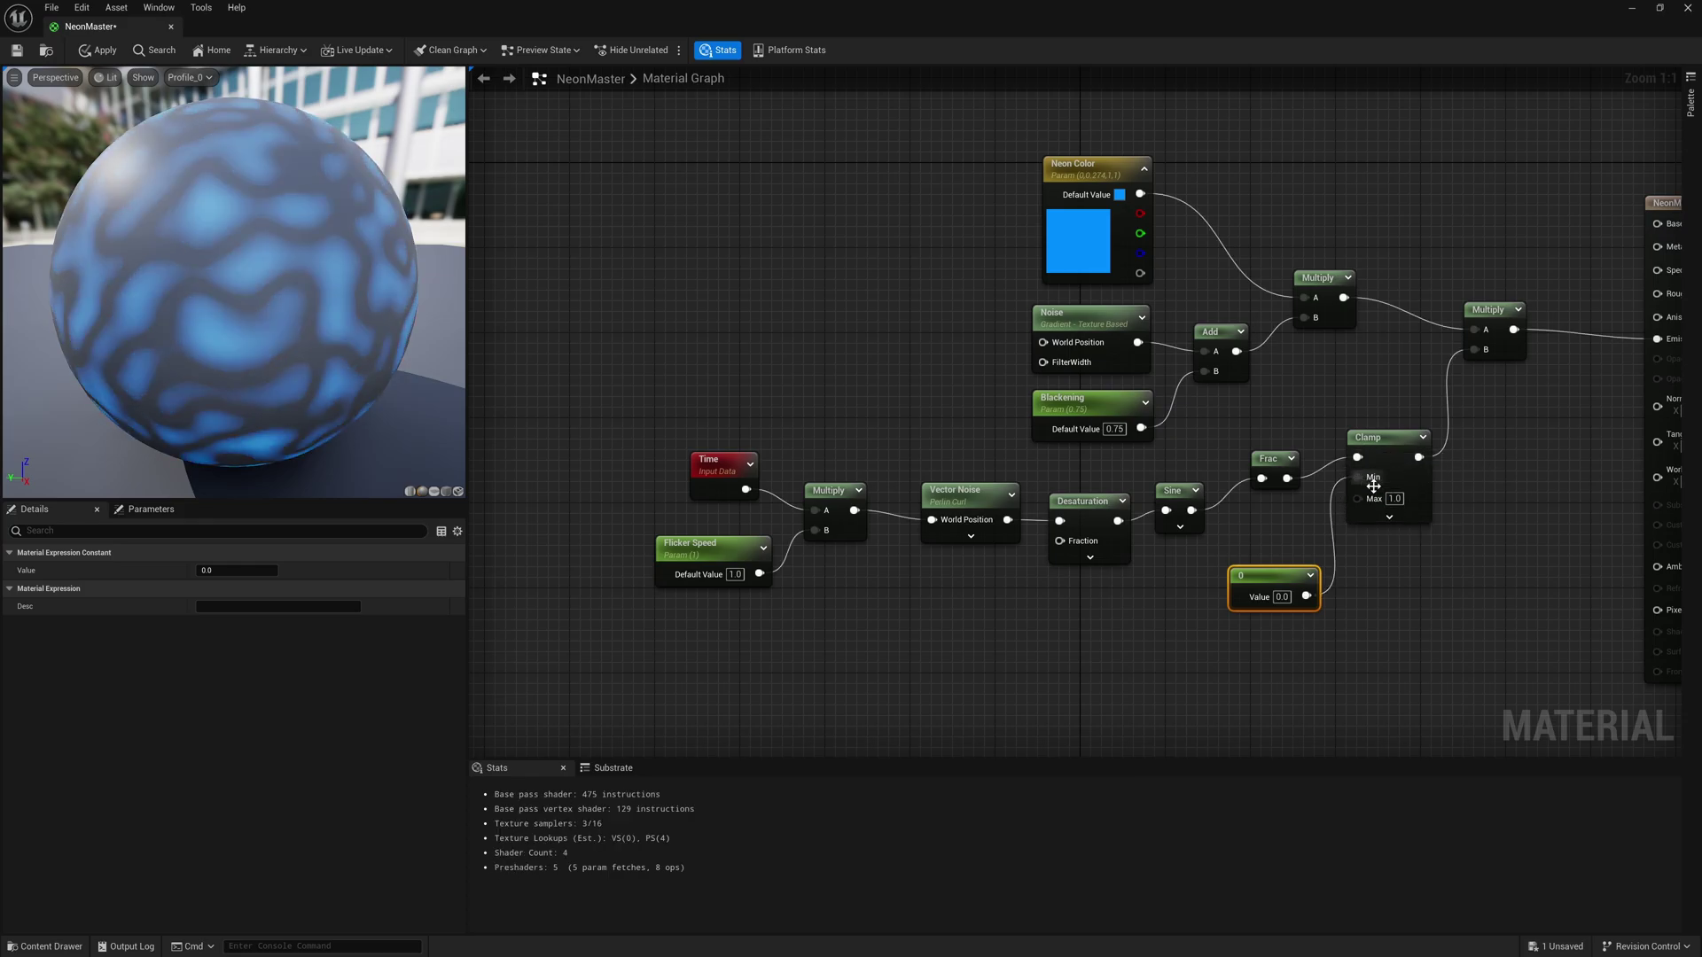
- Convert the constant feeding Clamp's Min input to a parameter named Light Stabilizer
{"action": "right_click", "coordinate": [1267, 577]}
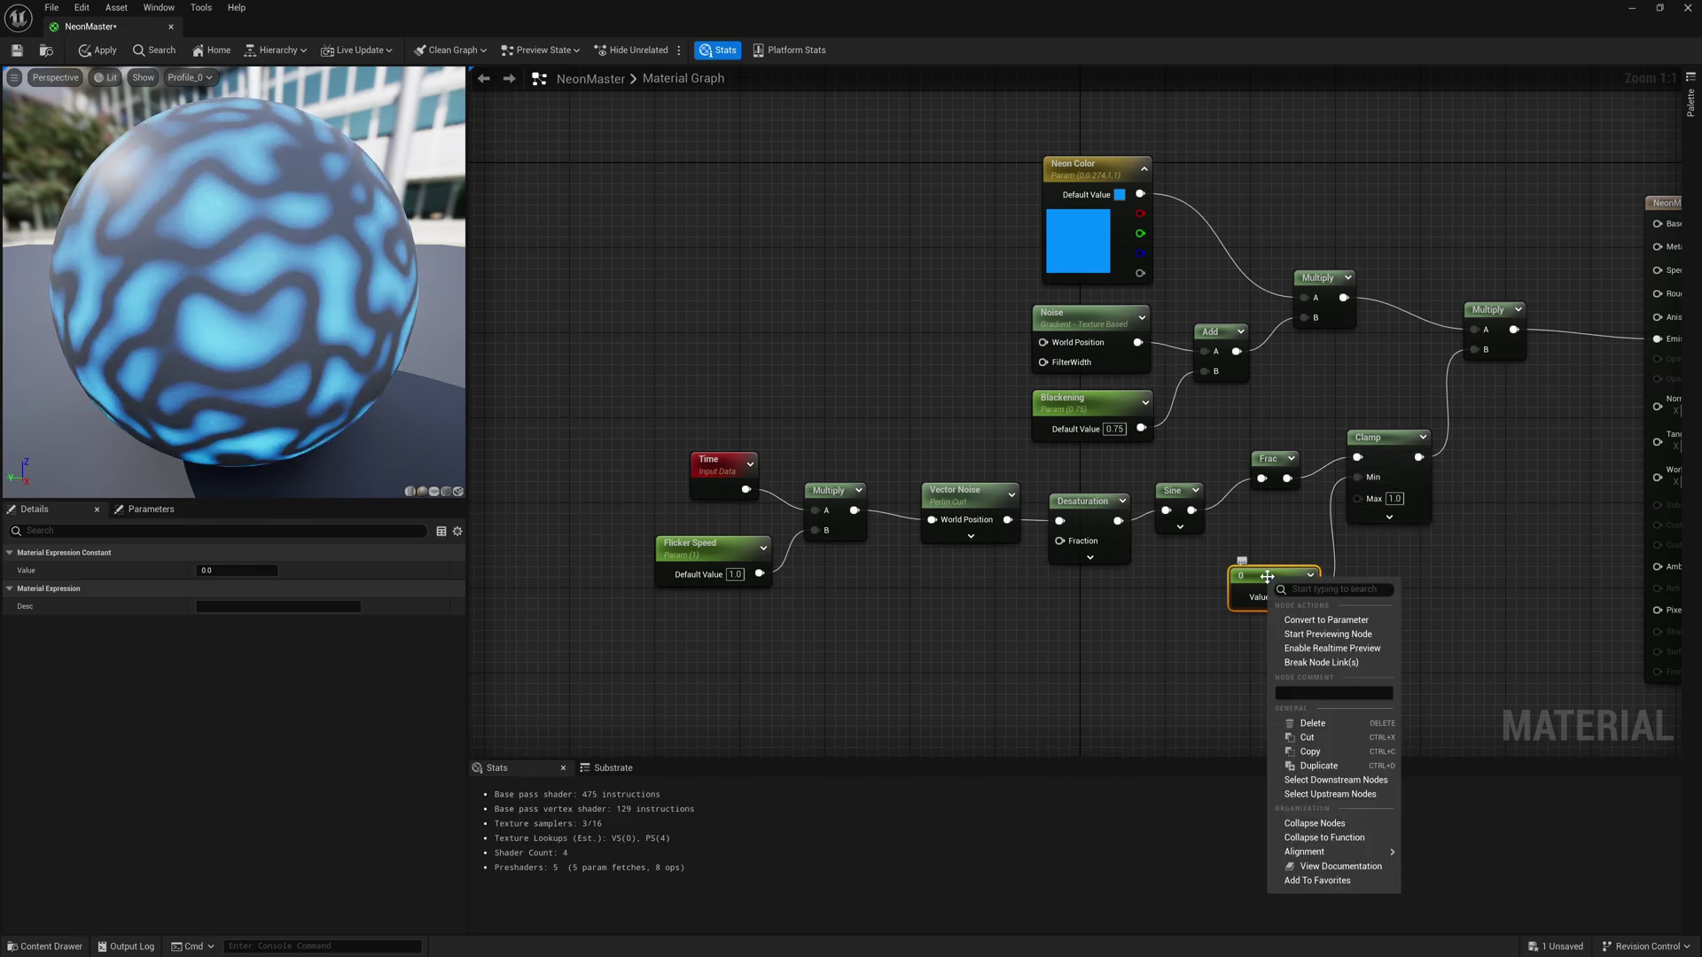
{"action": "left_click", "coordinate": [1327, 621]}
{"action": "type", "text": "Li"}
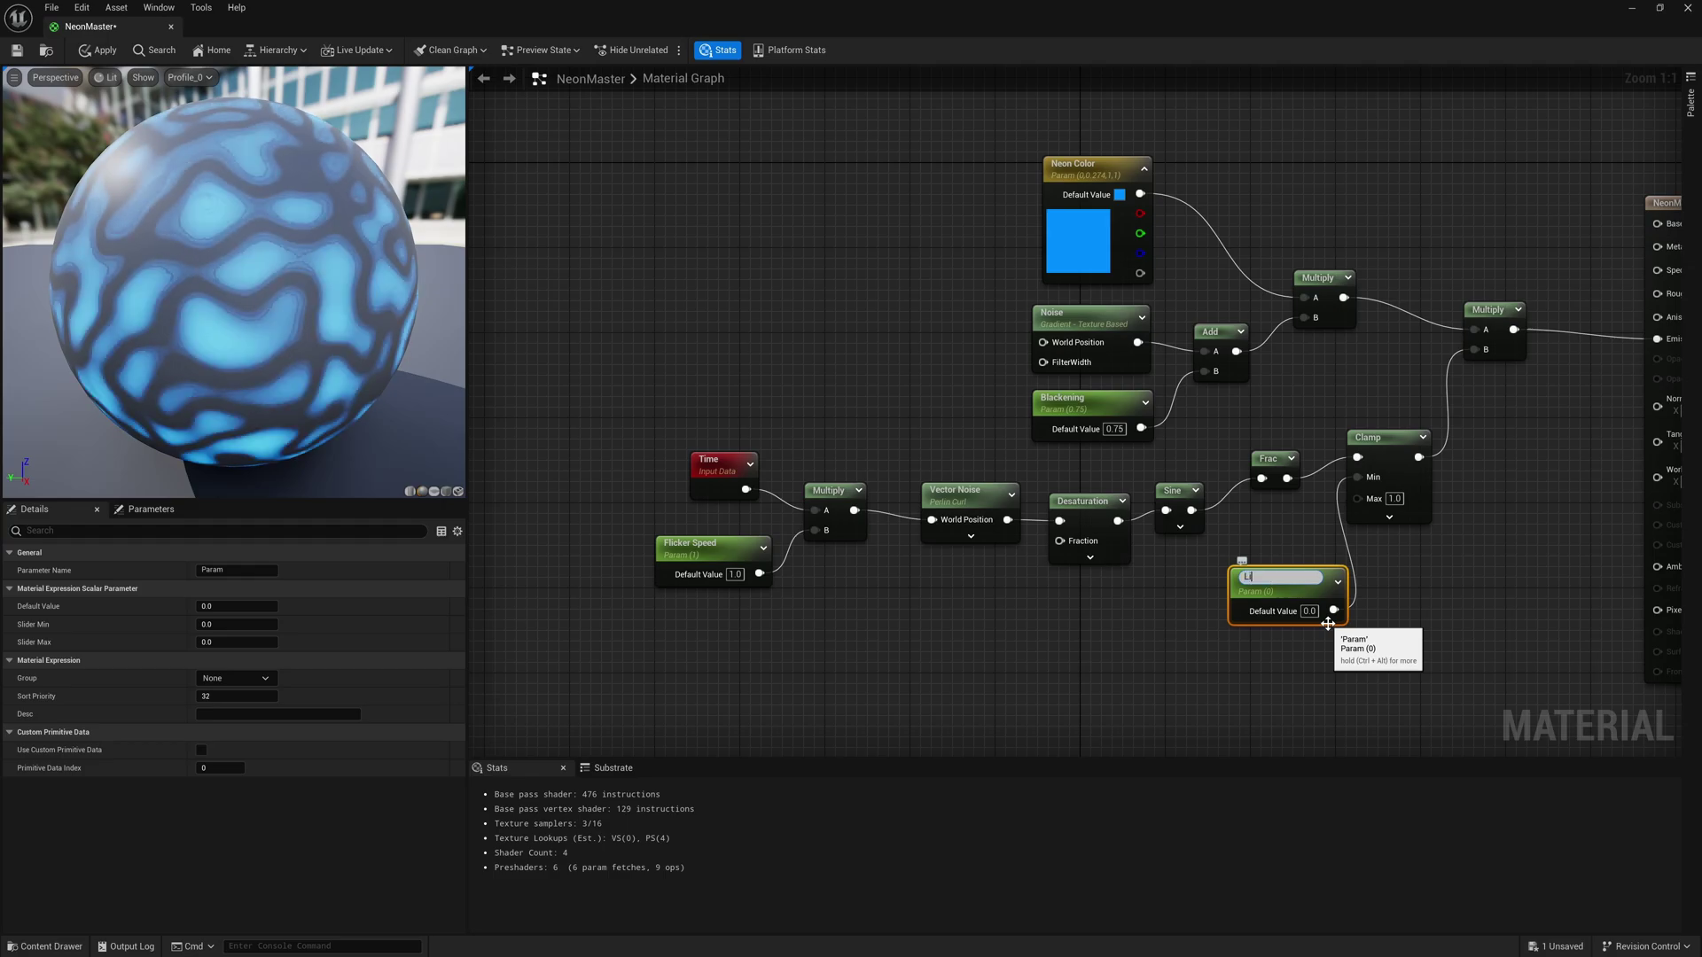
{"action": "type", "text": "ght Stabilizer"}
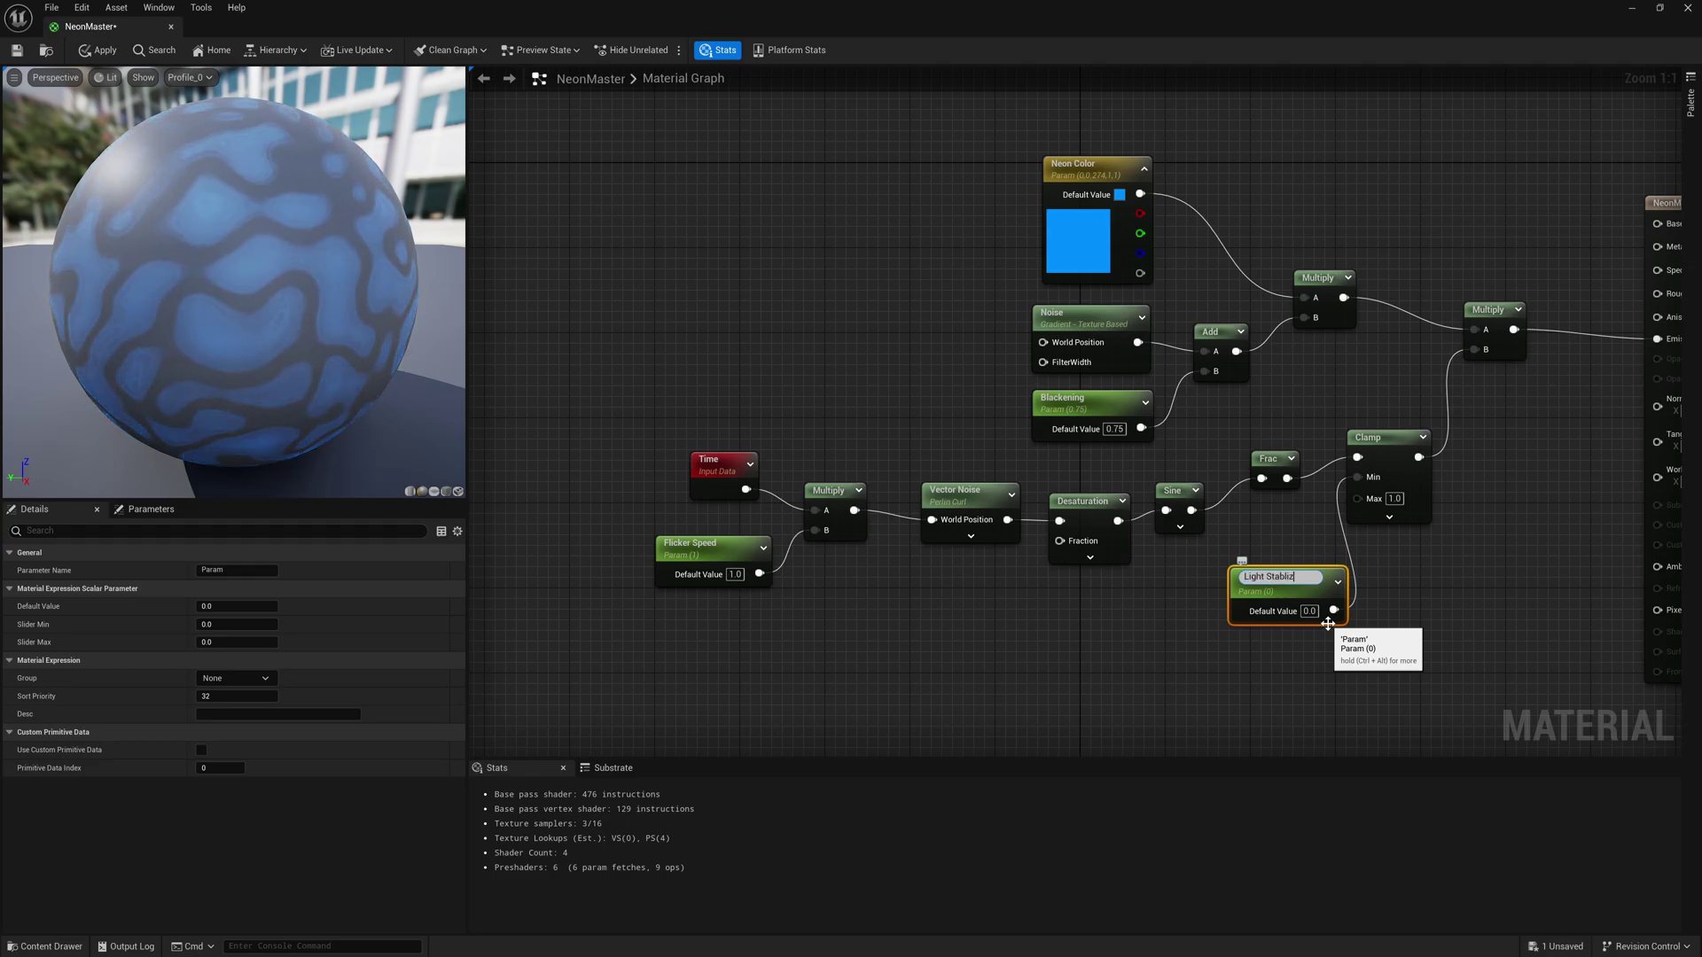
{"action": "key", "text": "Return"}
- Set the Light Stabilizer parameter's default value to 0.4 and save the material
{"action": "left_click", "coordinate": [236, 606]}
{"action": "type", "text": "0.4"}
{"action": "key", "text": "Return"}
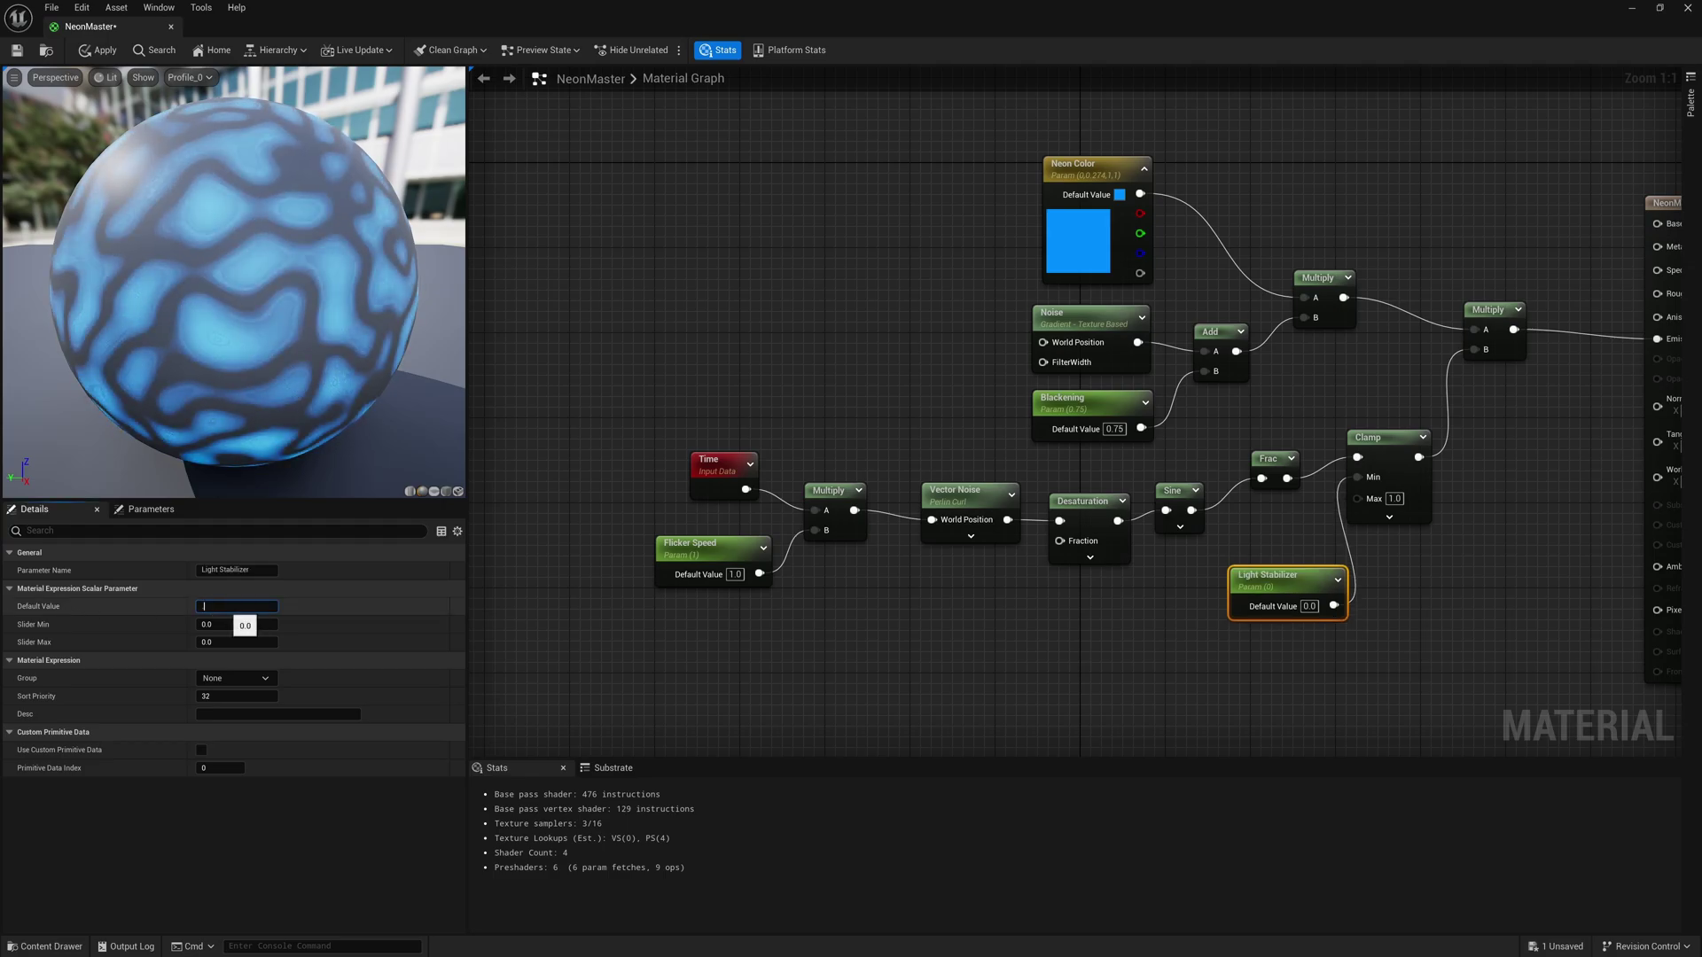
{"action": "key", "text": "ctrl+s"}
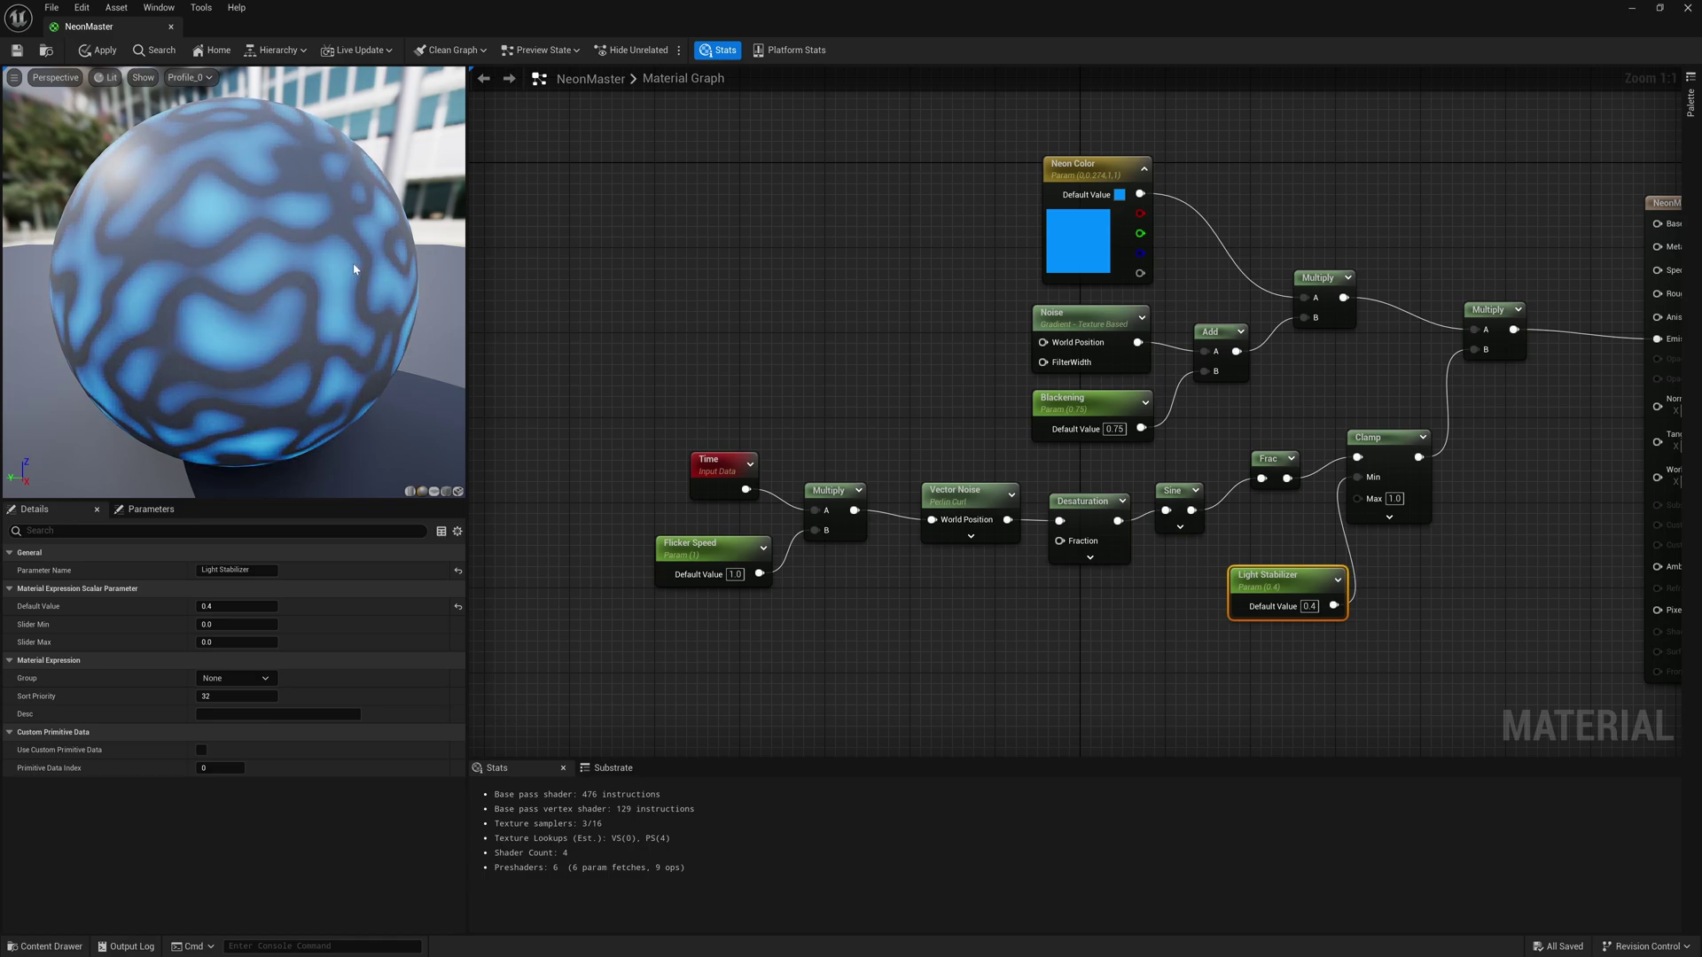
- Turn off Turbulence on the Noise node in the blackening branch and save the material
{"action": "left_click", "coordinate": [1087, 317]}
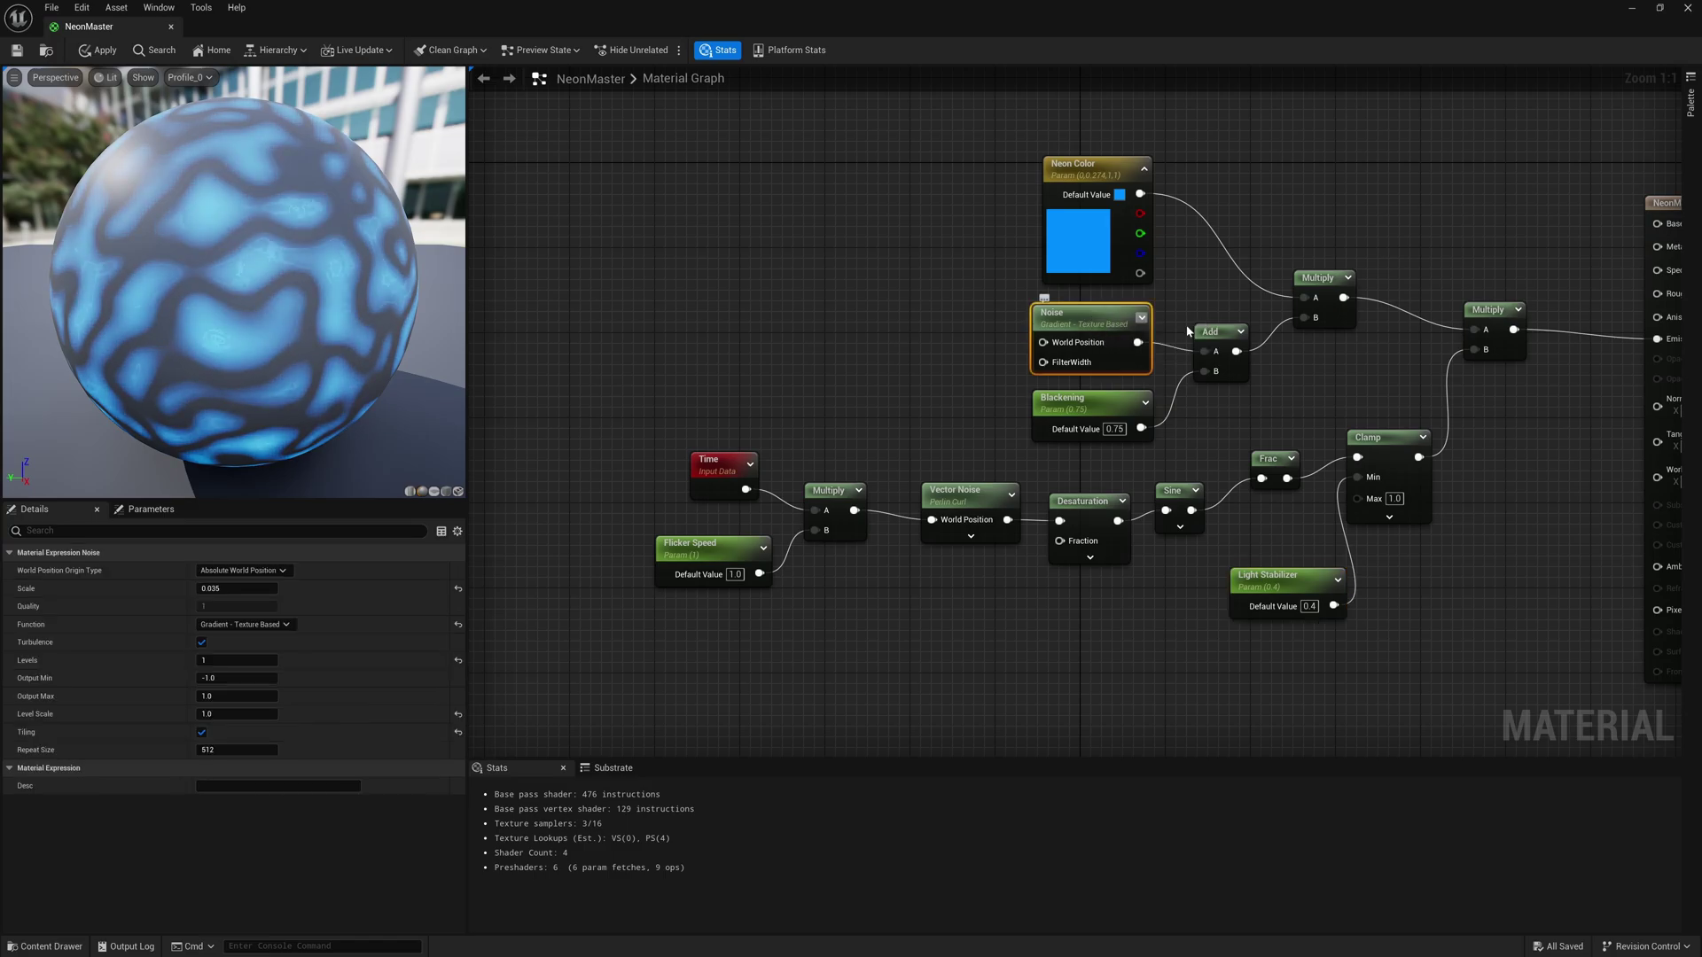
{"action": "left_click", "coordinate": [202, 643]}
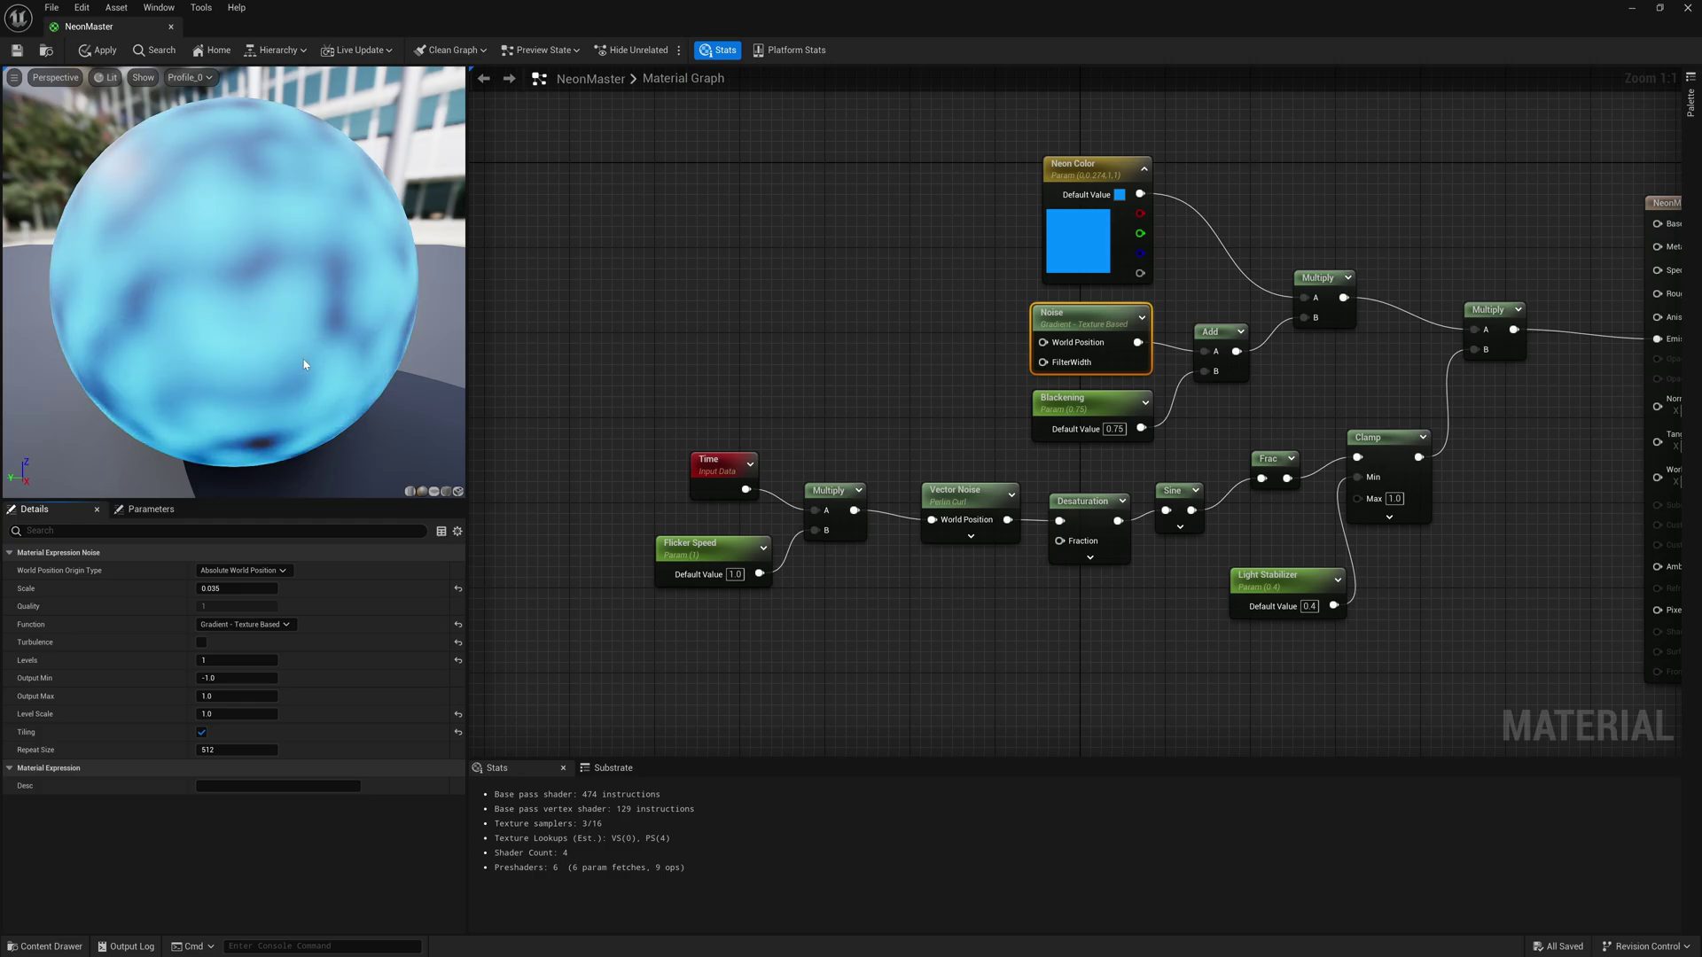
{"action": "left_click", "coordinate": [18, 51]}
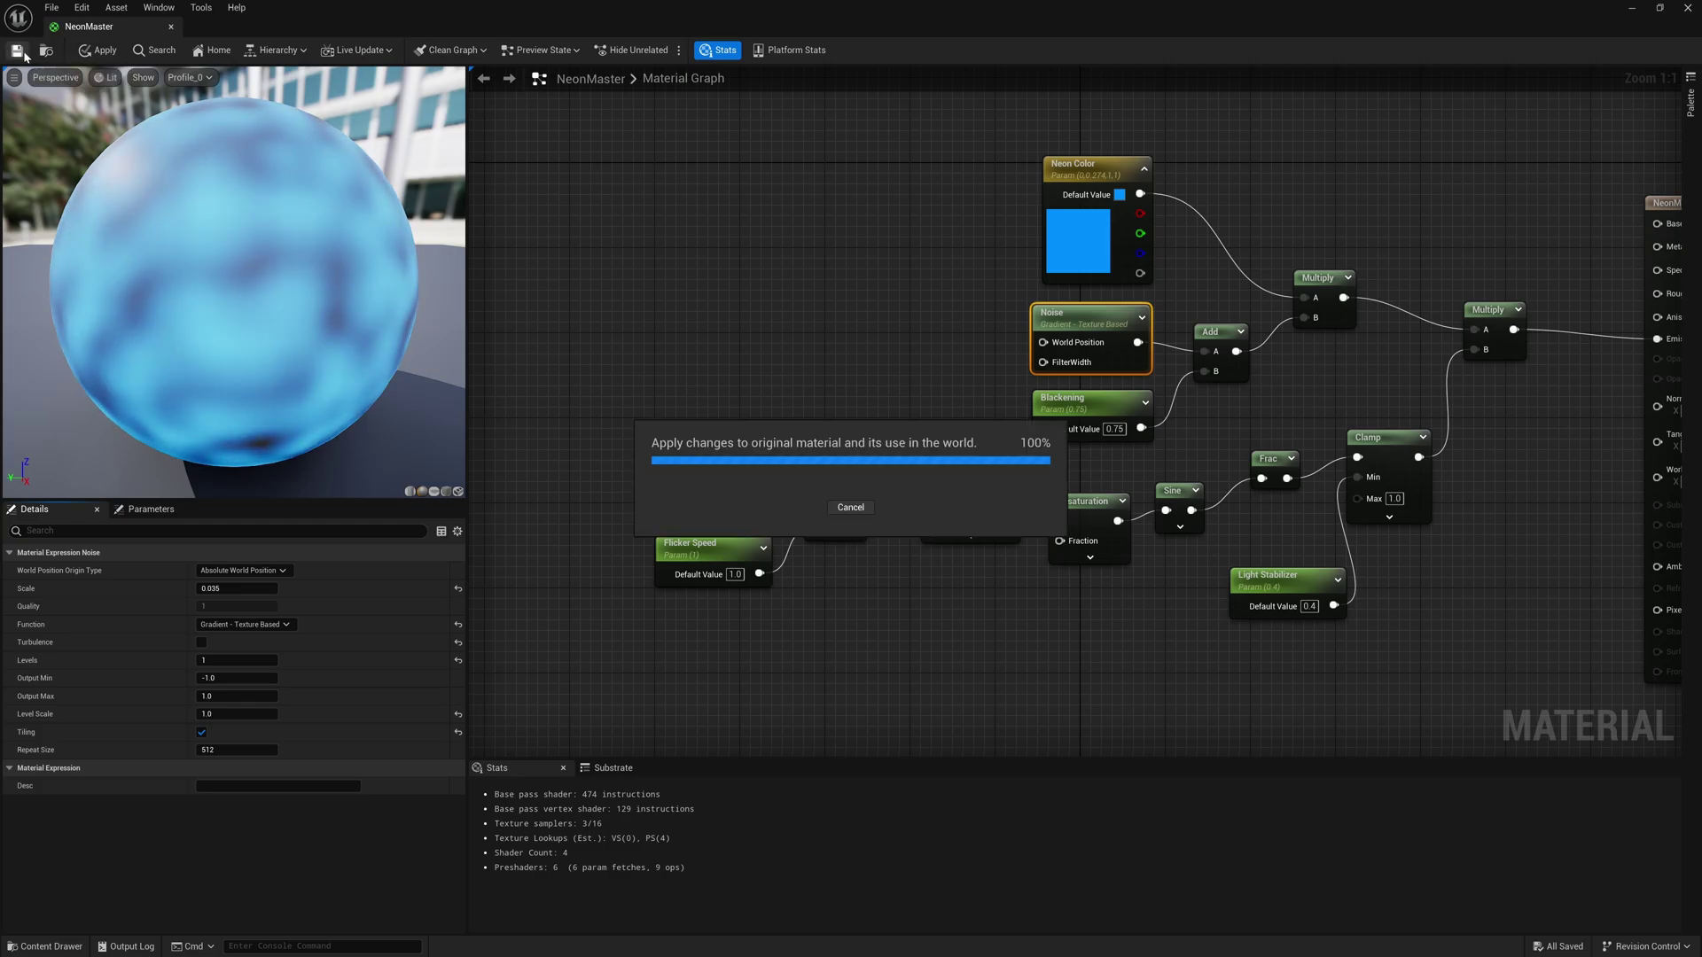
- Close the material editor, switch to Greyscalegorilla Studio, search for neon and select the W Neon Extended model
{"action": "left_click", "coordinate": [1688, 11]}
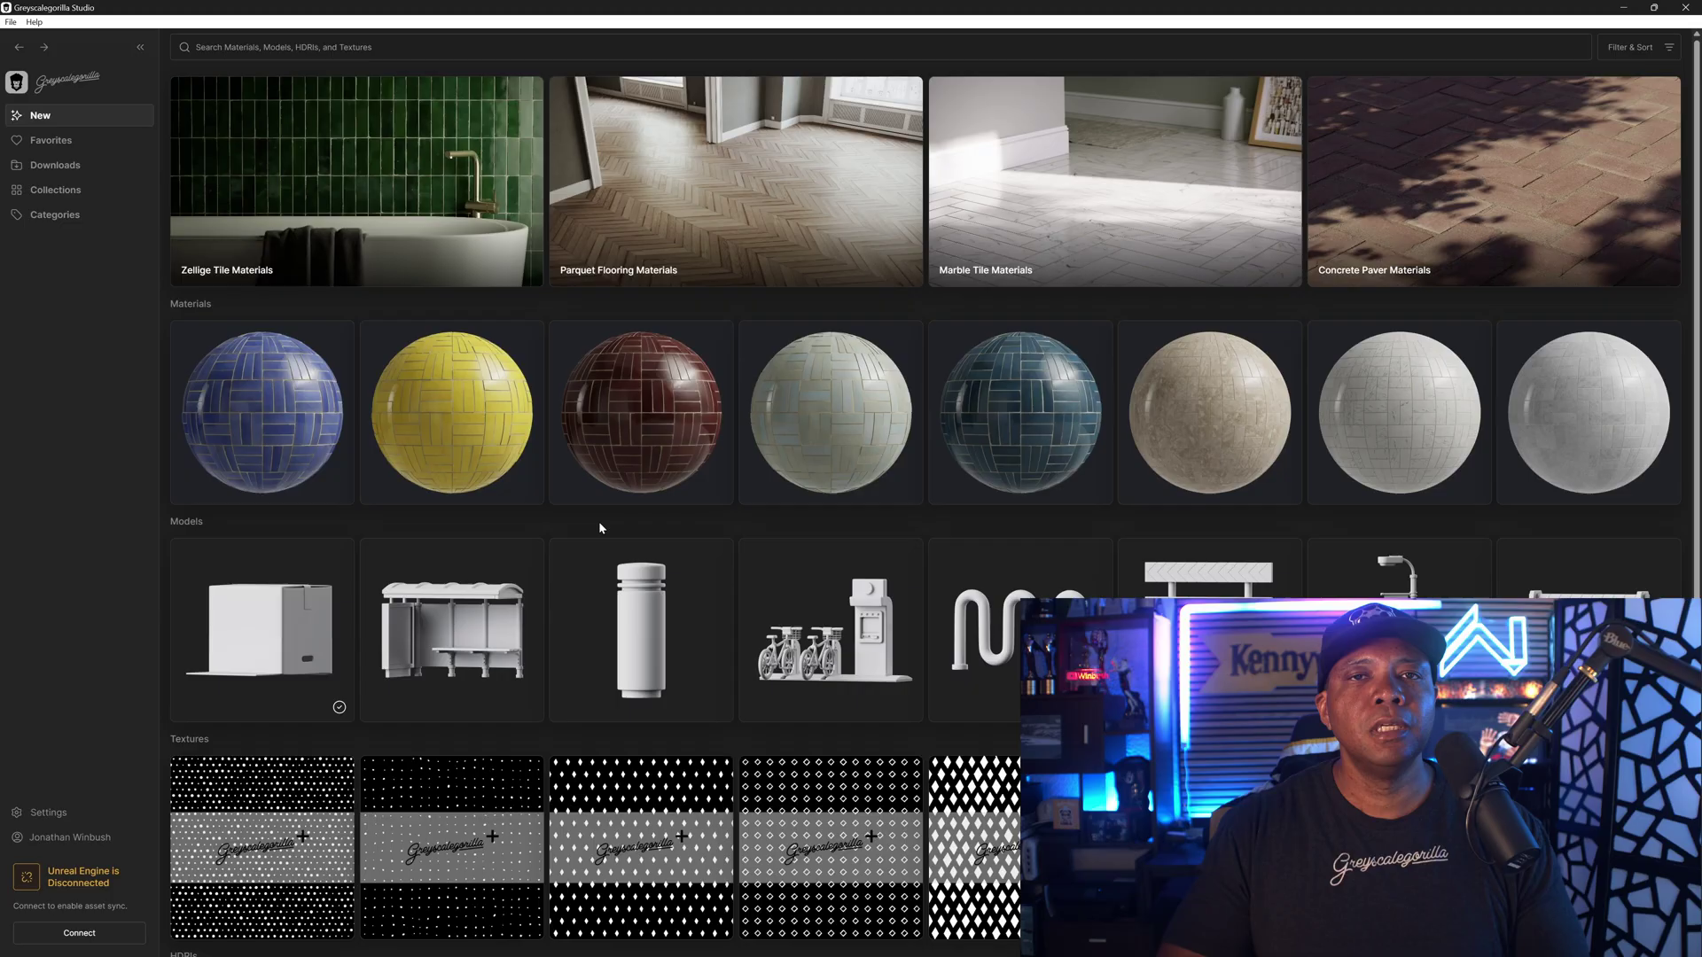
{"action": "left_click", "coordinate": [335, 49]}
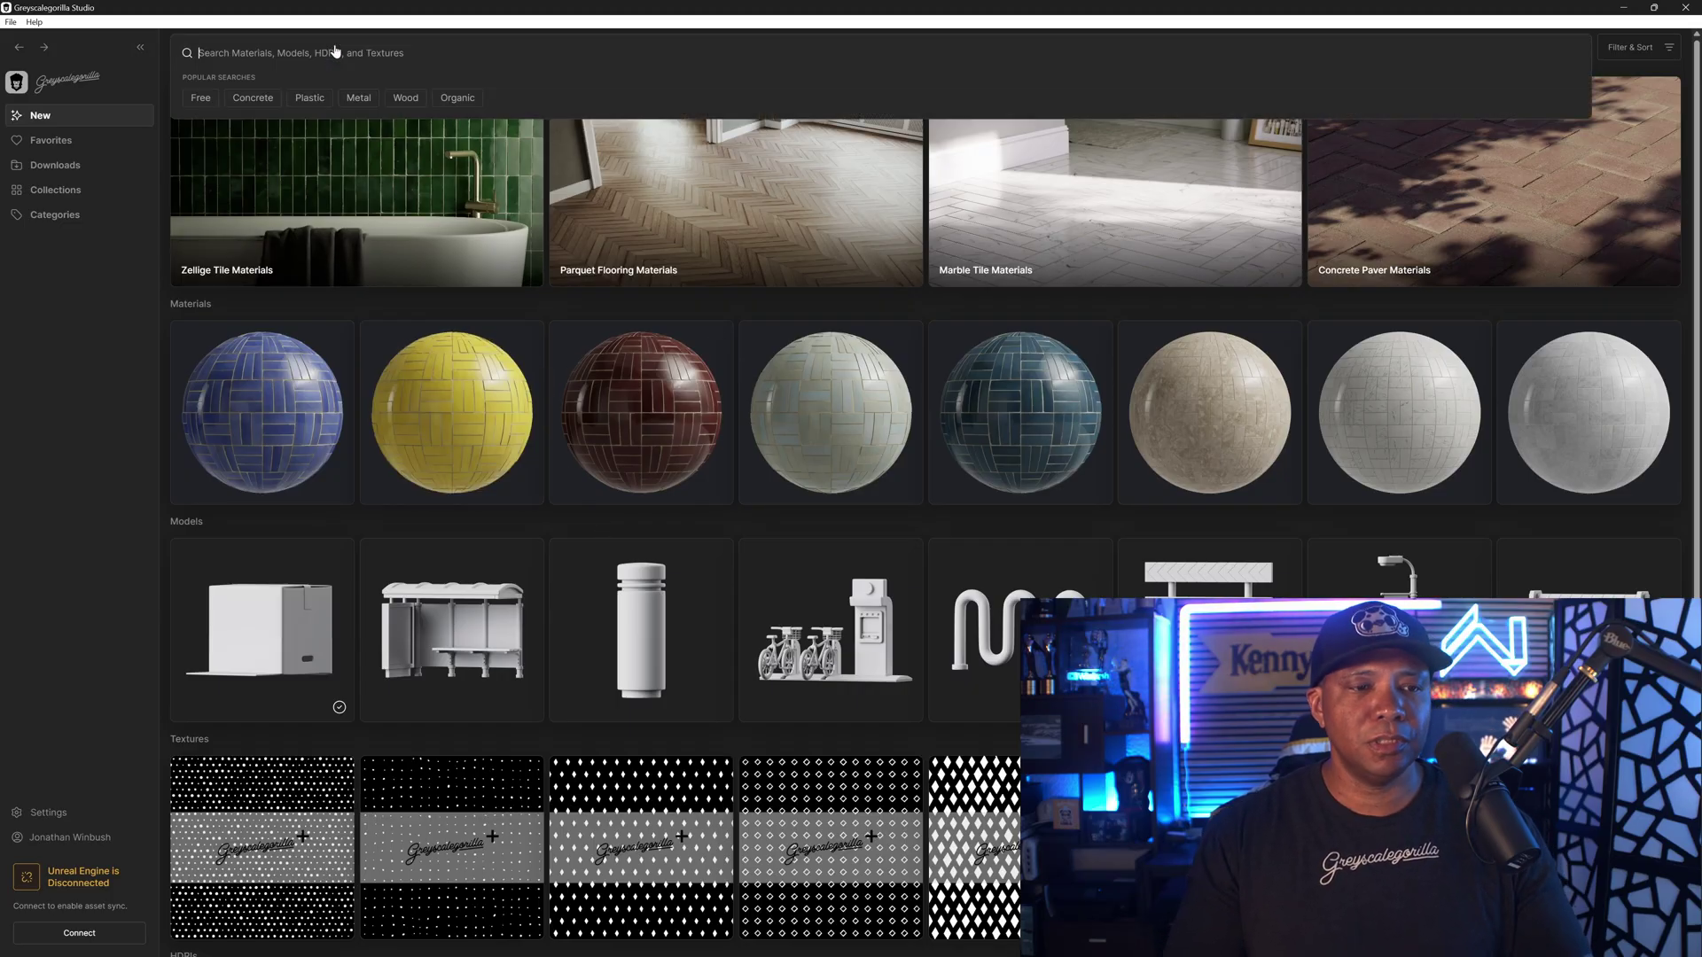
{"action": "type", "text": "neon"}
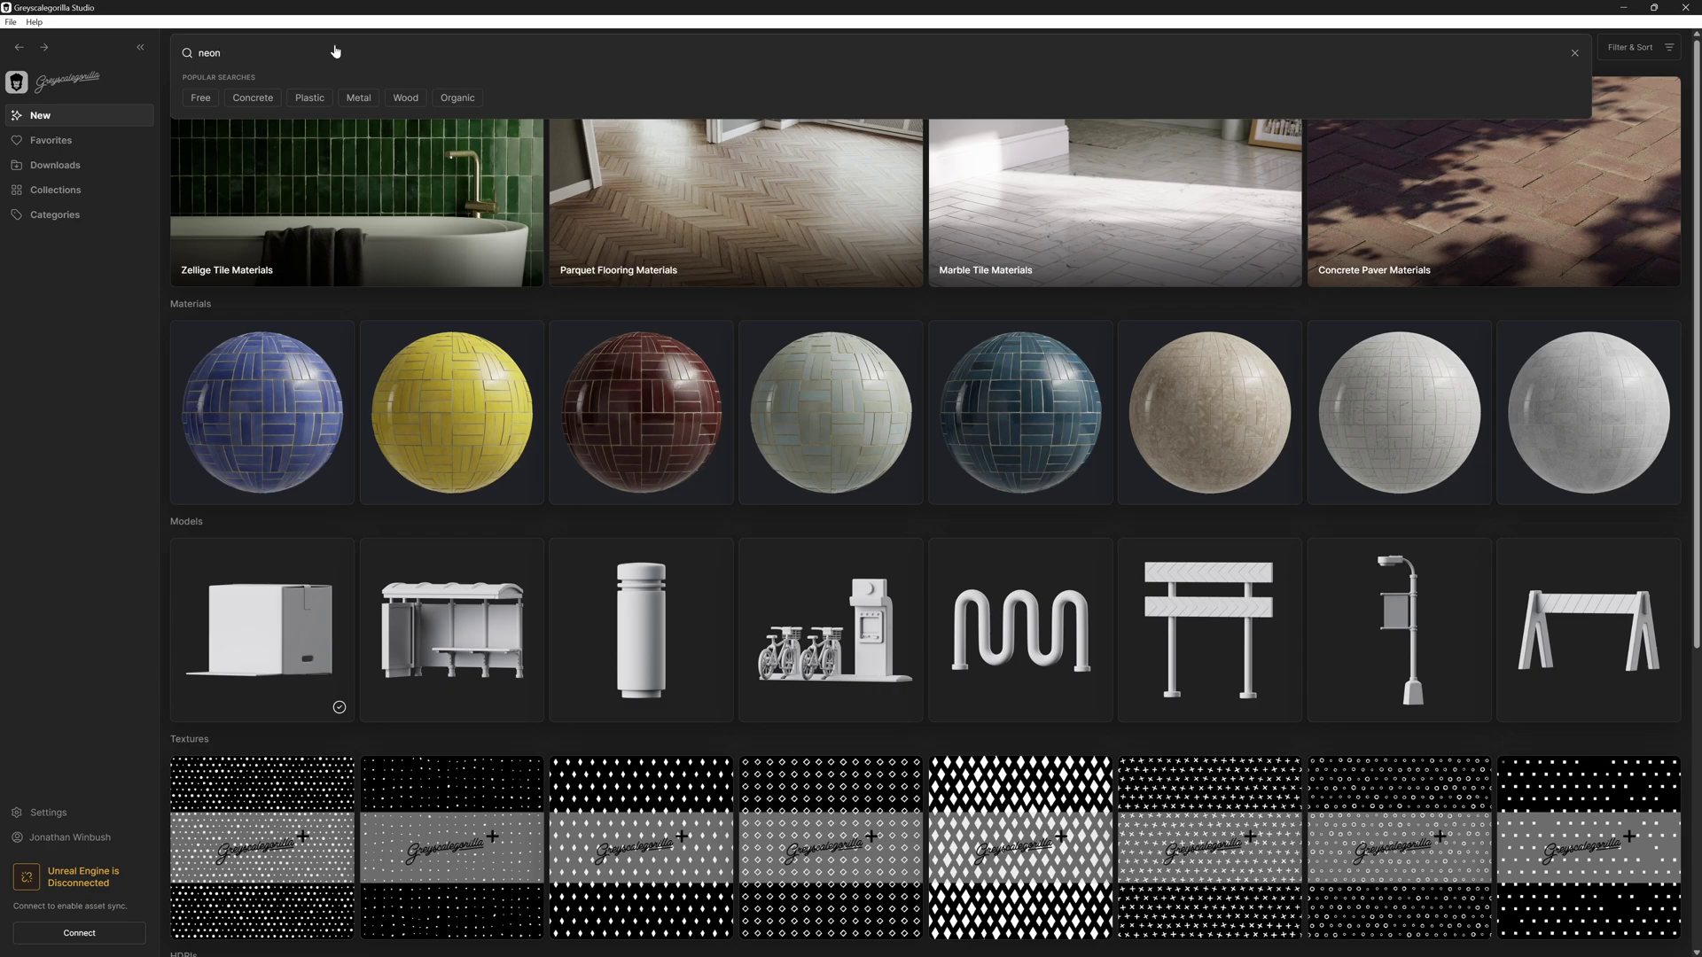
{"action": "key", "text": "Return"}
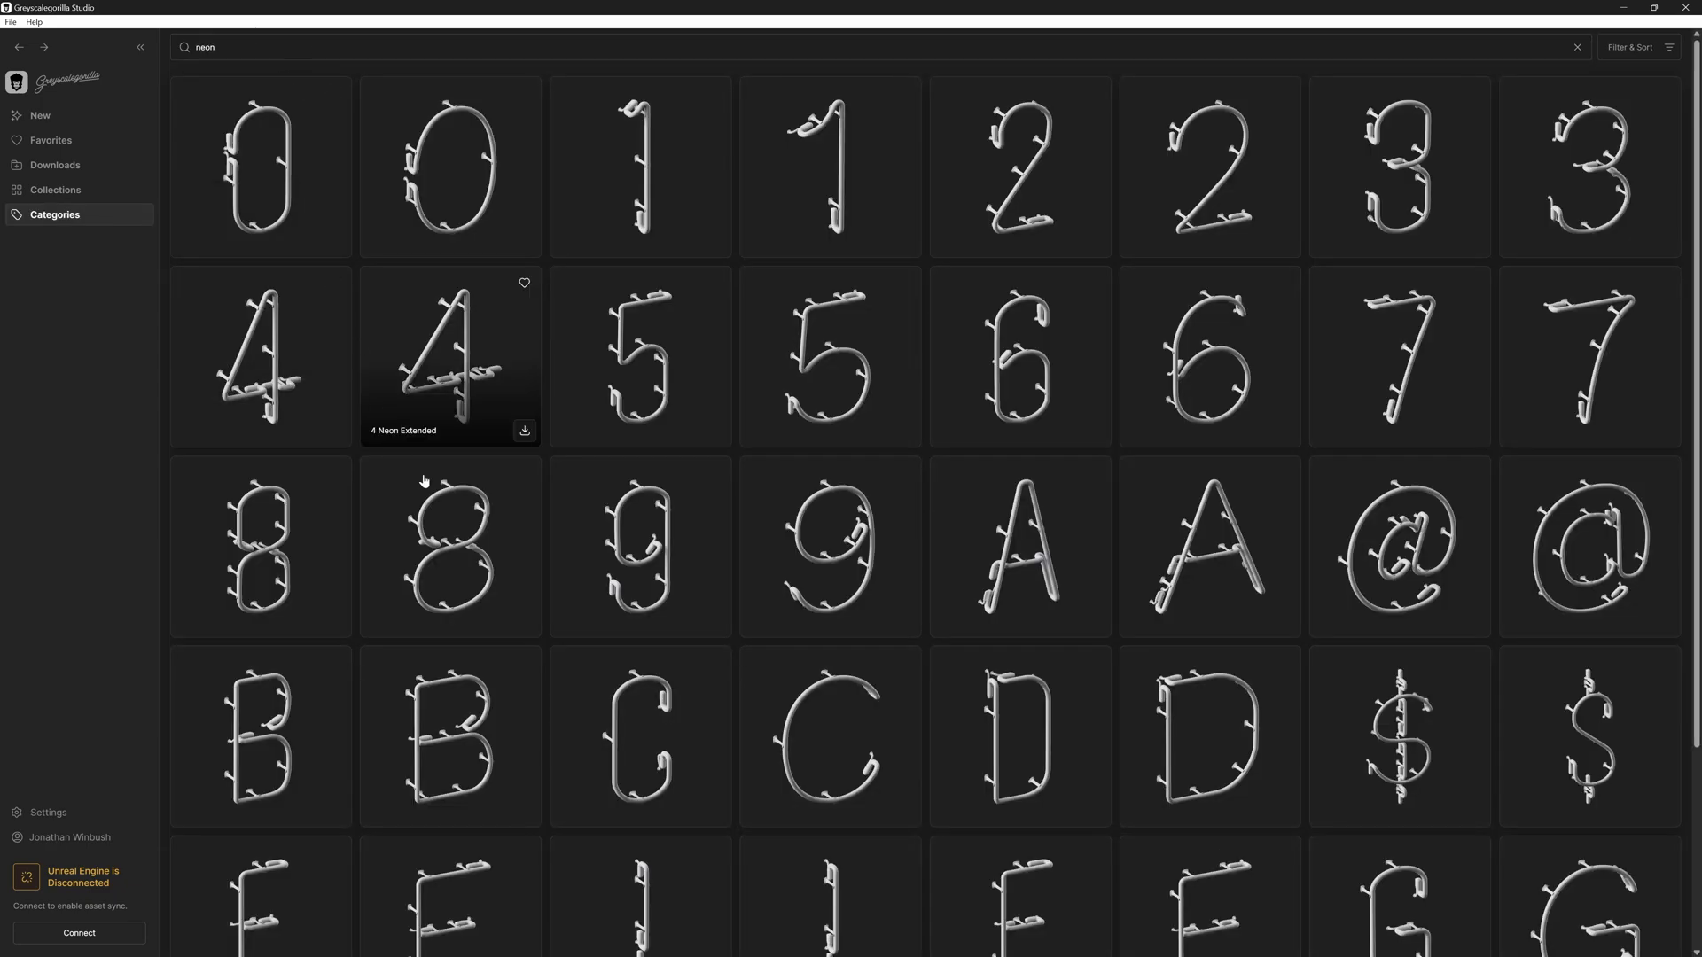
{"action": "scroll", "coordinate": [1255, 532], "scroll_direction": "down", "scroll_amount": 10}
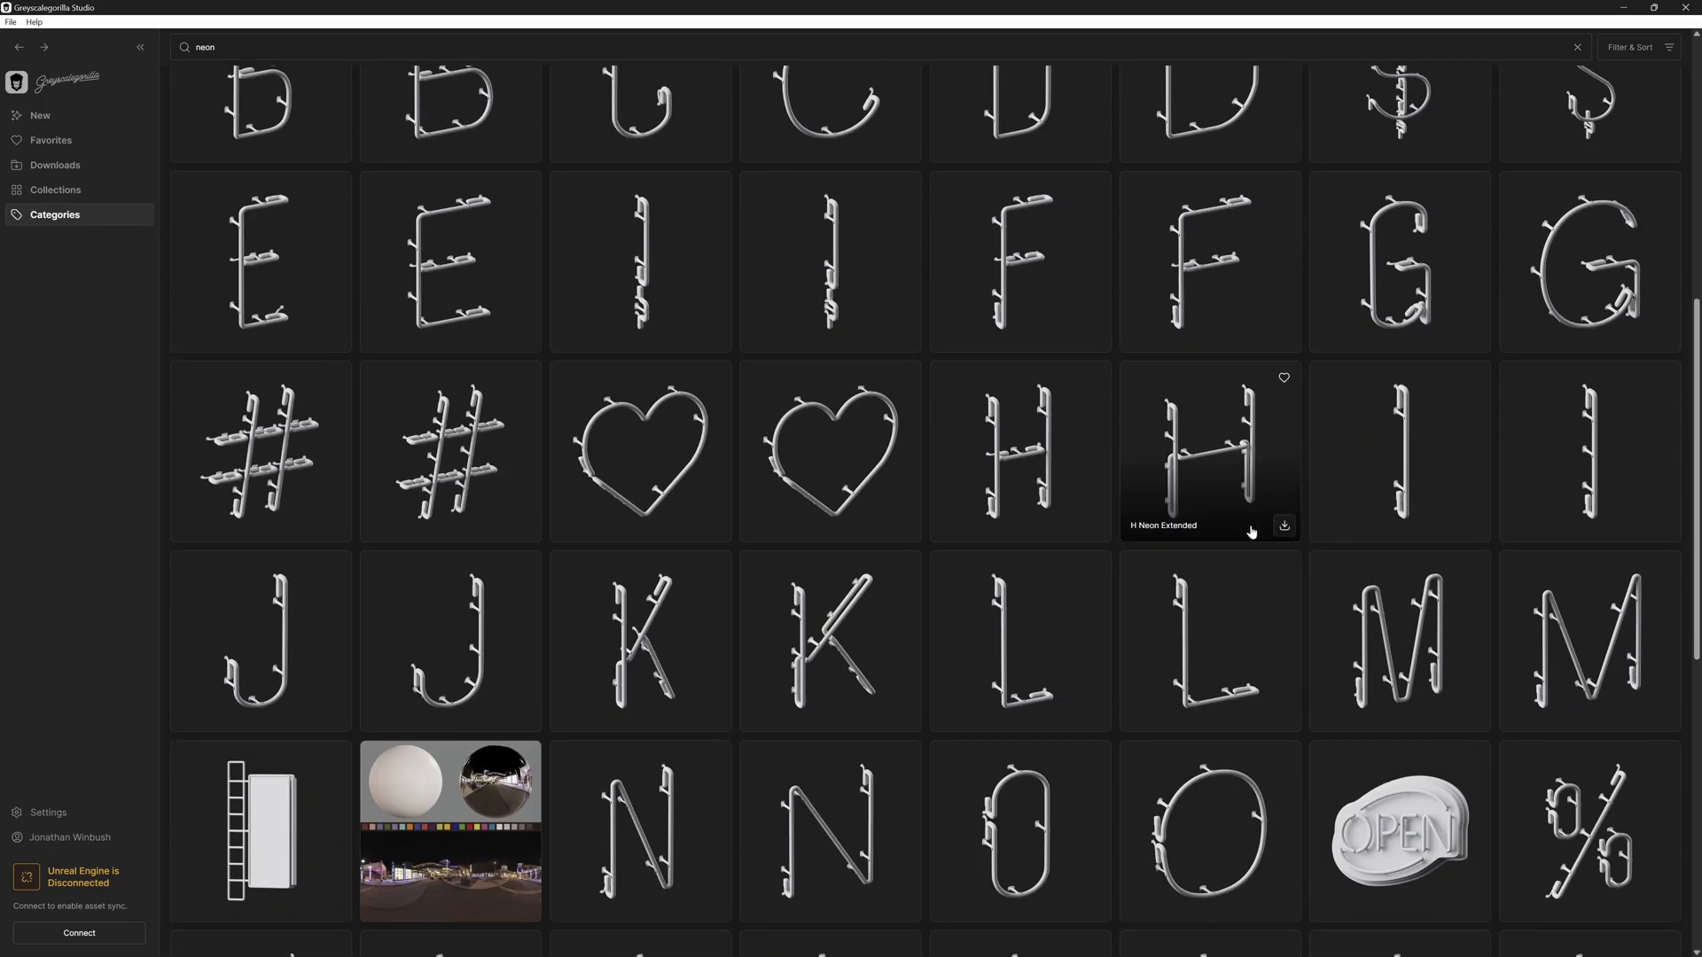
{"action": "scroll", "coordinate": [1249, 532], "scroll_direction": "down", "scroll_amount": 5}
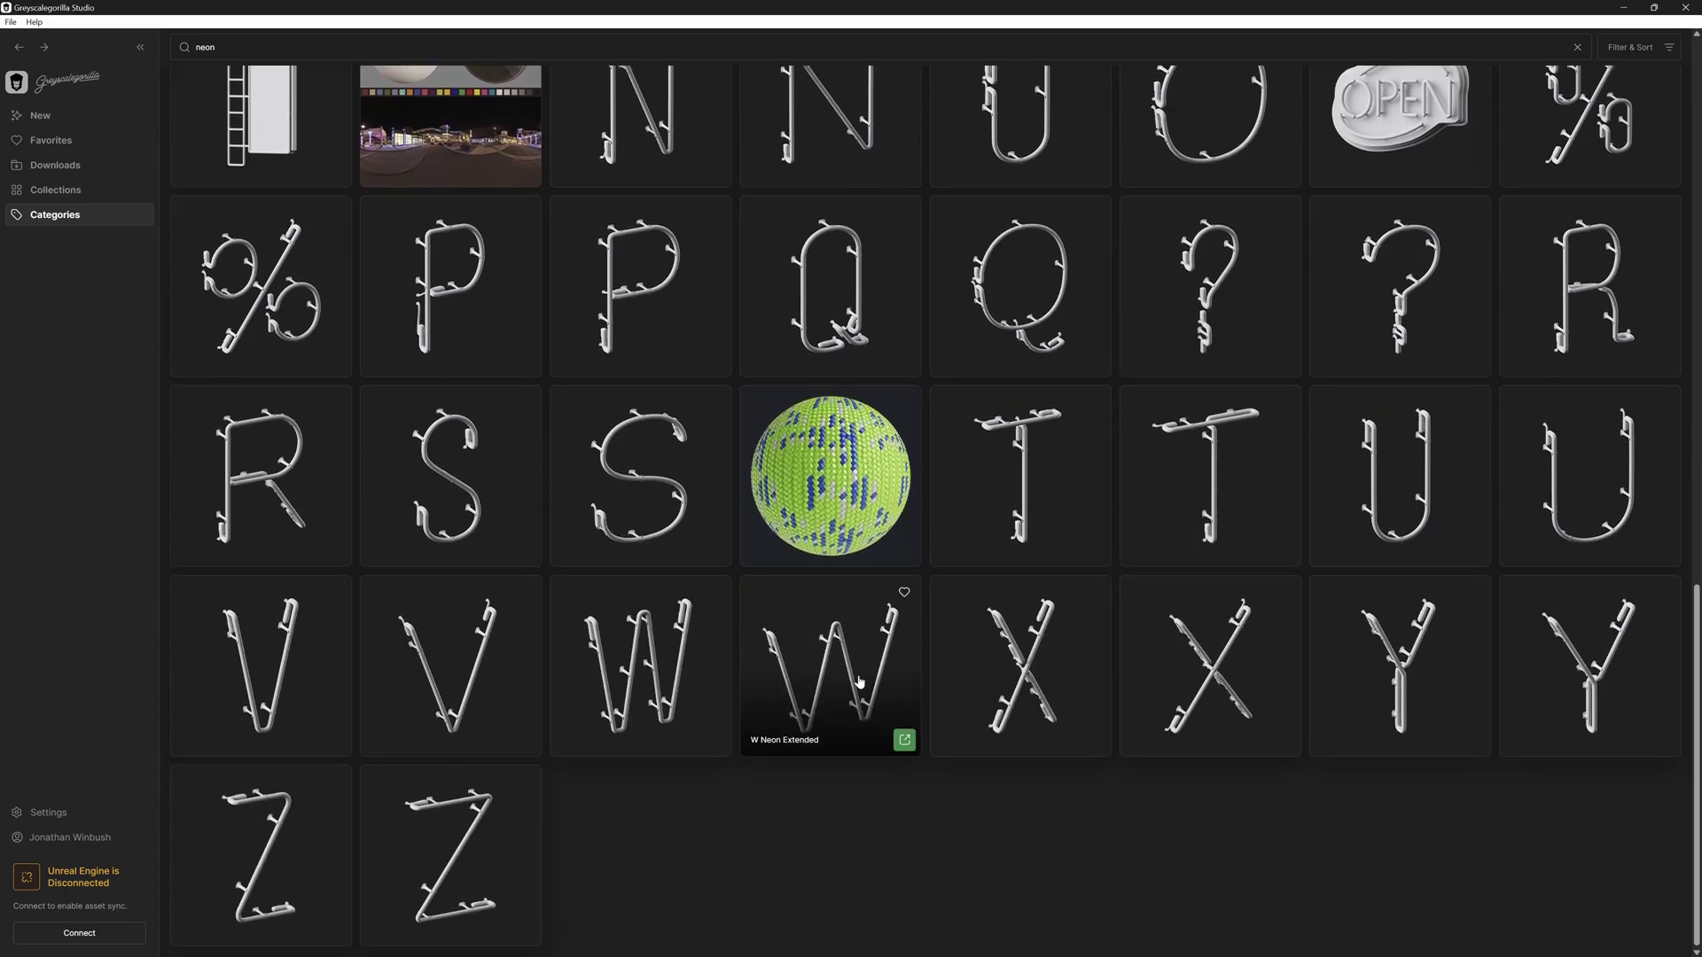
{"action": "left_click", "coordinate": [859, 682]}
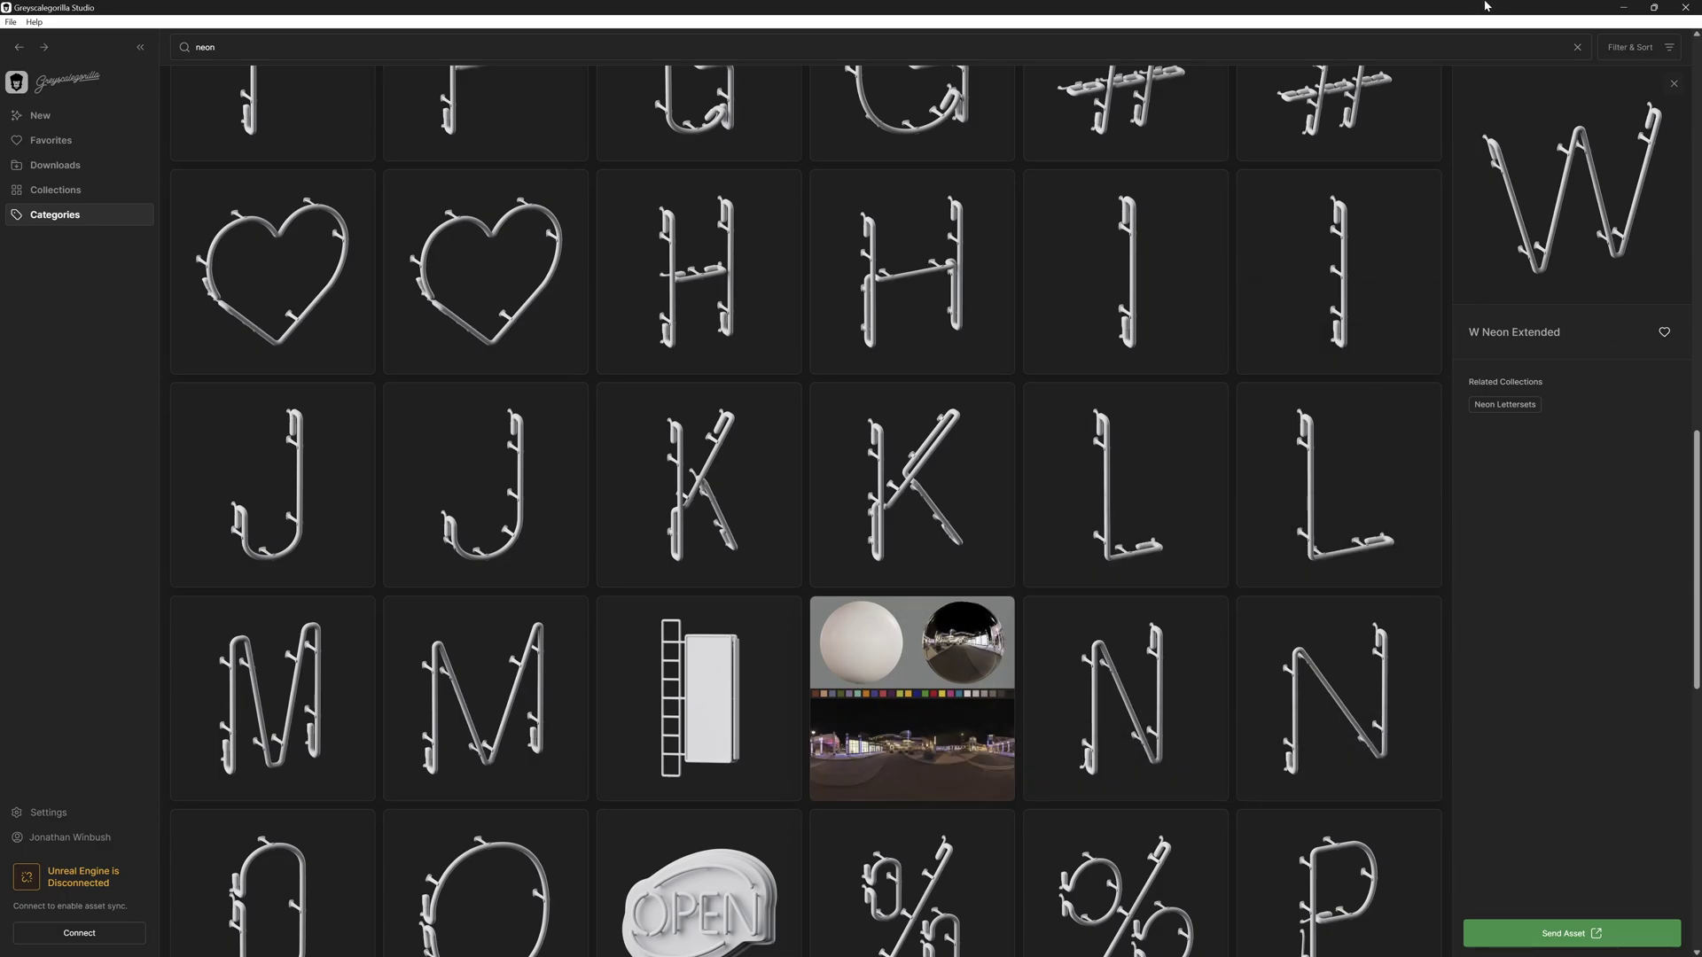
- Send the W Neon Extended asset to Unreal Engine and close the asset library and the import message log
{"action": "left_click_drag", "start_coordinate": [1486, 5], "coordinate": [879, 83]}
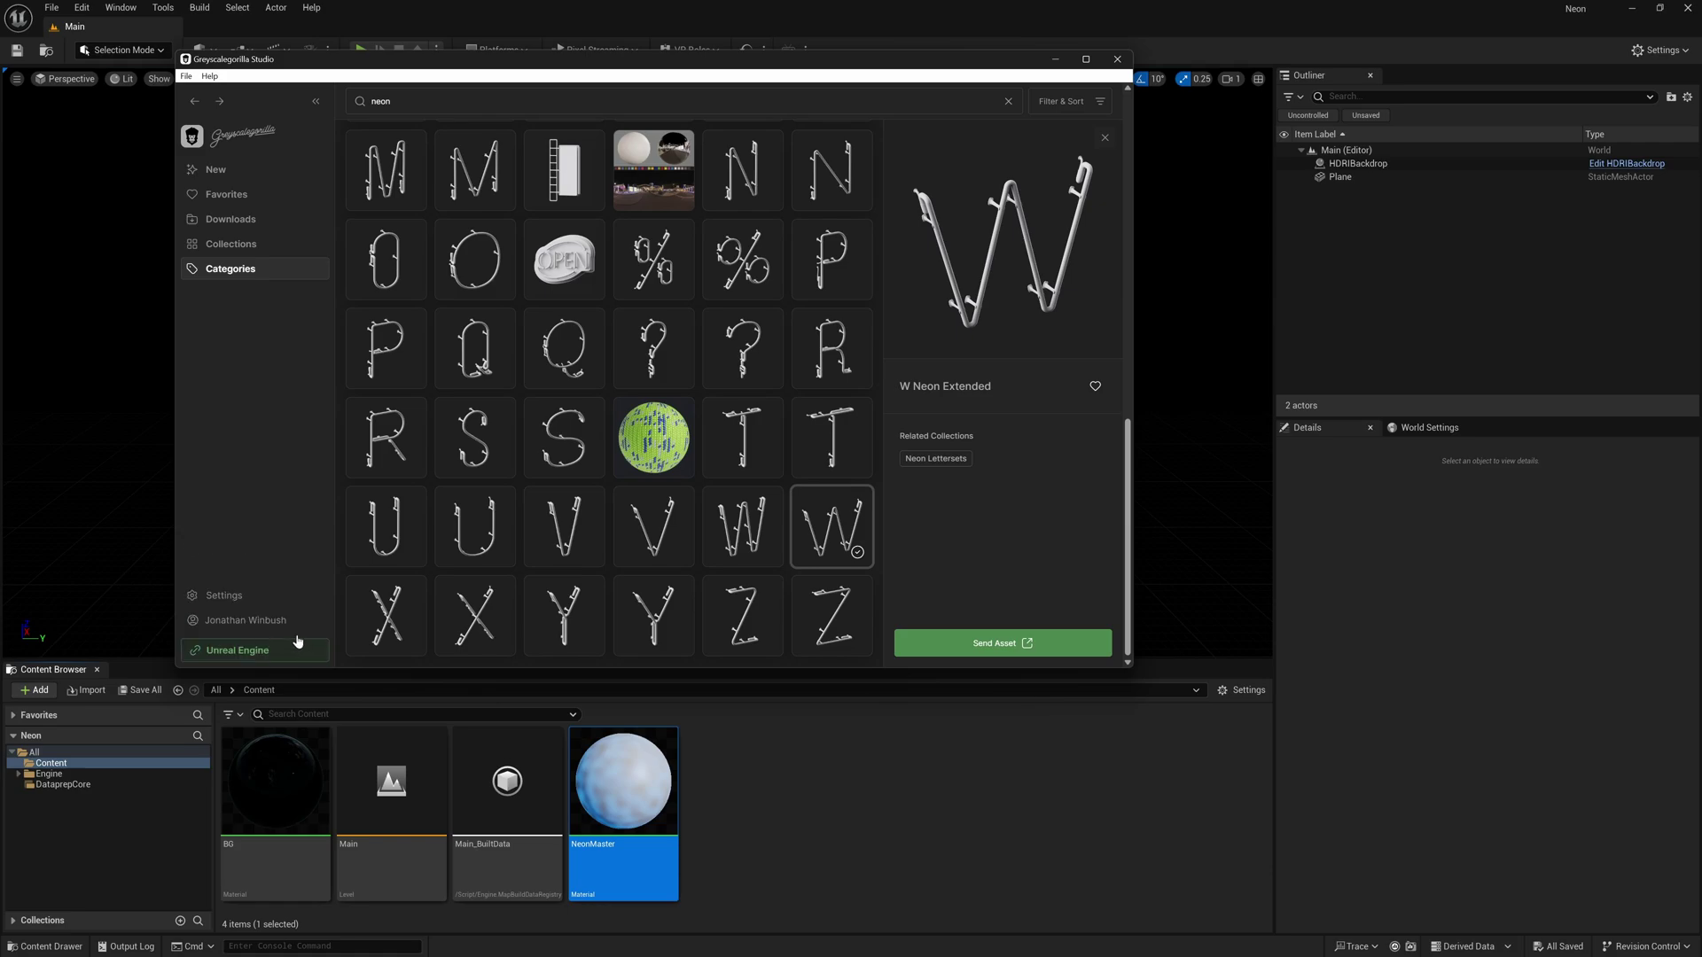
{"action": "left_click", "coordinate": [976, 644]}
{"action": "left_click", "coordinate": [1118, 59]}
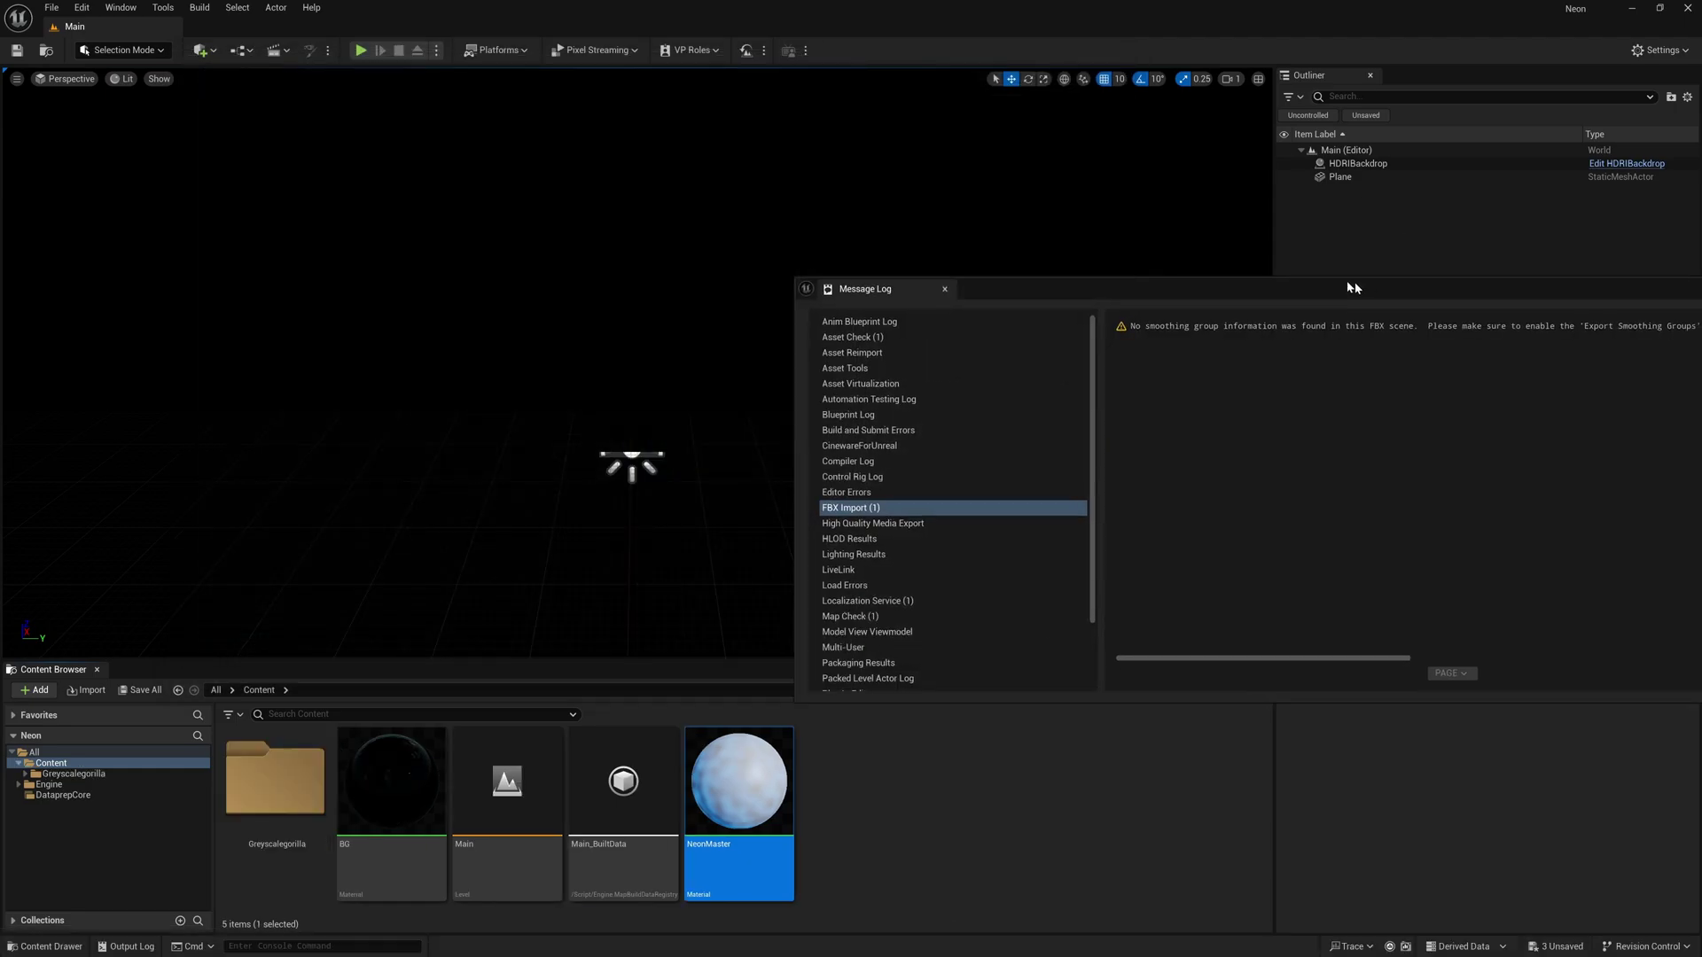
{"action": "left_click_drag", "start_coordinate": [1356, 281], "coordinate": [782, 189]}
{"action": "left_click", "coordinate": [1279, 191]}
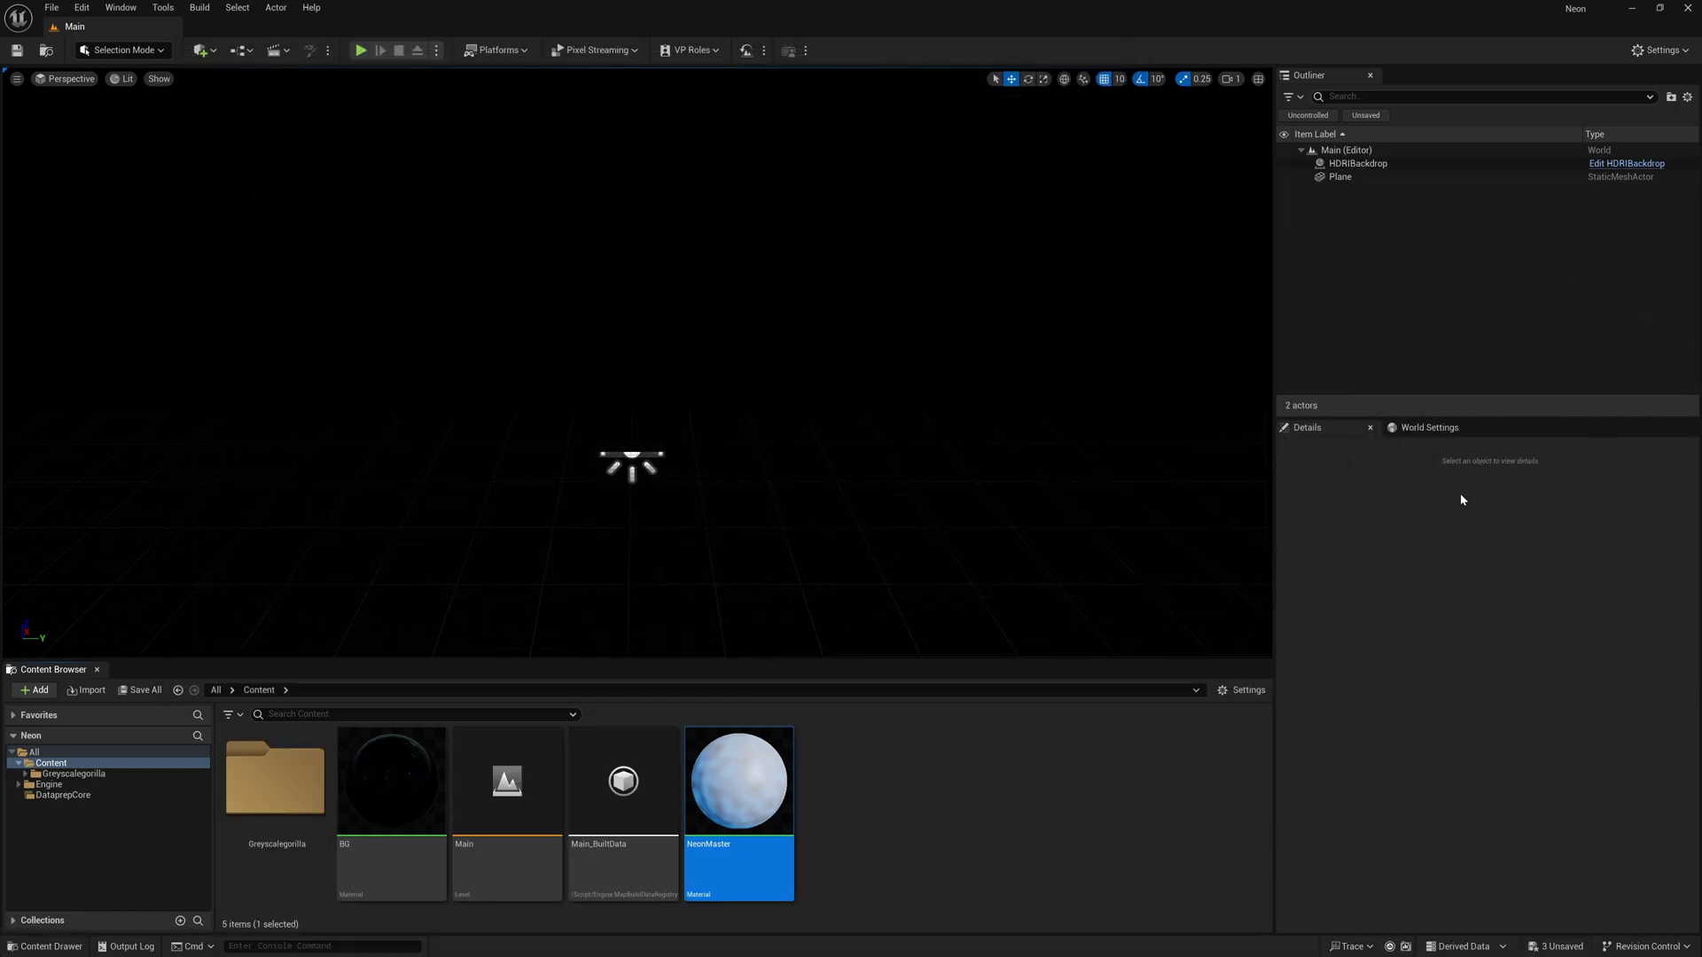
- Place the Metal, Rubber and Tubes meshes from the Greyscalegorilla/Models/W_Neon_Extended folder together in the level
{"action": "double_click", "coordinate": [273, 779]}
{"action": "double_click", "coordinate": [274, 779]}
{"action": "left_click", "coordinate": [274, 779]}
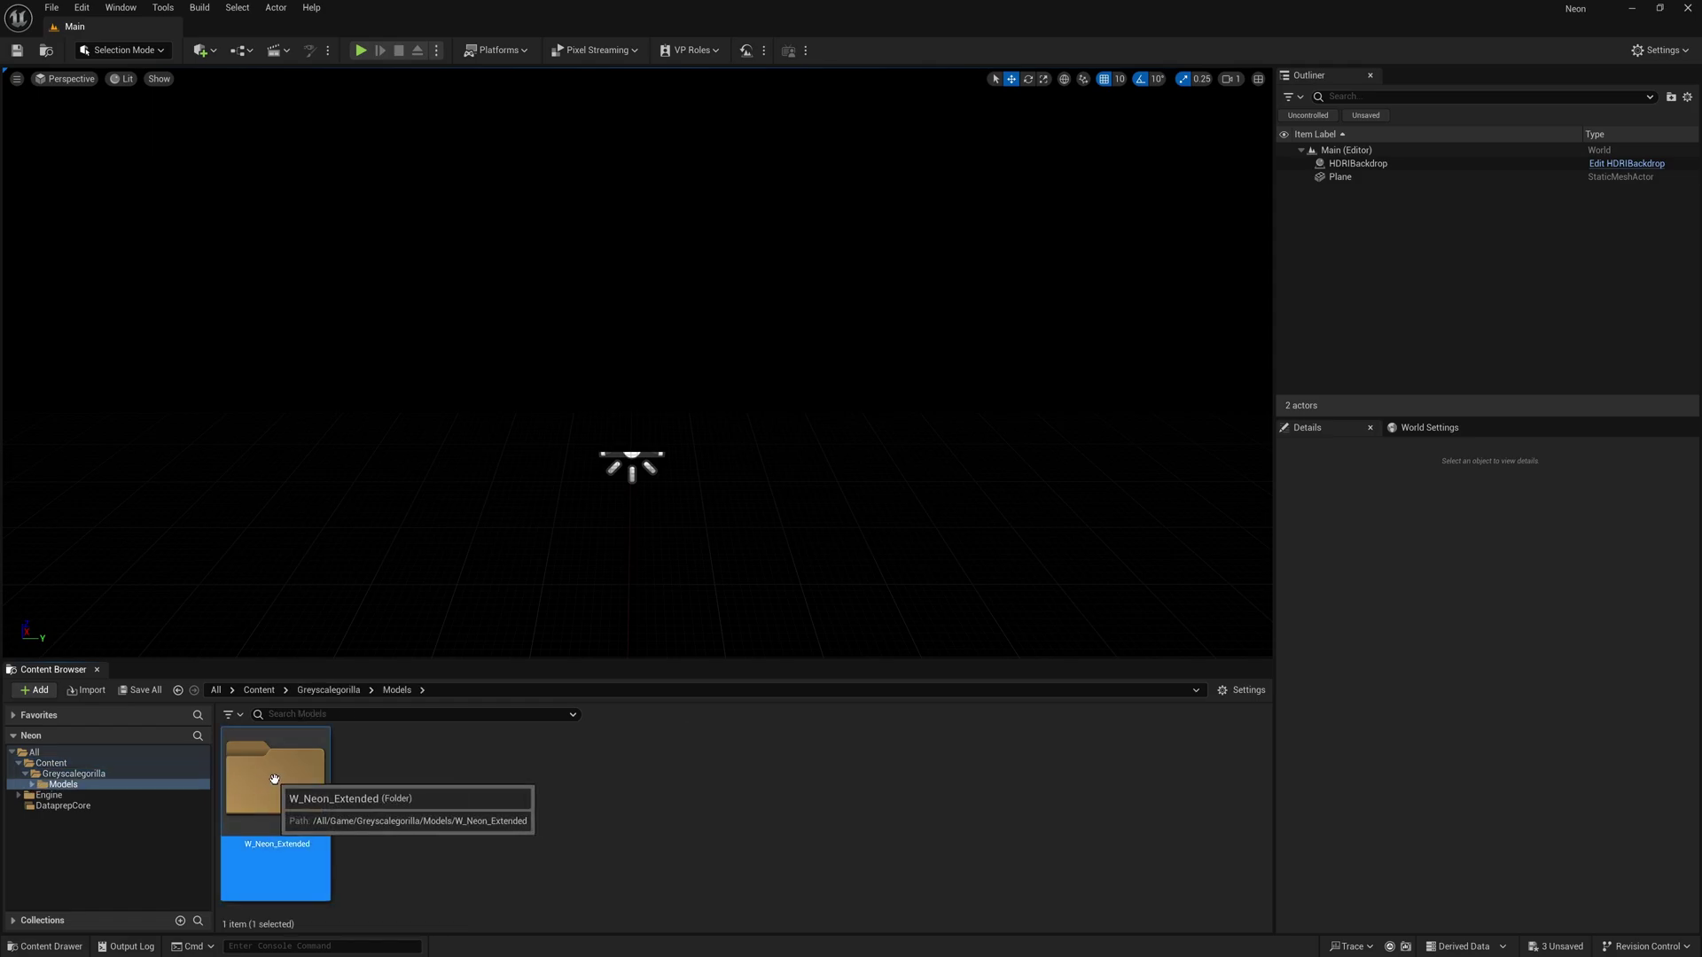
{"action": "double_click", "coordinate": [274, 779]}
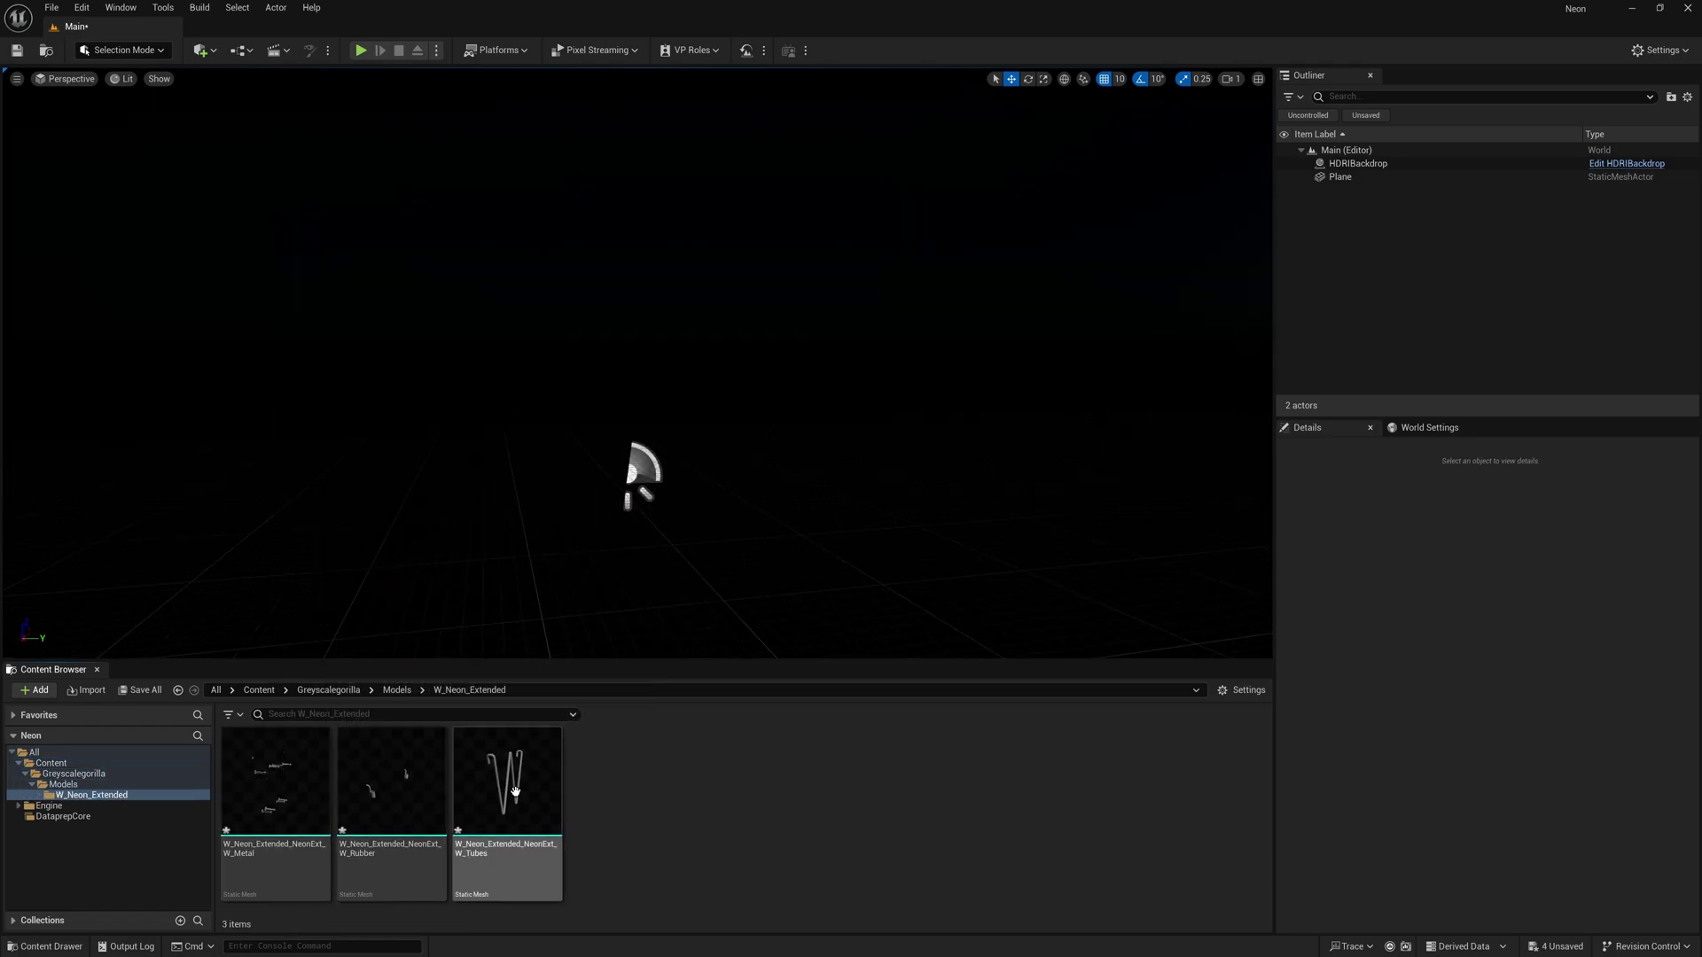
{"action": "left_click", "coordinate": [515, 791]}
{"action": "left_click", "coordinate": [280, 797], "text": "shift"}
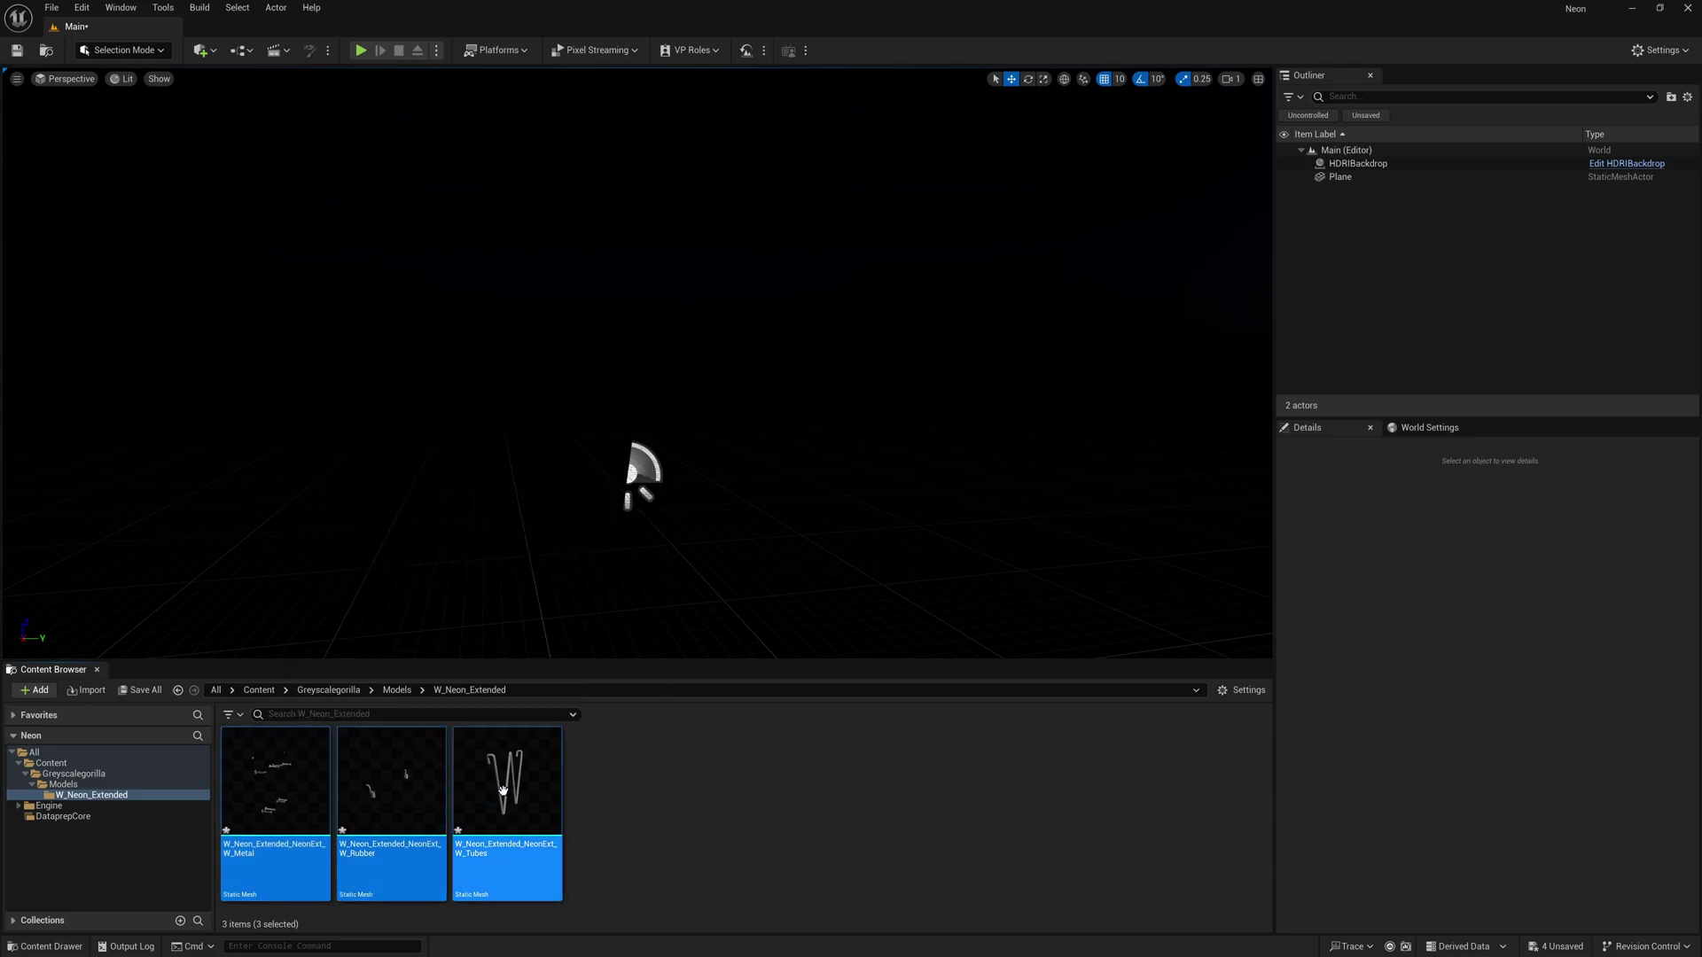
{"action": "mouse_move", "coordinate": [492, 825]}
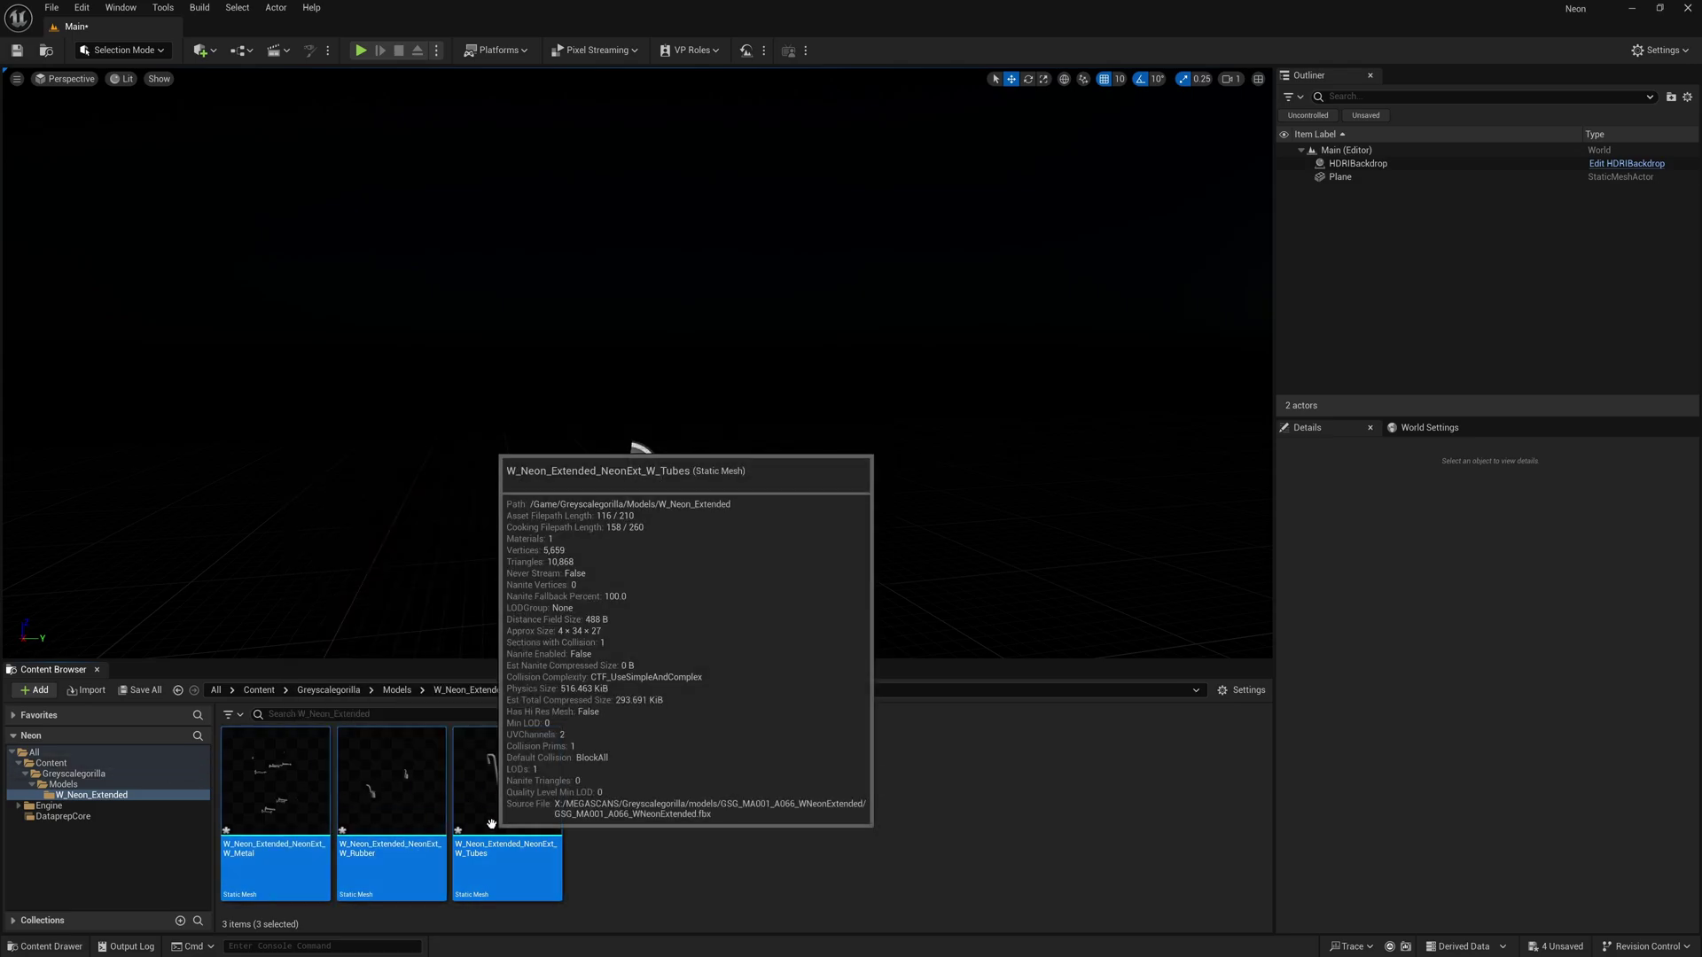
{"action": "left_click_drag", "start_coordinate": [492, 825], "coordinate": [630, 475]}
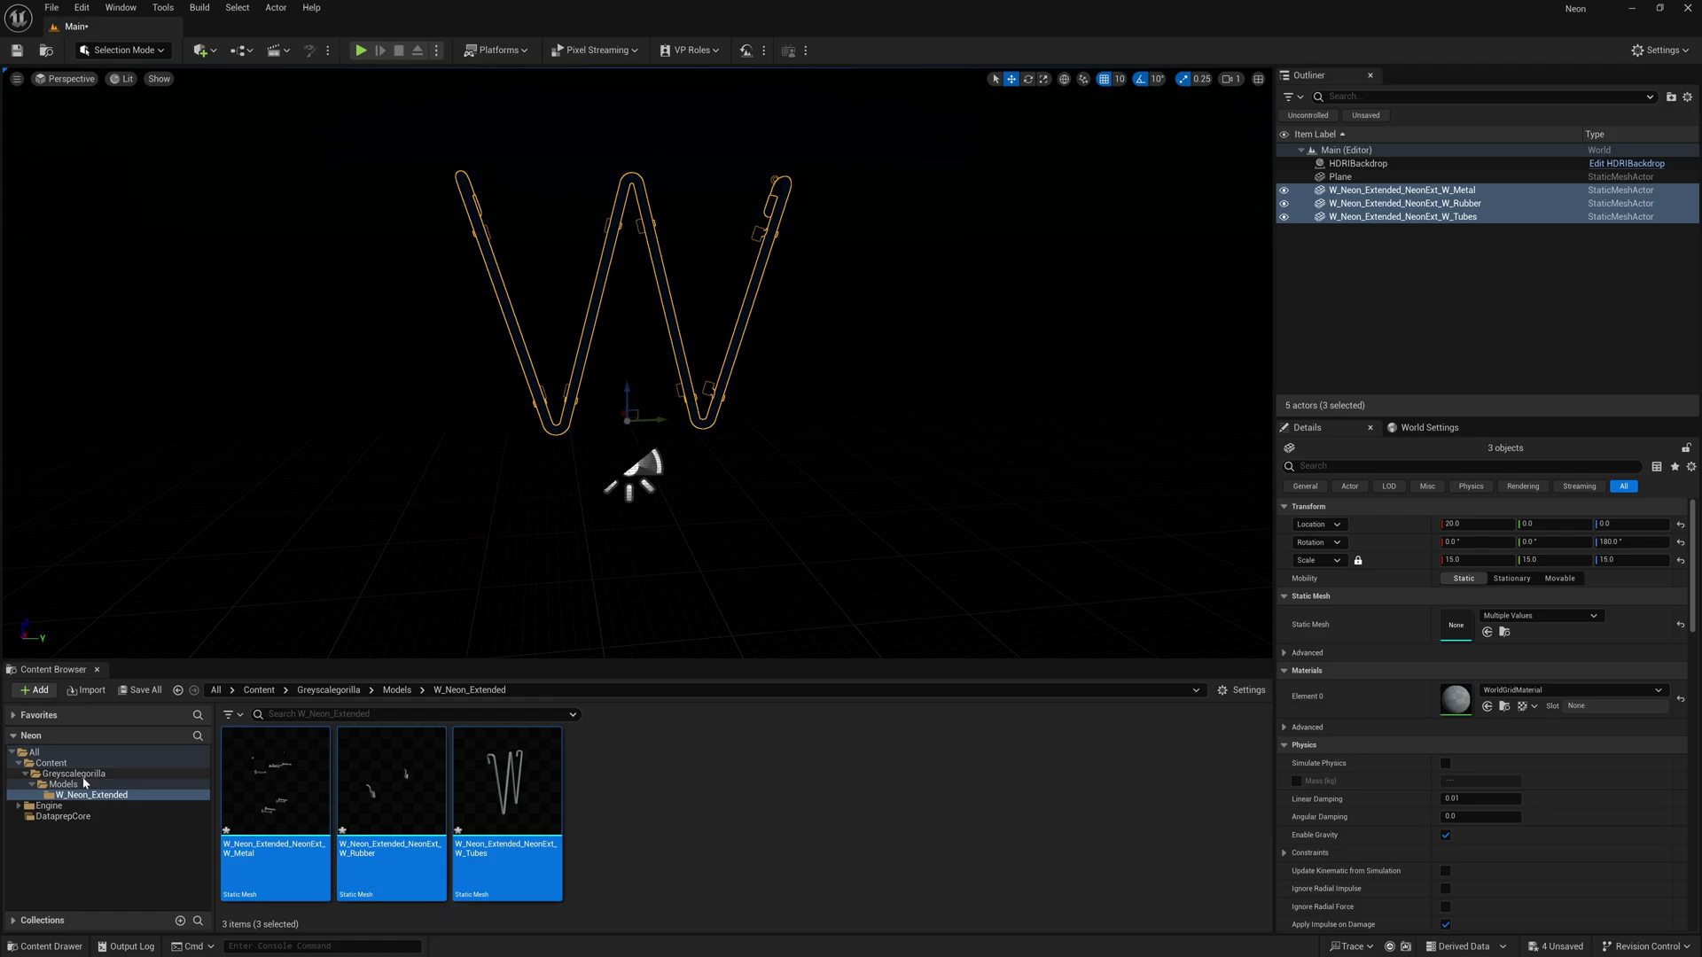
- Return to the Content folder and save the Main level together with the imported W_Neon_Extended meshes
{"action": "left_click", "coordinate": [52, 763]}
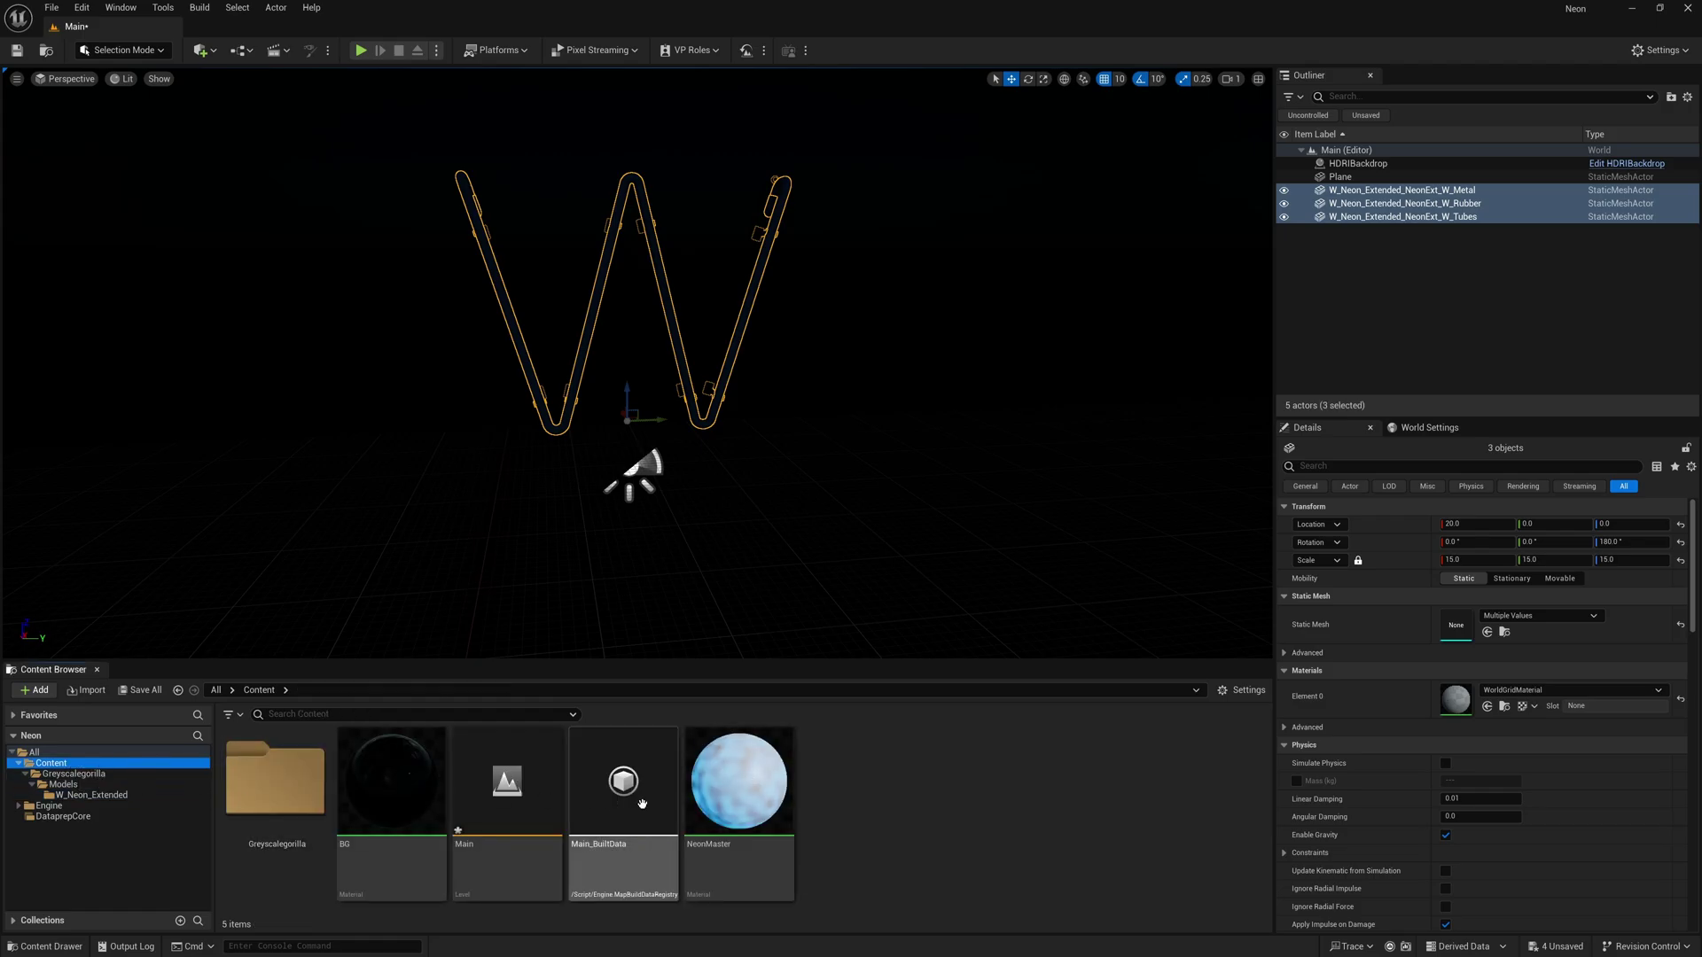
{"action": "left_click", "coordinate": [142, 691]}
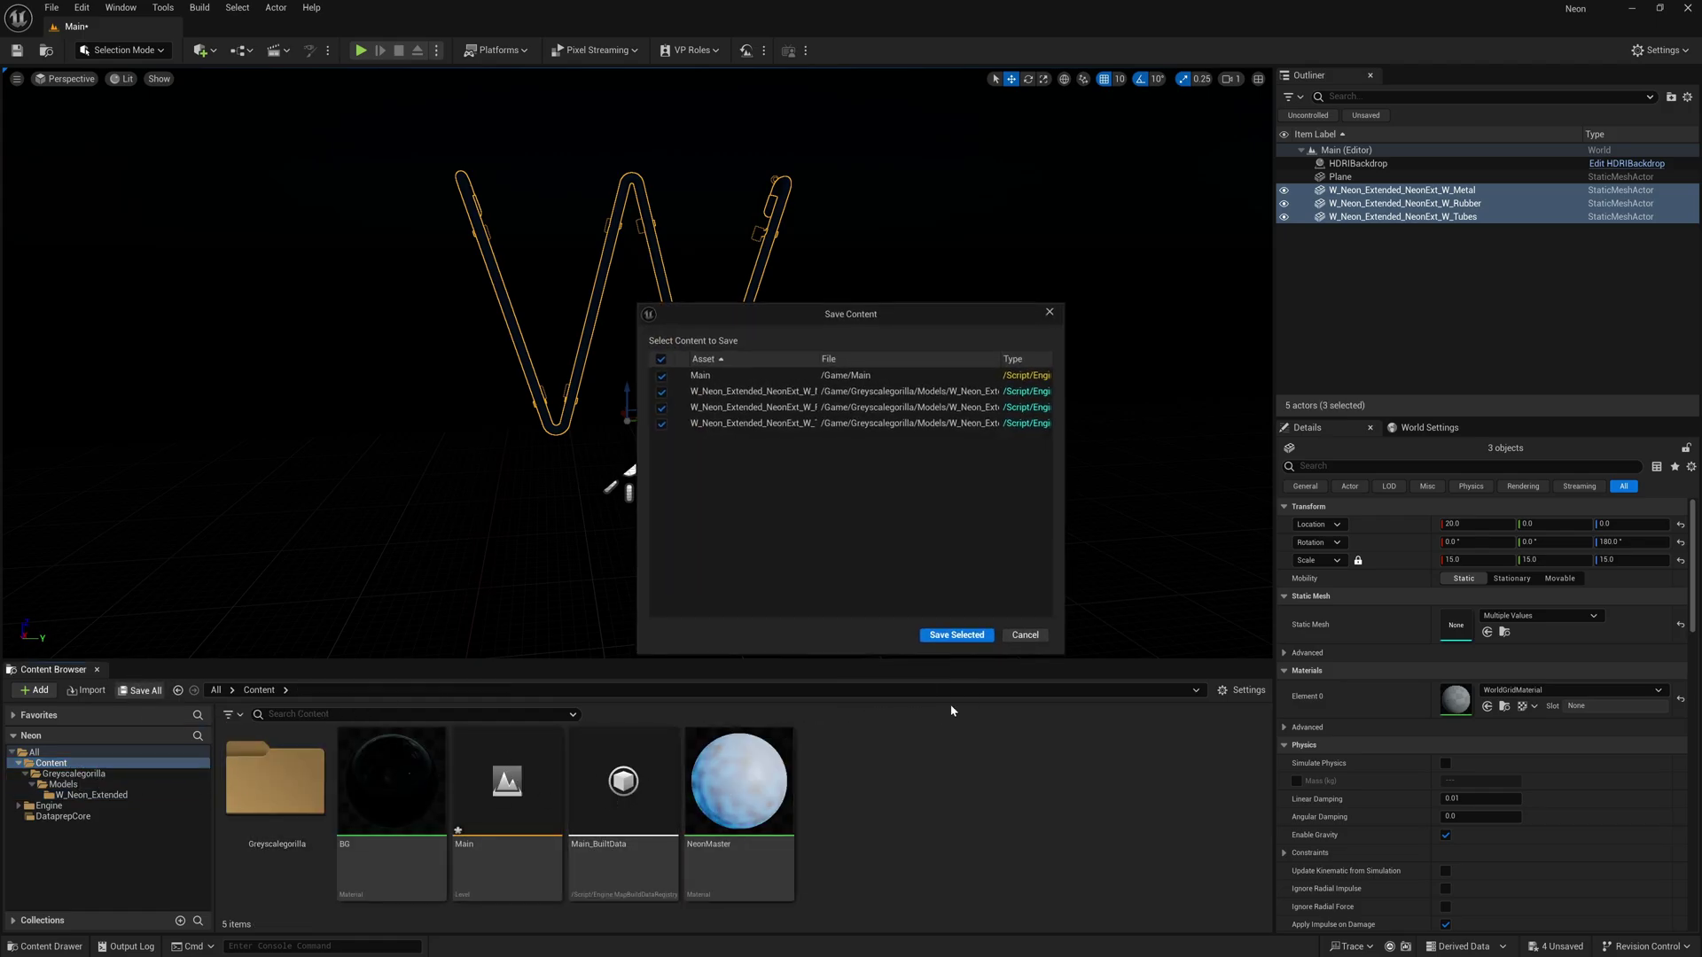
{"action": "left_click", "coordinate": [950, 637]}
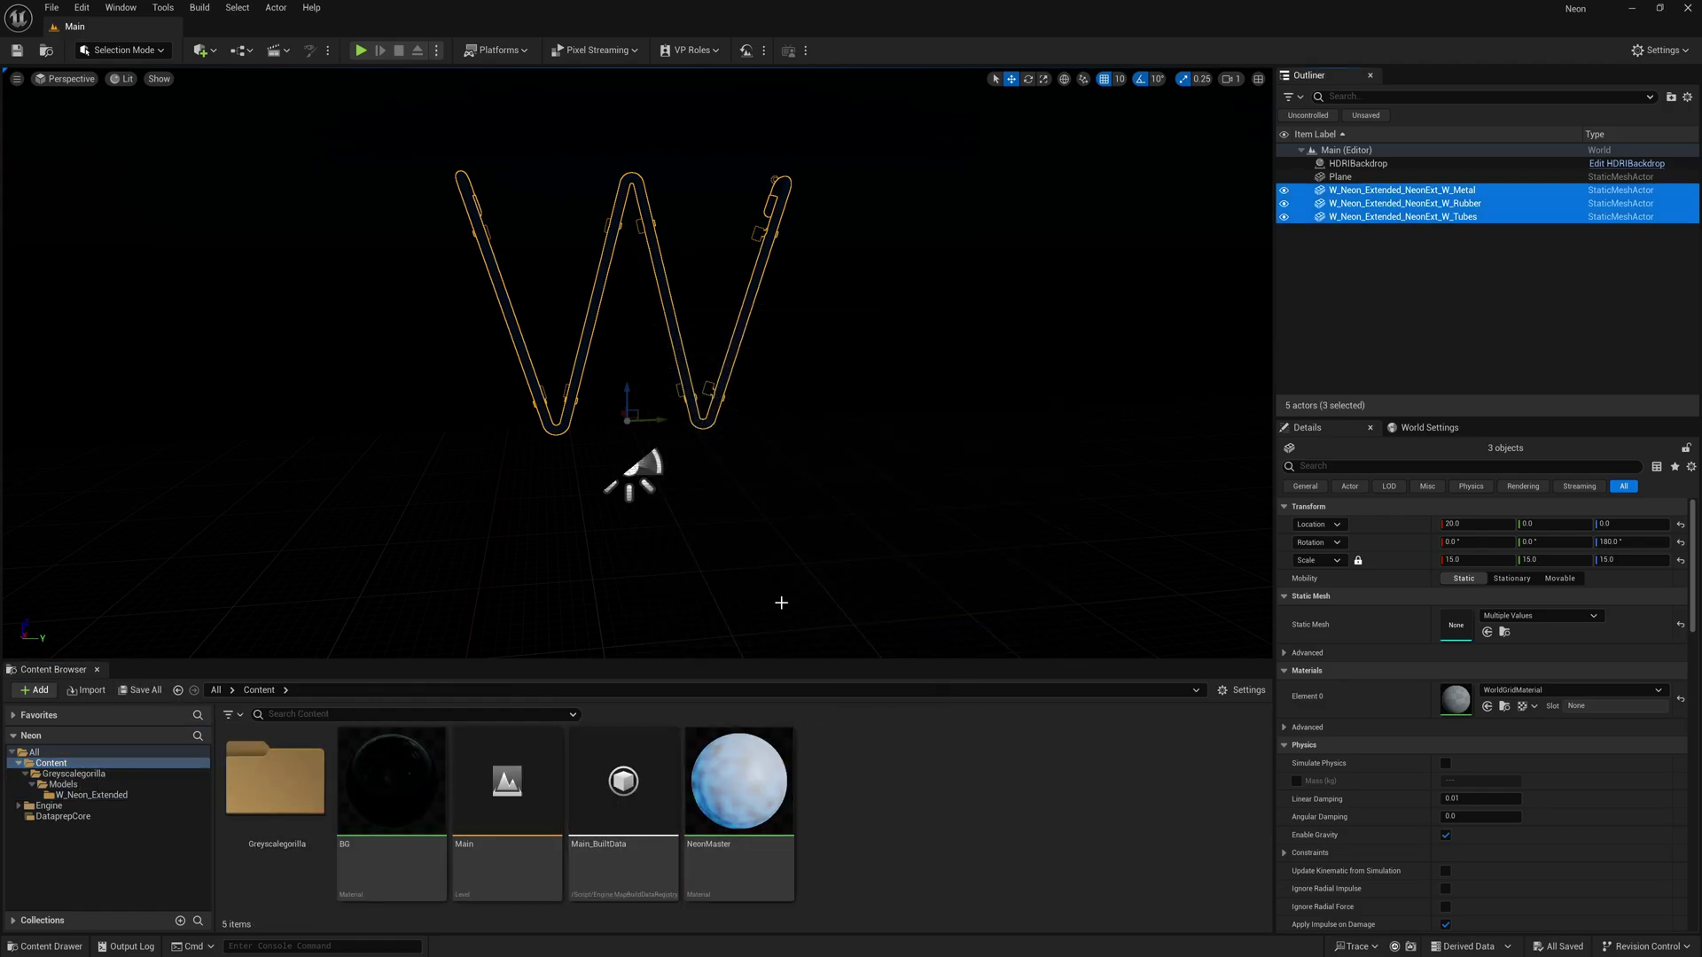
- Create a material instance from NeonMaster and name it Neon_Blue
{"action": "left_click", "coordinate": [754, 805]}
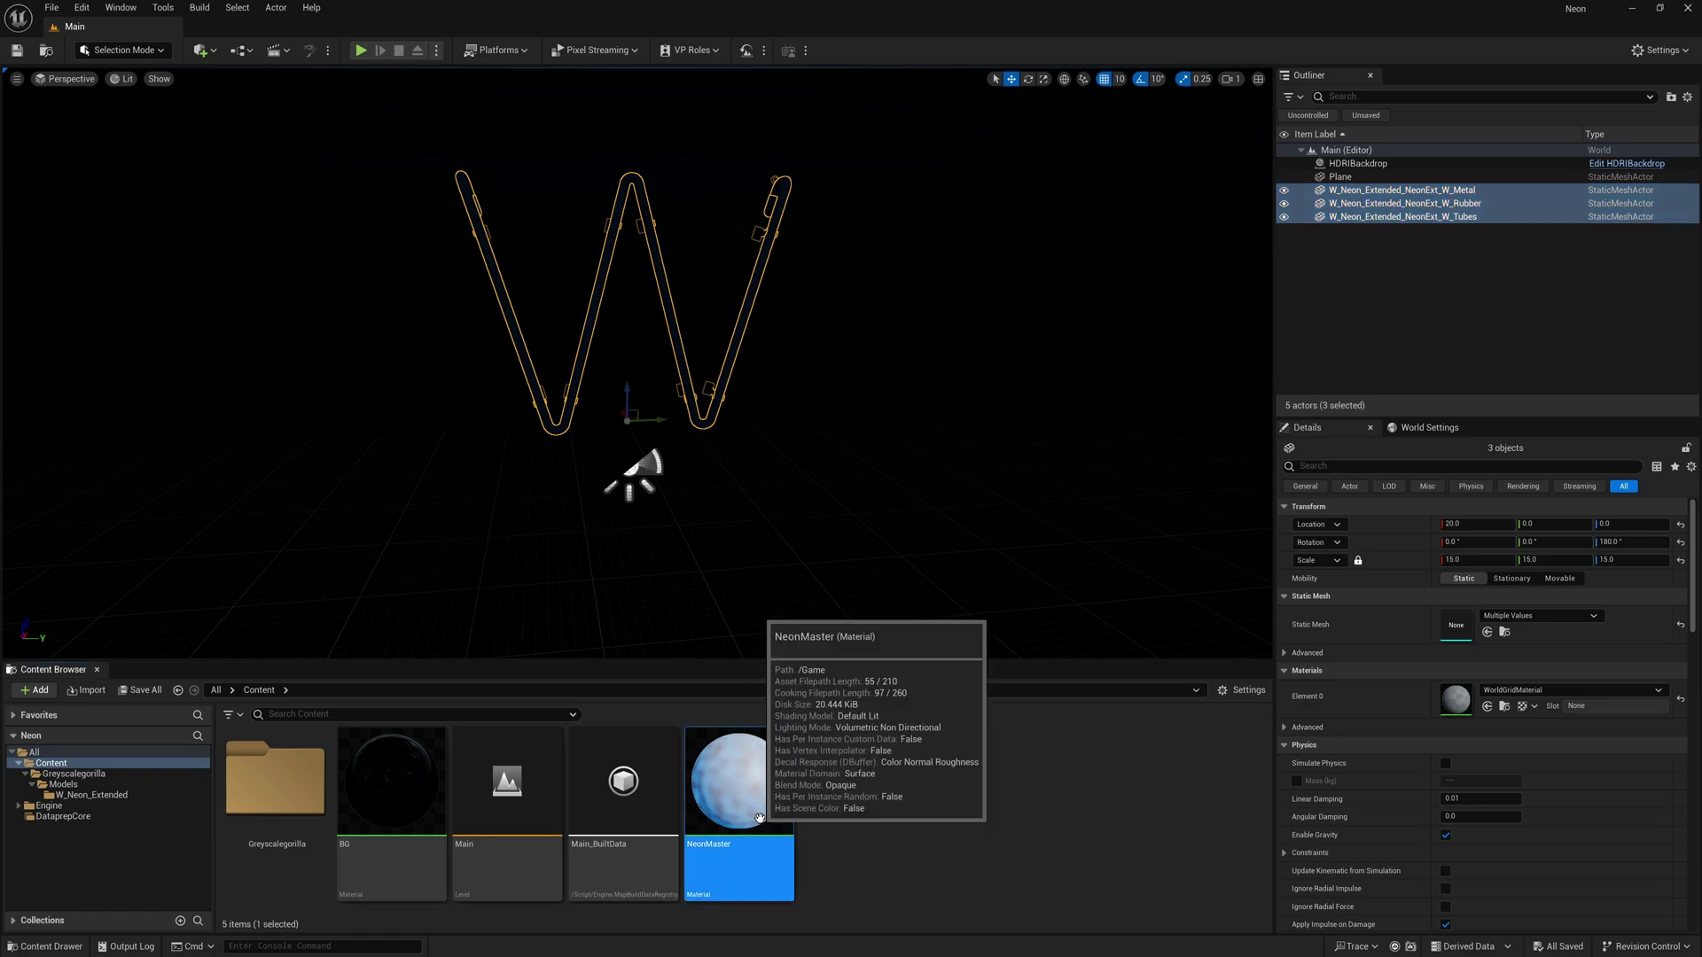
{"action": "right_click", "coordinate": [754, 805]}
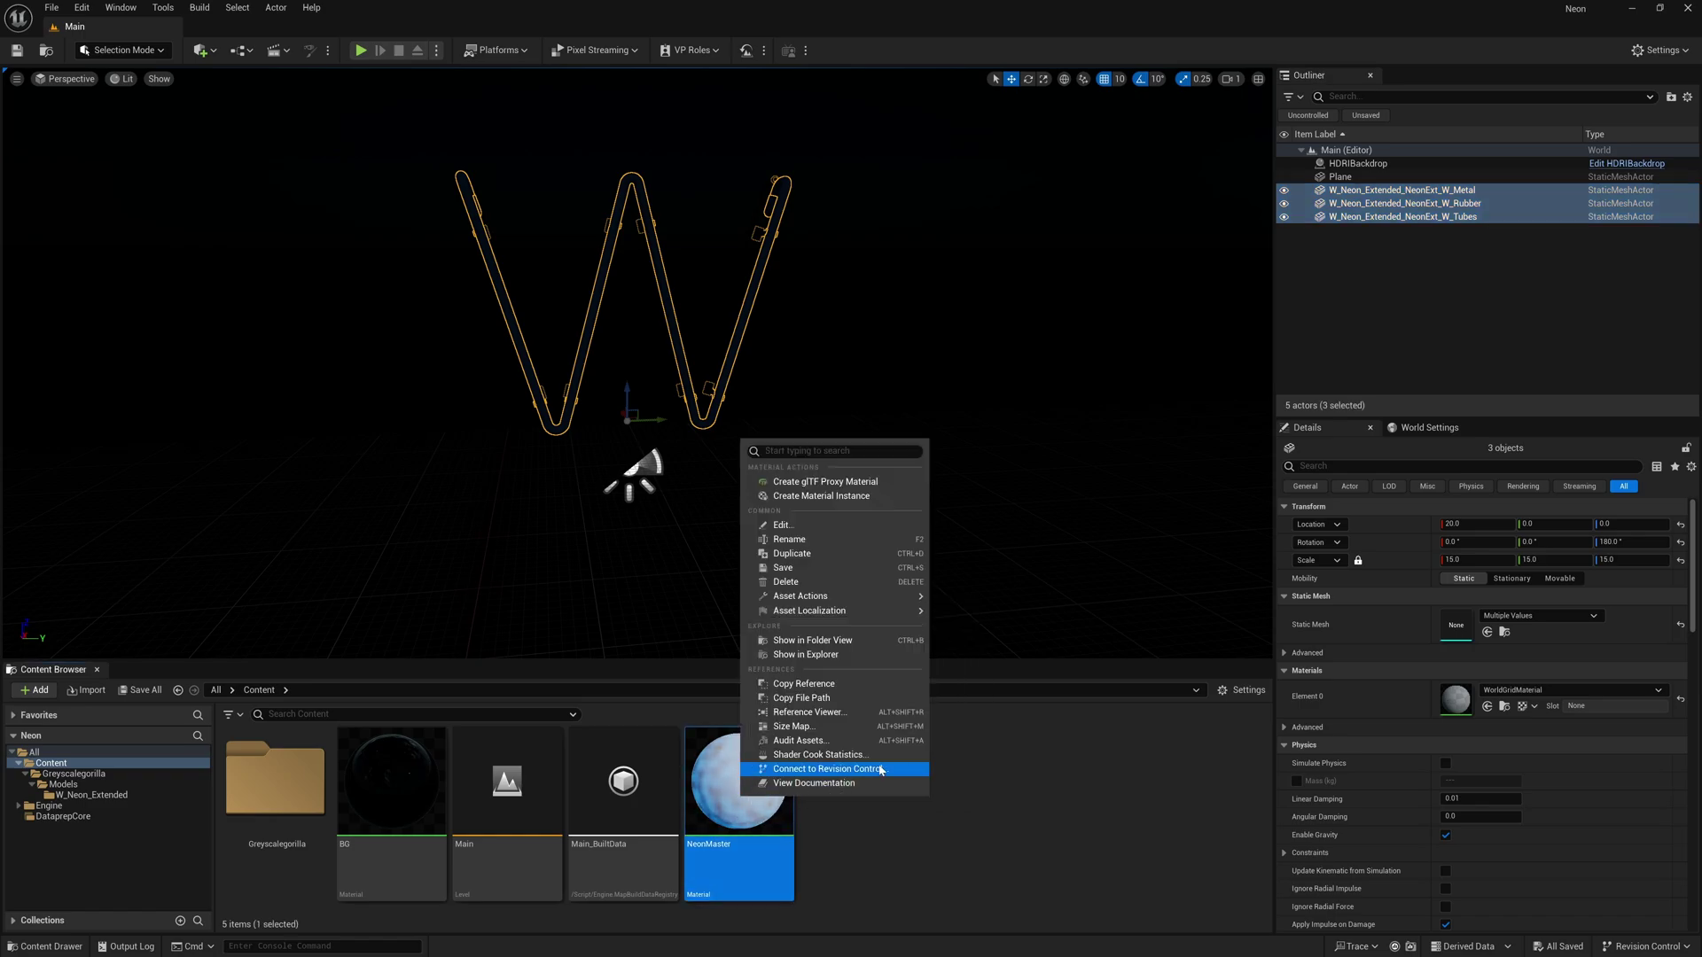
{"action": "left_click", "coordinate": [802, 498]}
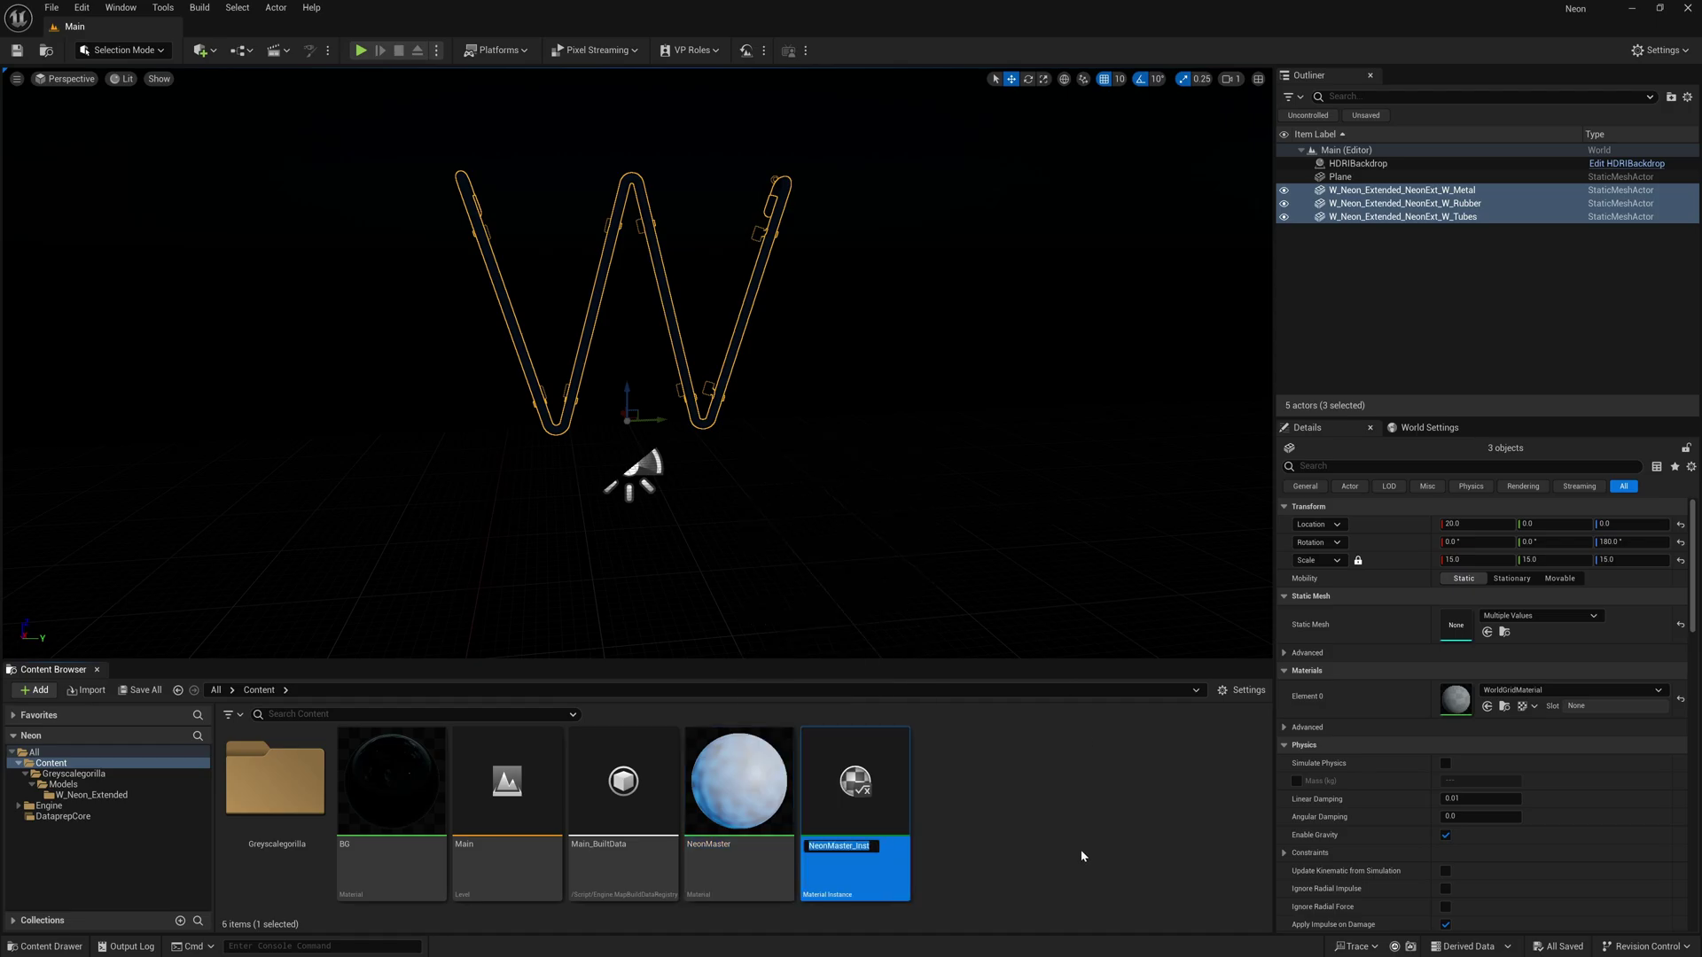
{"action": "key", "text": "End"}
{"action": "key", "text": "BackSpace"}
{"action": "key", "text": "BackSpace"}
{"action": "key", "text": "BackSpace"}
{"action": "key", "text": "BackSpace"}
{"action": "key", "text": "BackSpace"}
{"action": "key", "text": "BackSpace"}
{"action": "key", "text": "BackSpace"}
{"action": "key", "text": "BackSpace"}
{"action": "key", "text": "BackSpace"}
{"action": "key", "text": "BackSpace"}
{"action": "key", "text": "BackSpace"}
{"action": "type", "text": "_Blue"}
{"action": "key", "text": "Return"}
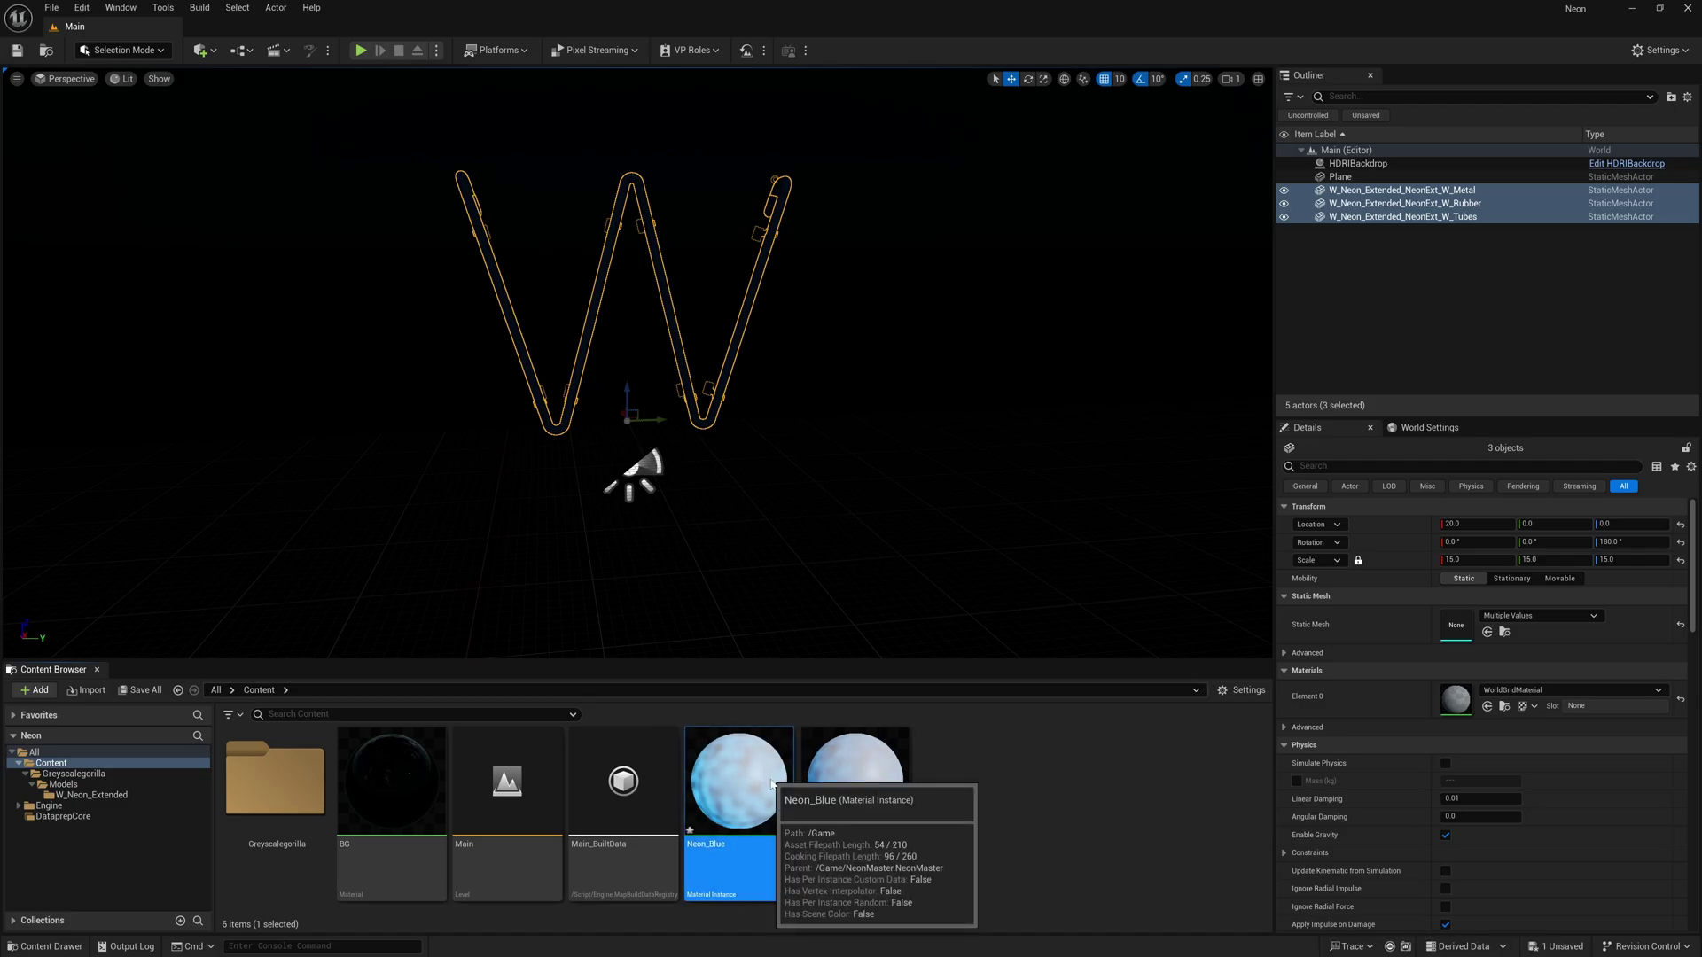
- Open the Neon_Blue instance and enable its Blackening, Flicker Speed, Light Stabilizer and Neon Color parameters
{"action": "double_click", "coordinate": [738, 780]}
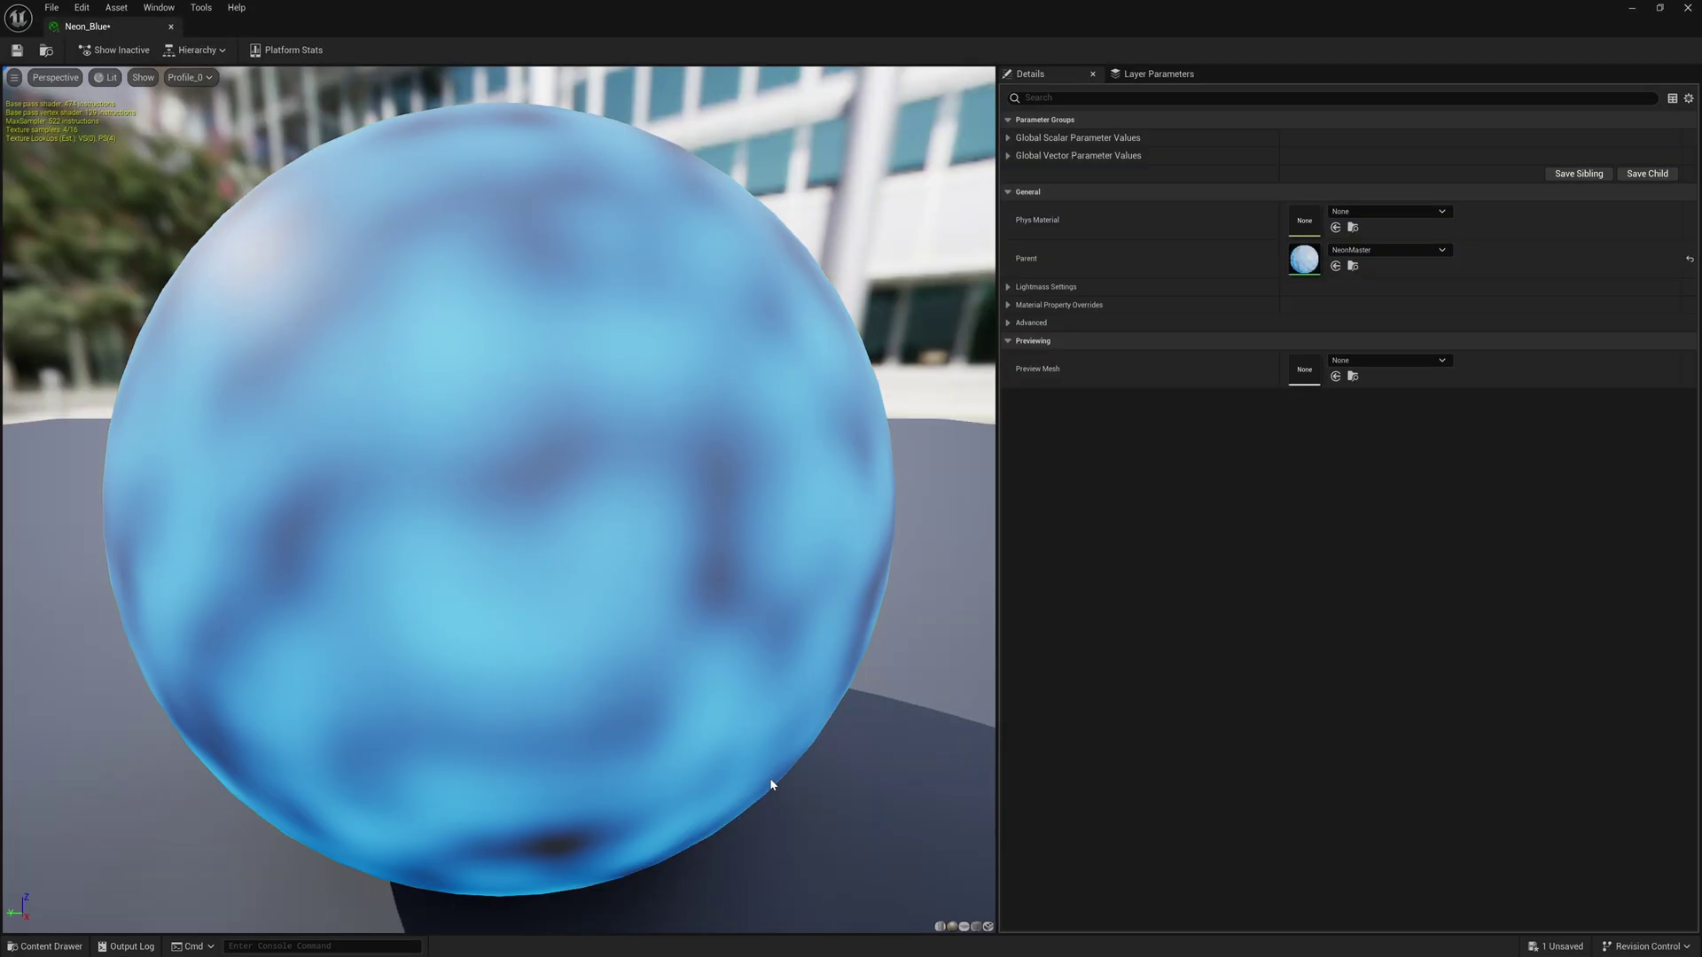
{"action": "left_click", "coordinate": [1008, 156]}
{"action": "left_click", "coordinate": [1008, 138]}
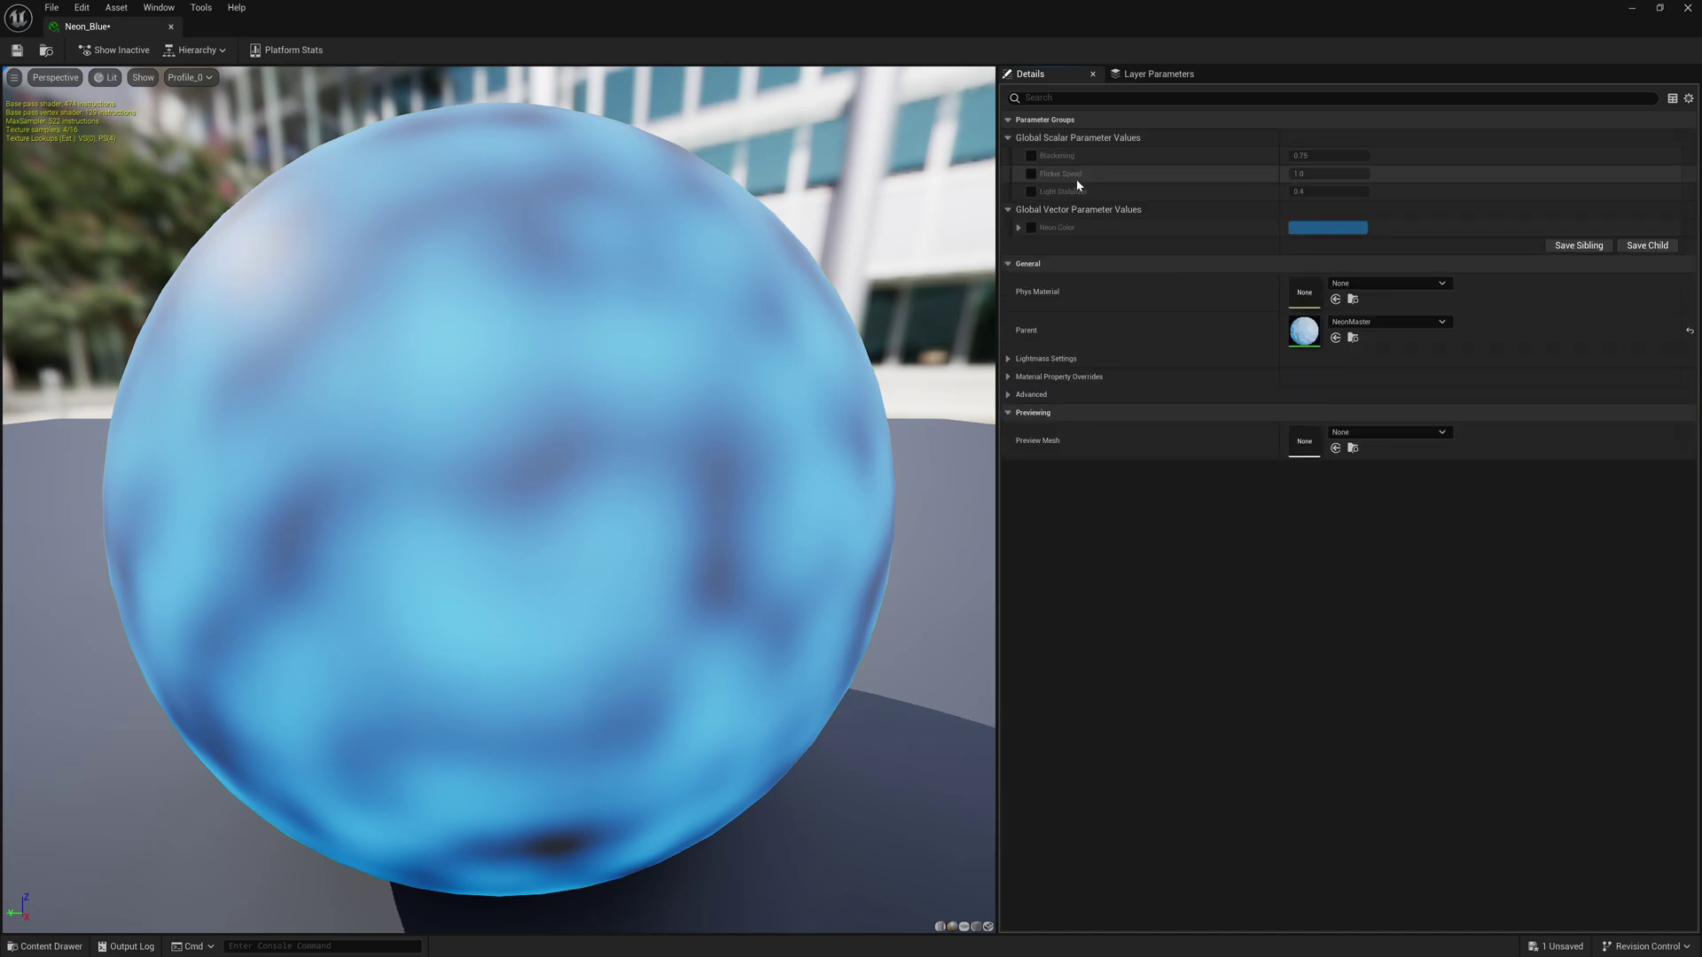
{"action": "left_click", "coordinate": [1031, 156]}
{"action": "left_click", "coordinate": [1031, 173]}
{"action": "left_click", "coordinate": [1031, 191]}
{"action": "left_click", "coordinate": [1031, 227]}
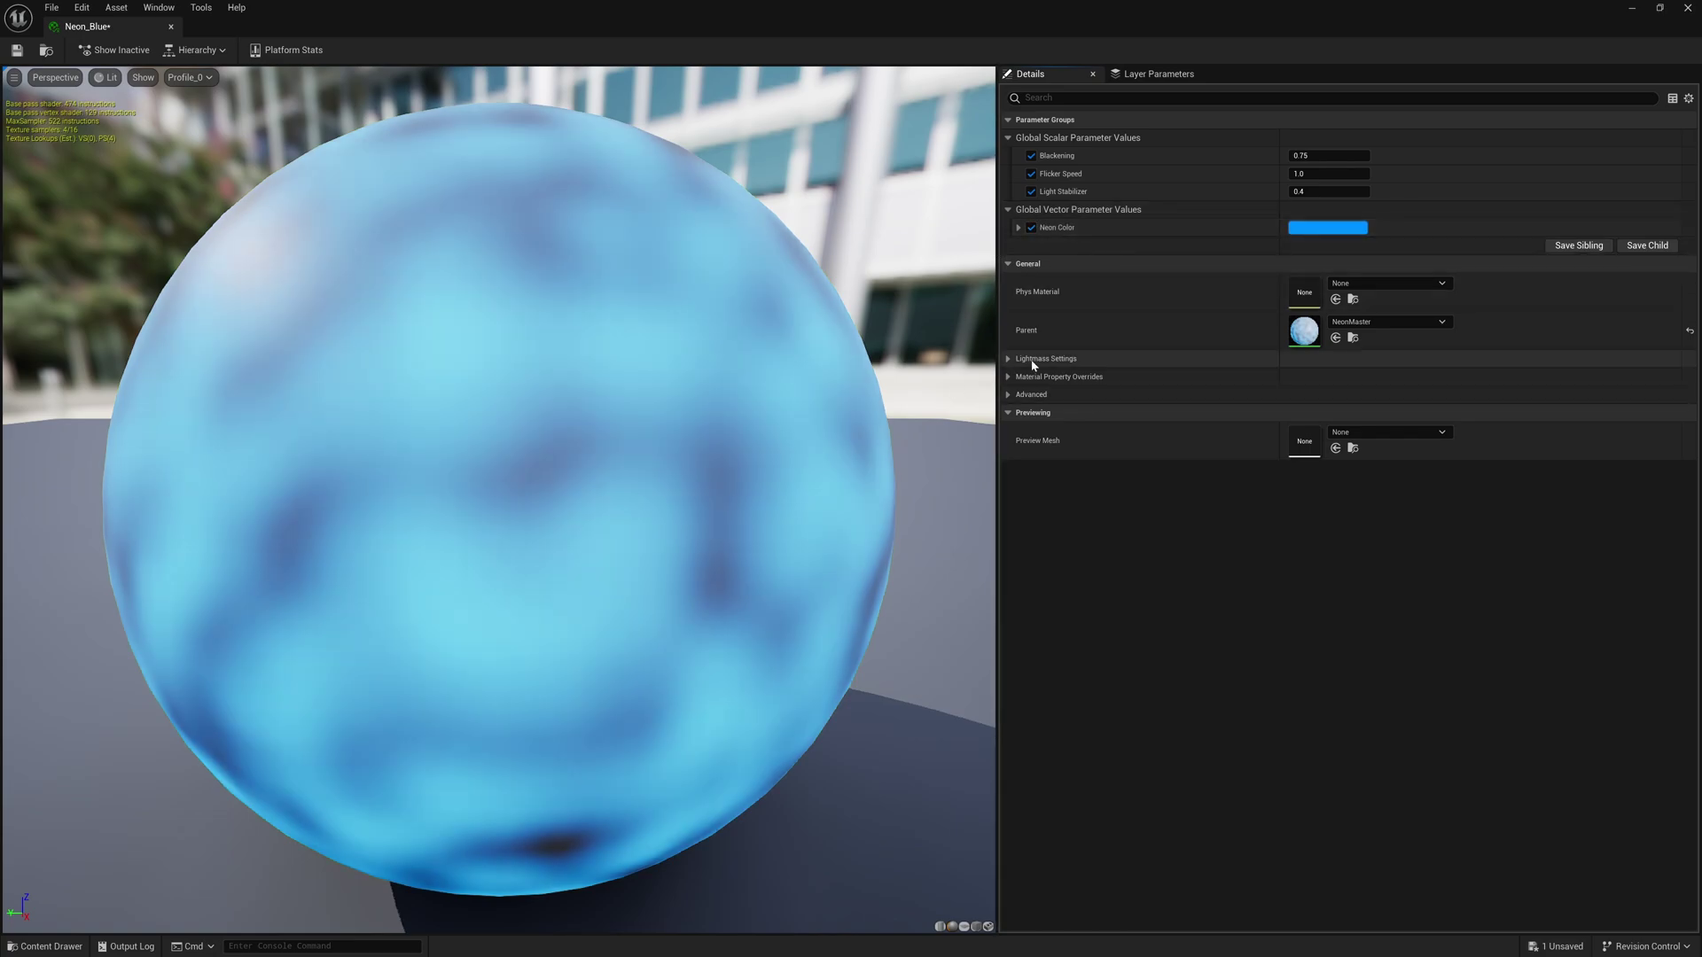
- Change the instance's Neon Color to magenta and close the material instance editor
{"action": "left_click", "coordinate": [1348, 228]}
{"action": "left_click_drag", "start_coordinate": [1449, 376], "coordinate": [1455, 290]}
{"action": "left_click", "coordinate": [1540, 560]}
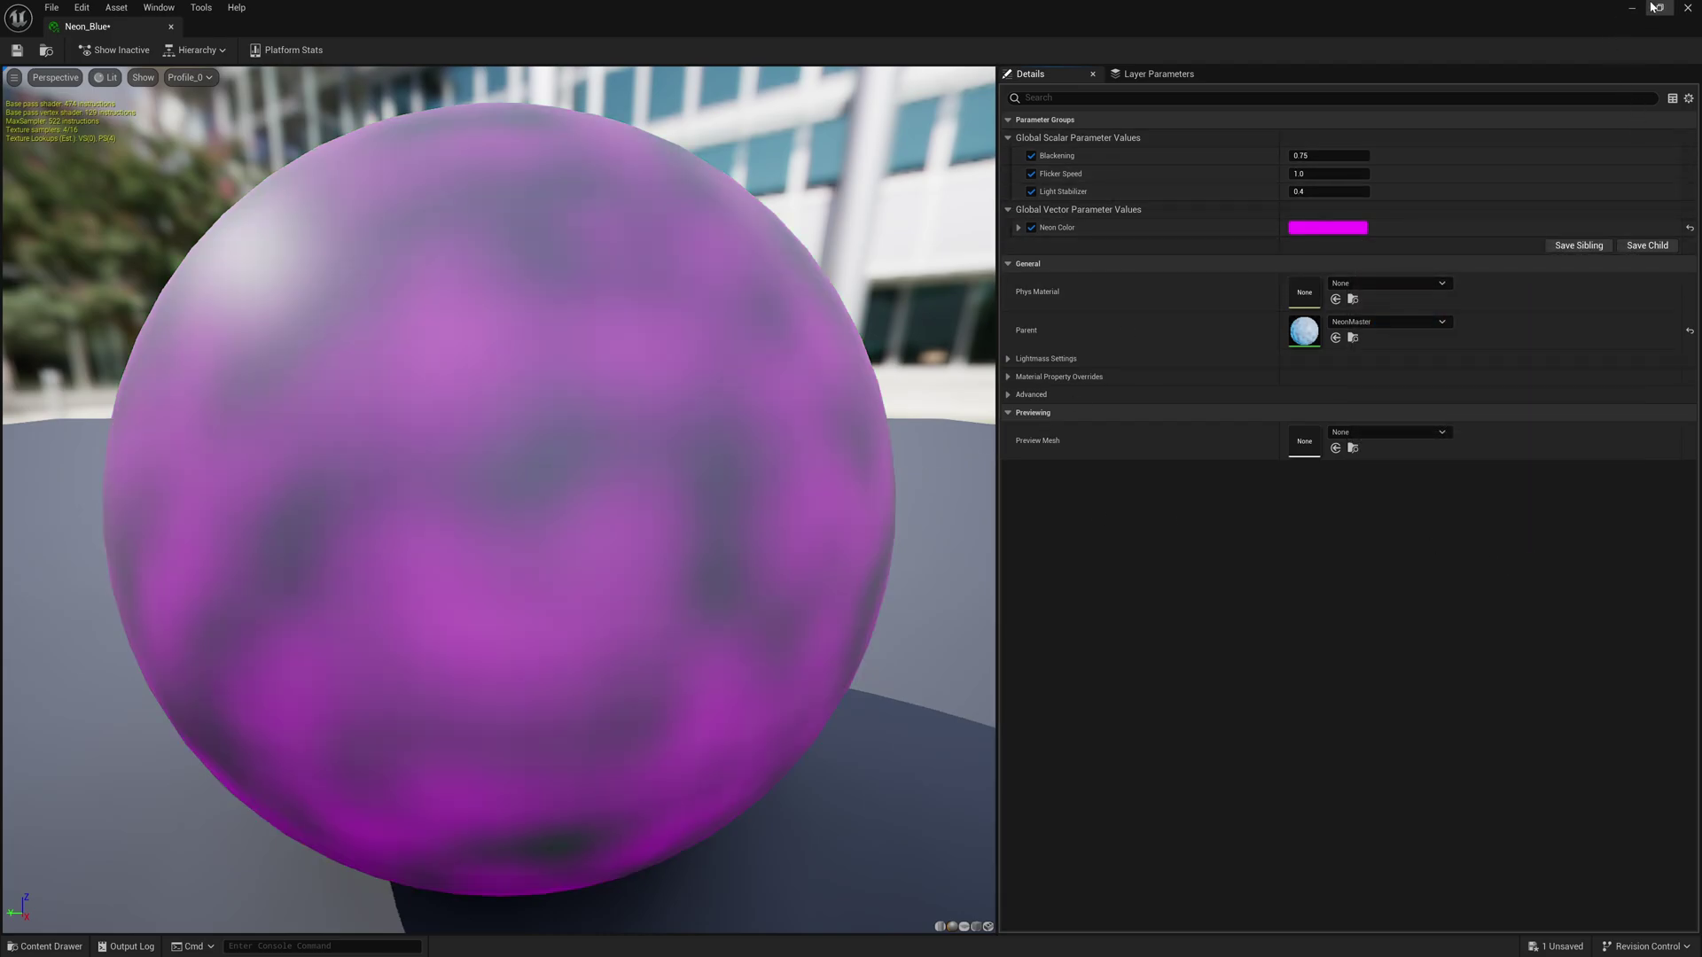
{"action": "left_click", "coordinate": [1681, 13]}
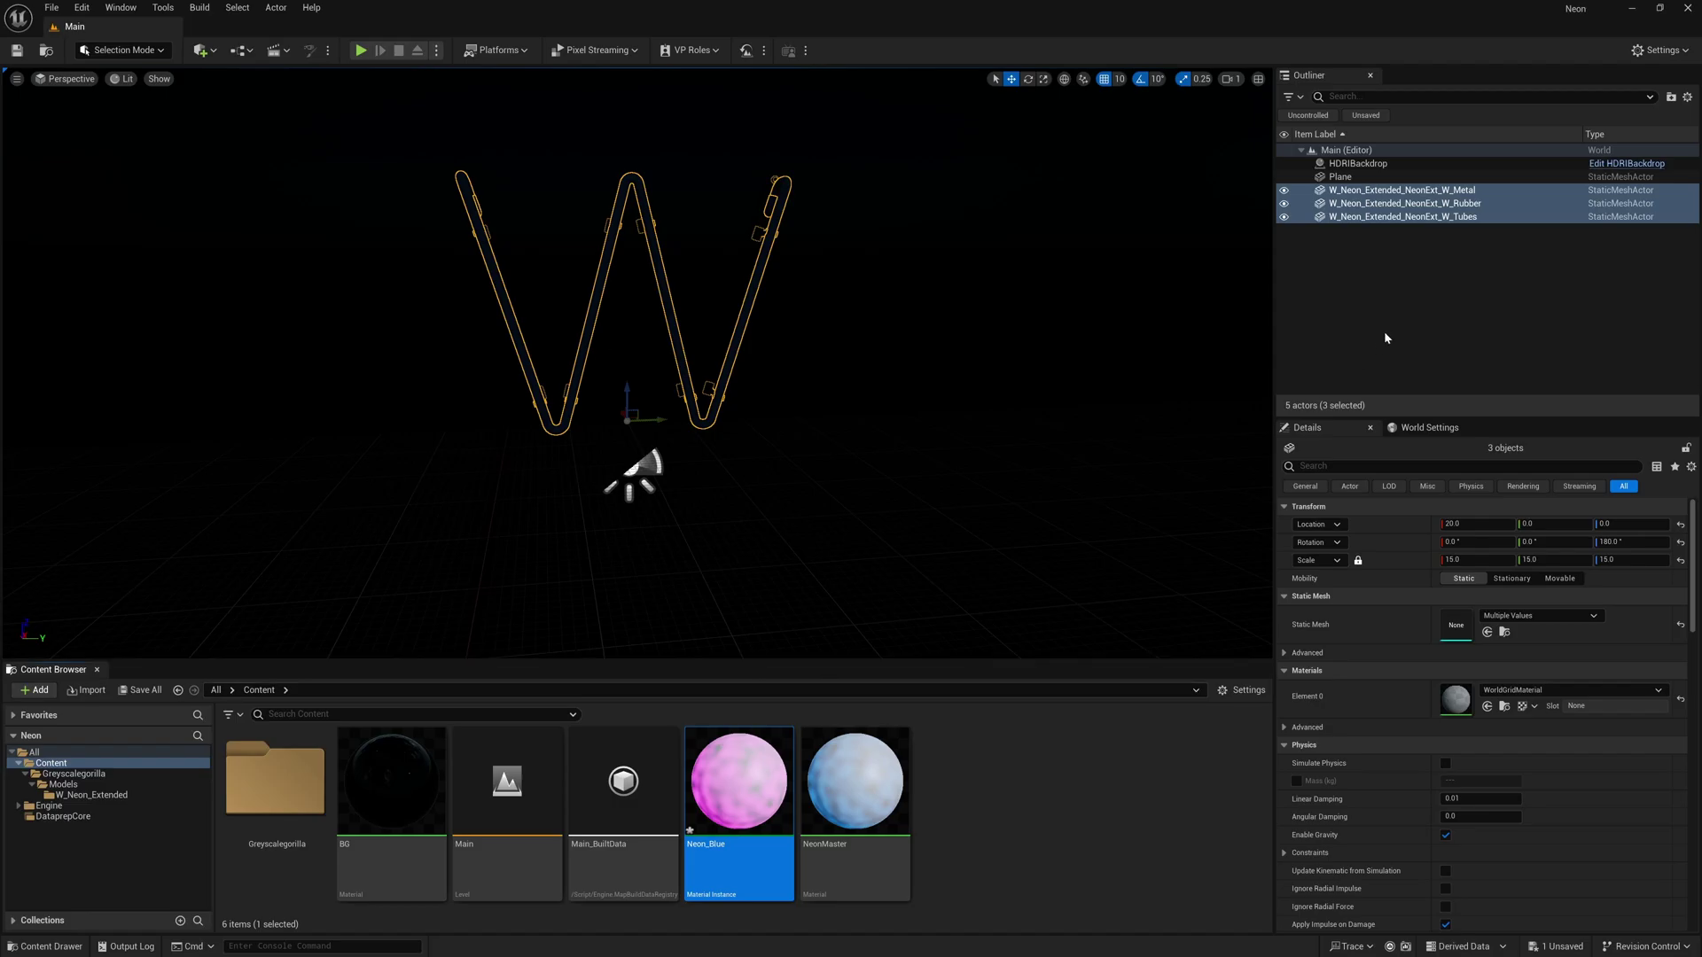
- Rename the Neon_Blue material instance as Neon_Purple
{"action": "left_click", "coordinate": [702, 842]}
{"action": "left_click_drag", "start_coordinate": [715, 846], "coordinate": [771, 848]}
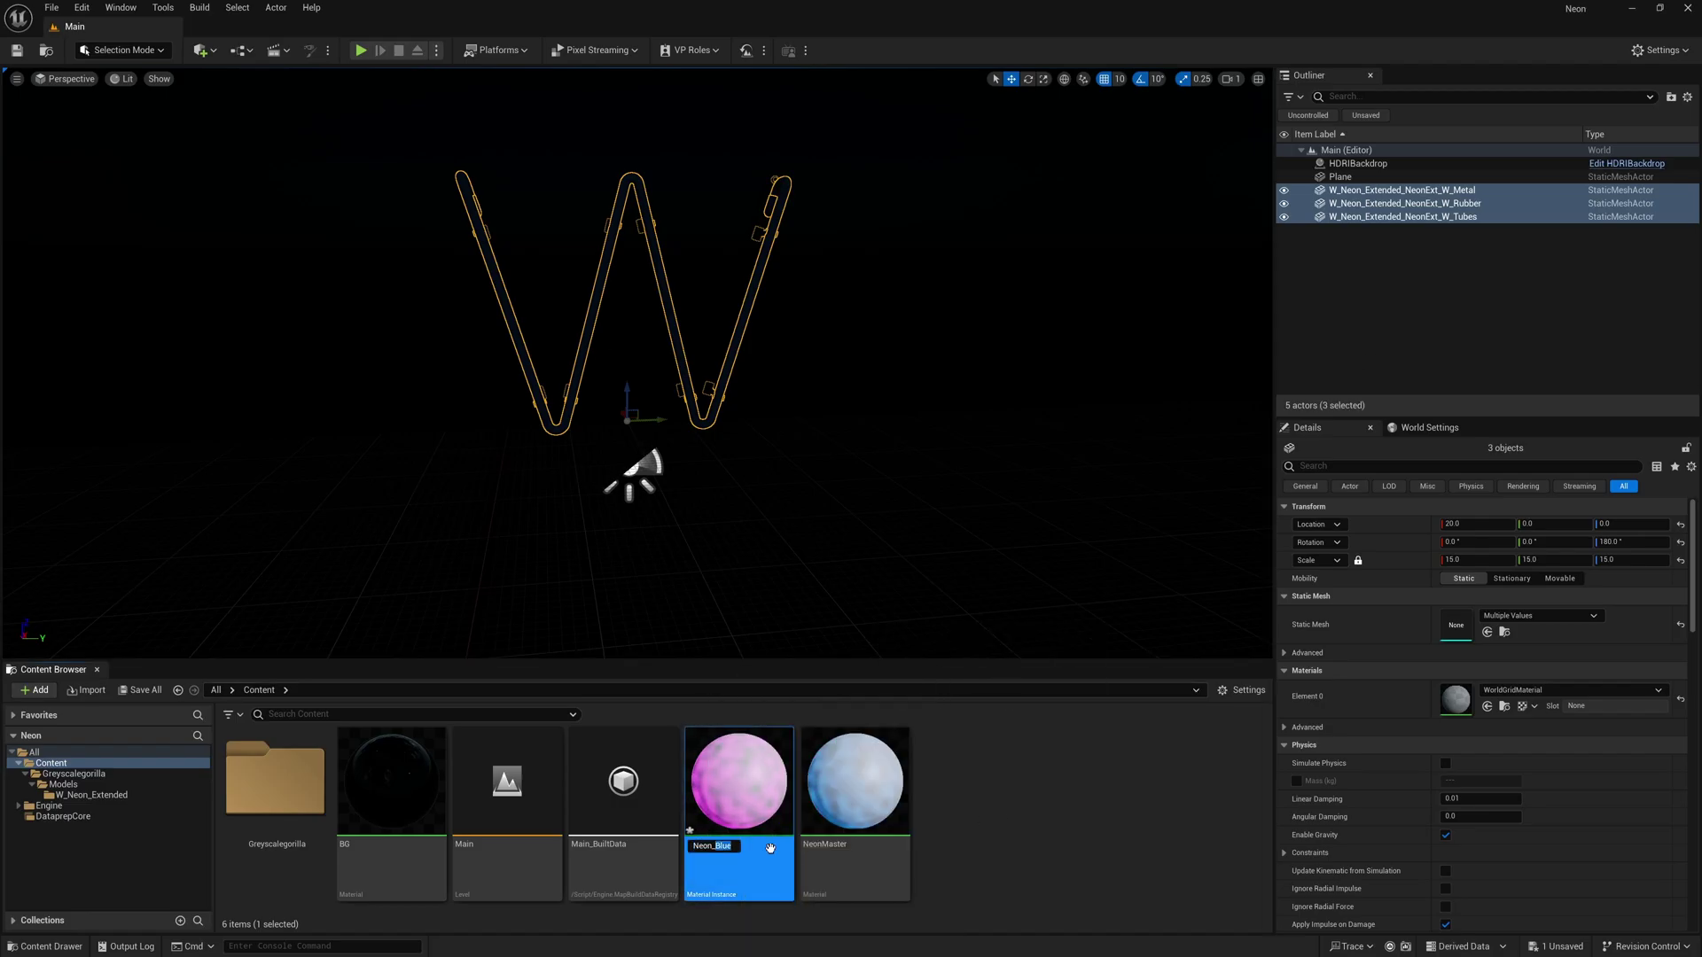
{"action": "type", "text": "Purple"}
- Apply the Neon_Purple material to the W tubes mesh, inspect it from an angle and deselect it
{"action": "left_click_drag", "start_coordinate": [738, 780], "coordinate": [678, 341]}
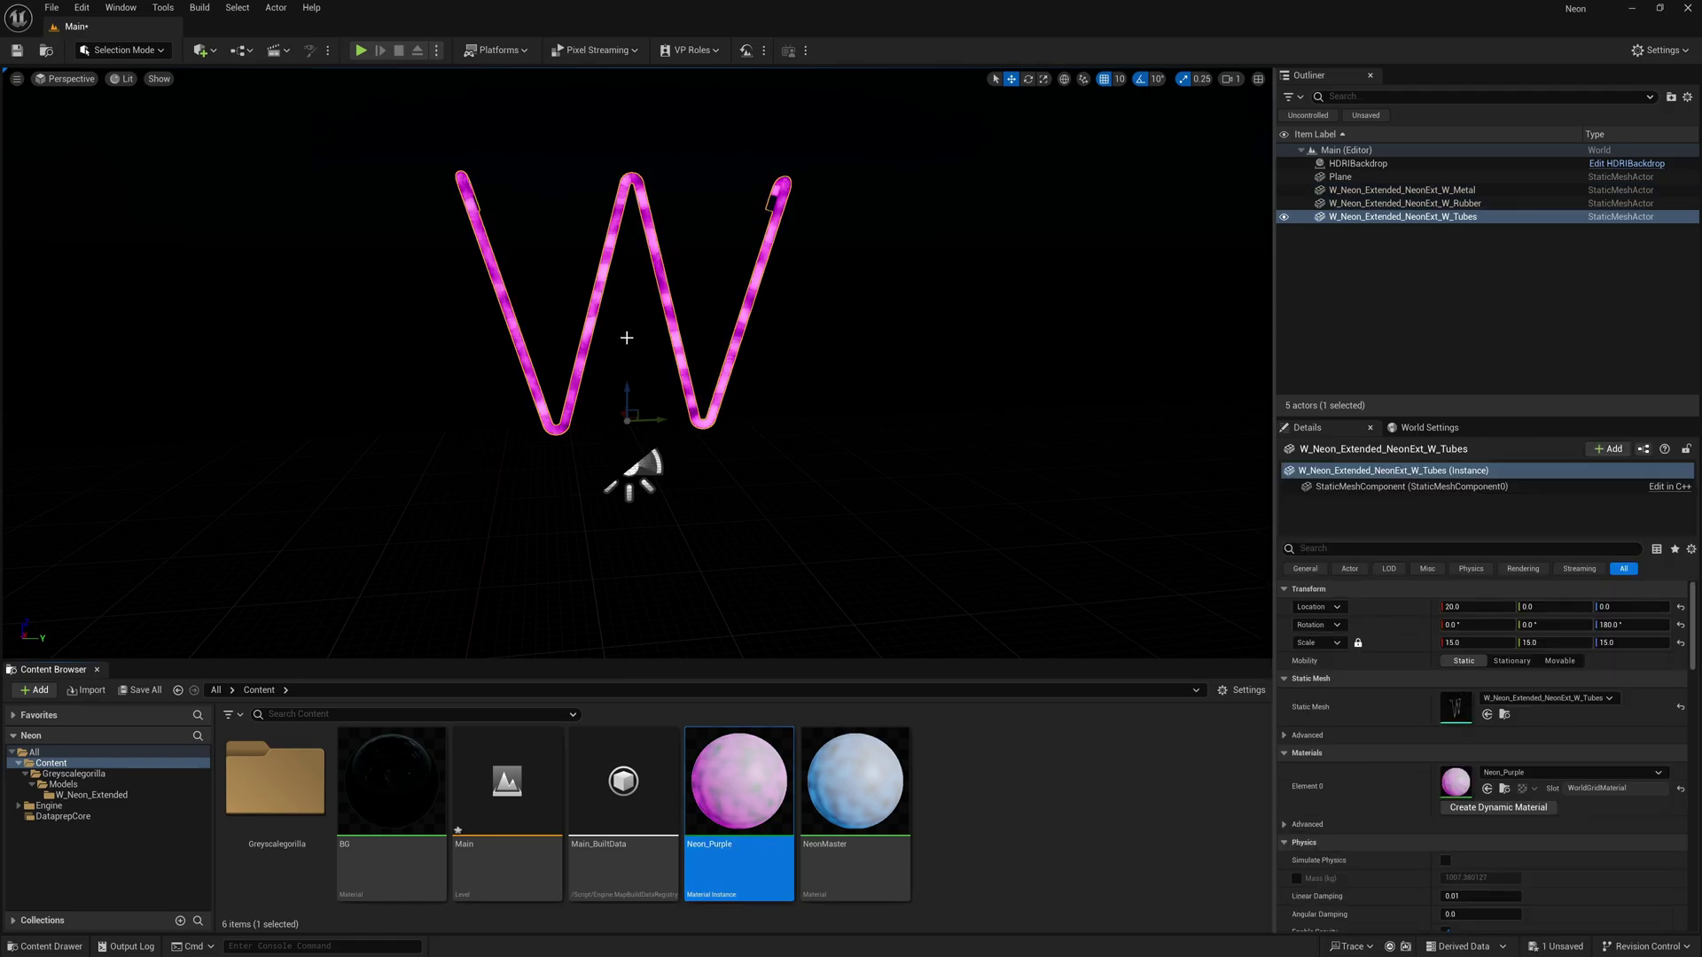
{"action": "scroll", "coordinate": [627, 338], "scroll_direction": "up", "scroll_amount": 5}
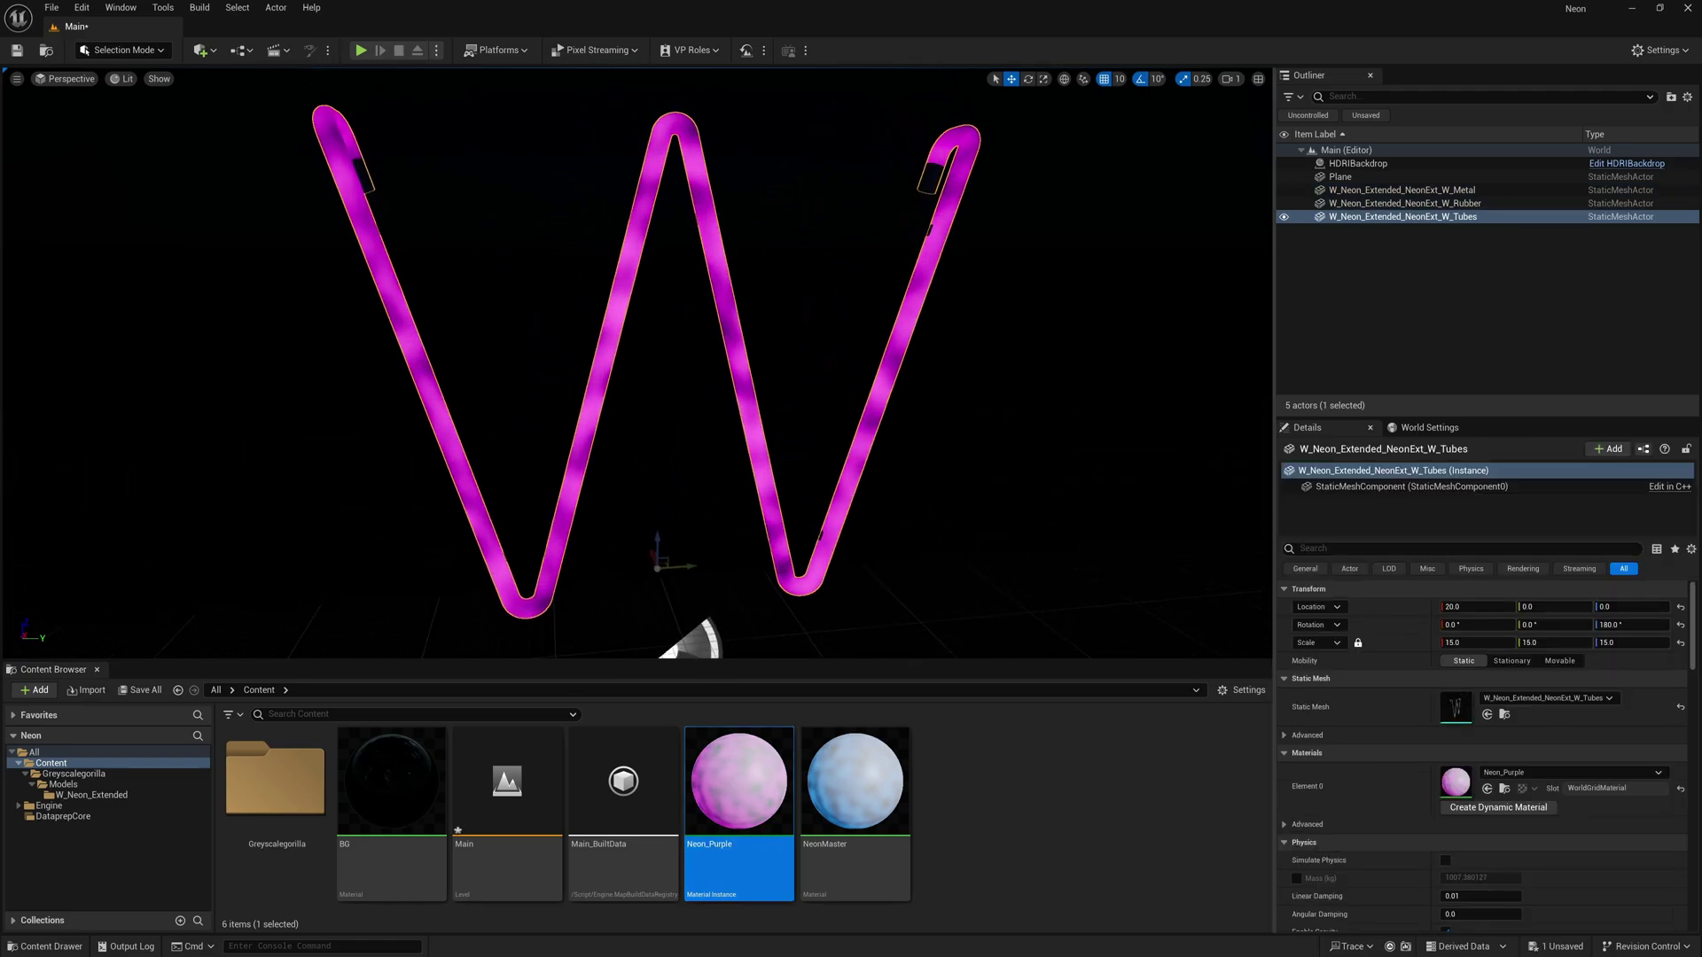
{"action": "scroll", "coordinate": [627, 338], "scroll_direction": "down", "scroll_amount": 2}
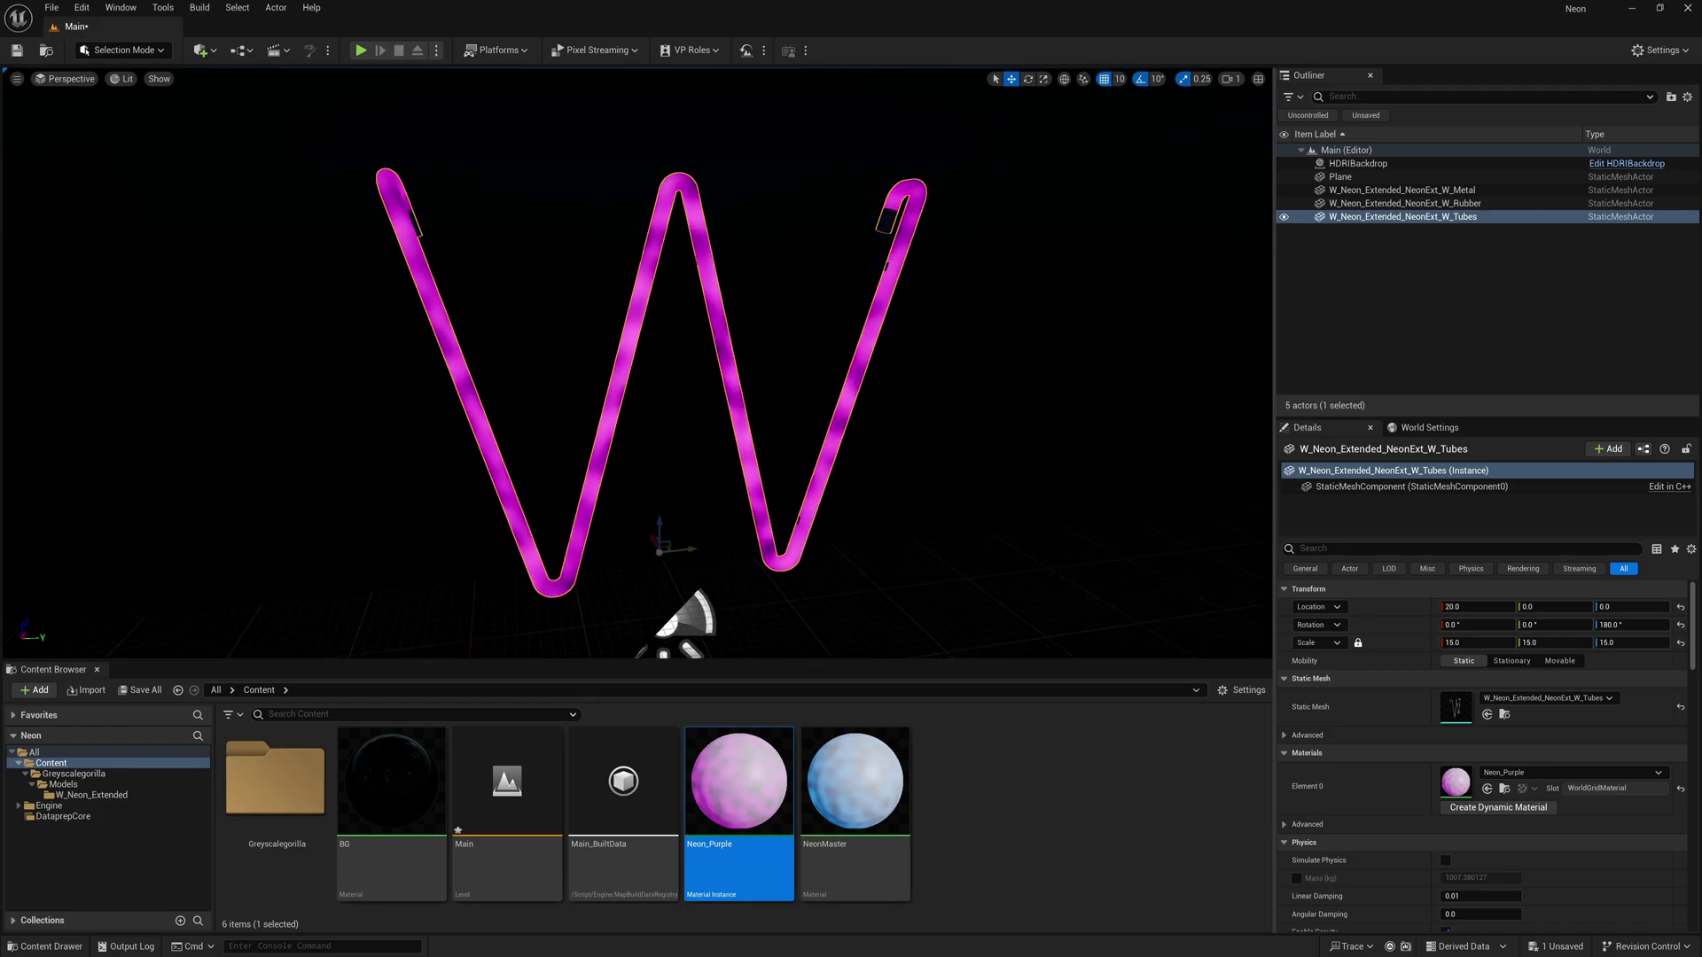
{"action": "left_click_drag", "start_coordinate": [620, 399], "coordinate": [709, 402], "text": "alt"}
{"action": "left_click", "coordinate": [1411, 281]}
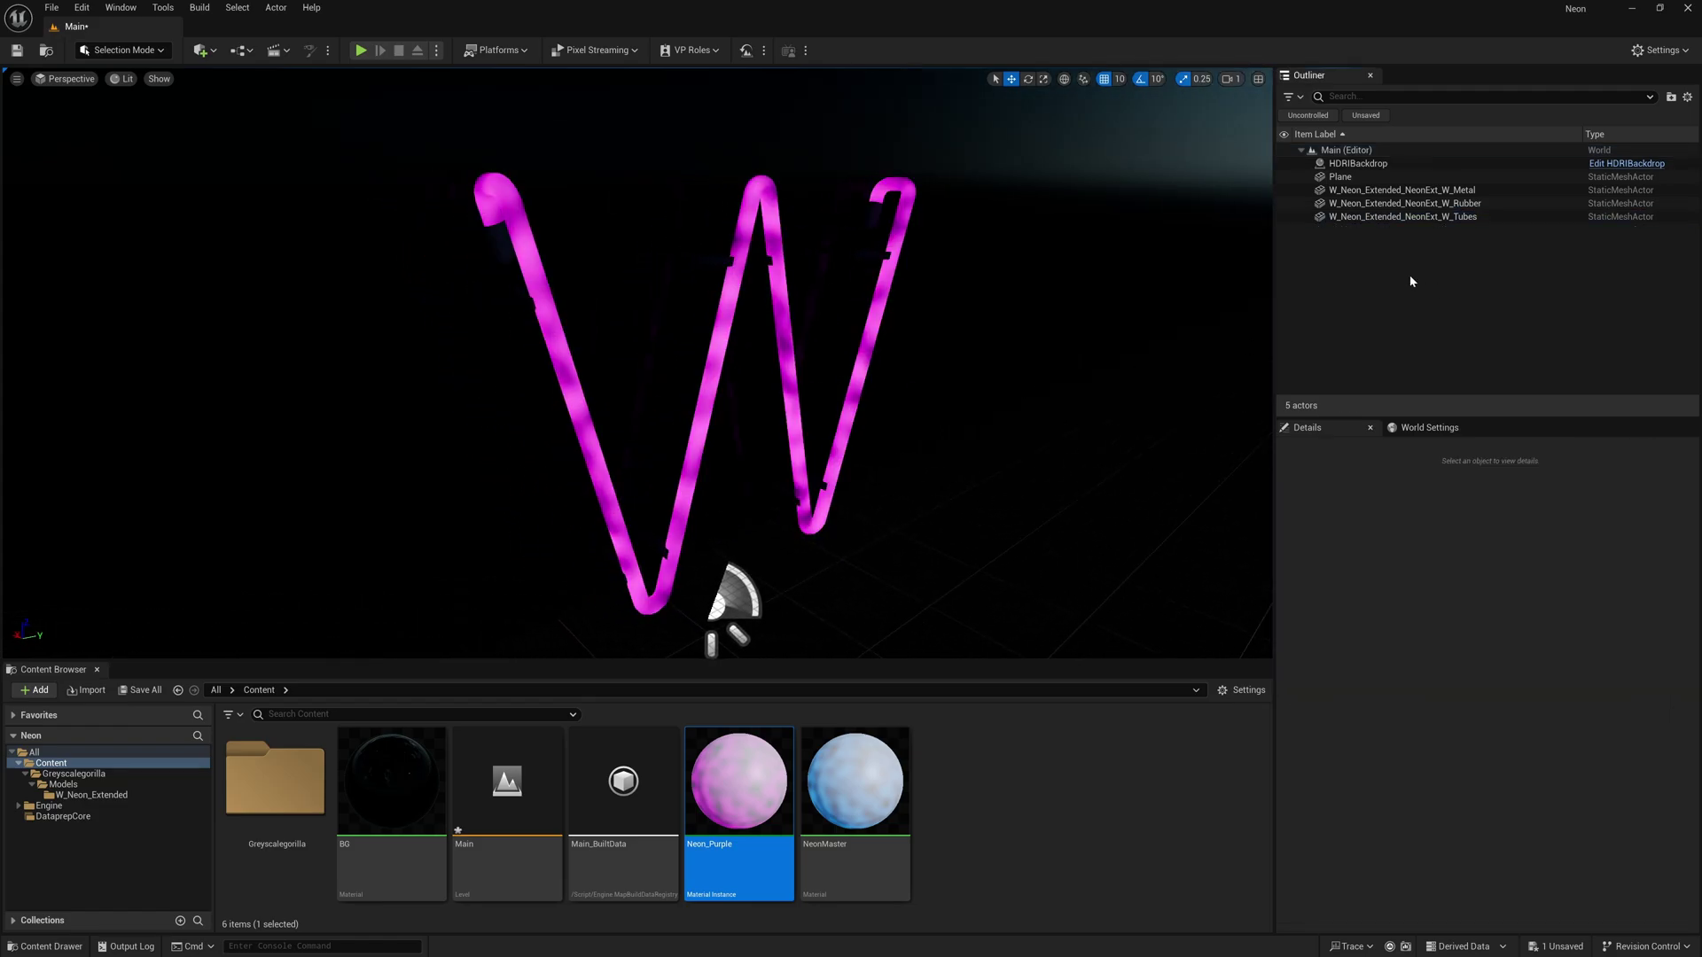
- Add a Post Process Volume to the level
{"action": "left_click", "coordinate": [203, 54]}
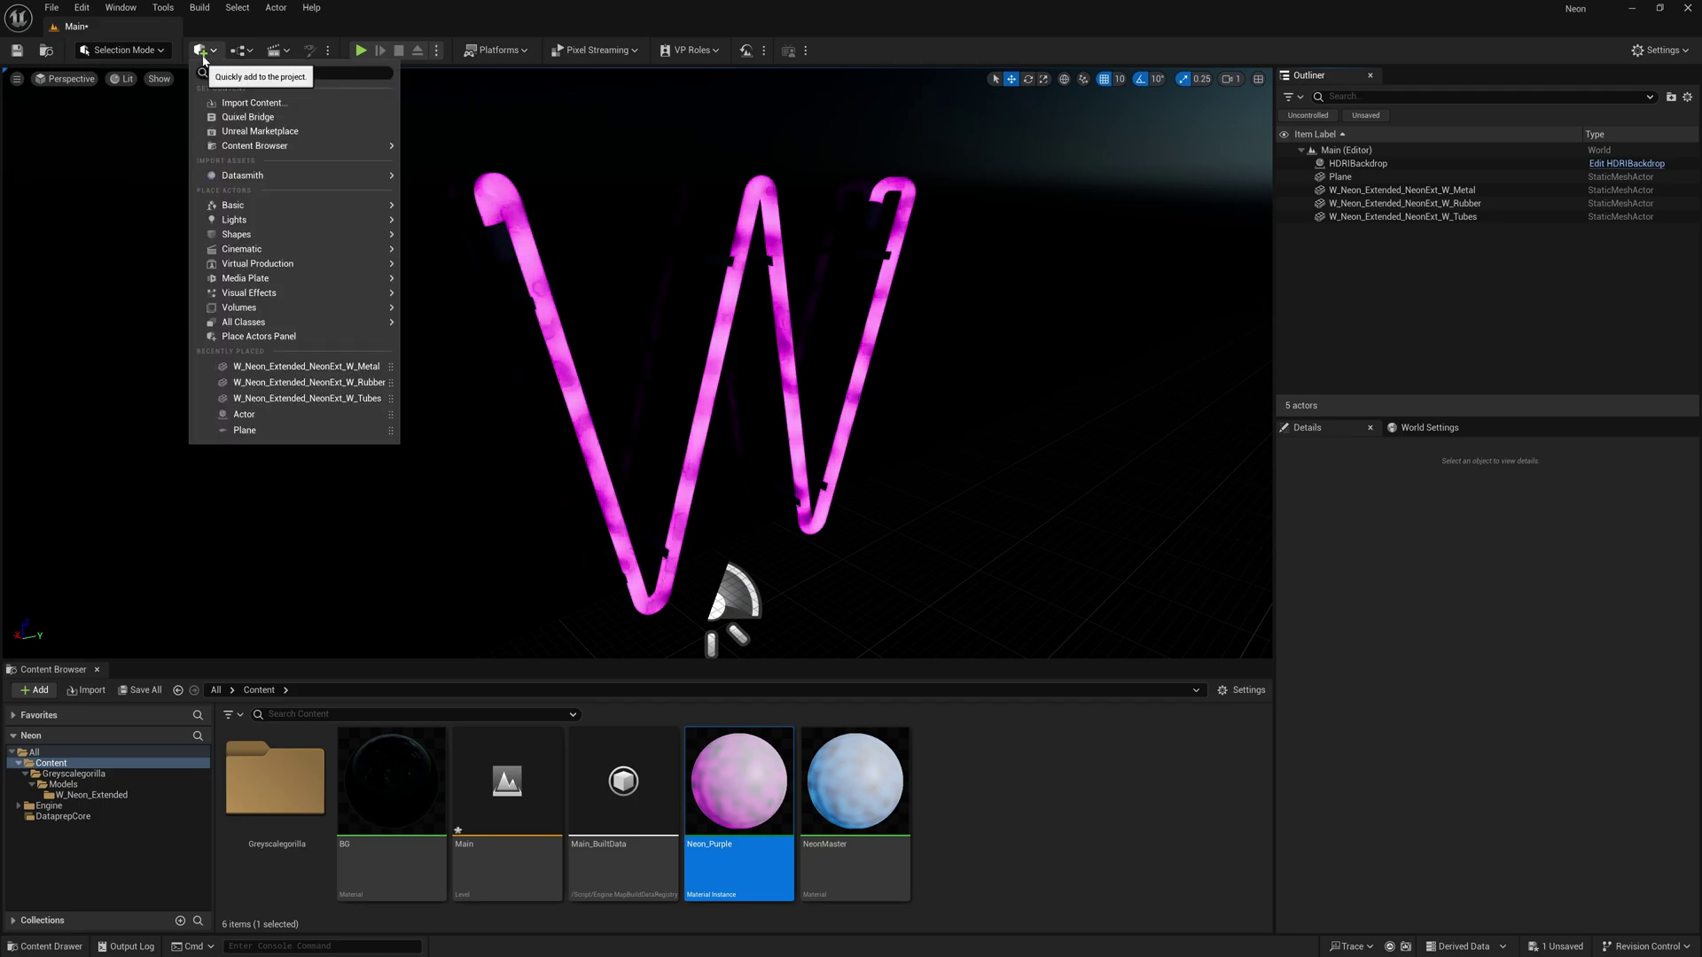
{"action": "mouse_move", "coordinate": [321, 255]}
{"action": "mouse_move", "coordinate": [313, 294]}
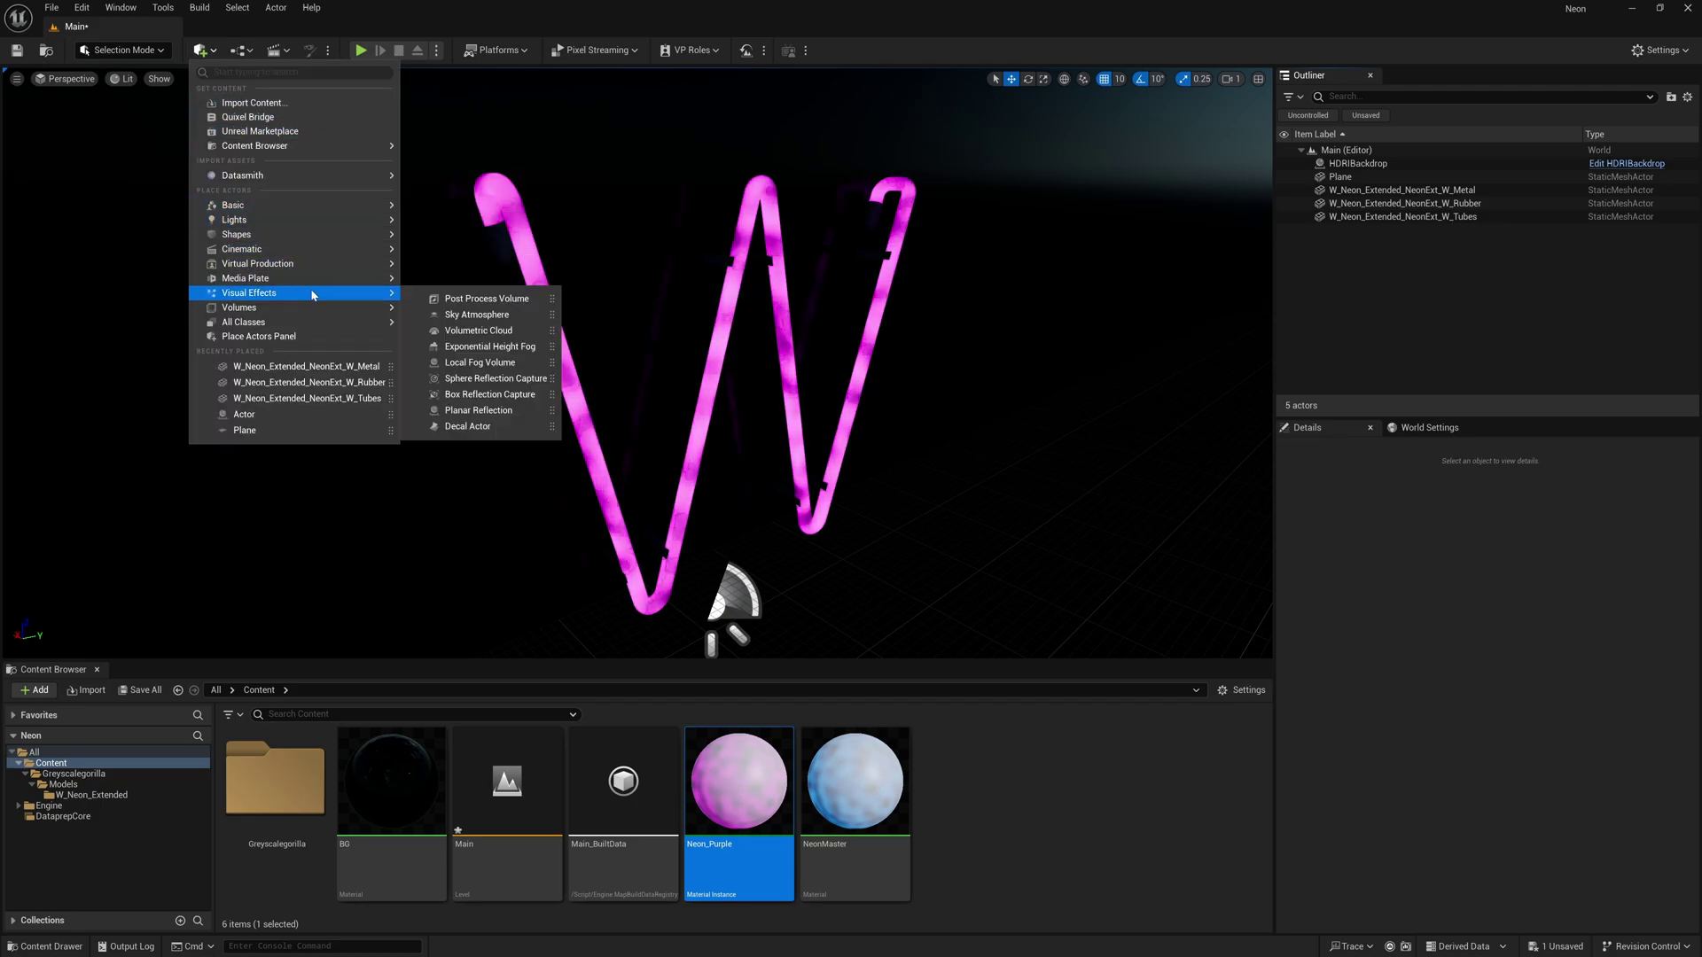
{"action": "left_click", "coordinate": [486, 301]}
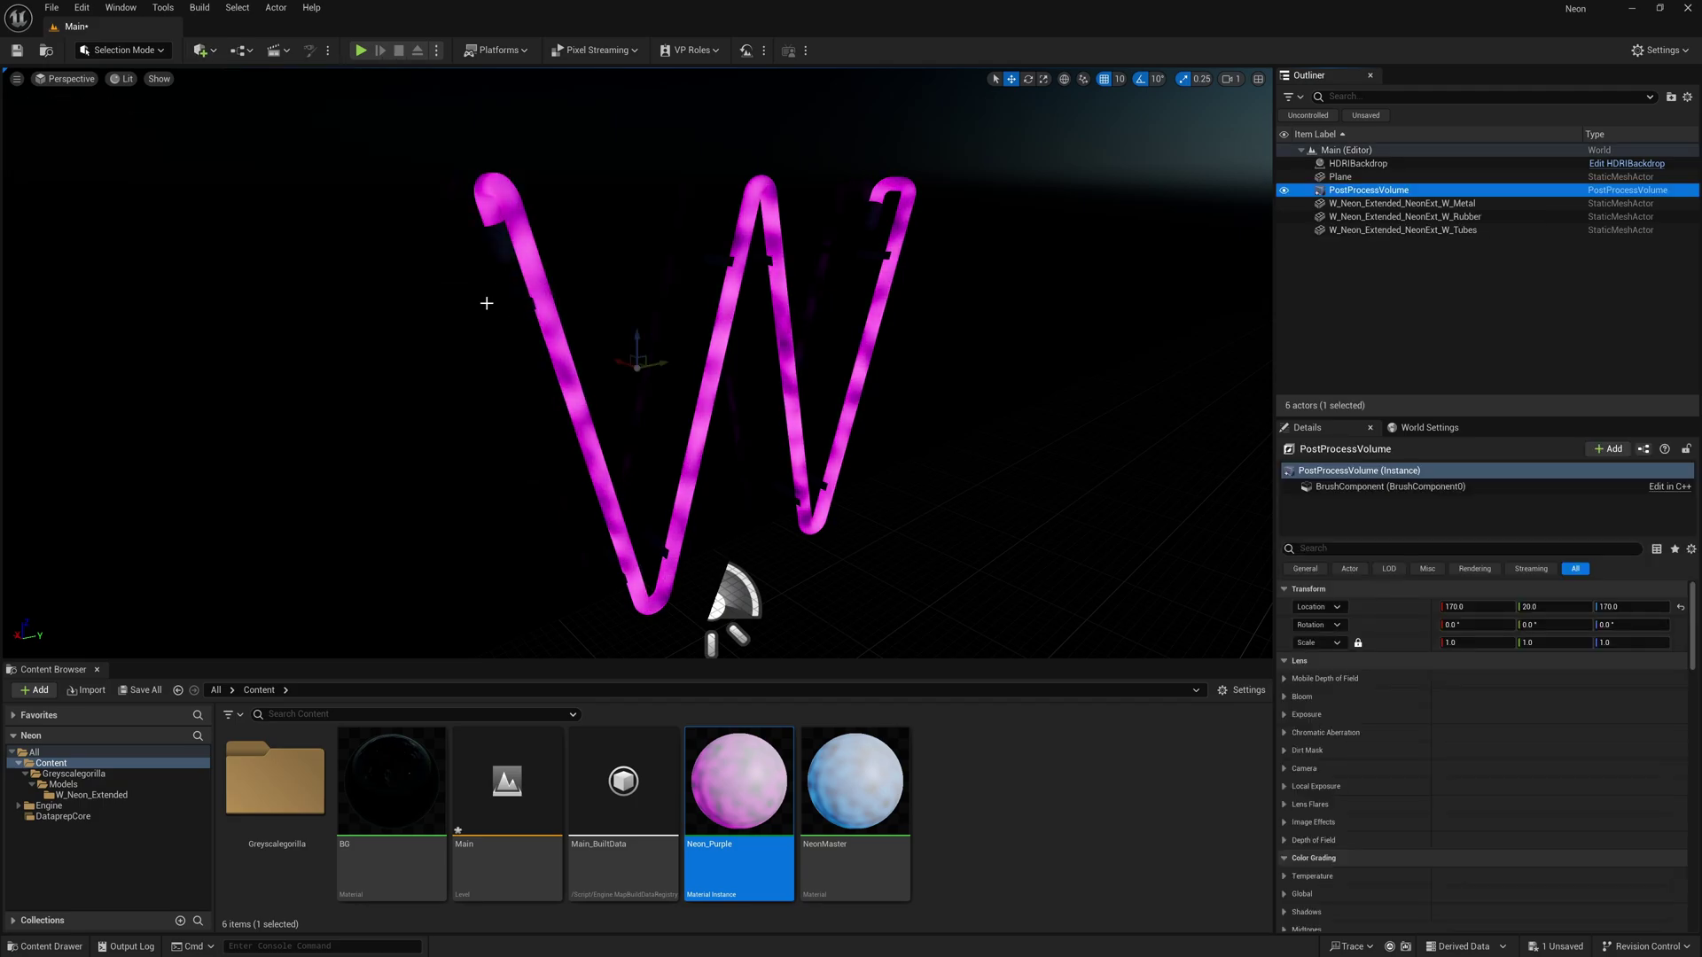
- Reset the Post Process Volume's location to the origin and enable its Infinite Extent (Unbound) option
{"action": "left_click", "coordinate": [1679, 609]}
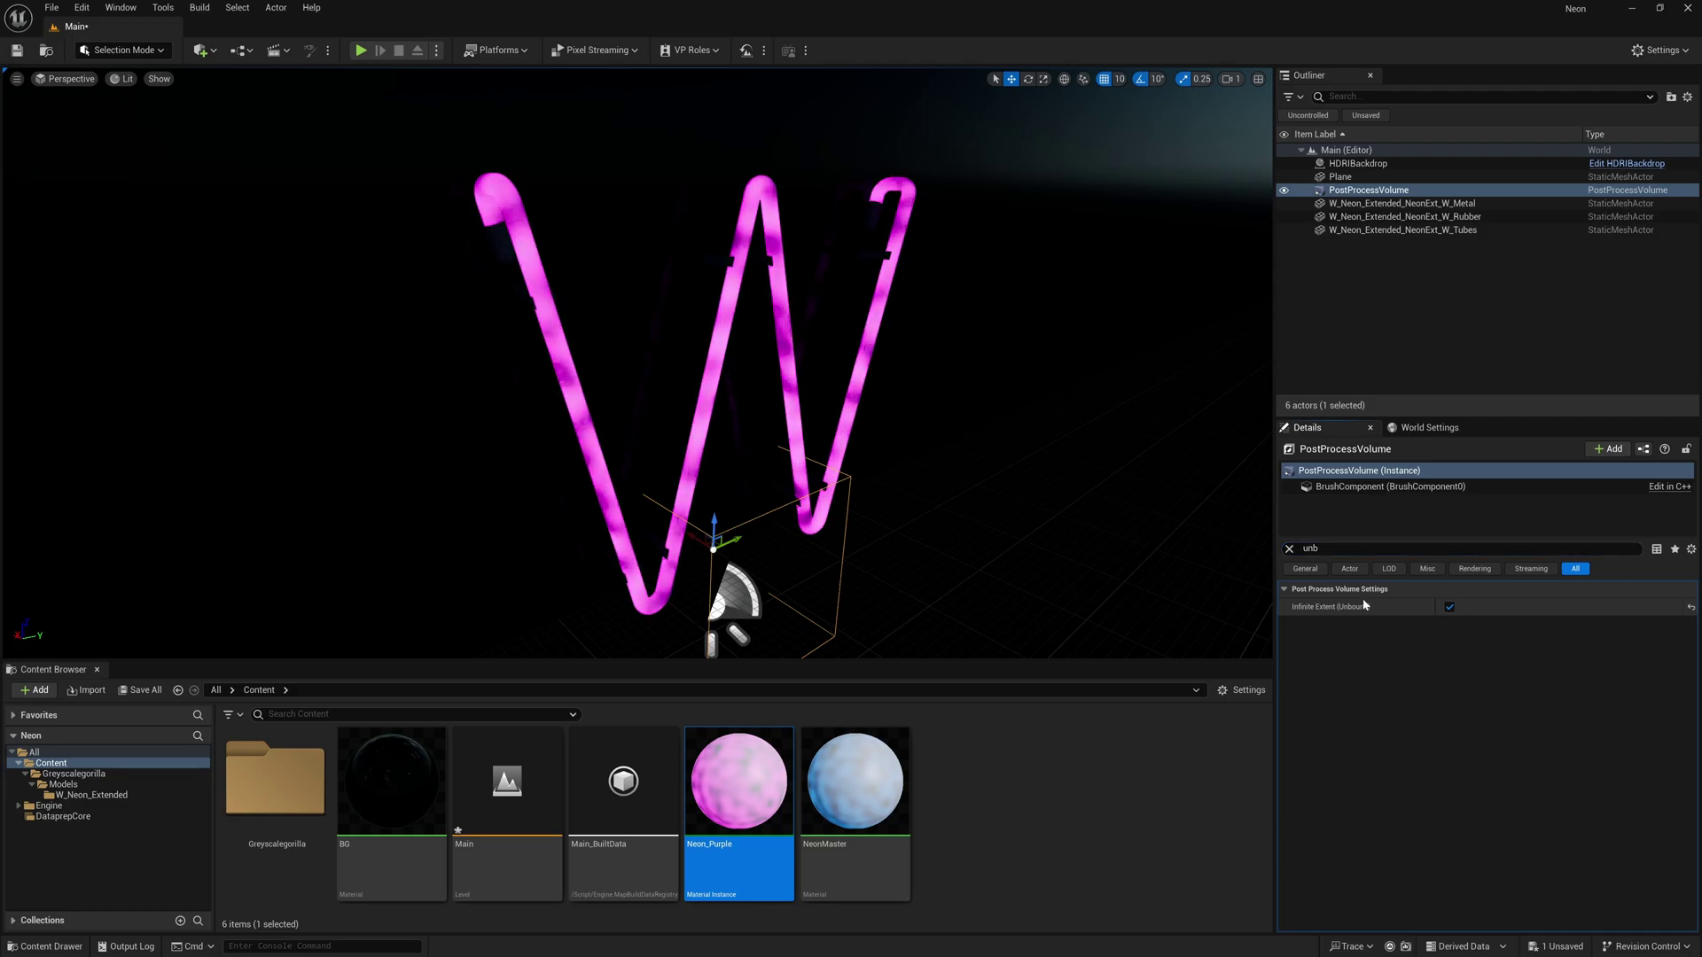
{"action": "left_click", "coordinate": [1290, 548]}
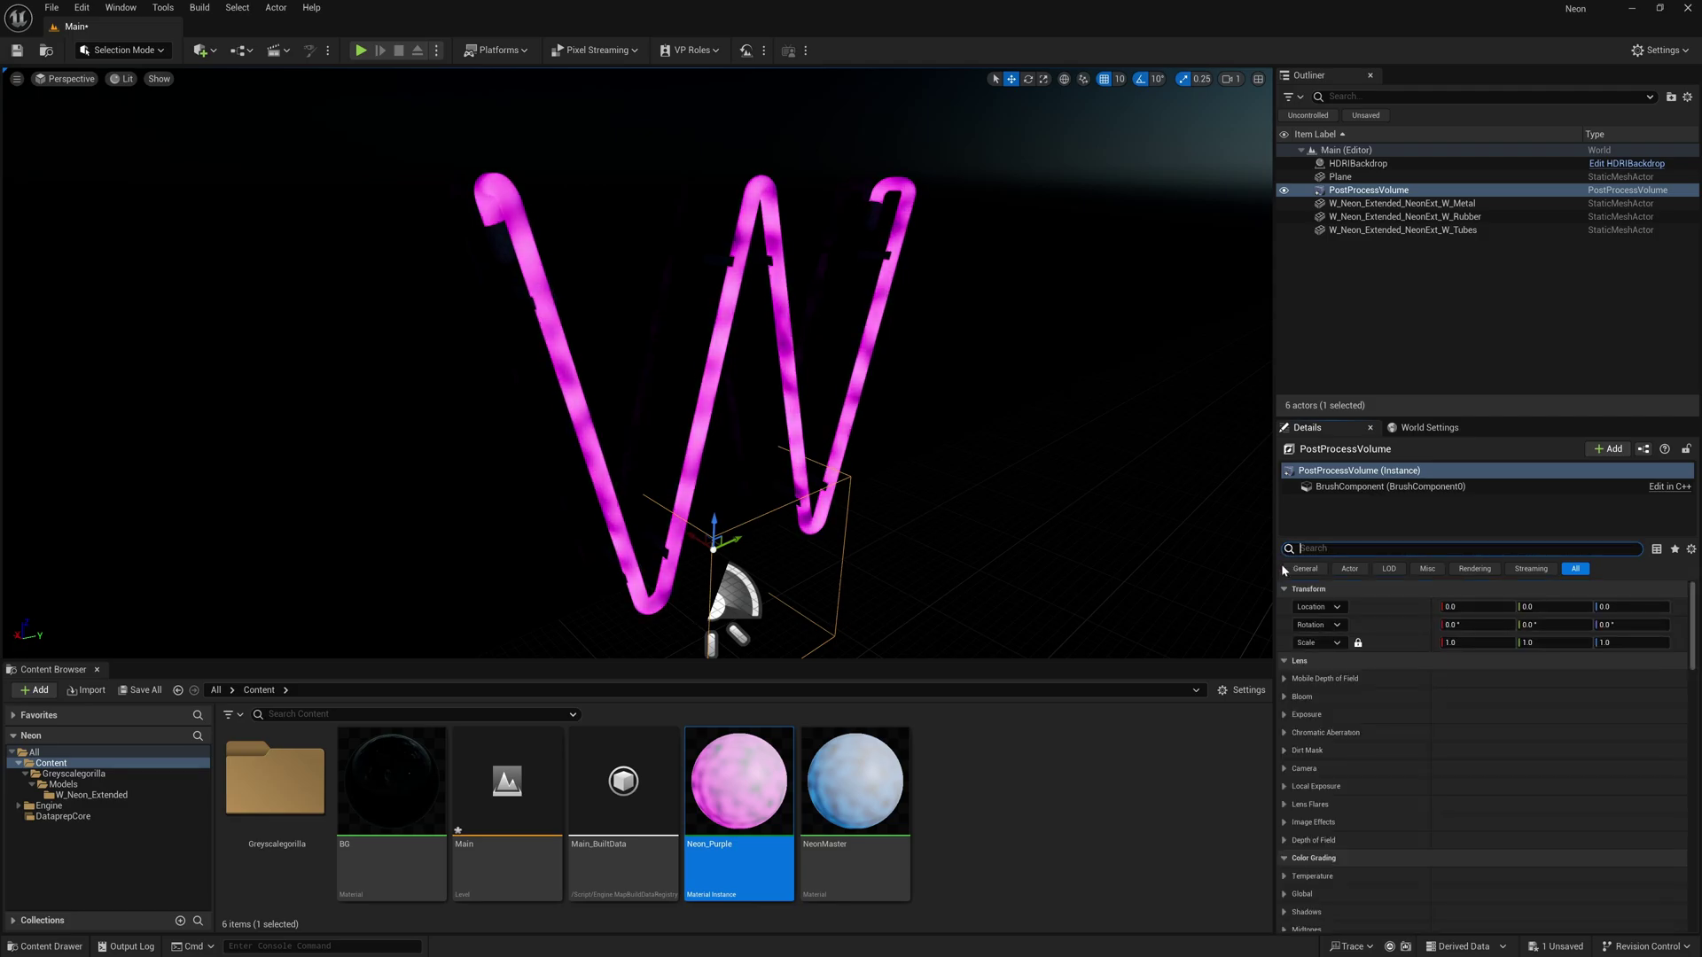
- Enable the Post Process Volume's bloom Method and Intensity overrides, set the bloom intensity to 8, and inspect the glow
{"action": "left_click", "coordinate": [1284, 696]}
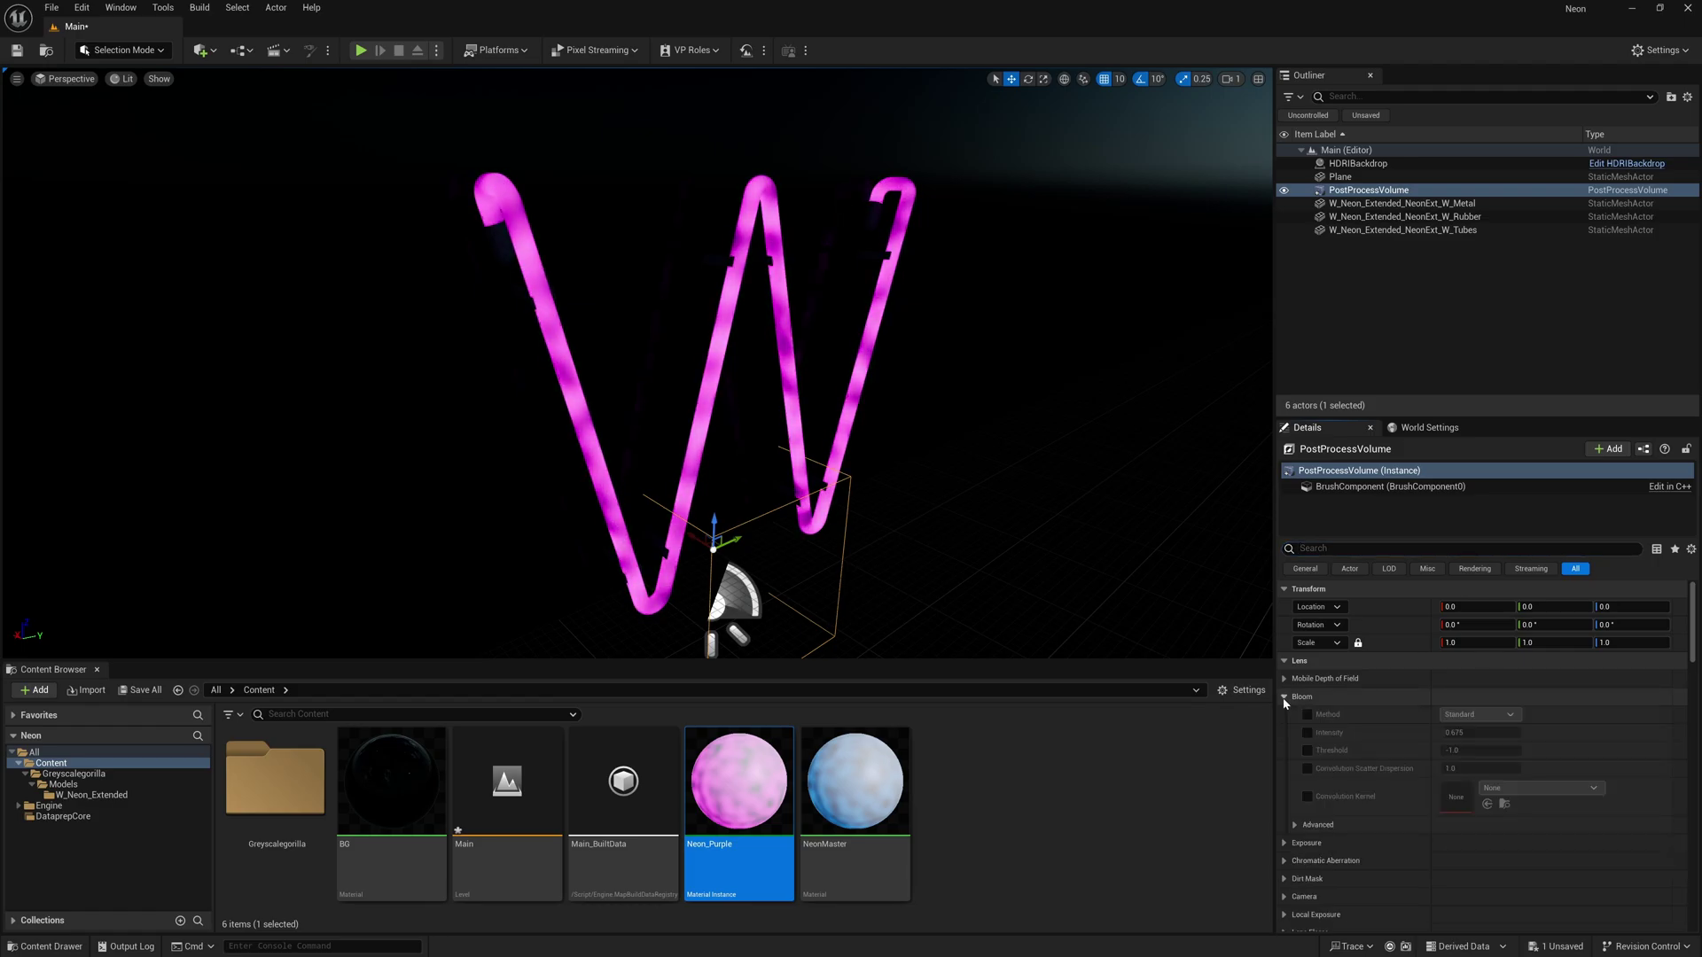
{"action": "left_click_drag", "start_coordinate": [1416, 417], "coordinate": [1416, 279]}
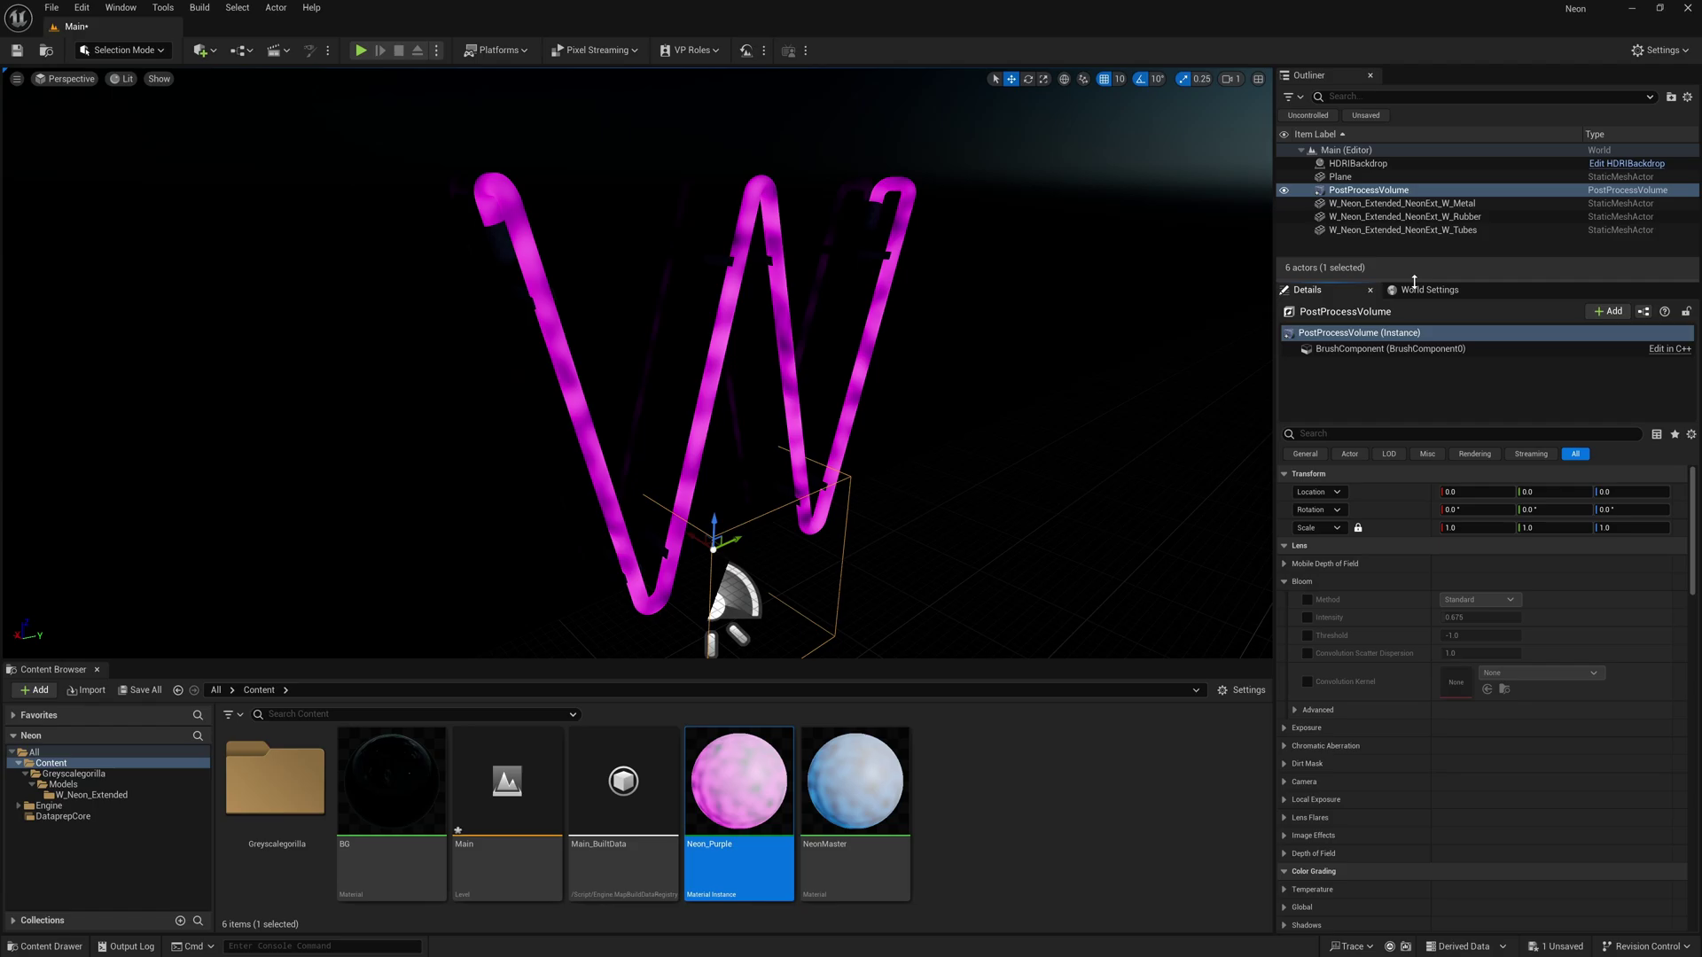
{"action": "left_click", "coordinate": [1306, 600]}
{"action": "left_click", "coordinate": [1307, 617]}
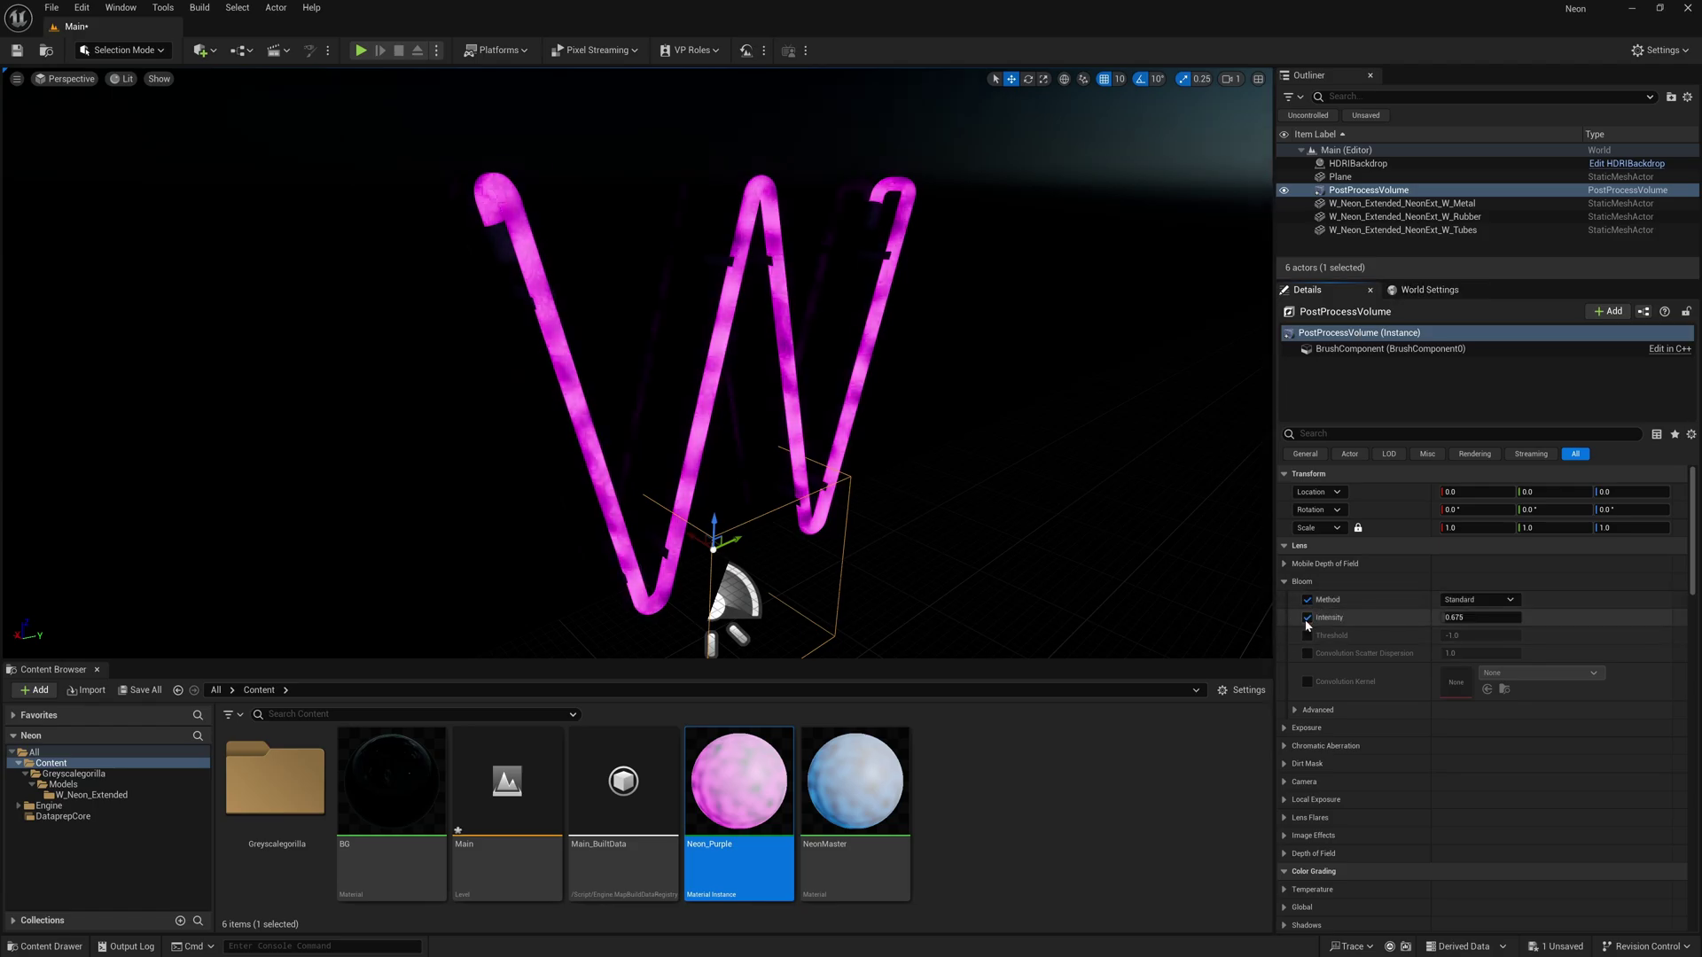
{"action": "left_click", "coordinate": [1471, 617]}
{"action": "type", "text": "8"}
{"action": "key", "text": "Return"}
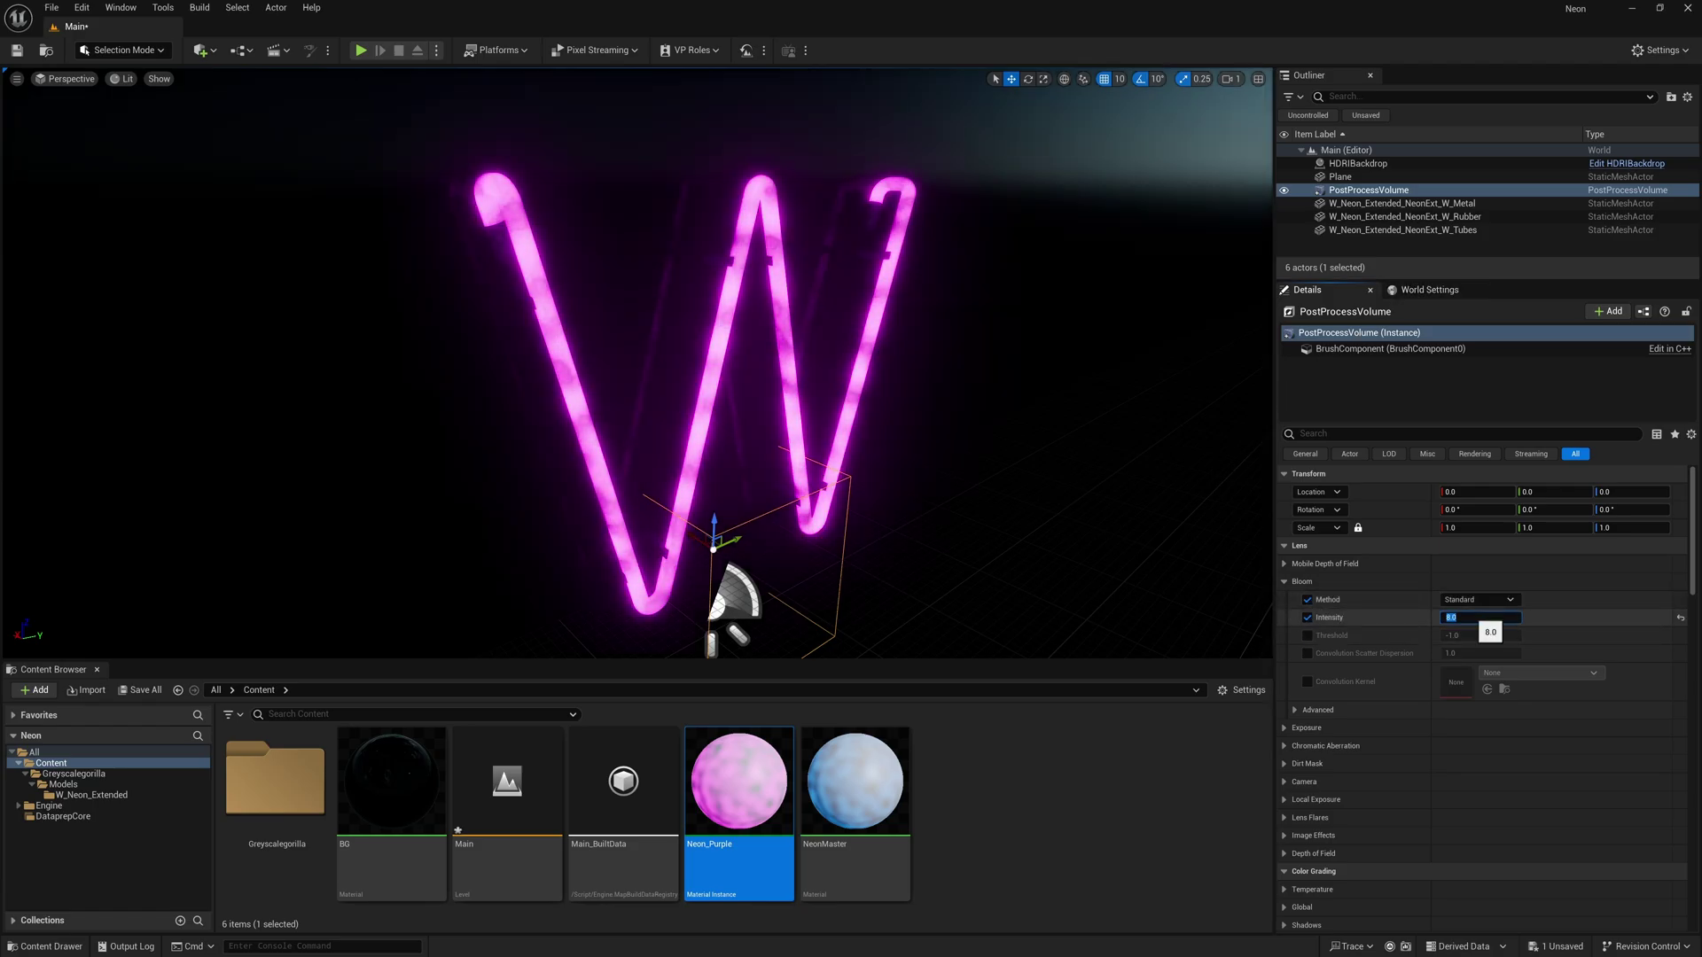
{"action": "left_click_drag", "start_coordinate": [694, 406], "coordinate": [715, 441], "text": "alt"}
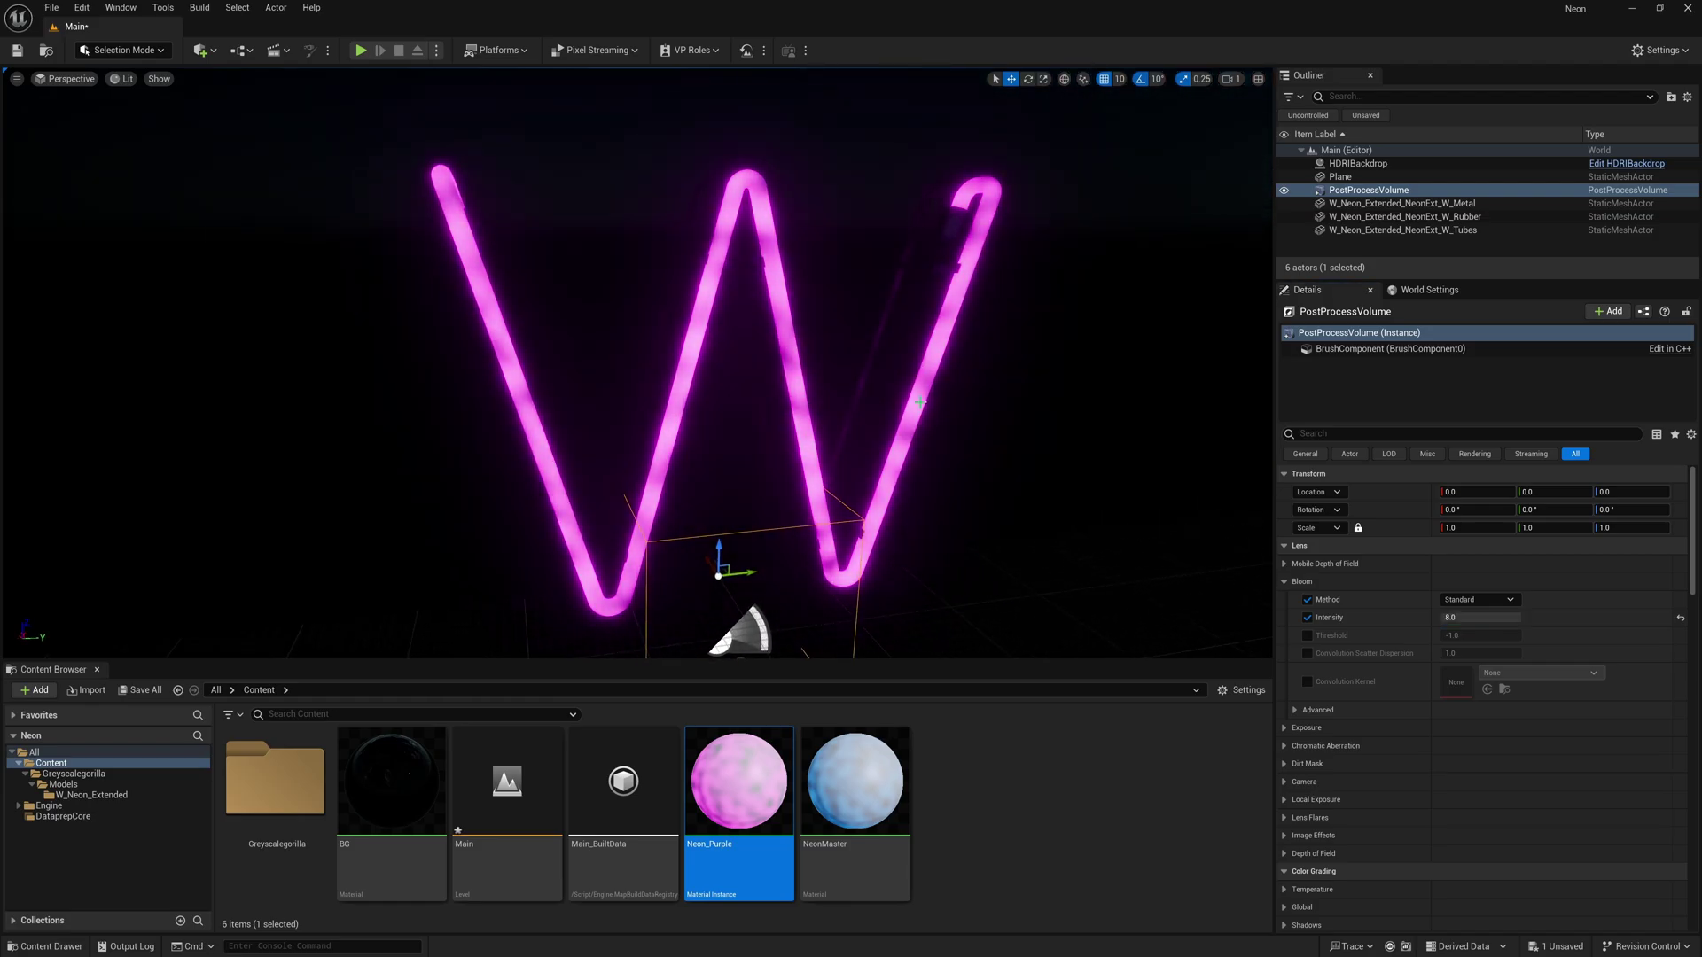
- Try the Convolution bloom method on the Post Process Volume and return it to Standard
{"action": "left_click", "coordinate": [1478, 601]}
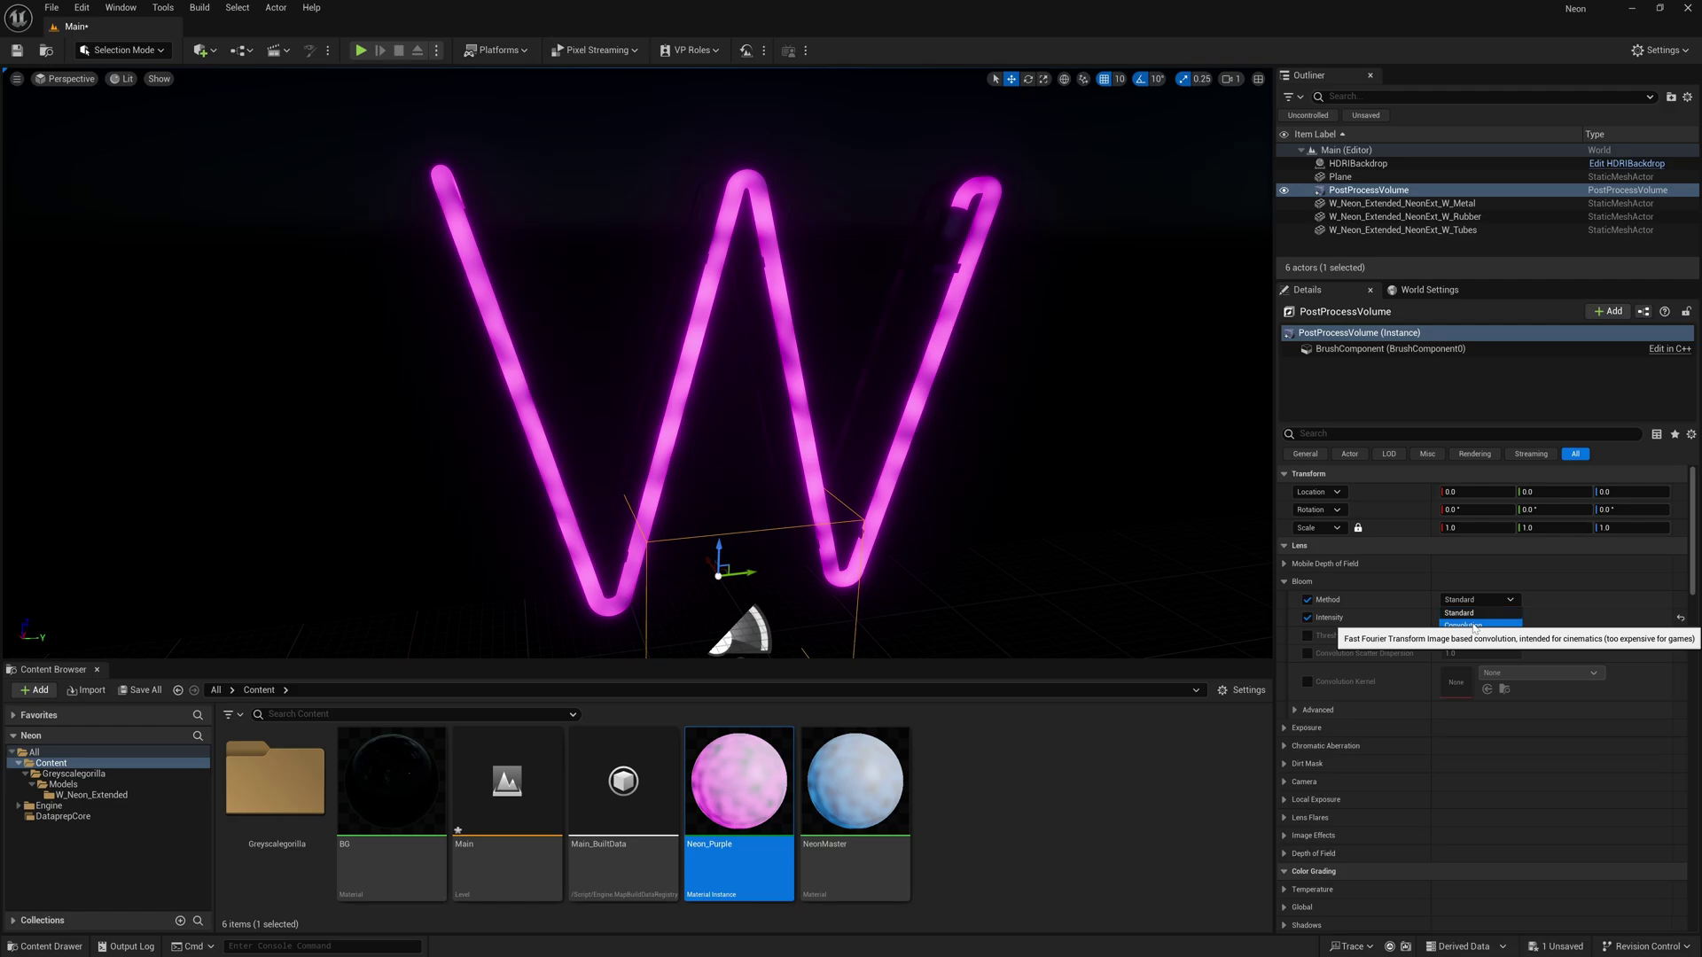
{"action": "left_click", "coordinate": [1475, 626]}
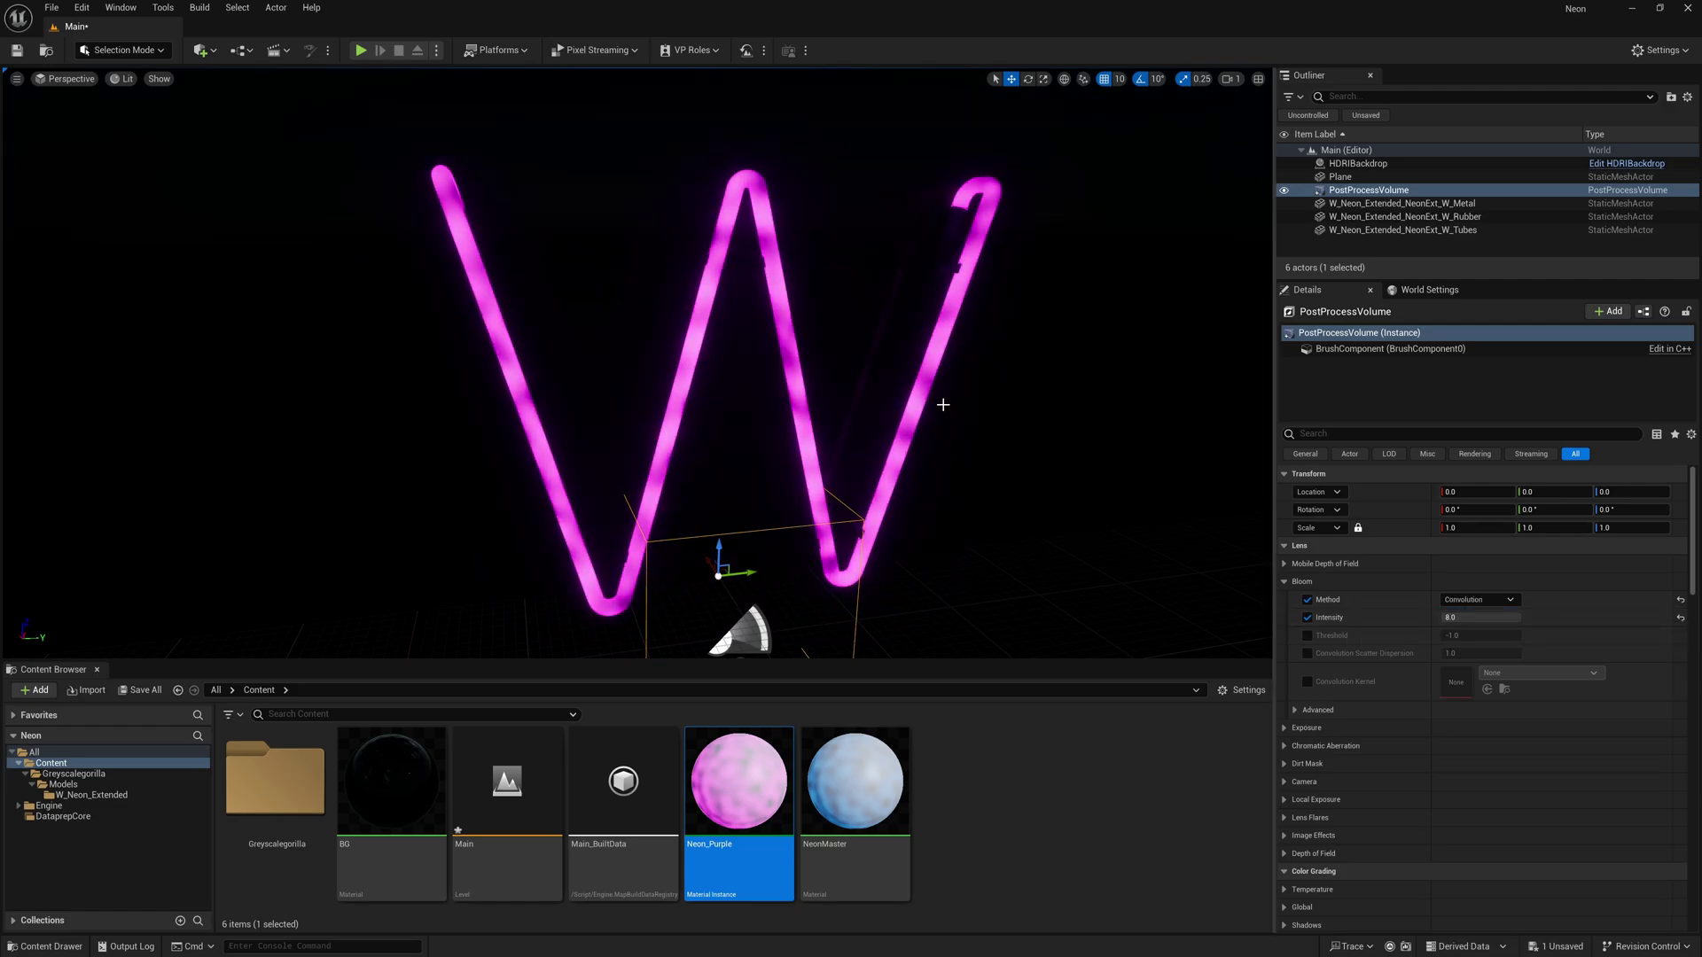
{"action": "left_click", "coordinate": [1477, 600]}
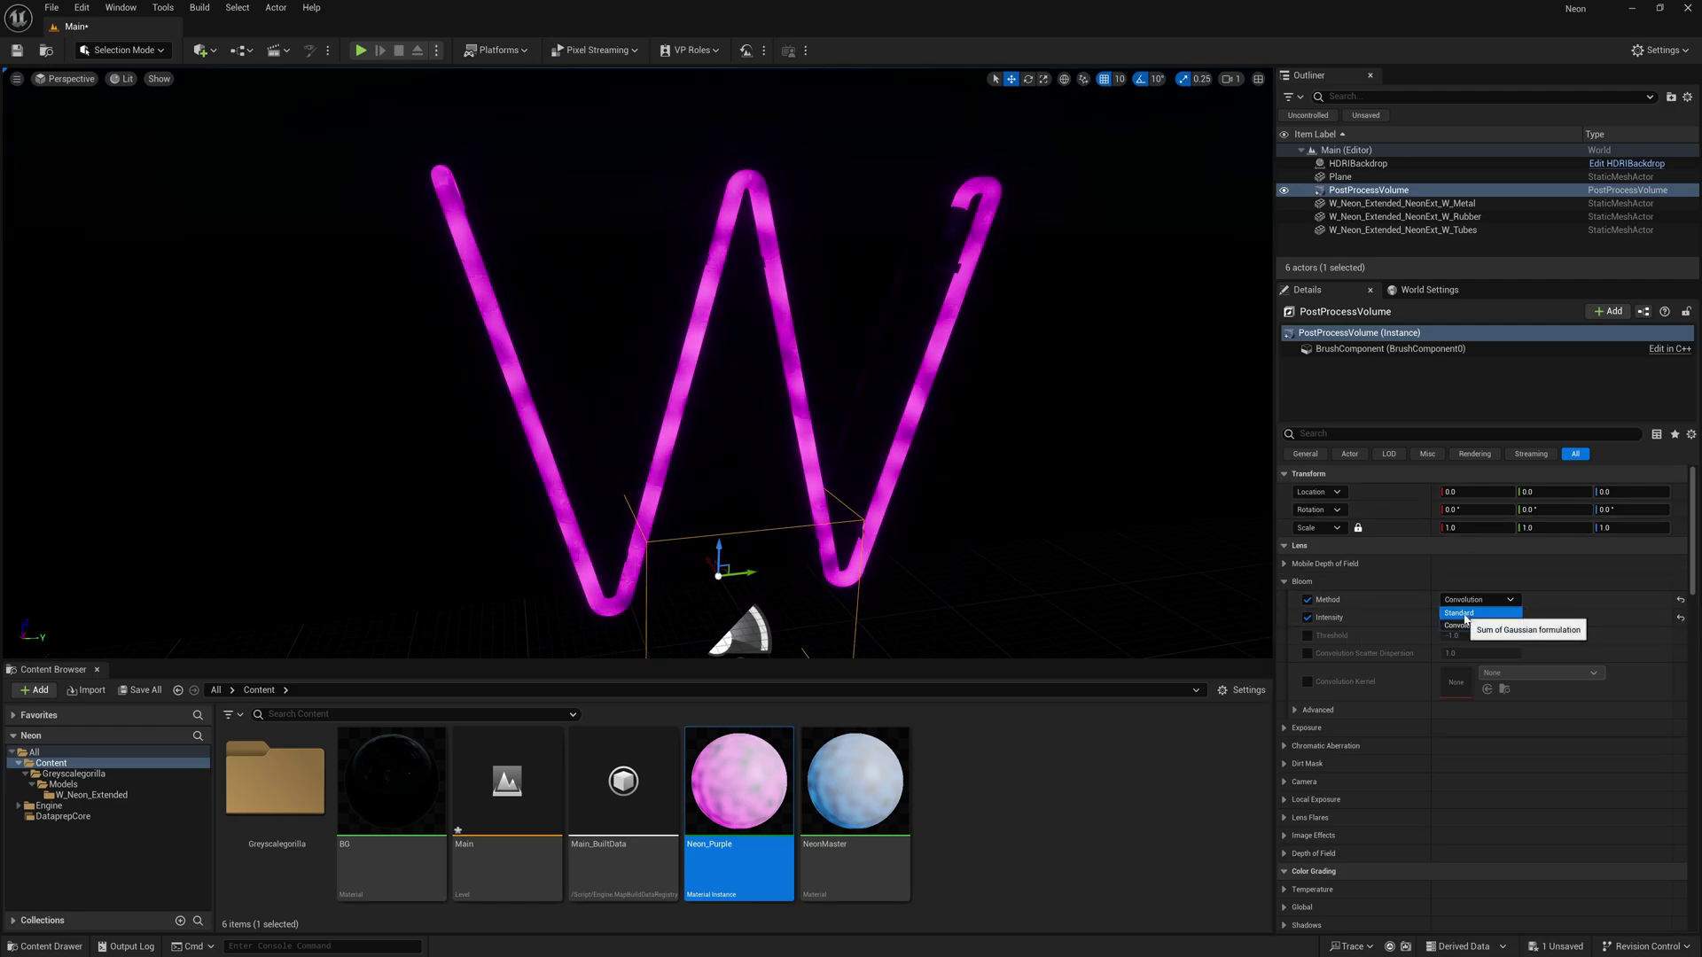
{"action": "left_click", "coordinate": [1464, 613]}
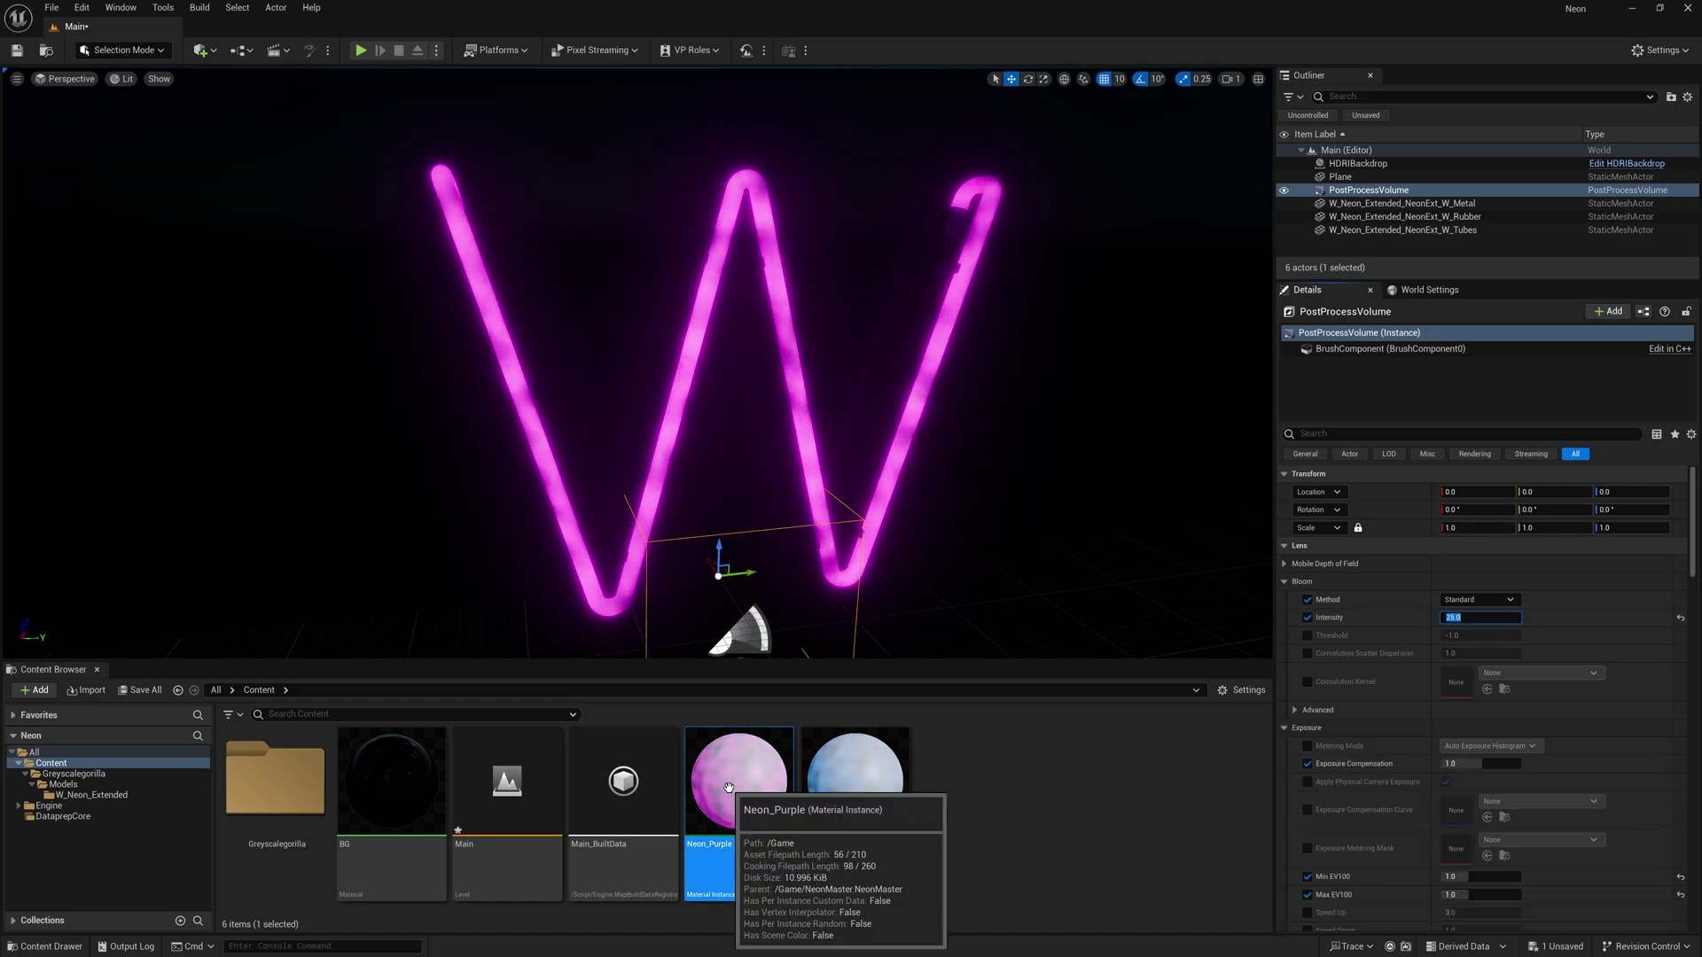
- Open the Neon_Purple material instance and change its Neon Color to bright yellow-green (hex sRGB 88FF00FF)
{"action": "double_click", "coordinate": [729, 788]}
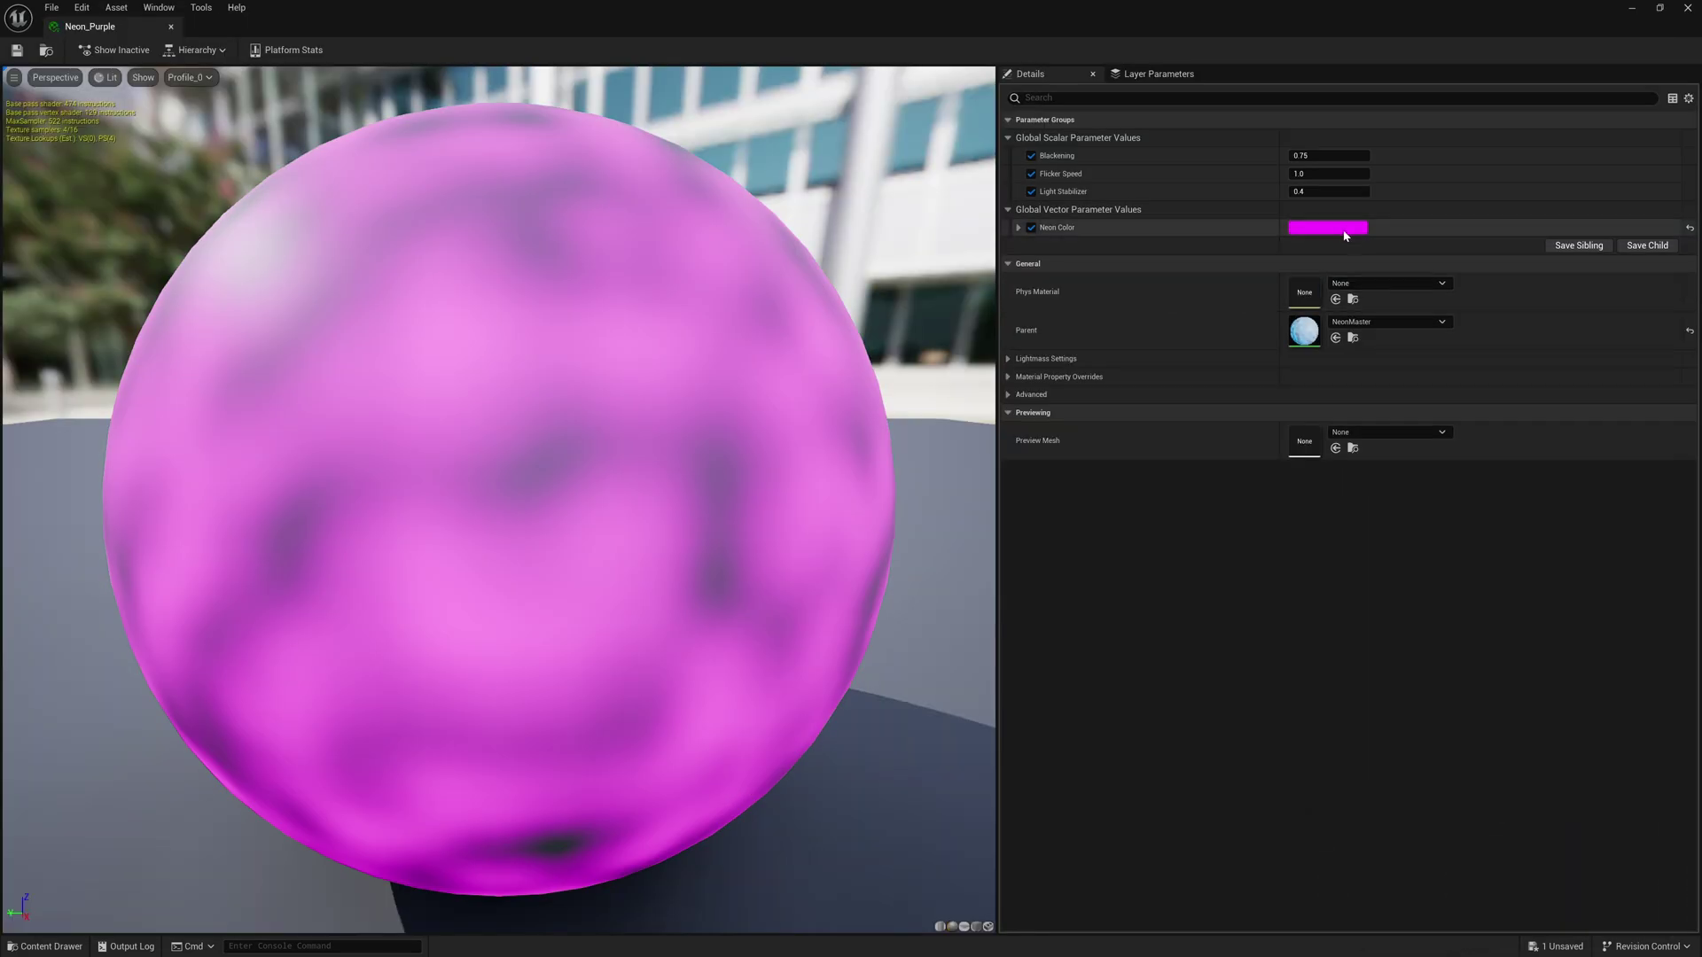
{"action": "left_click", "coordinate": [1345, 228]}
{"action": "left_click_drag", "start_coordinate": [1370, 301], "coordinate": [1396, 453]}
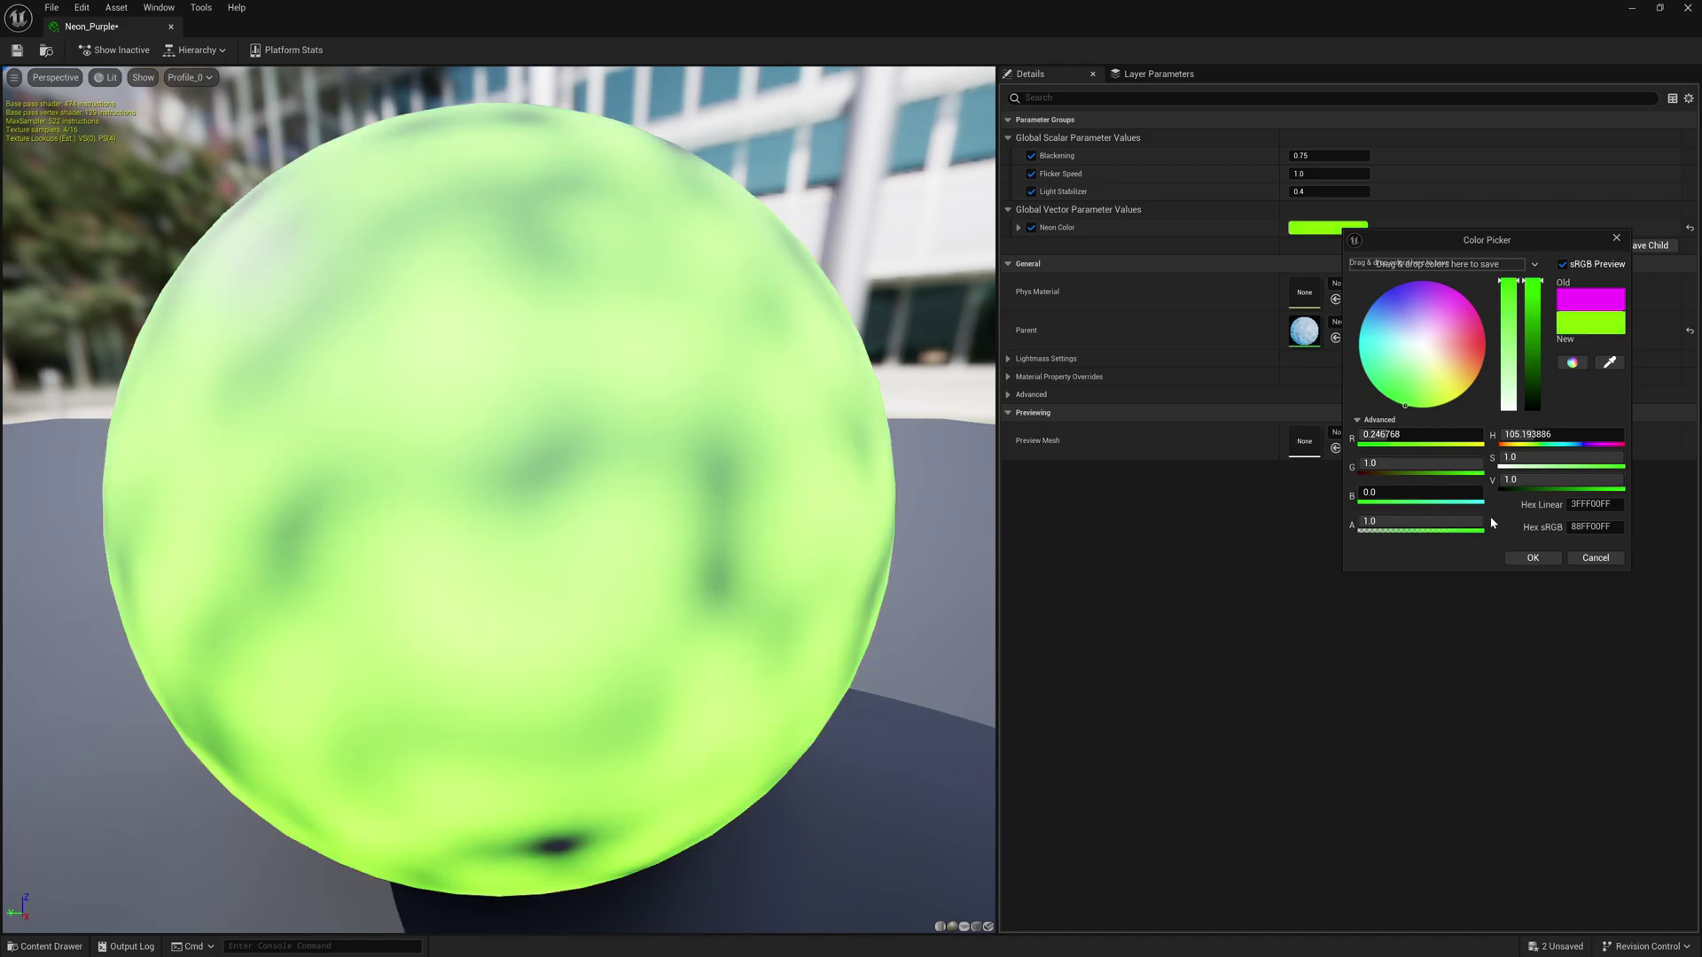
{"action": "left_click", "coordinate": [1548, 561]}
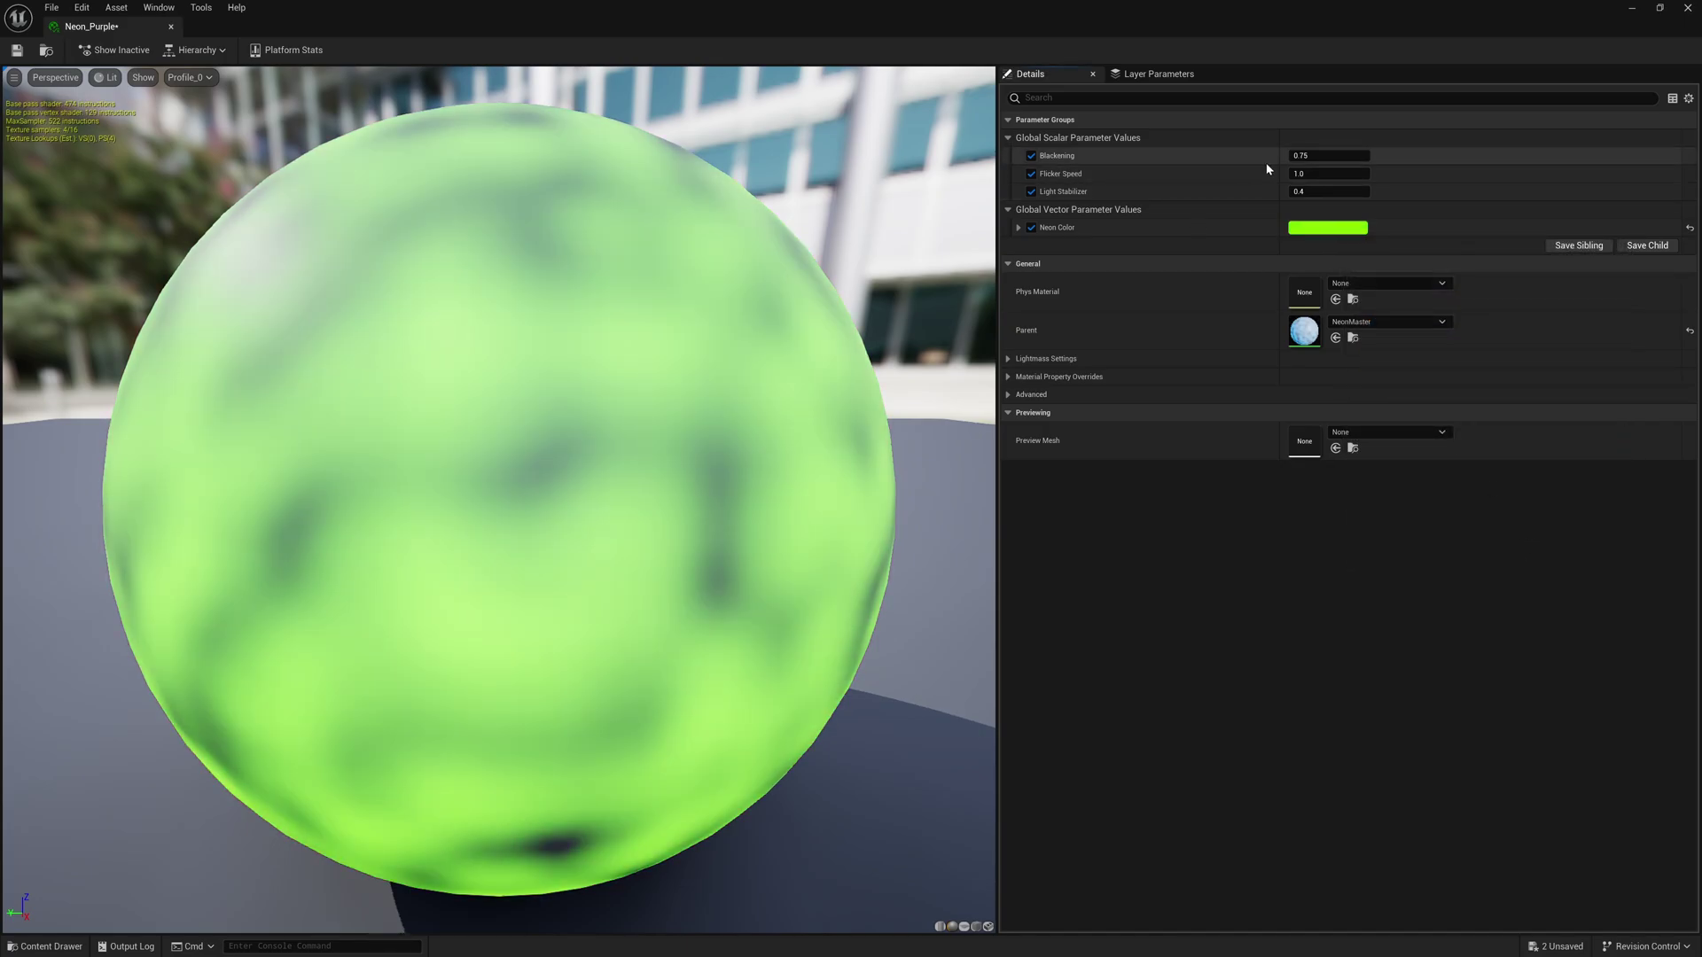
- Try Blackening values of 0.1 and 1 on the material instance
{"action": "type", "text": "0.1"}
{"action": "key", "text": "Return"}
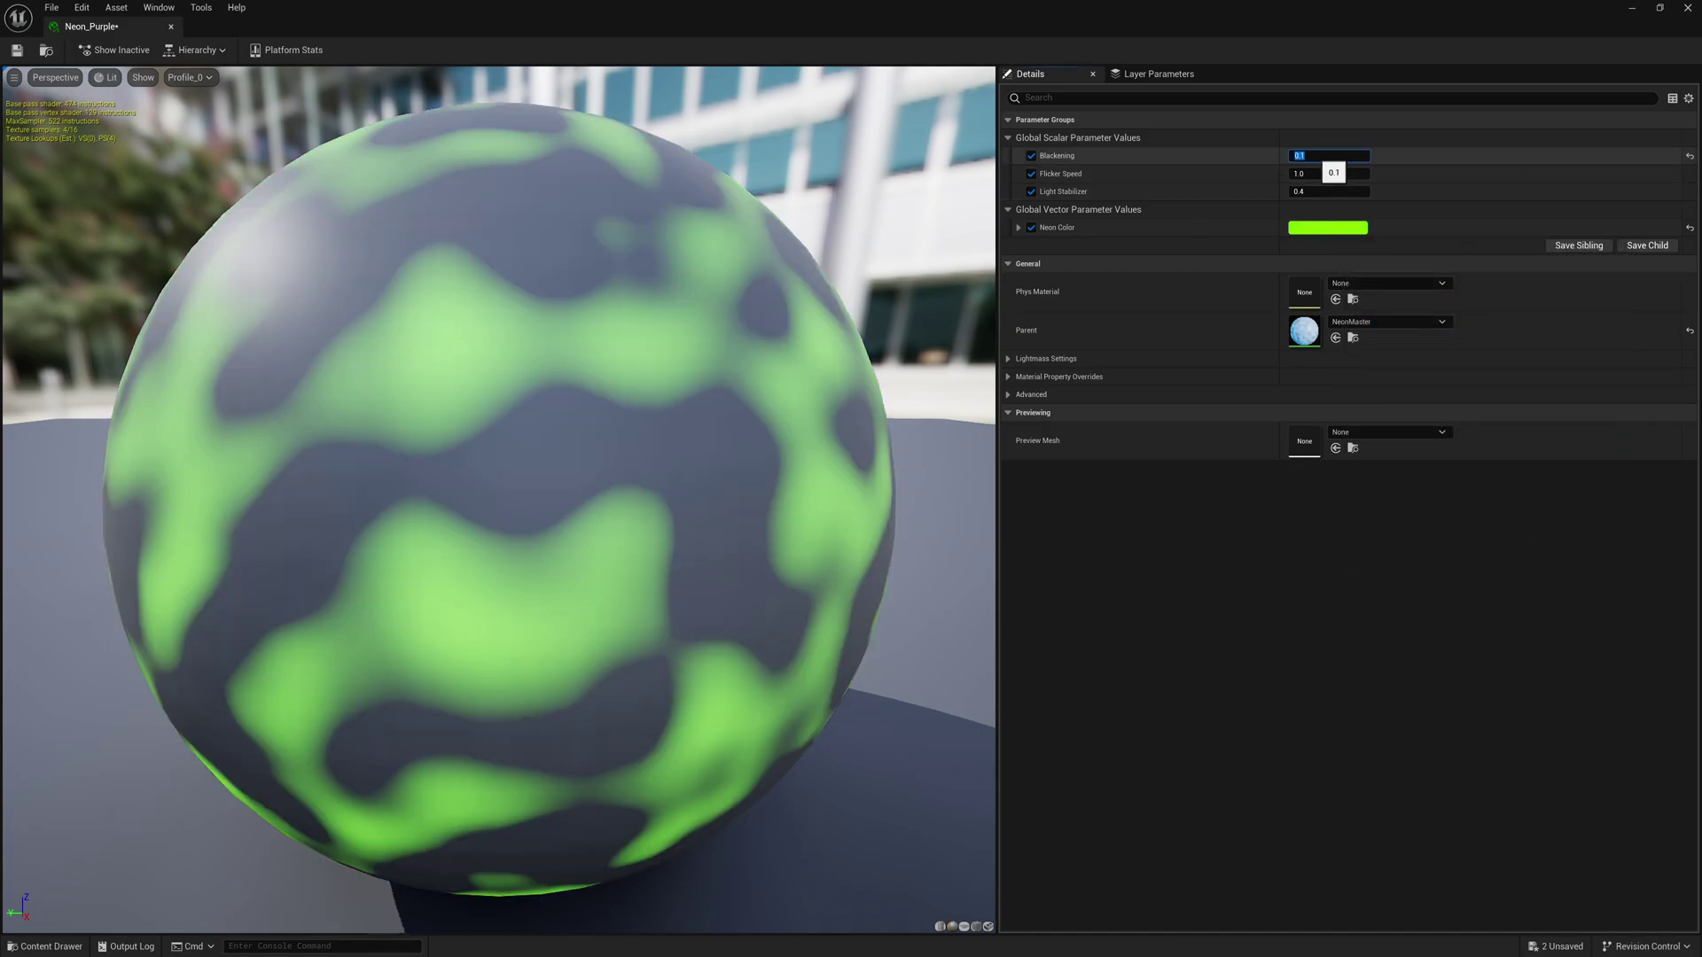
{"action": "type", "text": "1"}
{"action": "key", "text": "Return"}
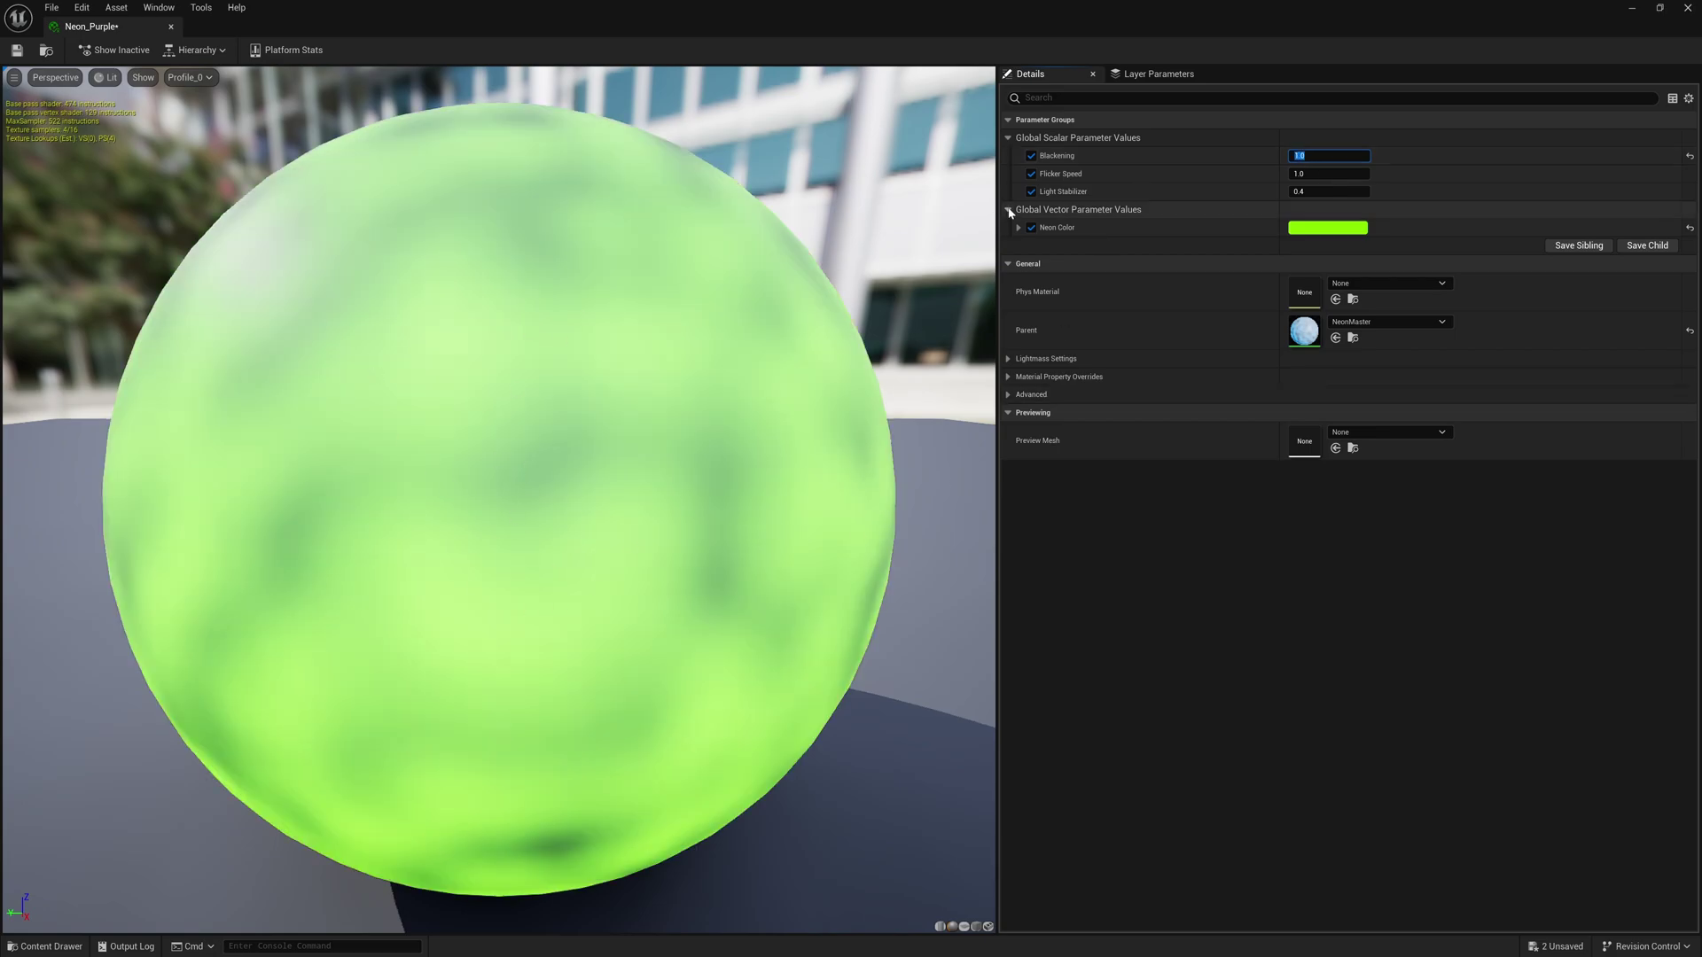
- Set the material instance's Blackening to 2, save it and close its editor
{"action": "type", "text": "2"}
{"action": "key", "text": "Return"}
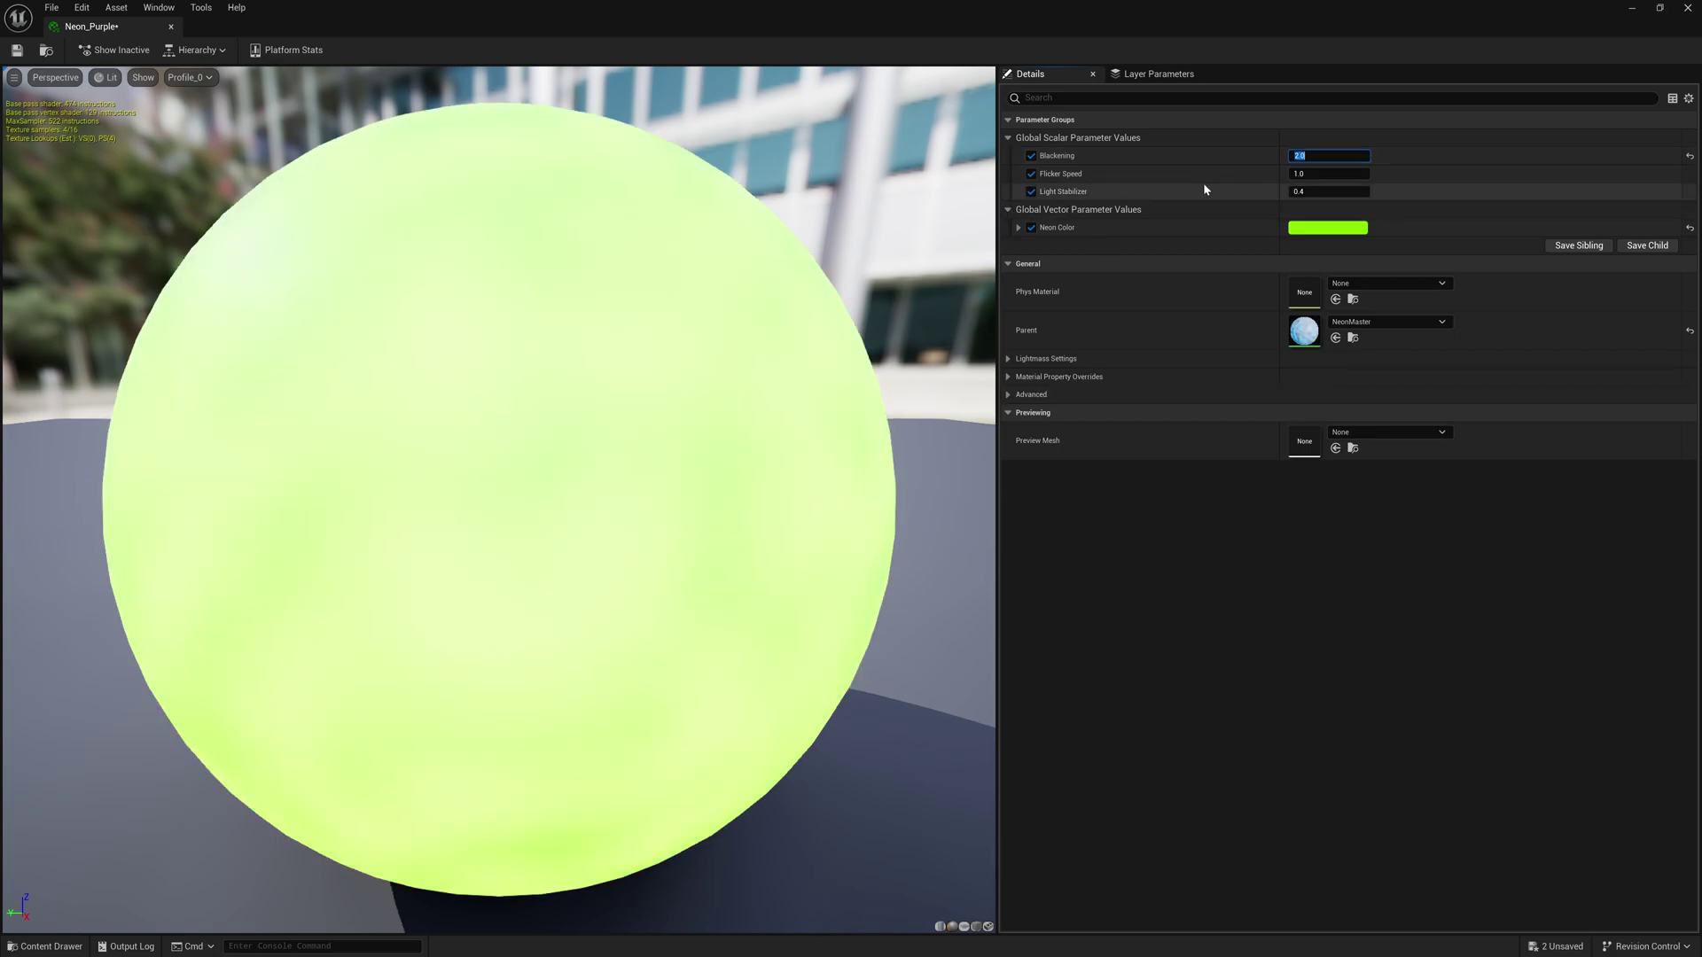
{"action": "left_click", "coordinate": [17, 53]}
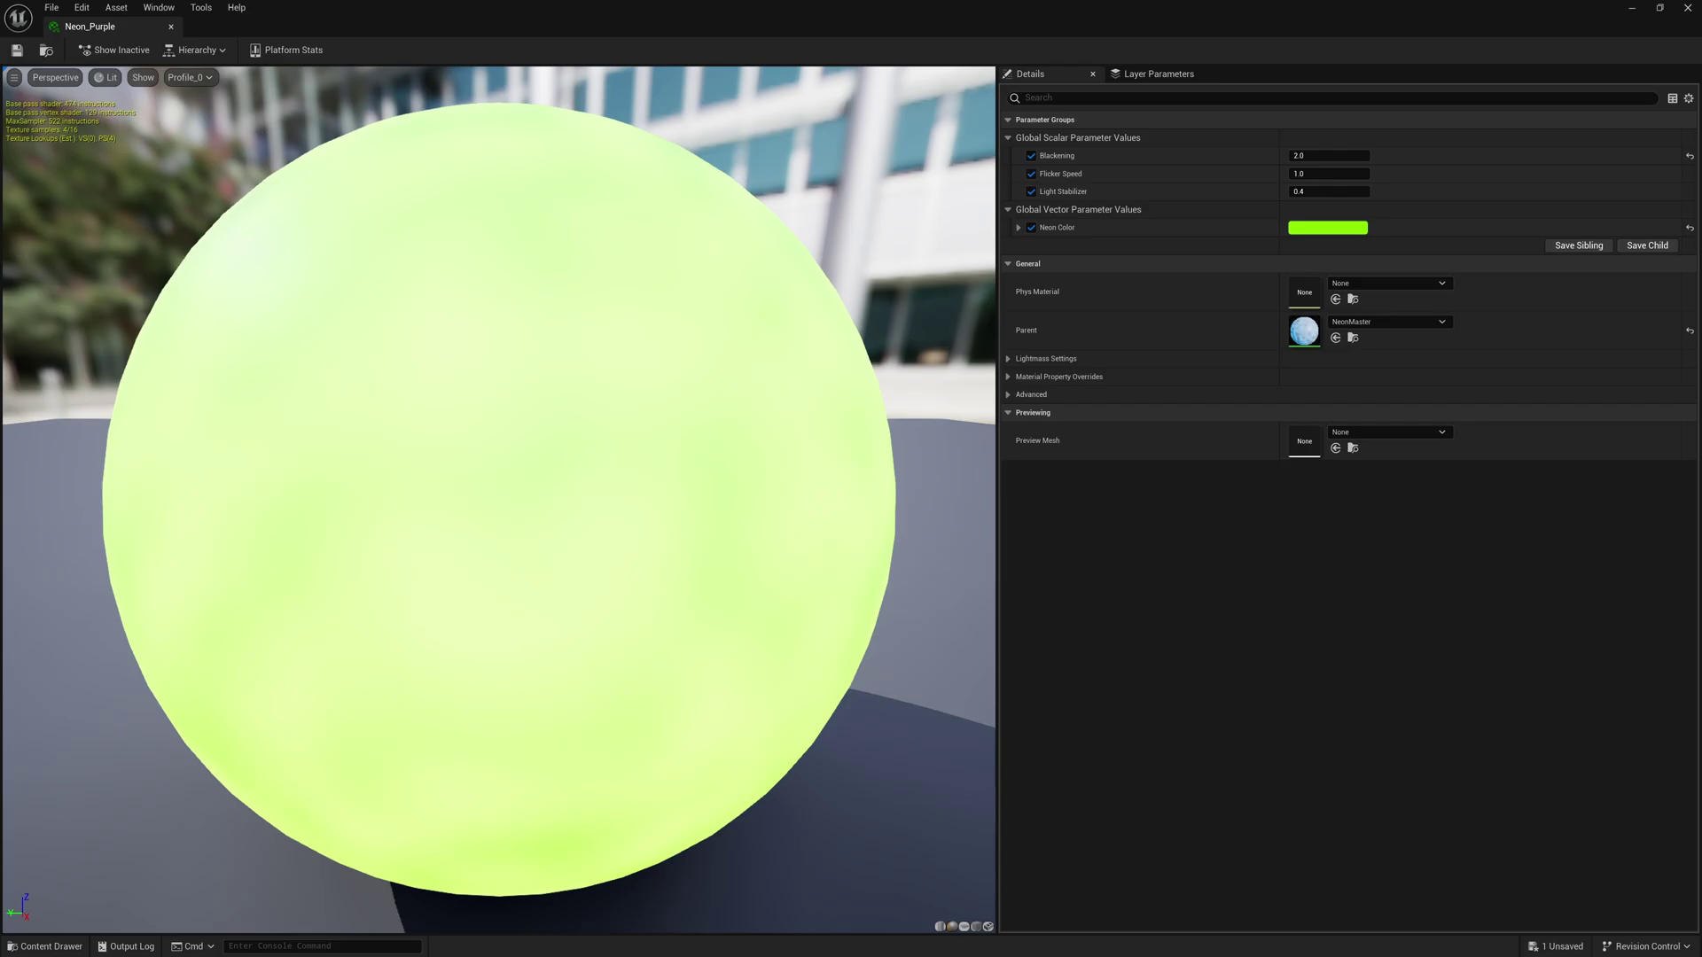
{"action": "left_click", "coordinate": [1687, 10]}
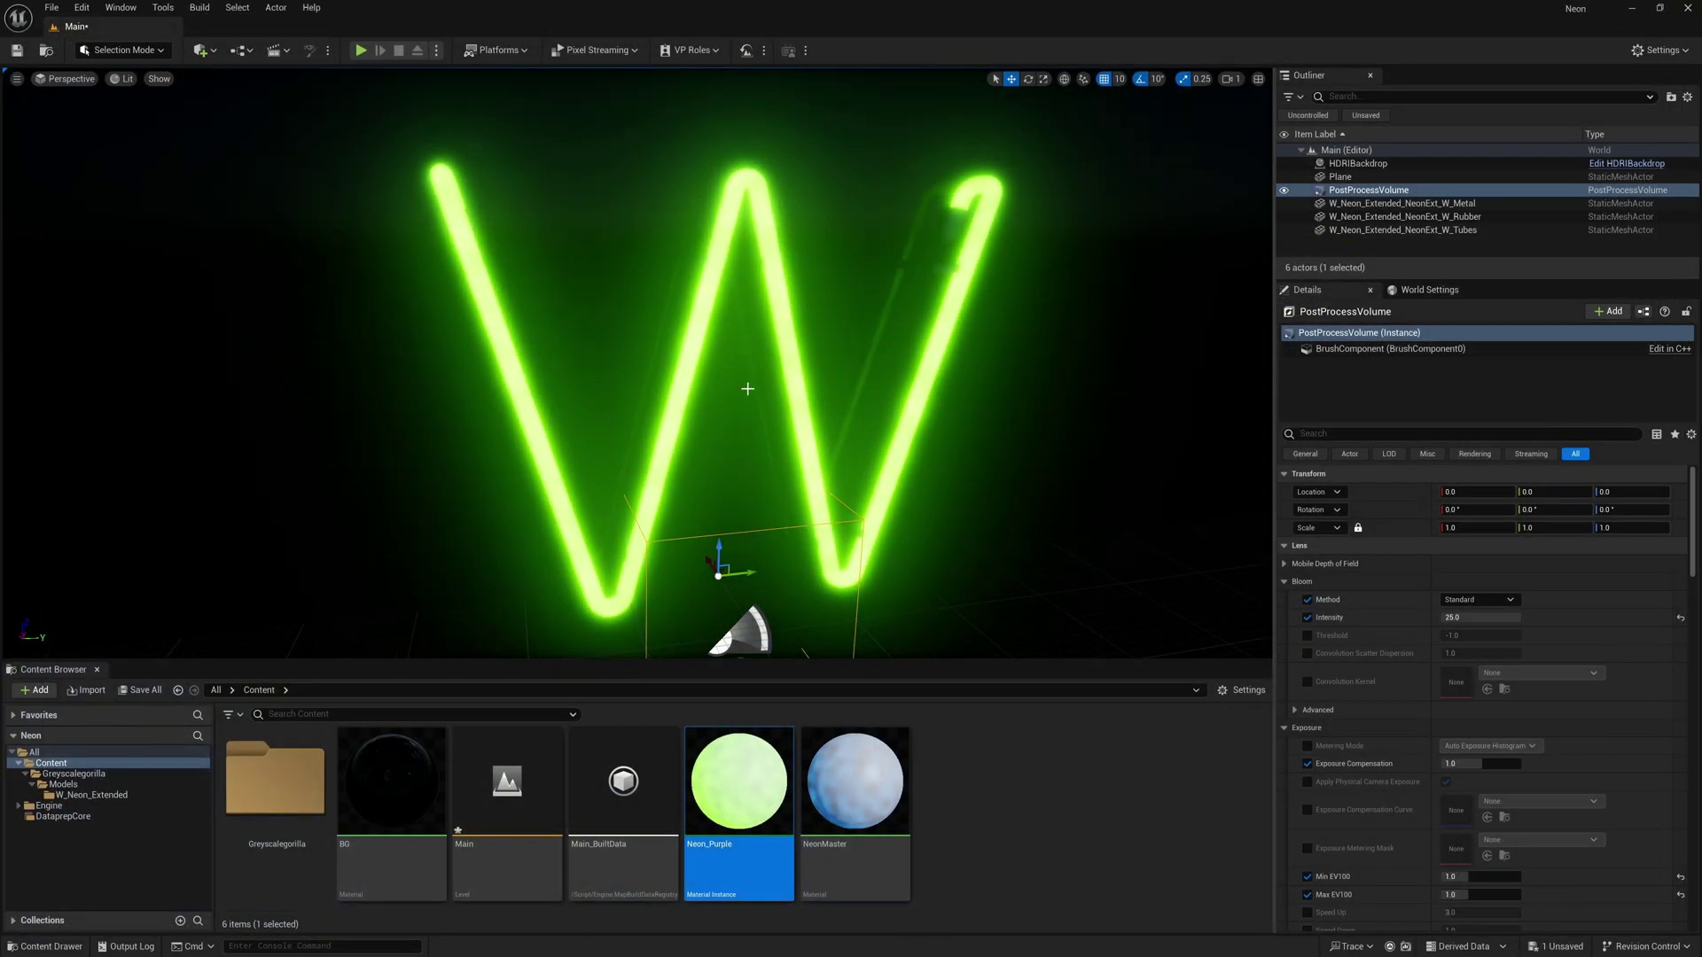
- Set the Post Process Volume's bloom intensity to 15
{"action": "left_click", "coordinate": [1476, 618]}
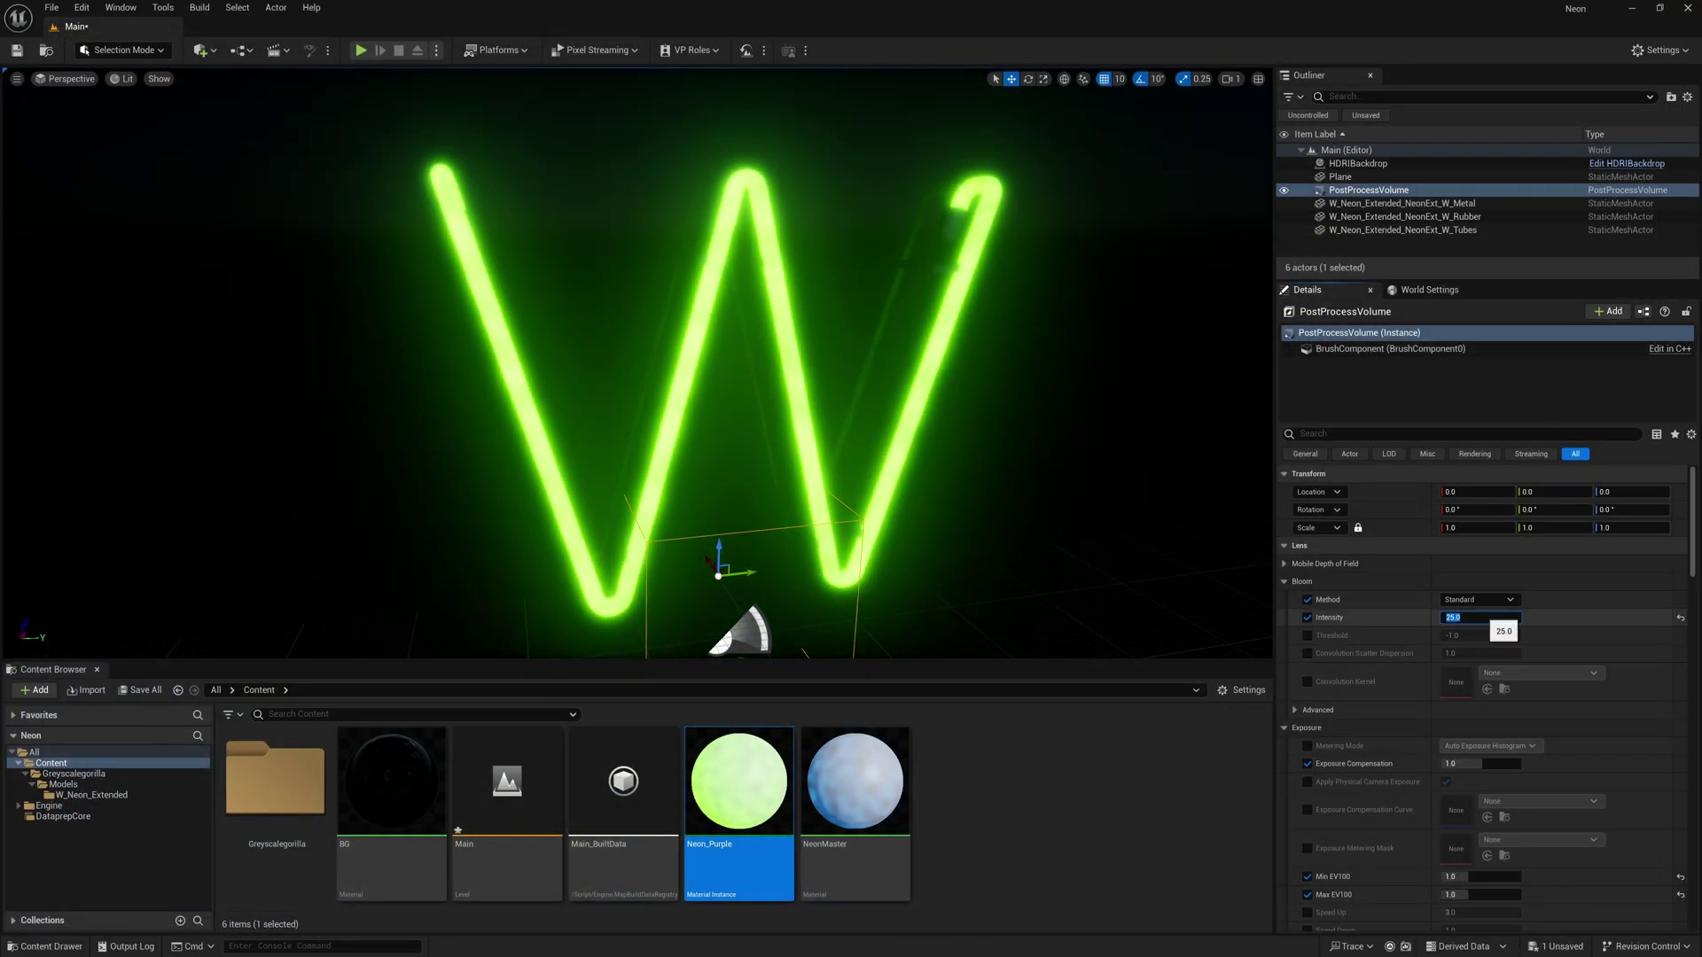
{"action": "type", "text": "15"}
{"action": "key", "text": "Return"}
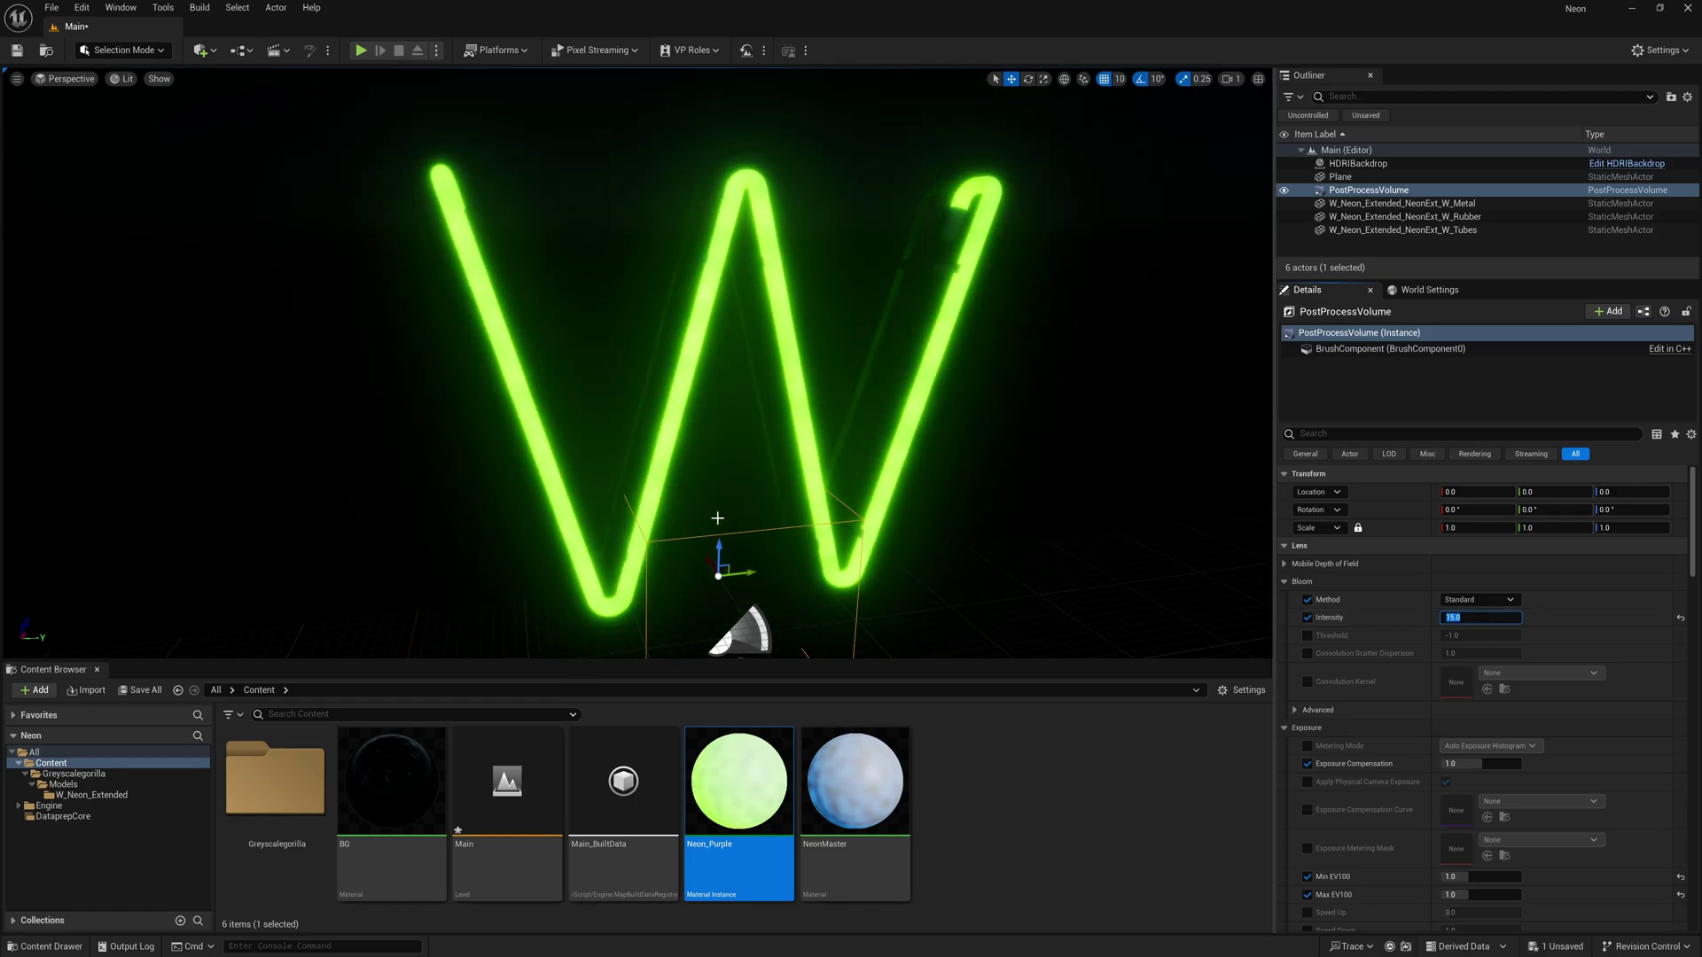